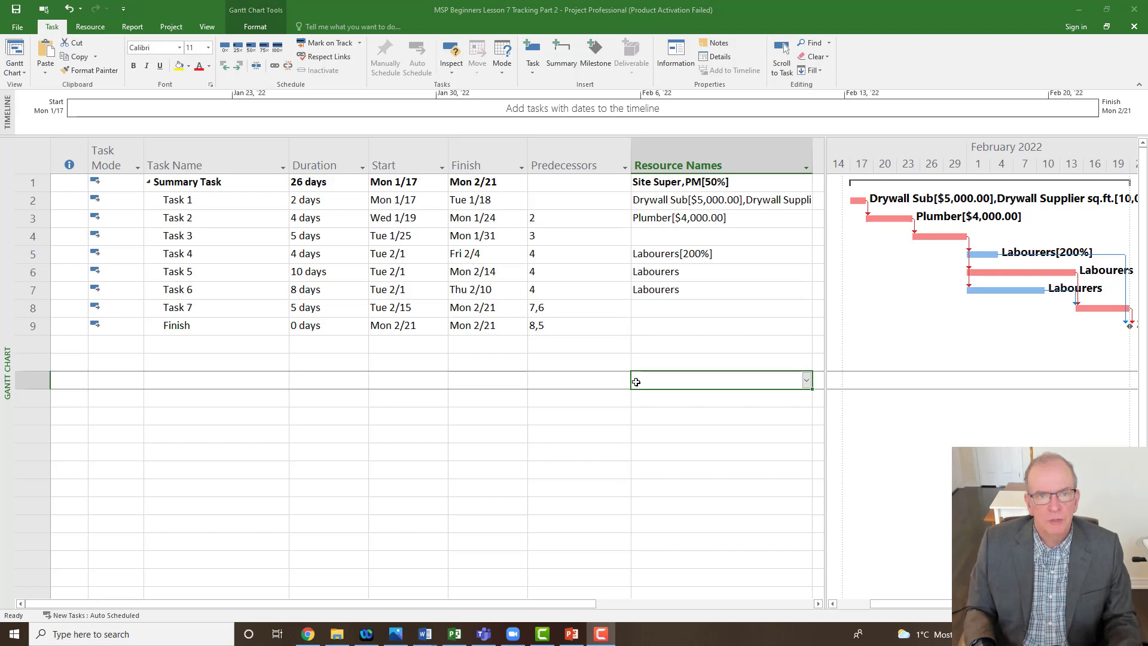
drag(824, 366, 814, 377)
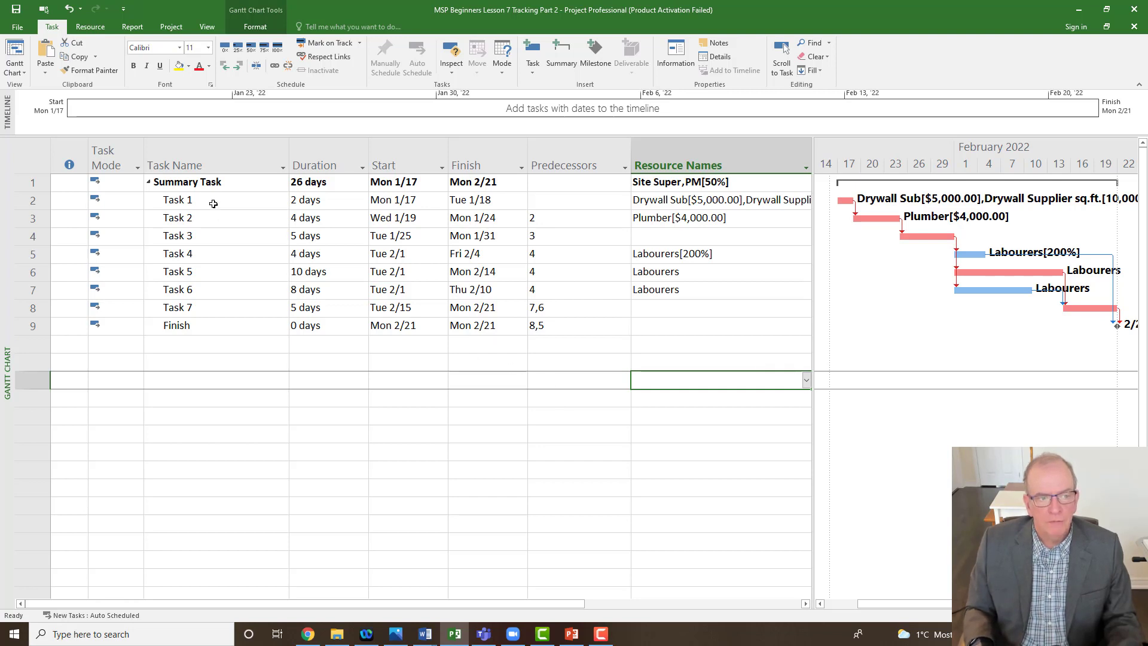
click(206, 182)
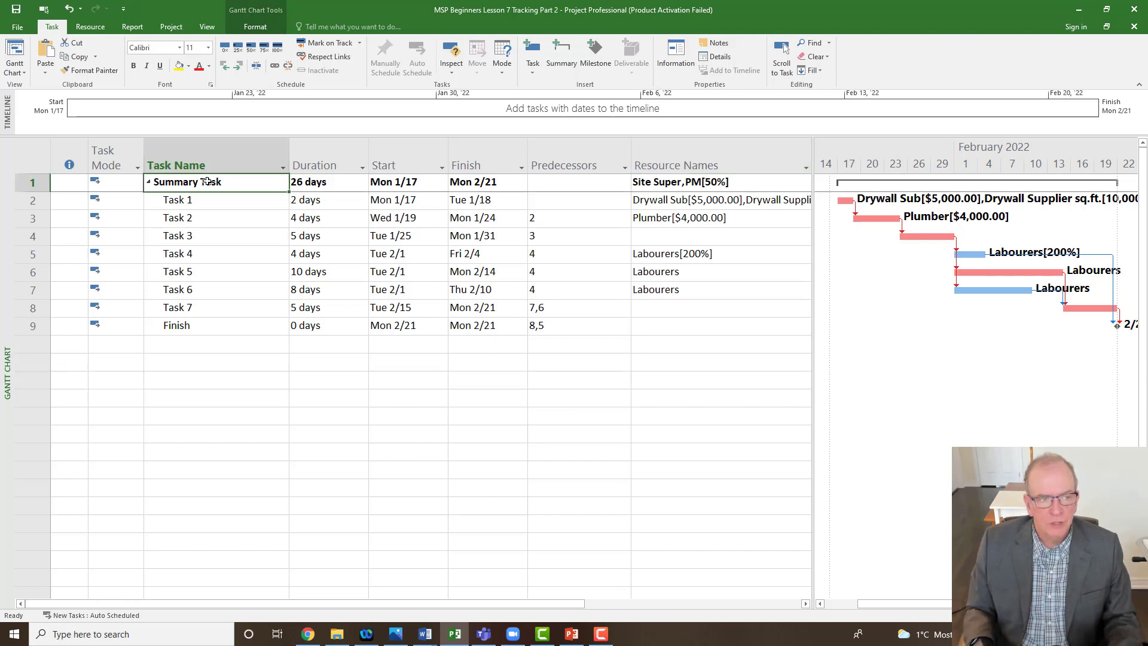
click(213, 201)
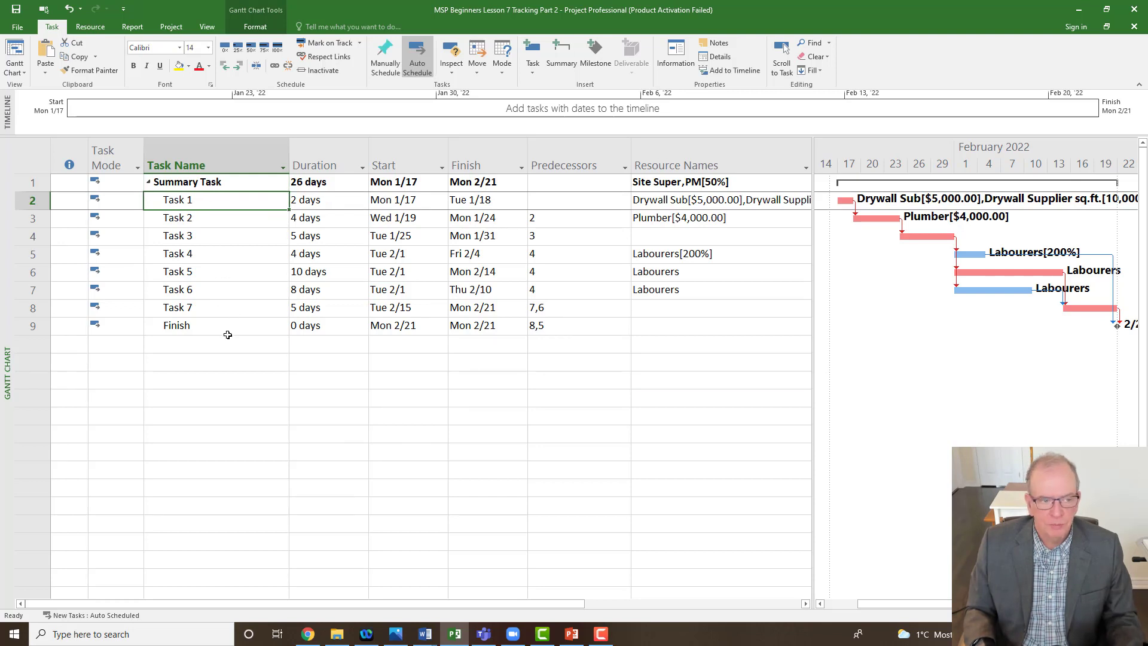
click(224, 182)
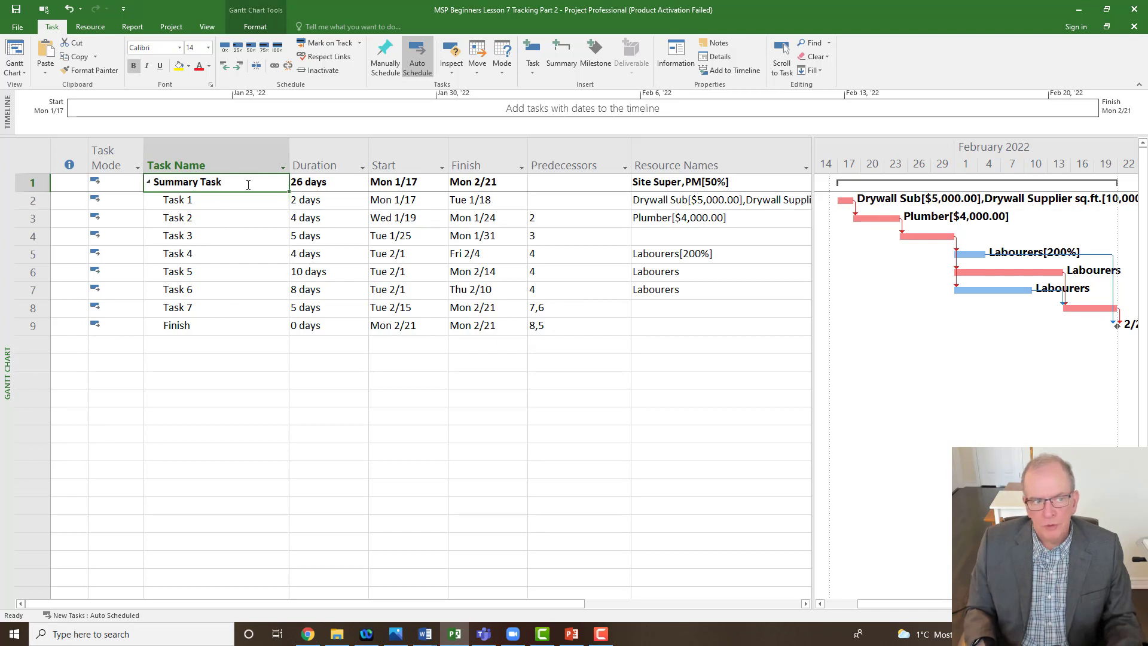
Outdent the rows from Task 1 through Finish, and indent them back under the Summary Task
drag(56, 200, 58, 325)
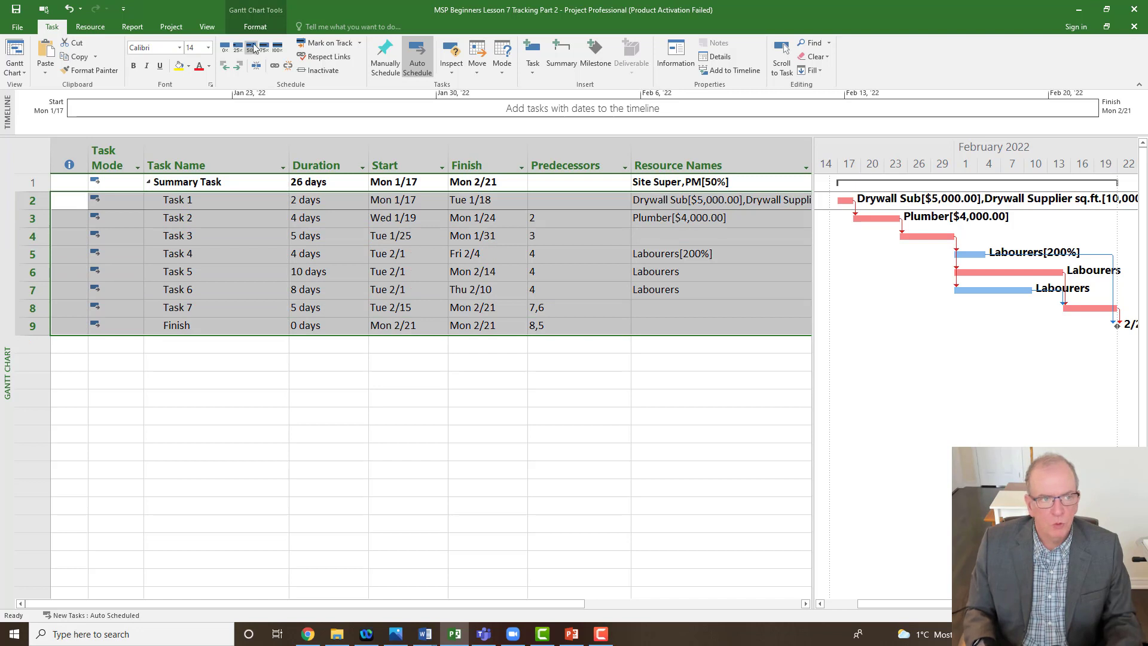
click(228, 69)
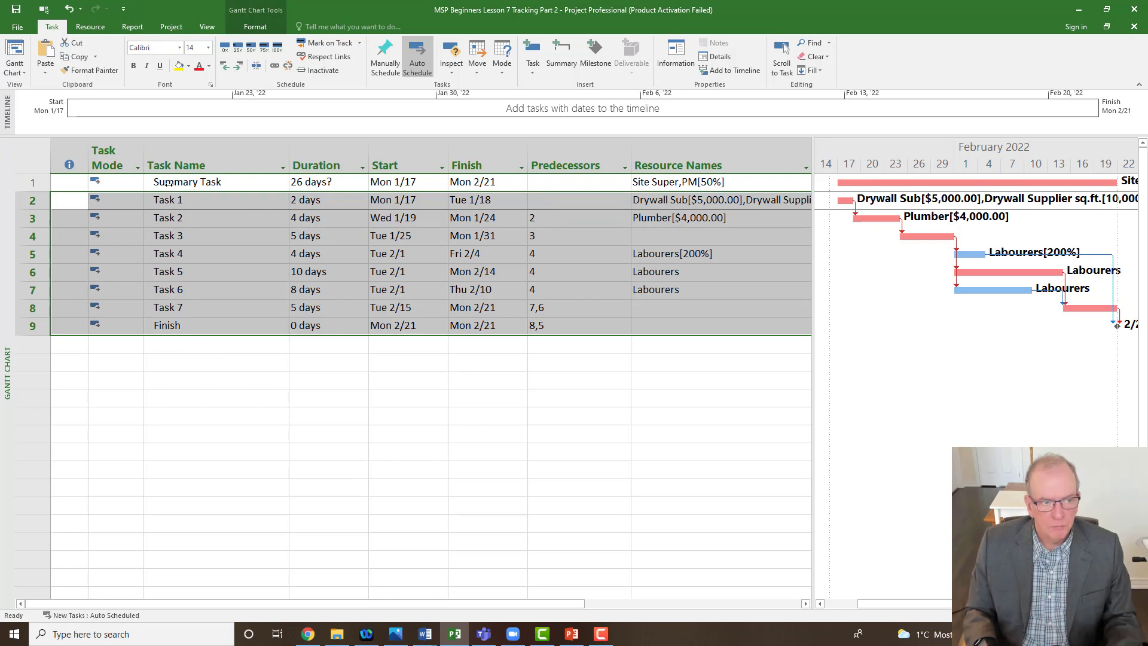
click(241, 68)
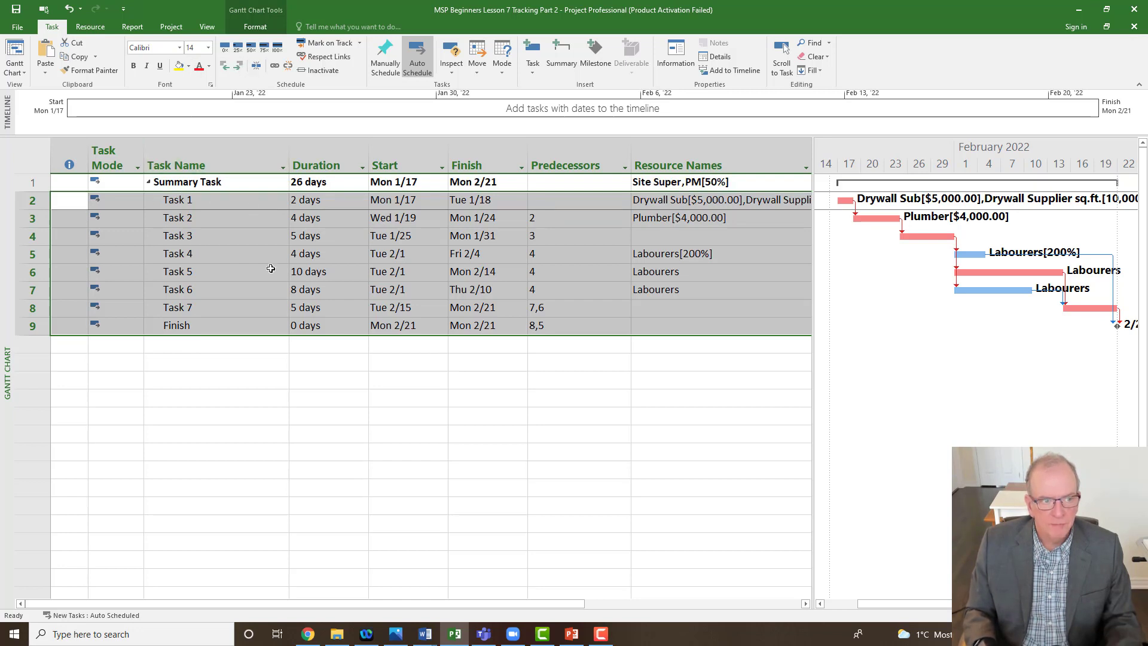
Examine the durations of Tasks 1 to 5, the predecessor of Task 2 and the linked bars in the Gantt chart
click(305, 204)
click(310, 218)
click(310, 238)
click(312, 257)
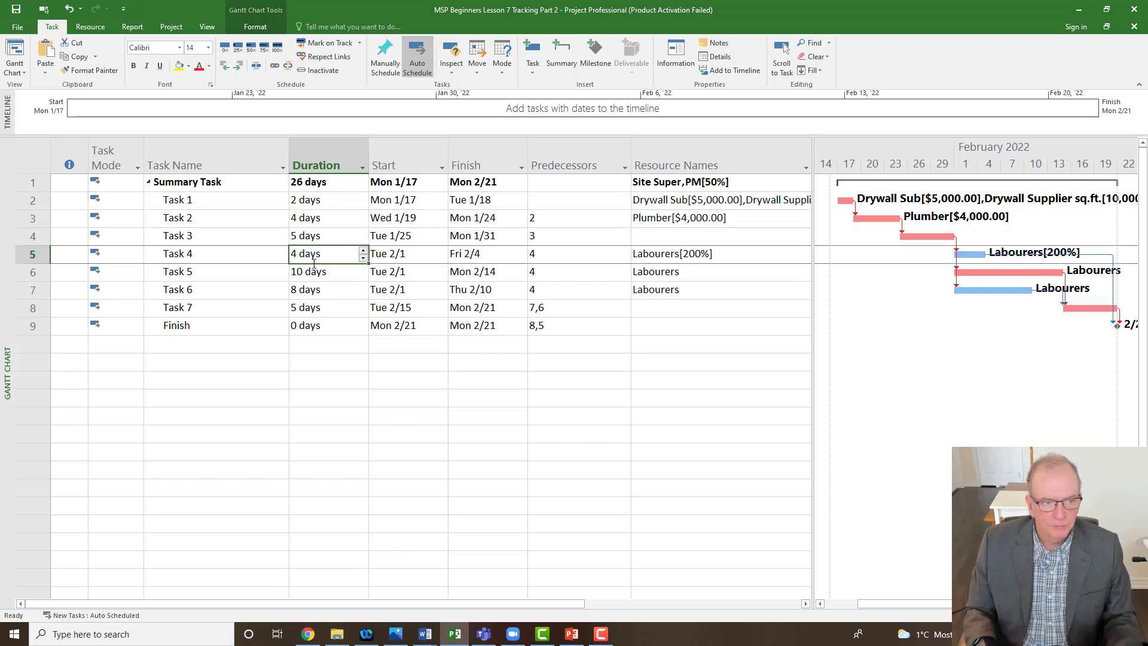
click(317, 276)
click(559, 218)
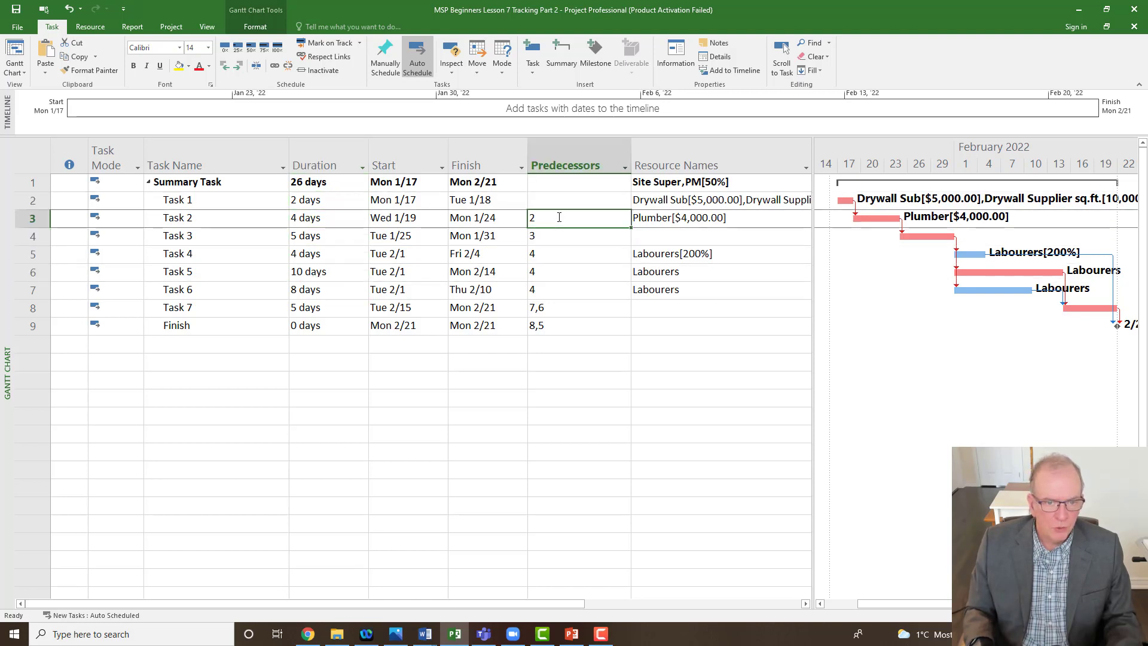
drag(810, 261, 623, 299)
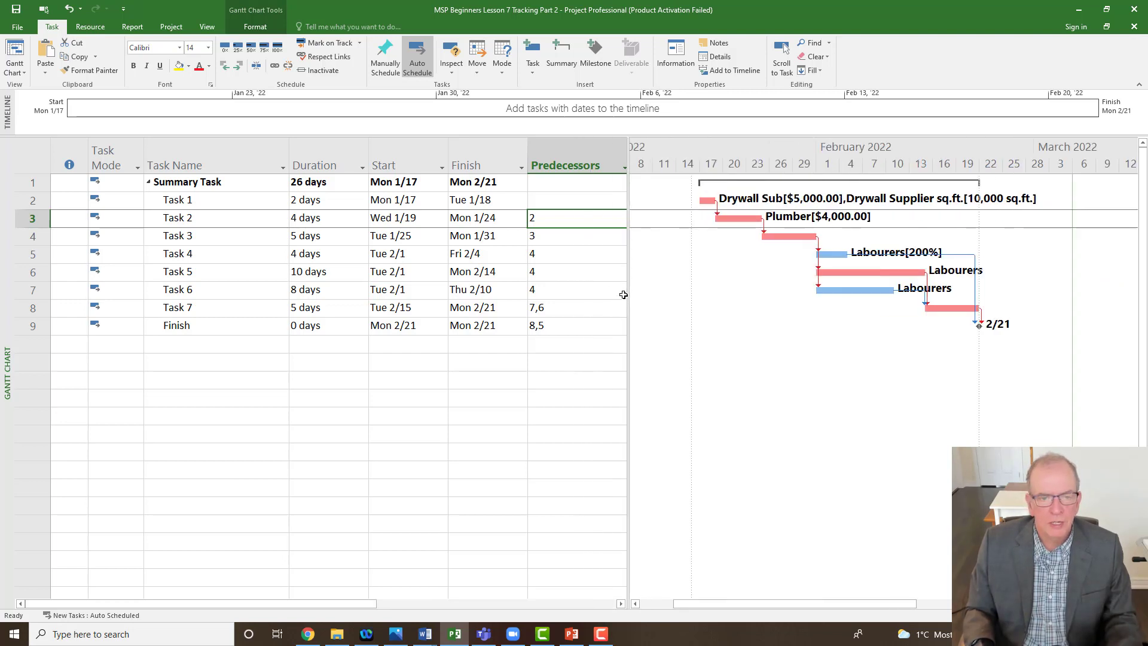
drag(627, 289, 697, 292)
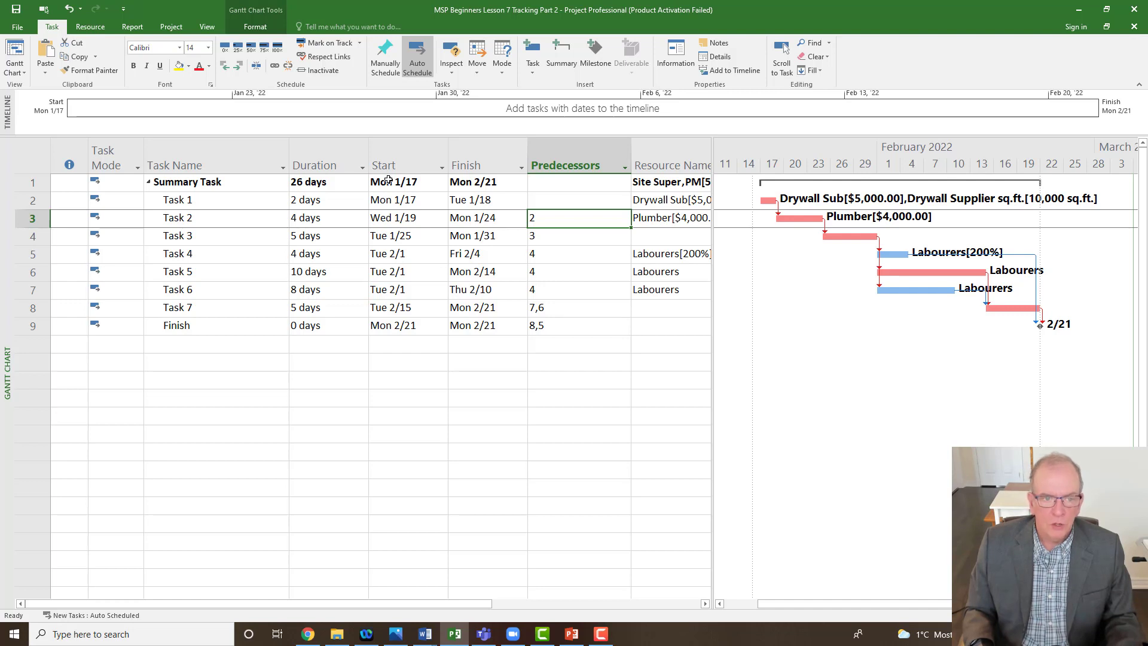
Check the Summary Task's start and the project start date in Project Information, closing the dialog without changes
click(418, 184)
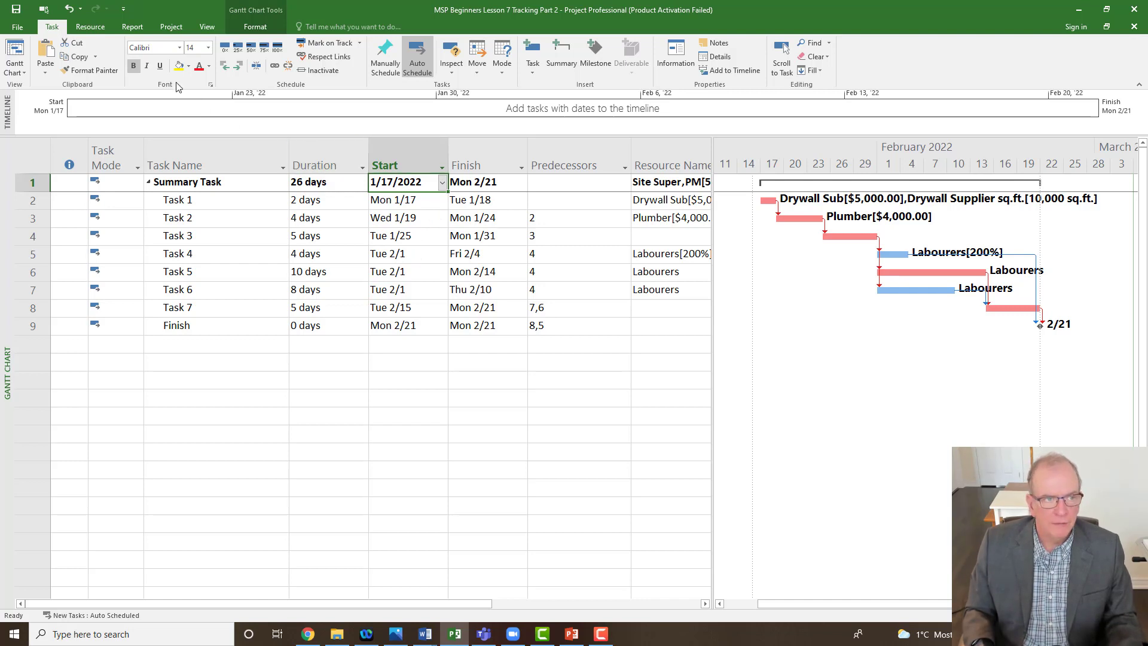
click(171, 27)
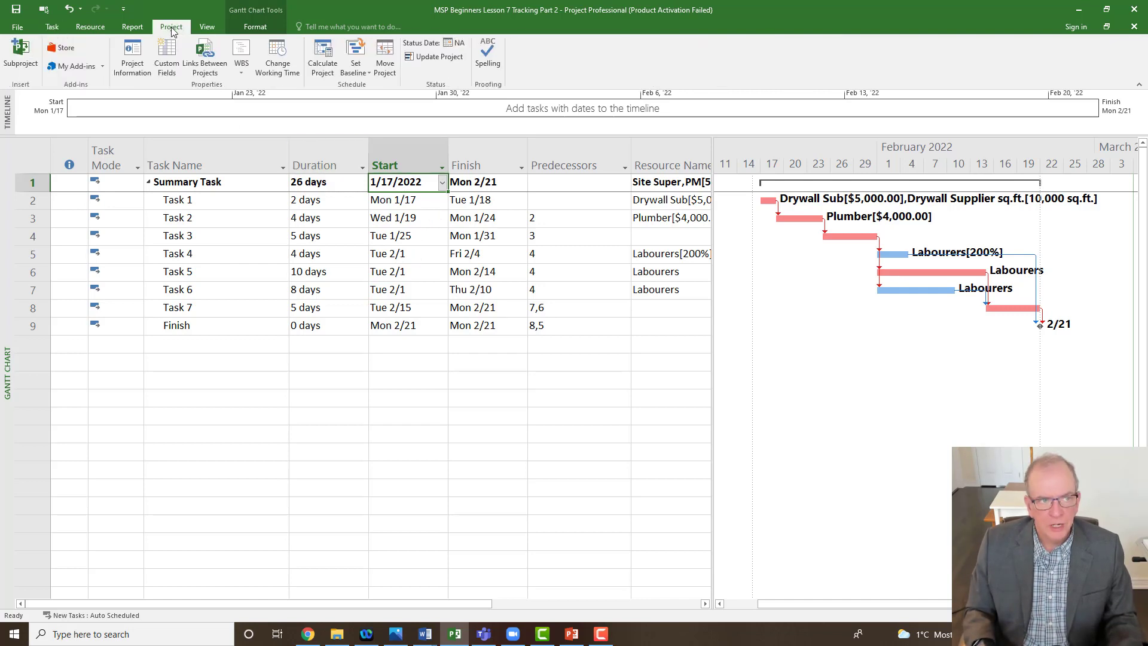
click(133, 57)
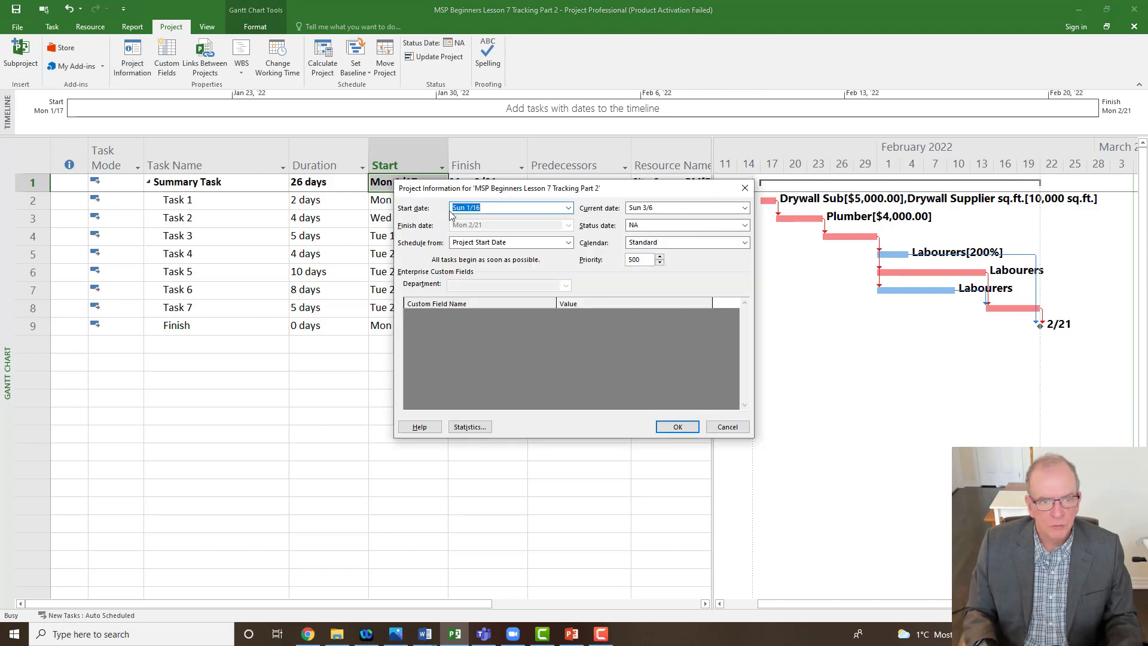
click(568, 209)
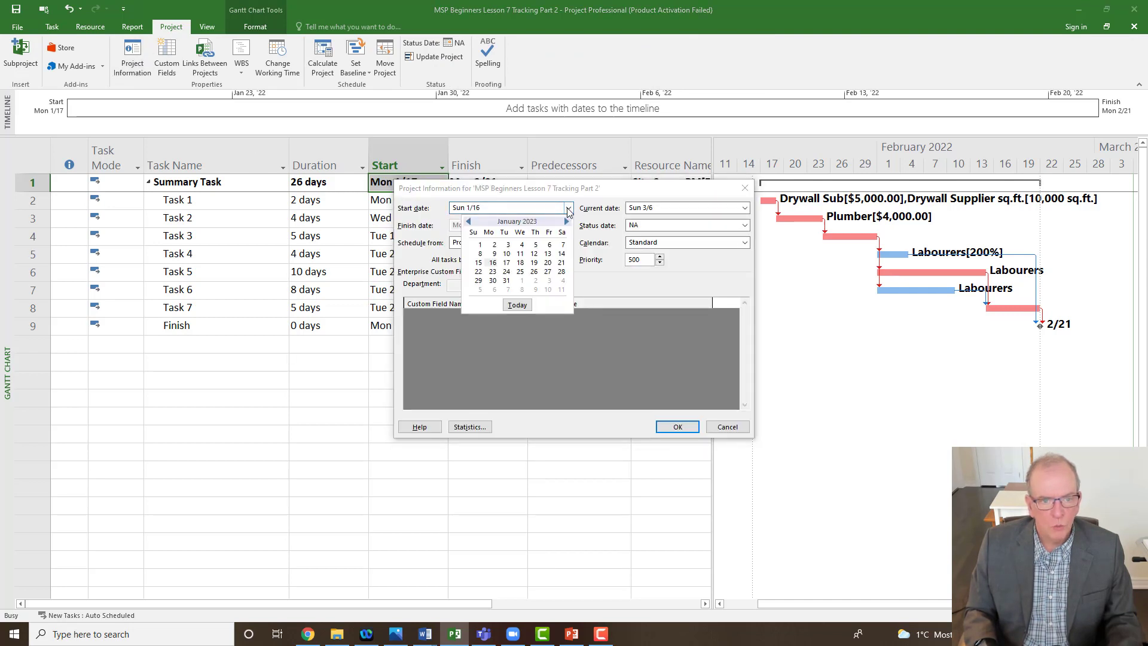
click(744, 188)
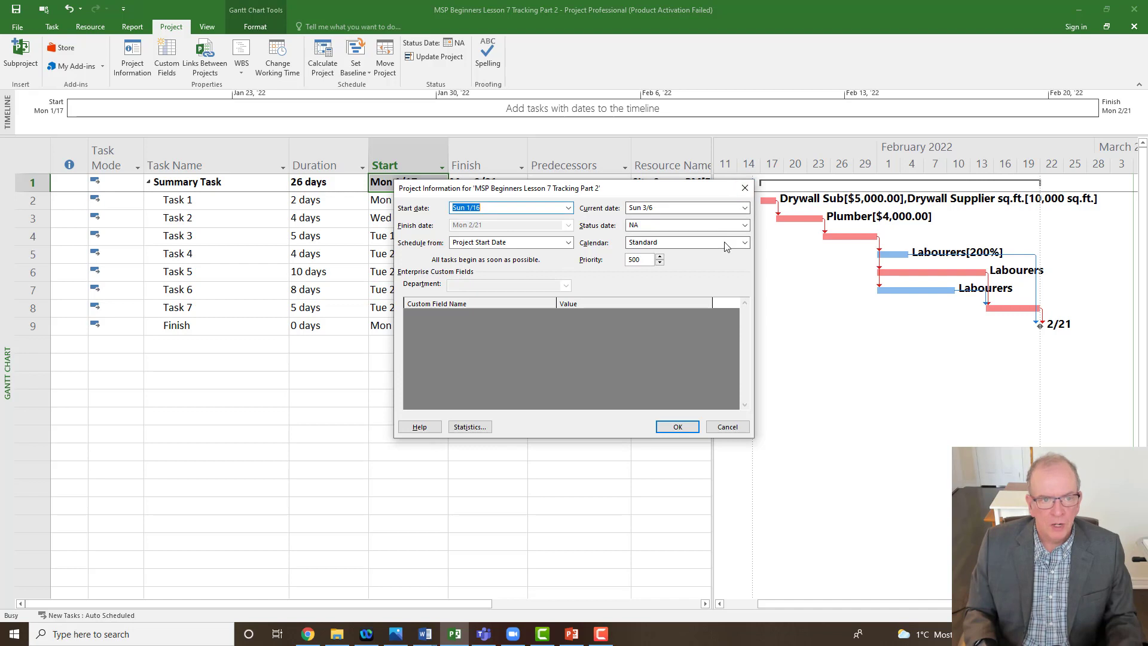
click(745, 188)
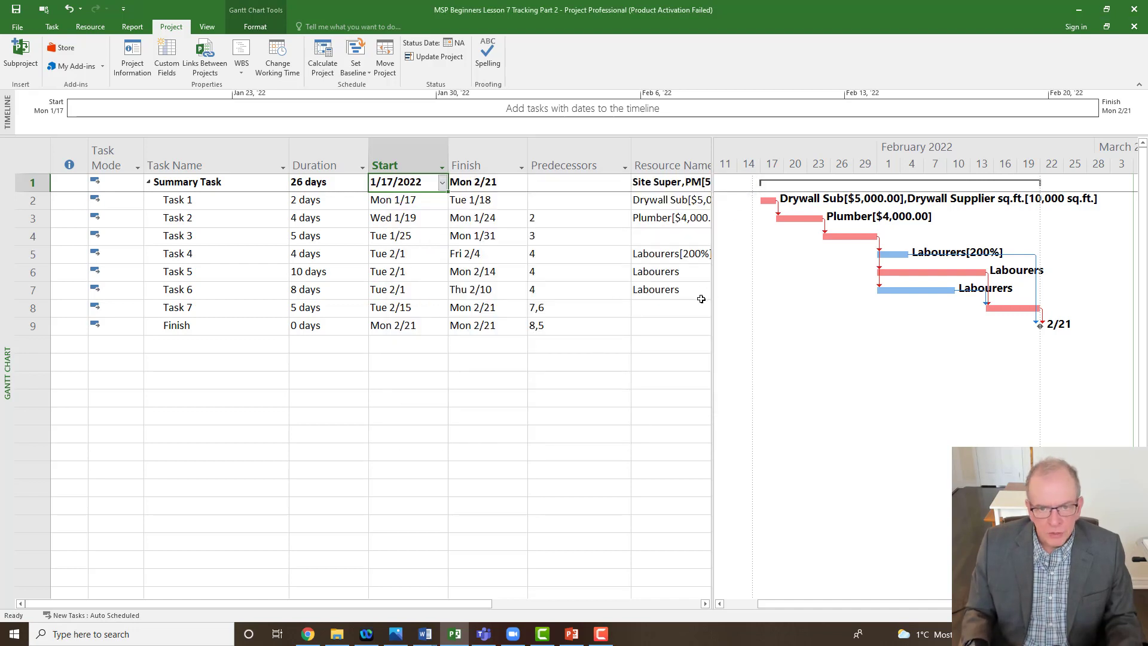
Switch the Gantt Chart from the Entry table to the Cost table and check the Summary Task's total cost
drag(713, 299, 810, 291)
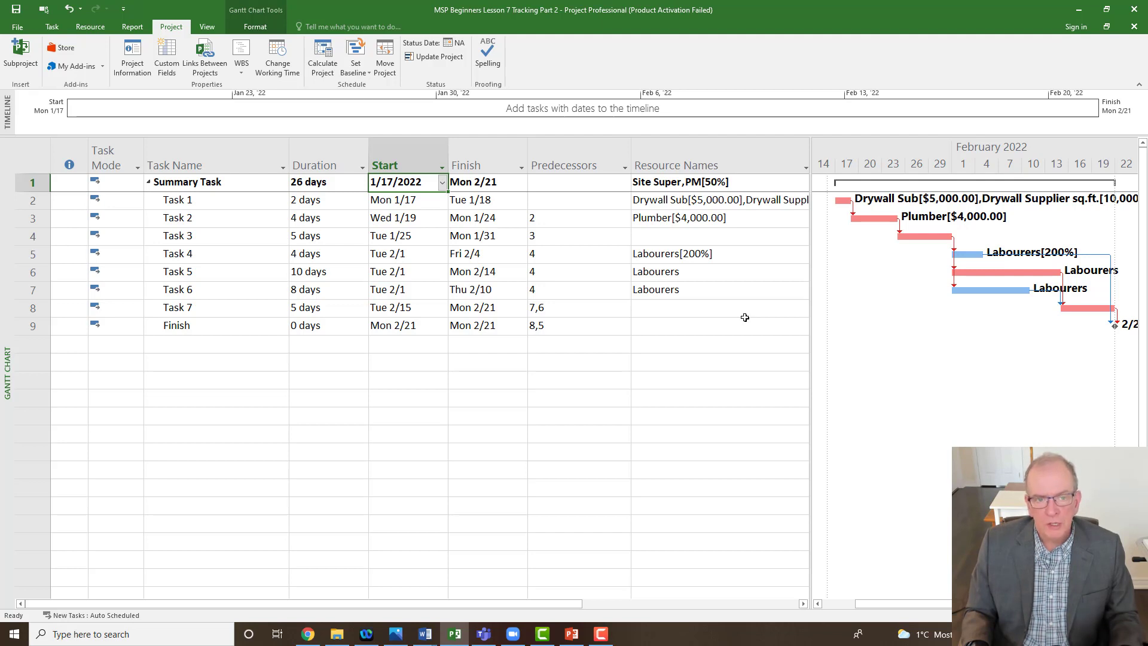
click(37, 159)
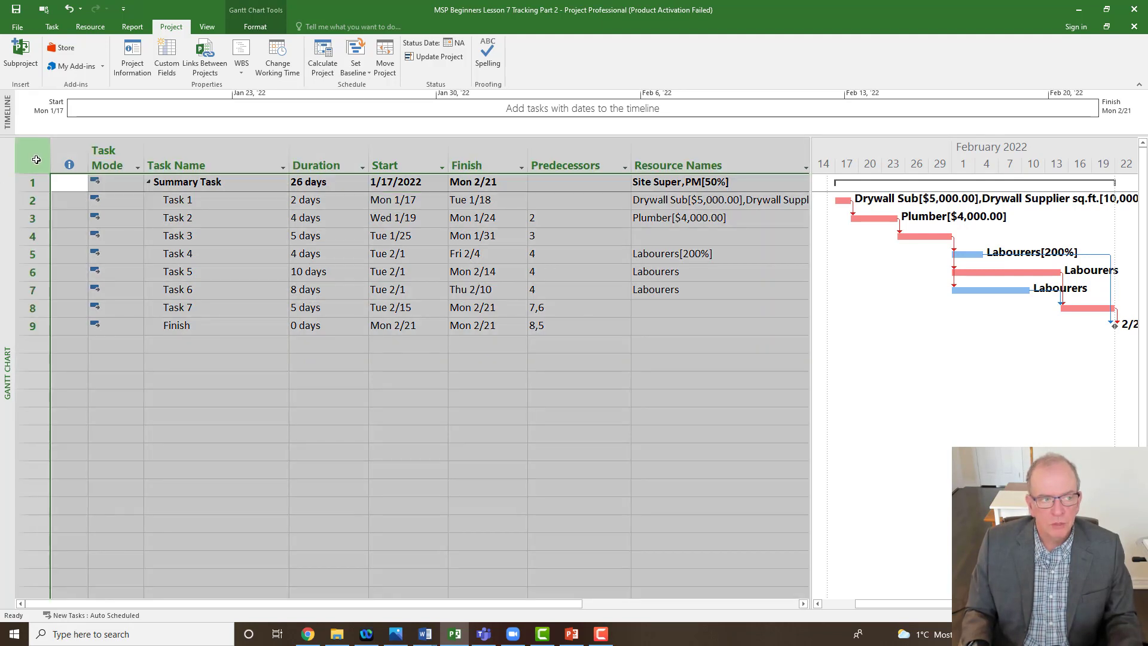
right_click(36, 160)
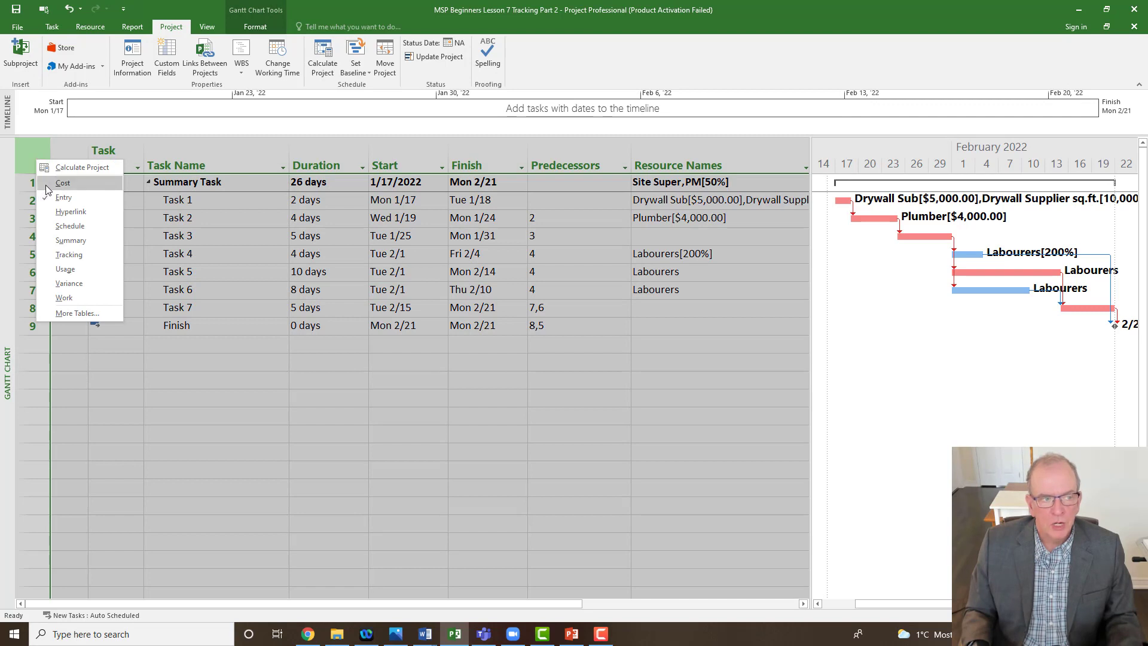
click(33, 153)
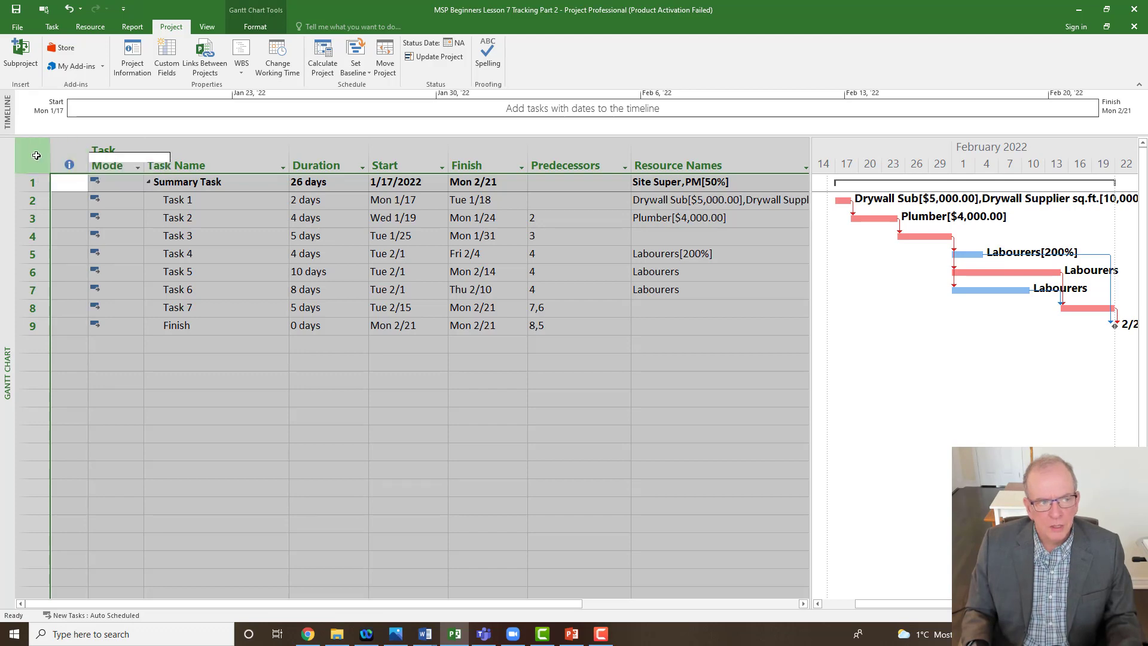
right_click(36, 155)
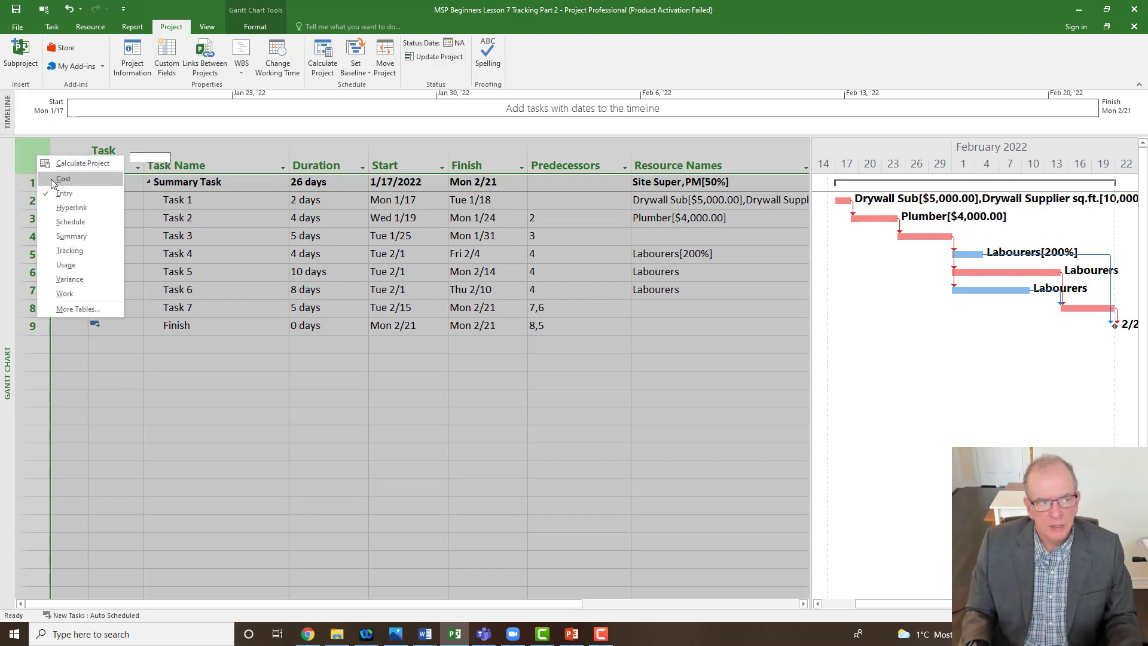
click(53, 179)
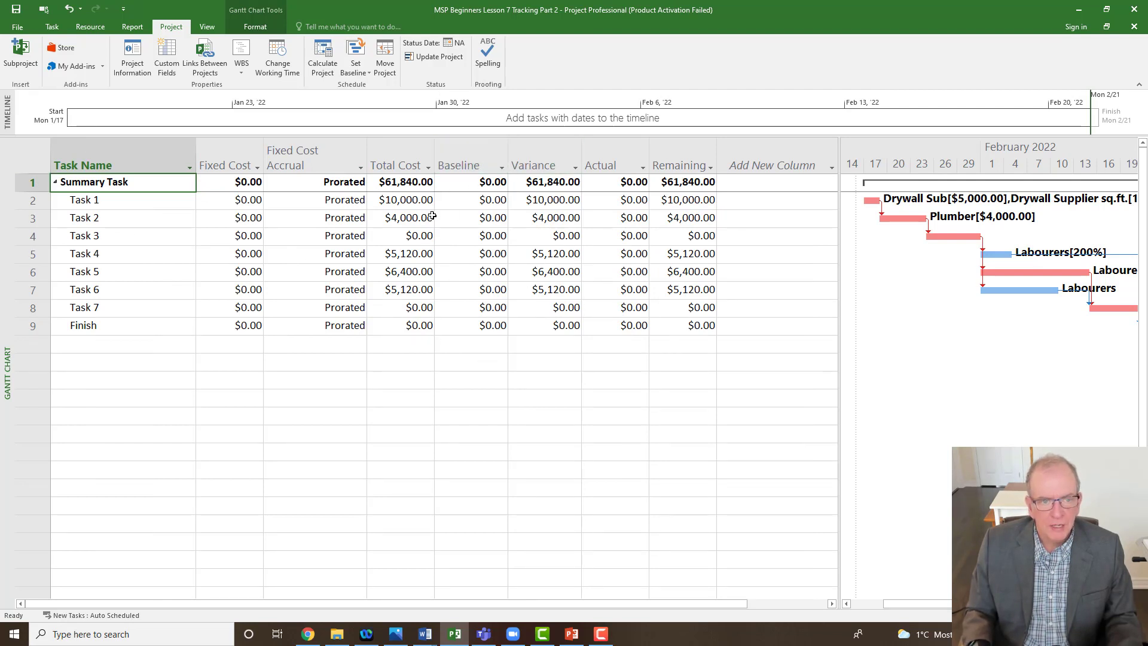
click(401, 183)
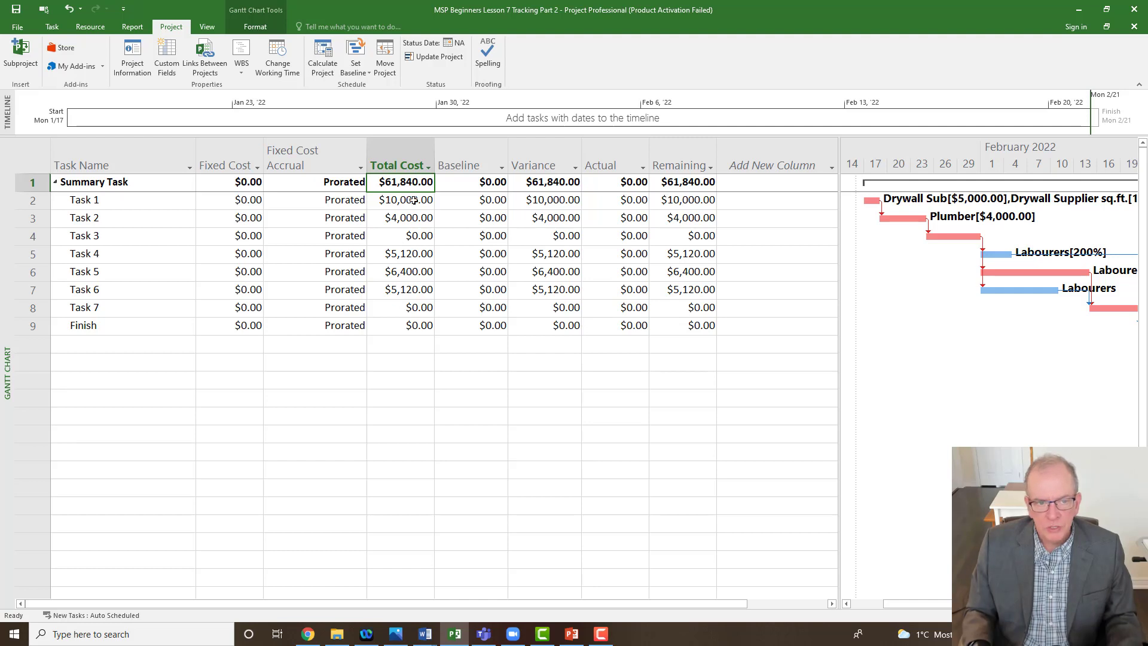
Switch to the Resource Sheet view and check the standard rates of Site Super and PM and the Drywall Supplier entry
right_click(5, 375)
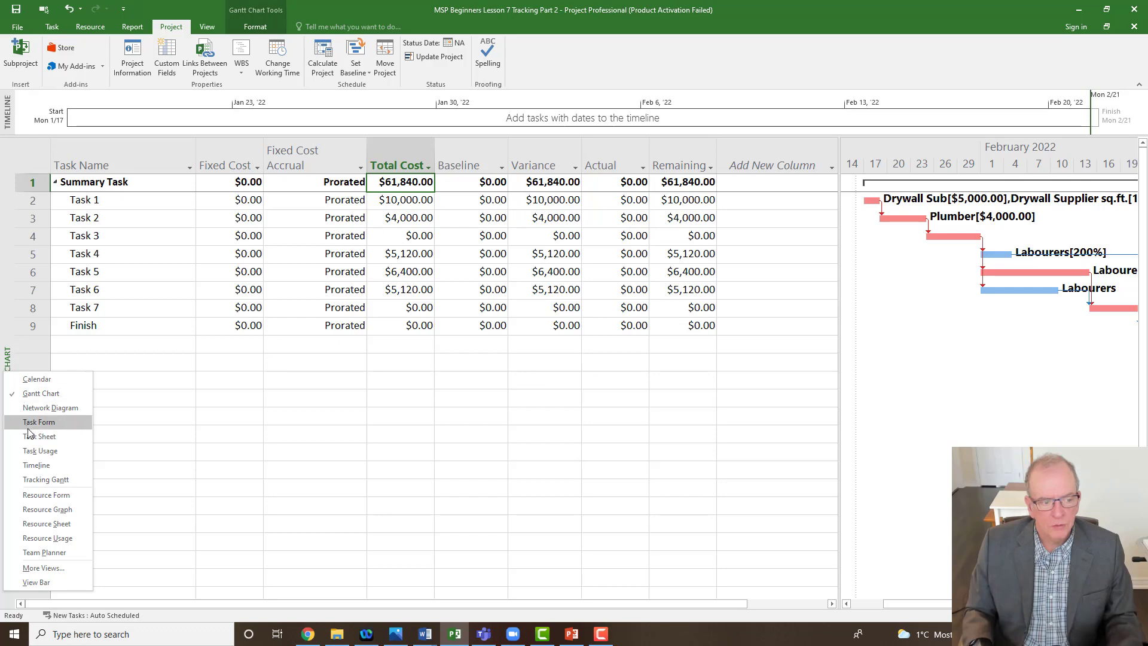
click(37, 523)
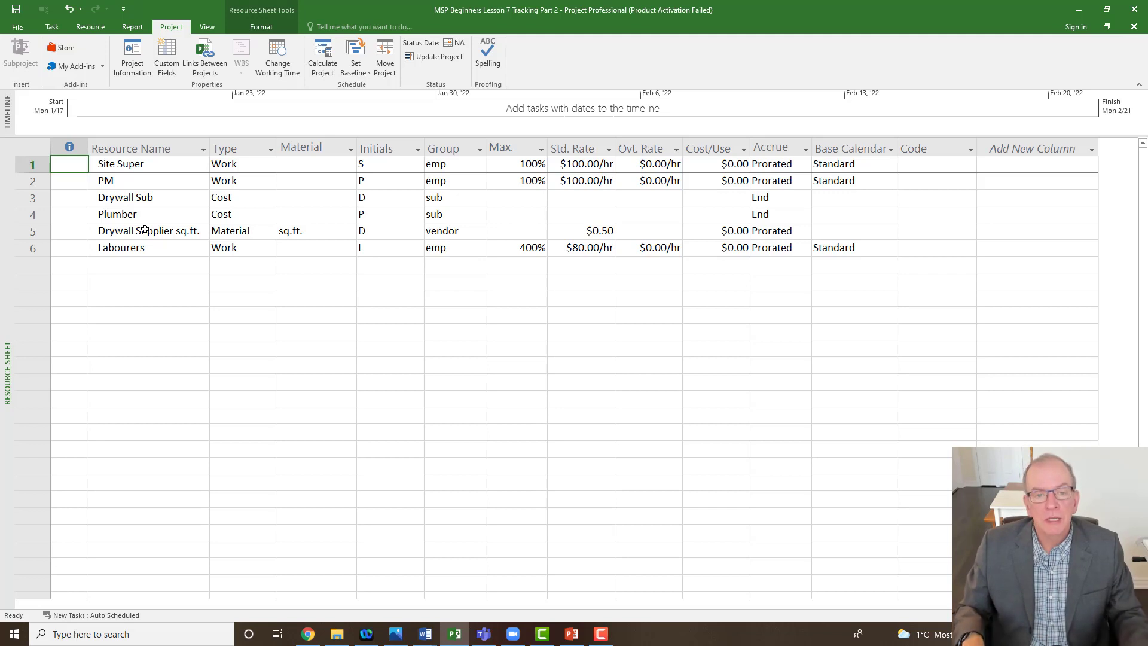
click(577, 168)
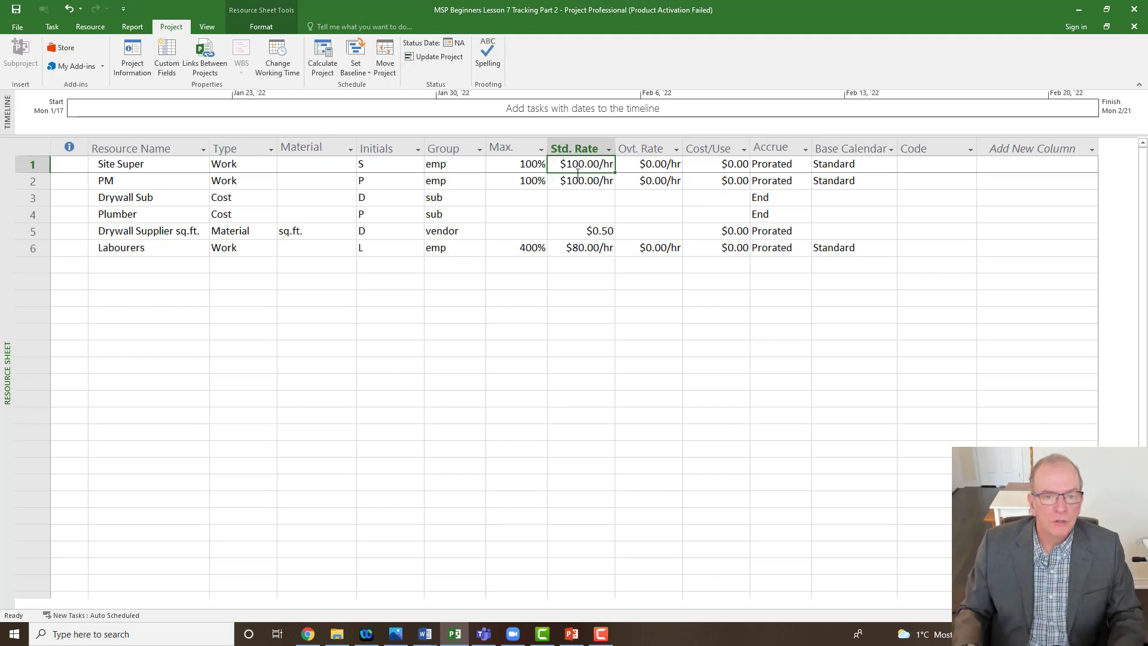
click(582, 185)
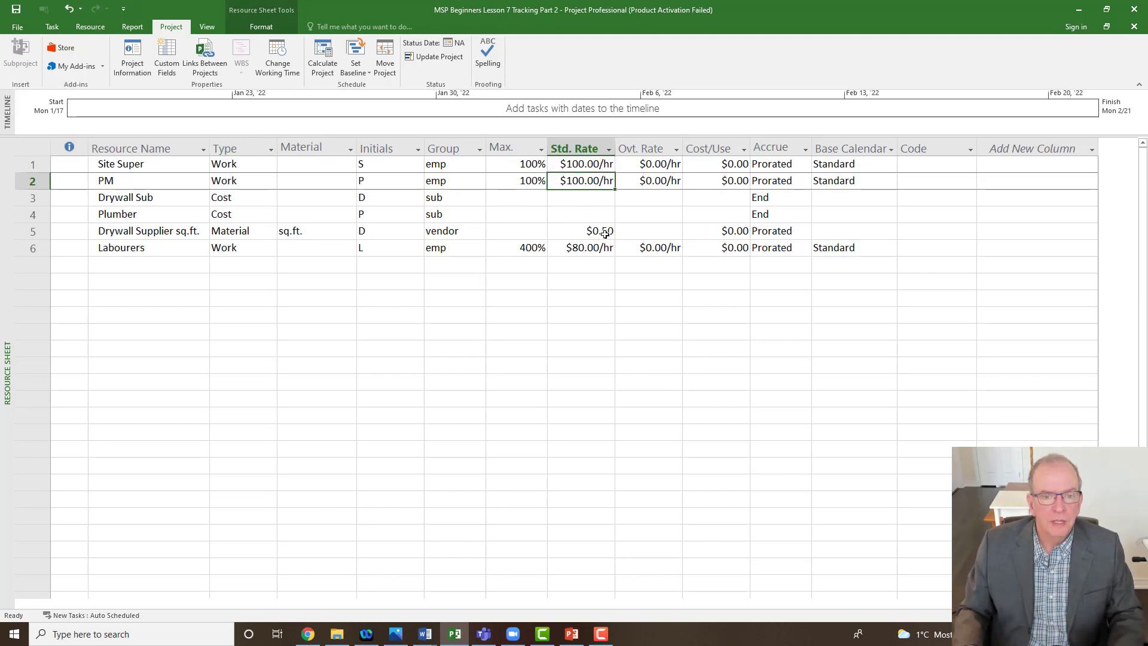
click(202, 235)
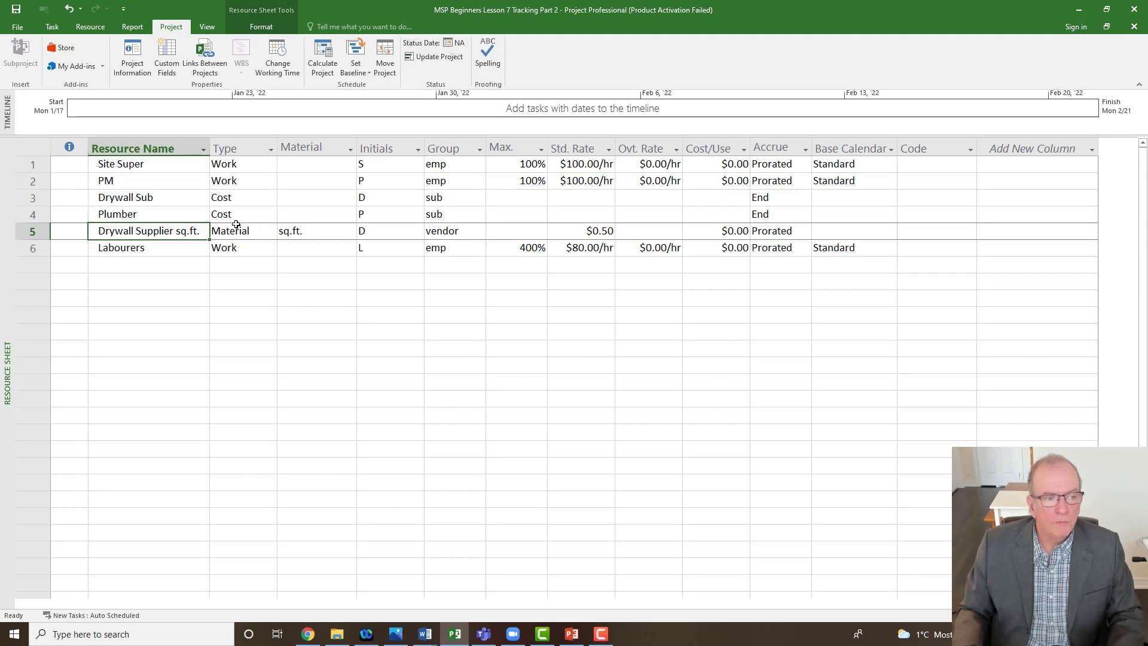
Review the resource type options for Site Super, keeping Work, and check the types of Drywall Sub and Drywall Supplier
click(242, 167)
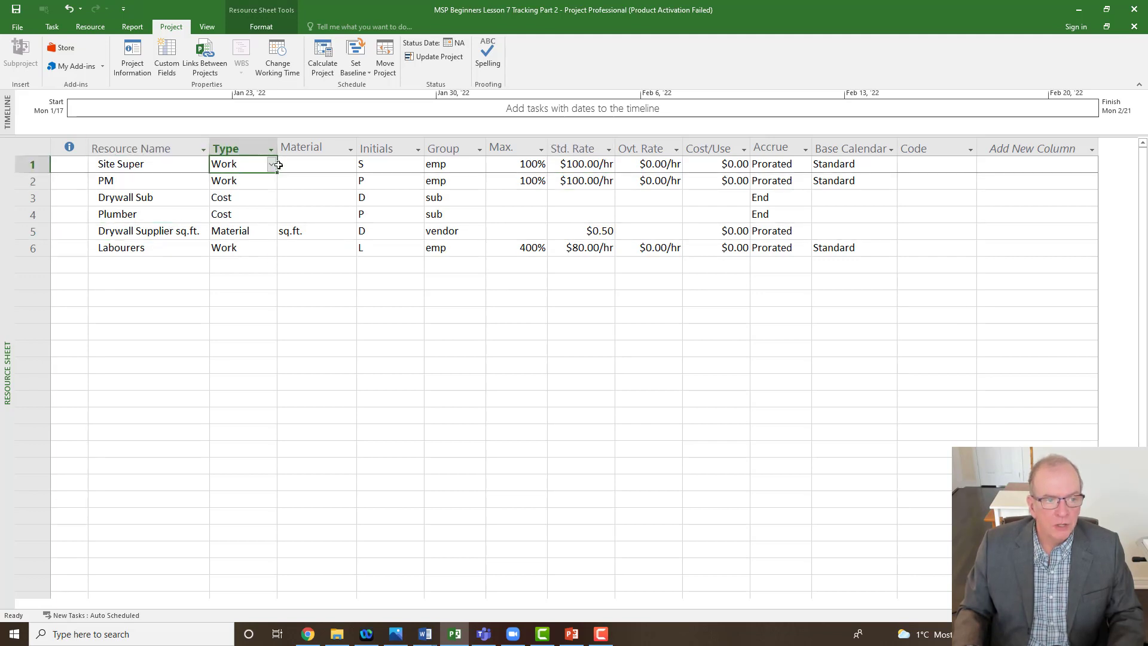
click(272, 165)
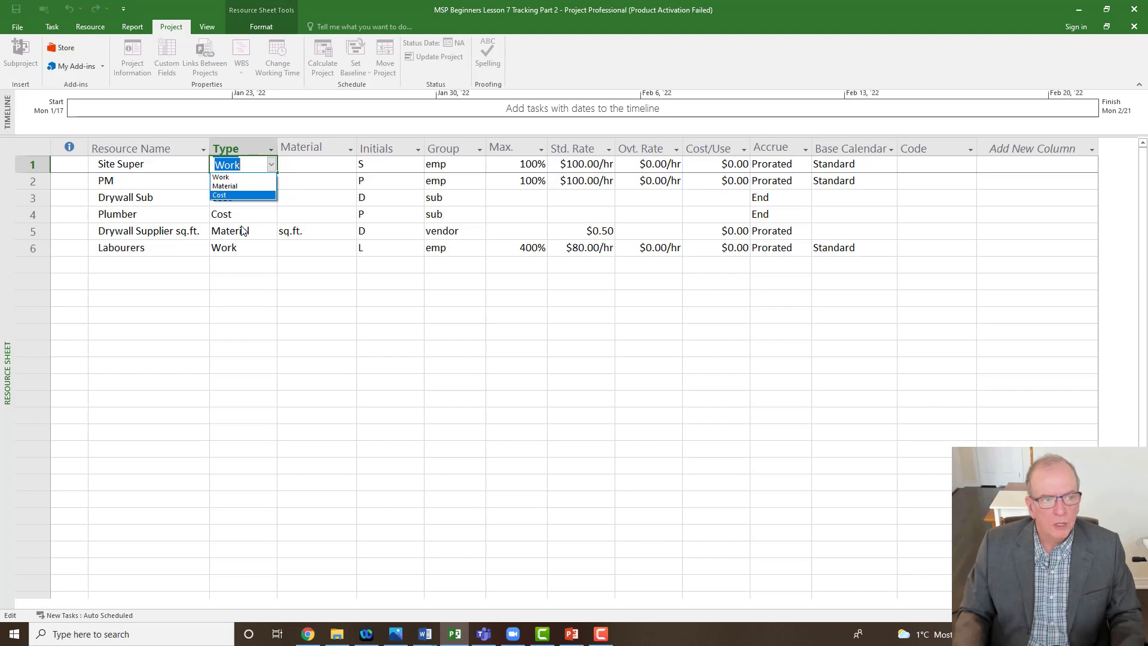
click(247, 176)
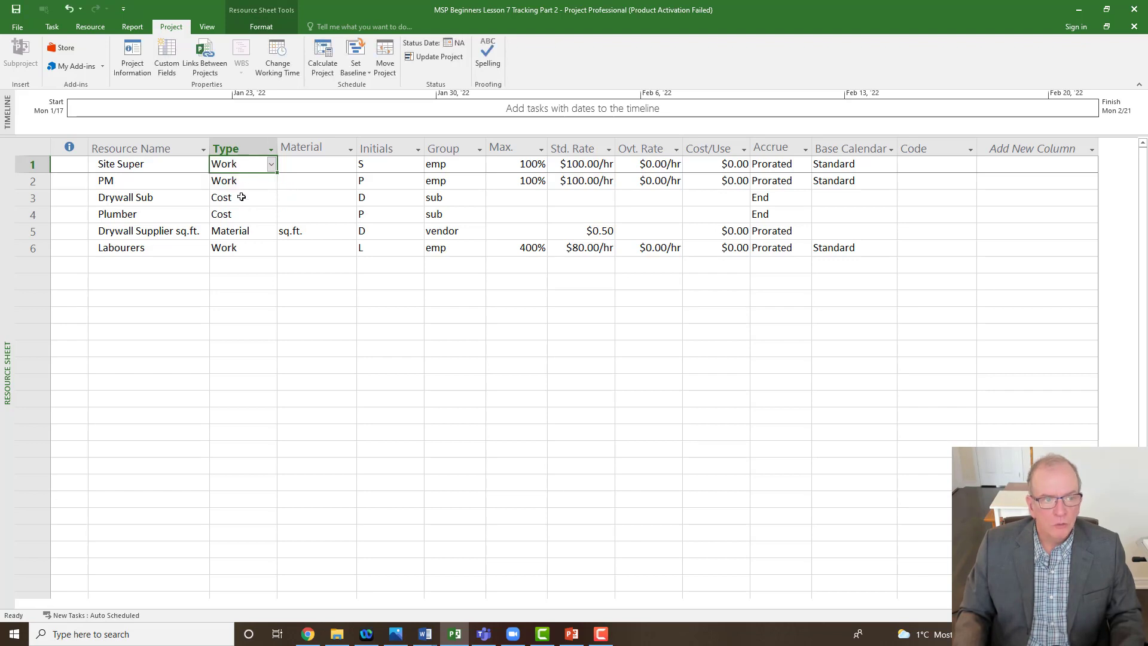
click(240, 198)
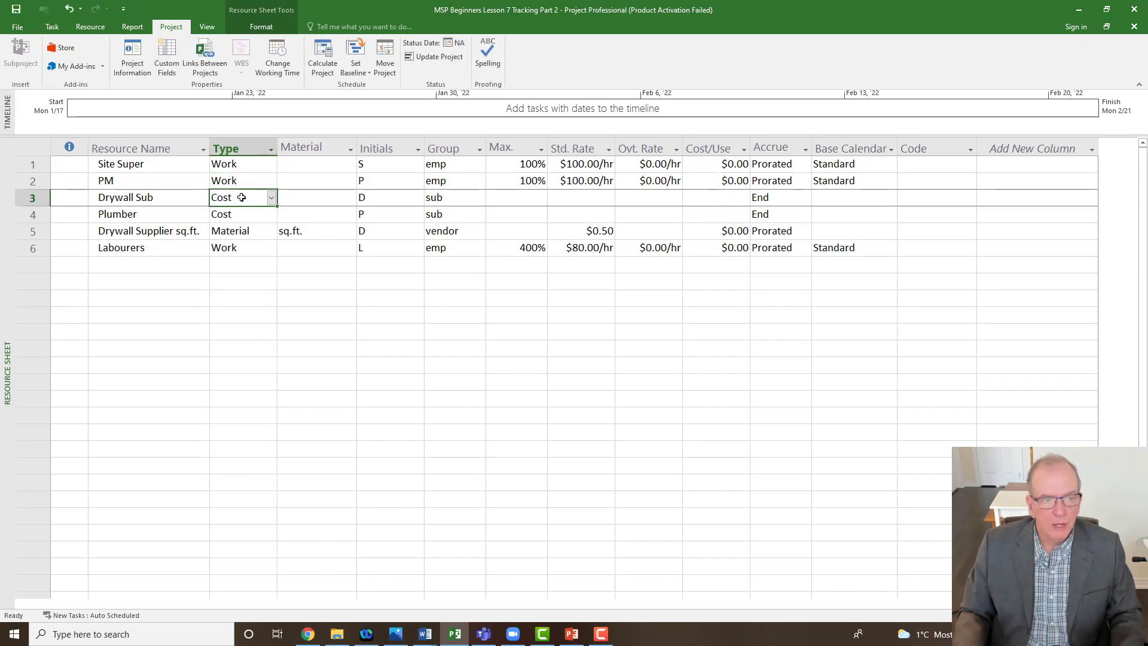
click(233, 234)
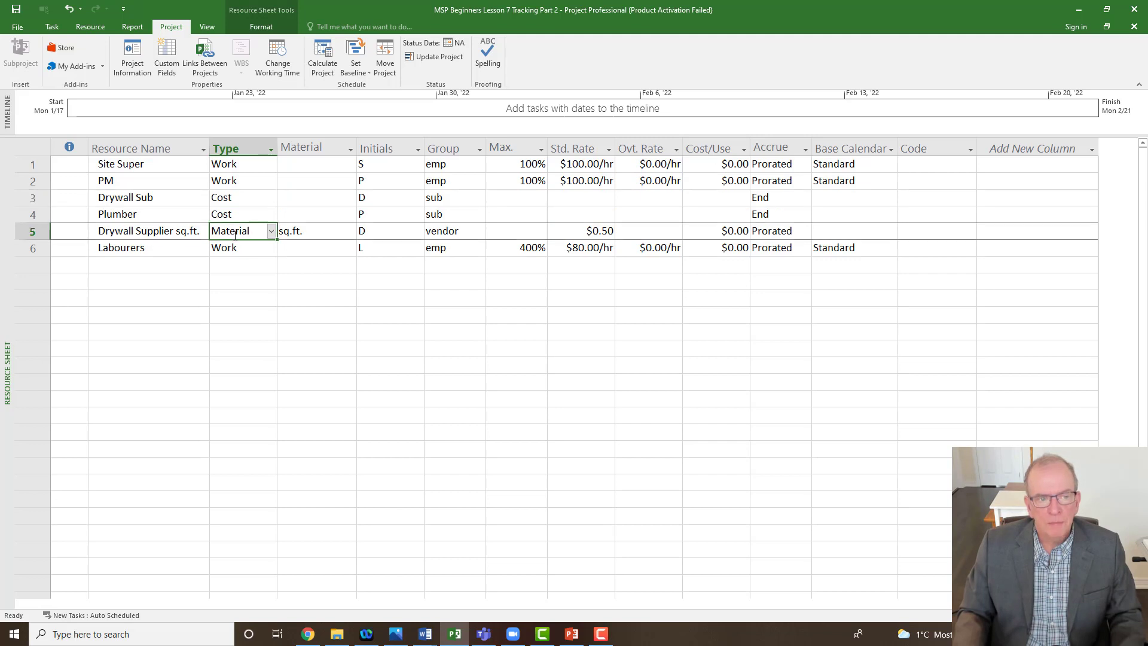
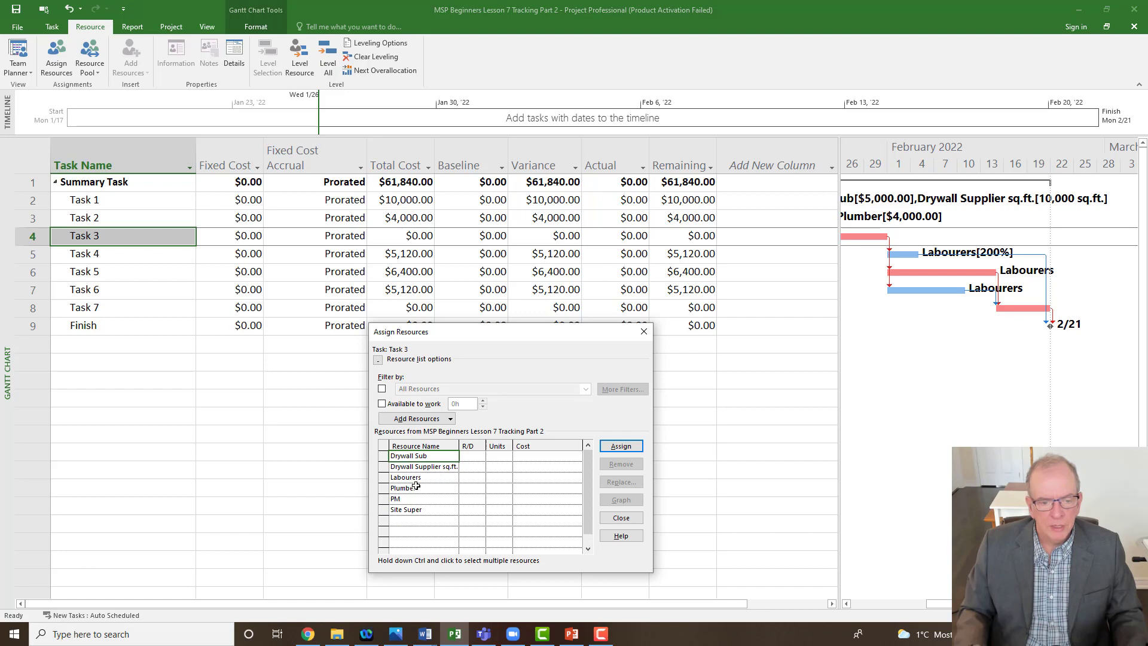
Assign the Plumber to Task 3 at a cost of $10,000 and close the resource assignment dialog
click(416, 488)
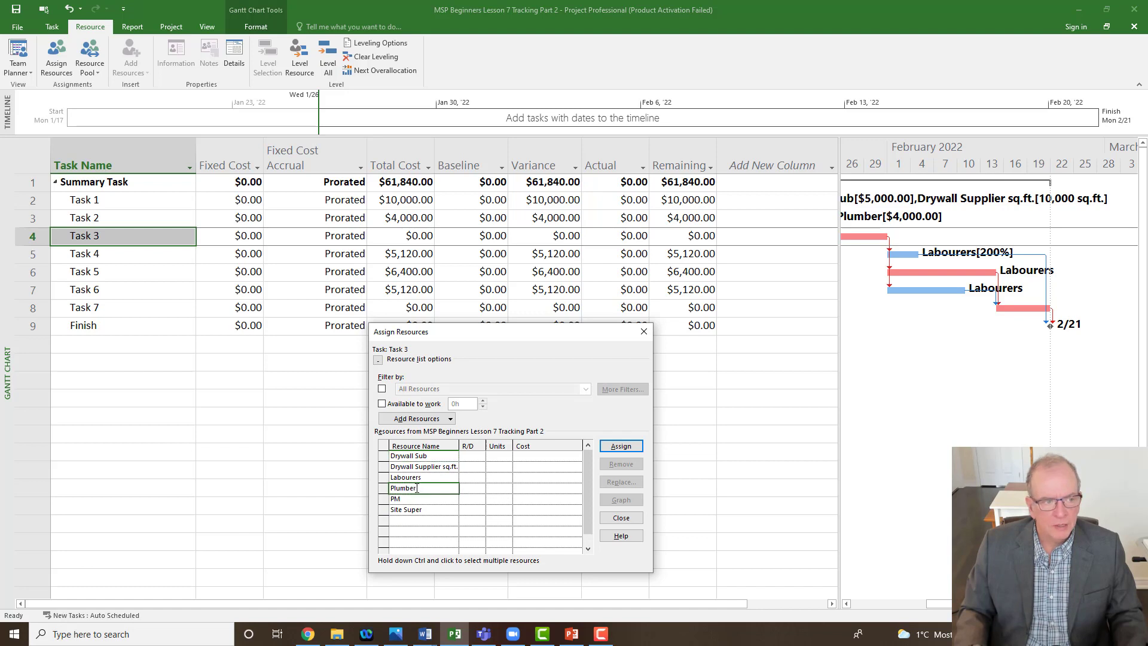
click(535, 489)
text(1)
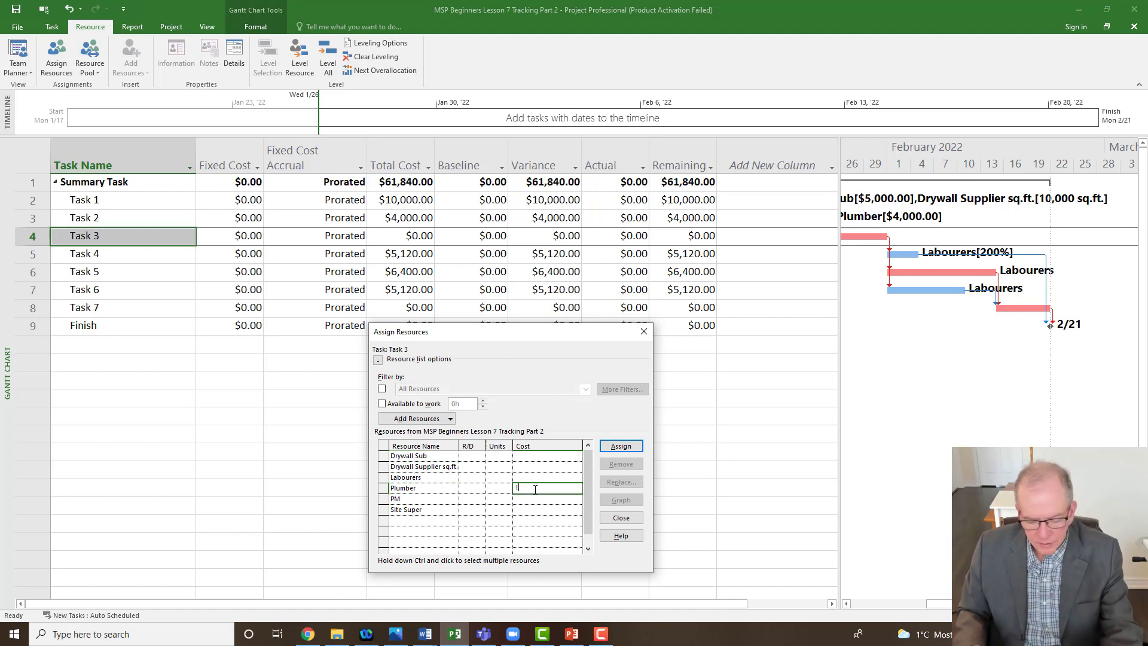
text(00)
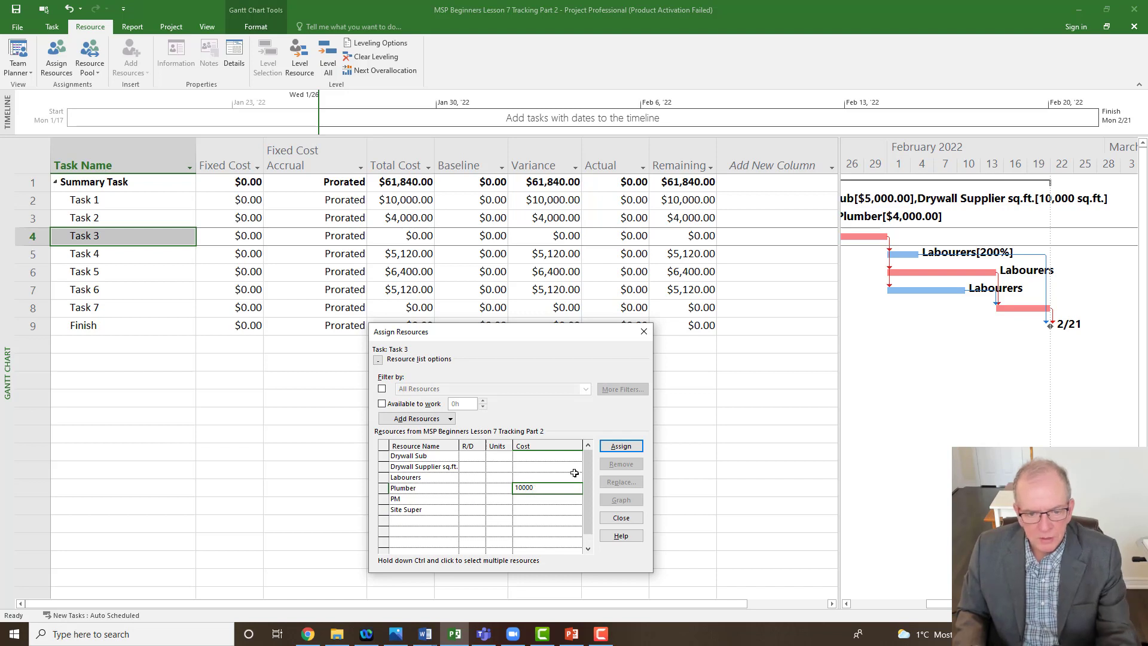
click(620, 446)
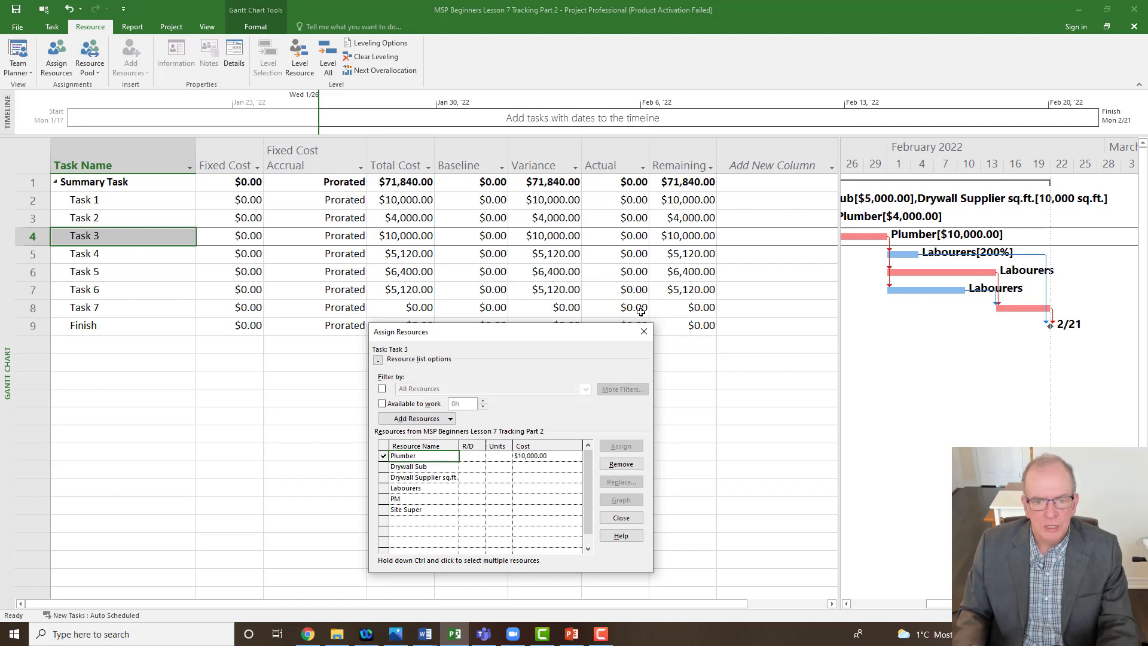
click(644, 331)
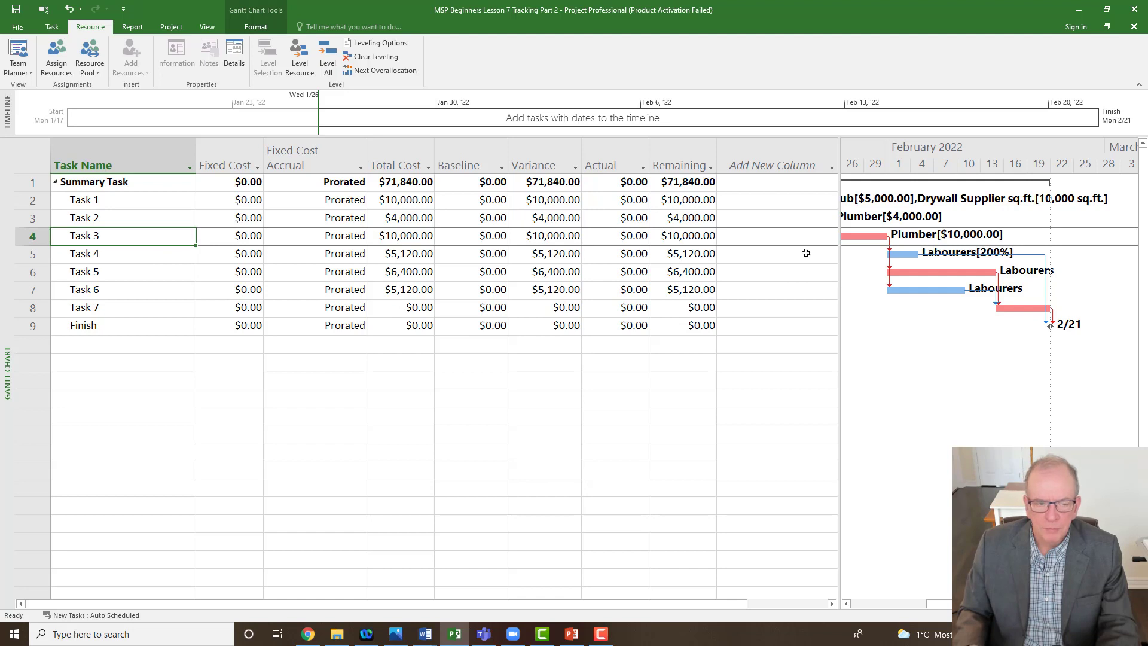
Review the Plumber's accrual options in the Resource Sheet view, keeping End, and return to the Gantt Chart view
right_click(3, 302)
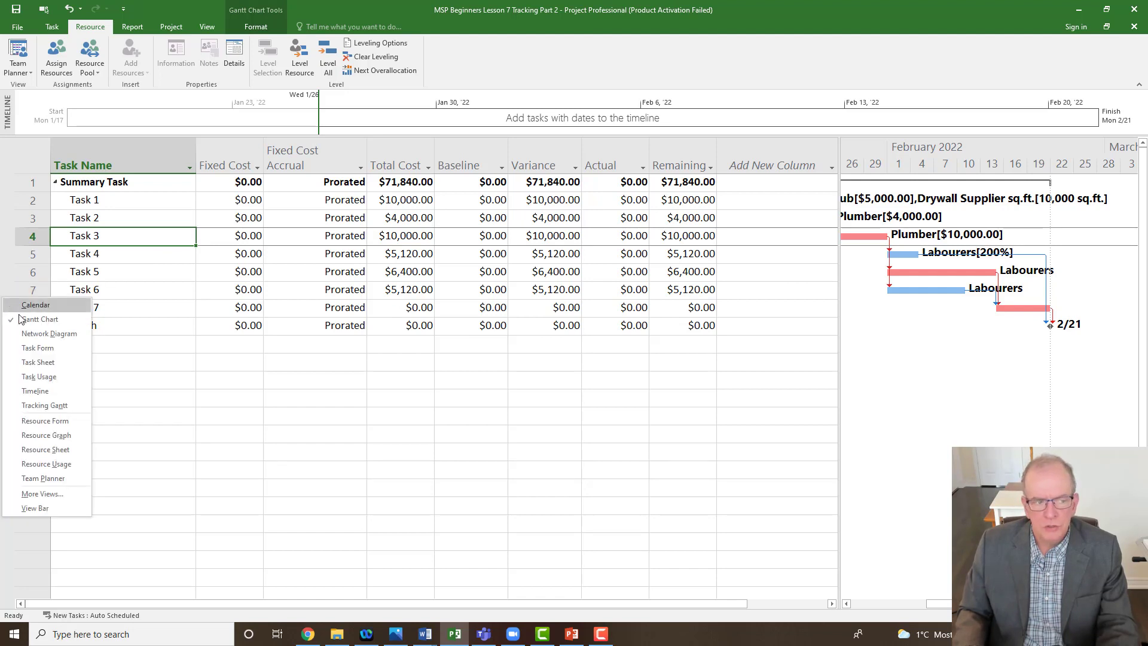
click(55, 455)
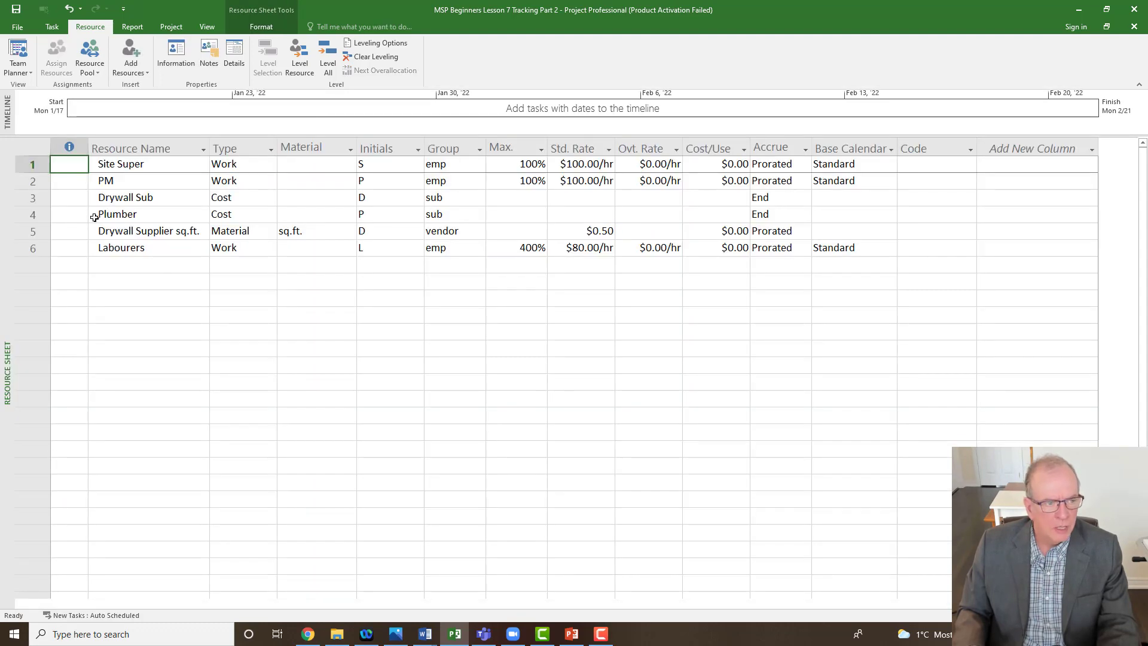
click(102, 215)
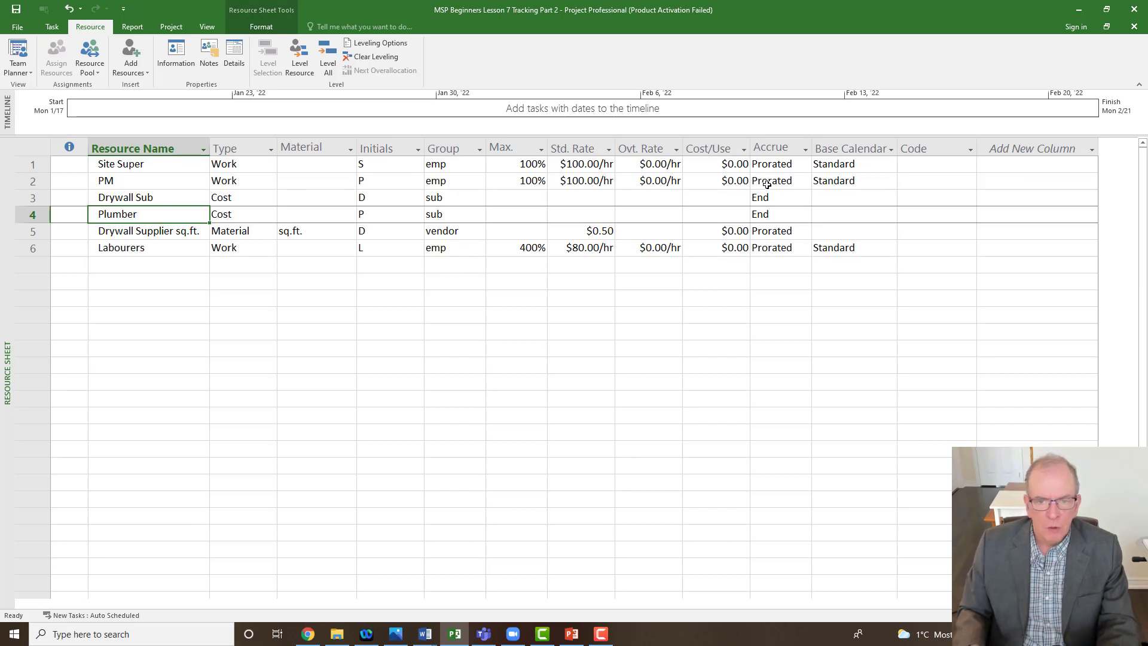
click(768, 216)
click(805, 214)
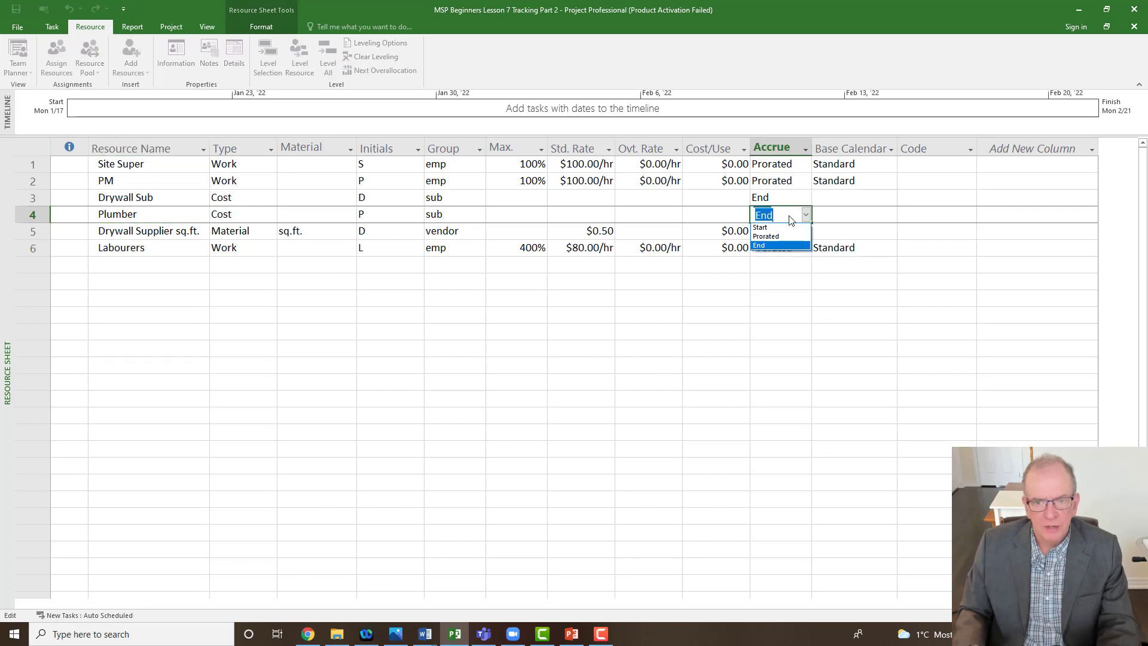
click(790, 216)
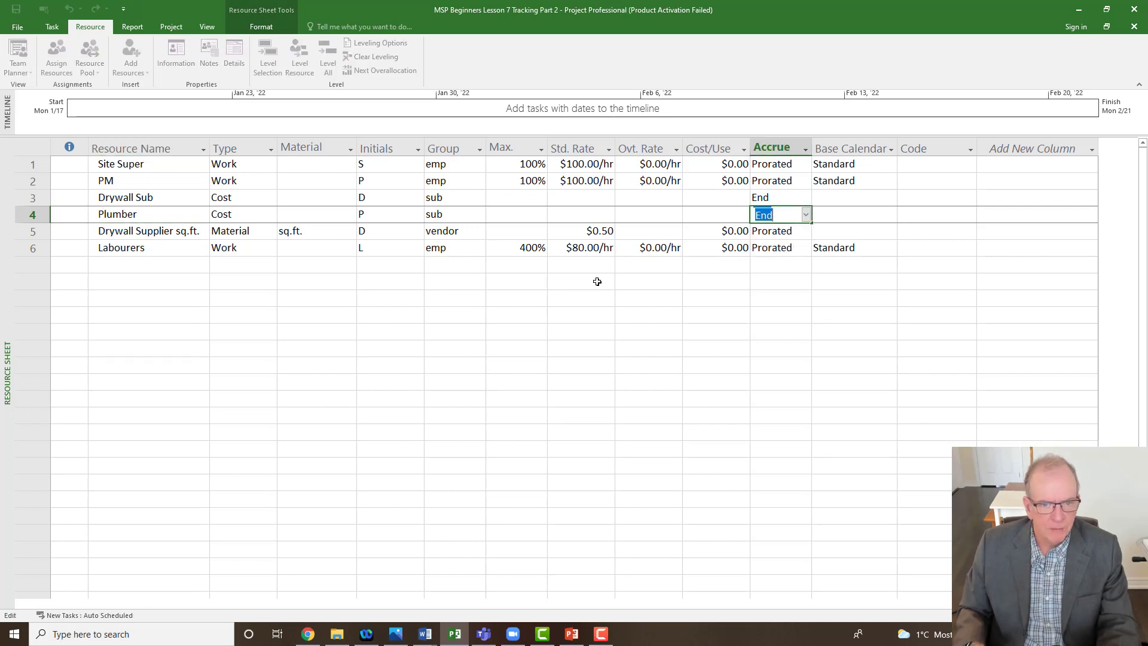
right_click(4, 279)
click(174, 282)
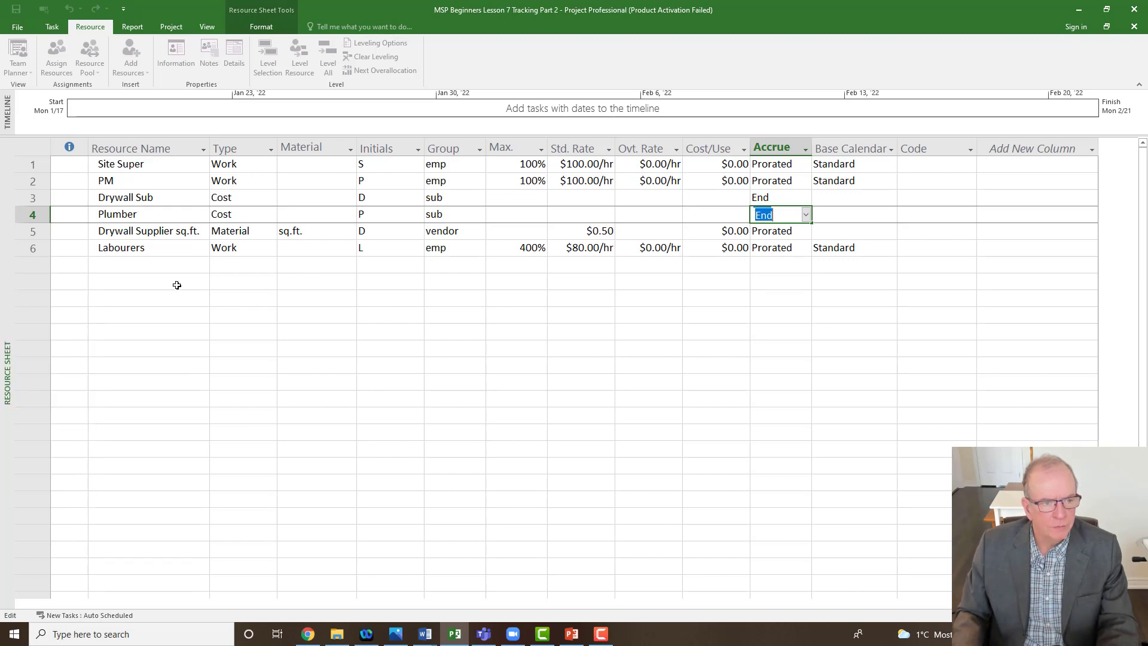
click(149, 281)
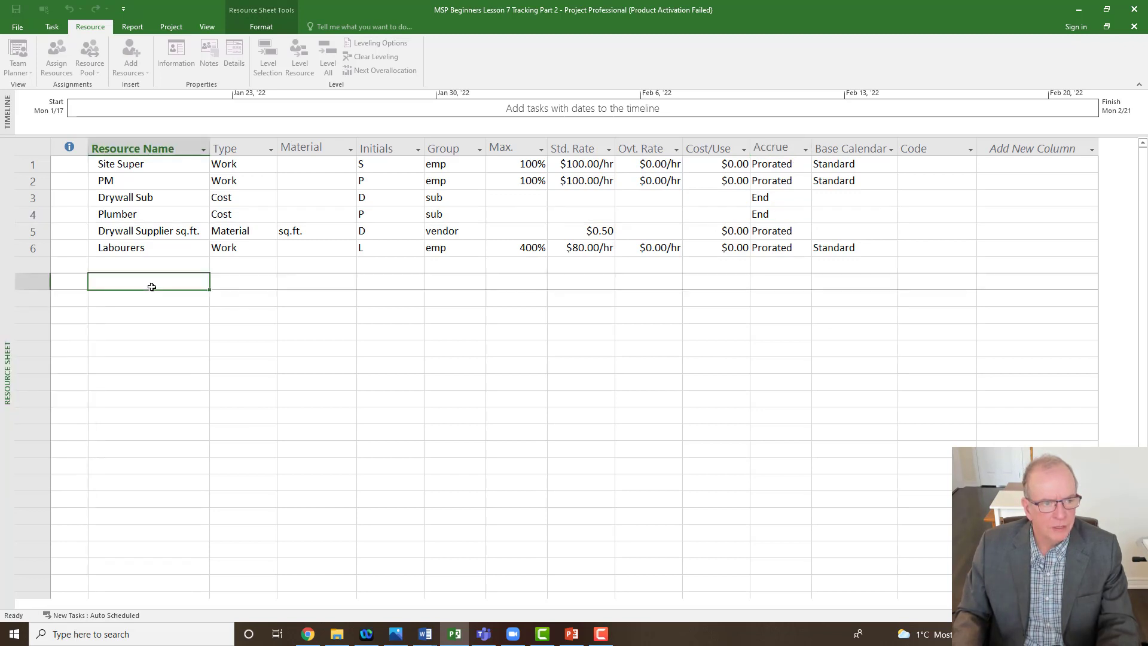
right_click(6, 282)
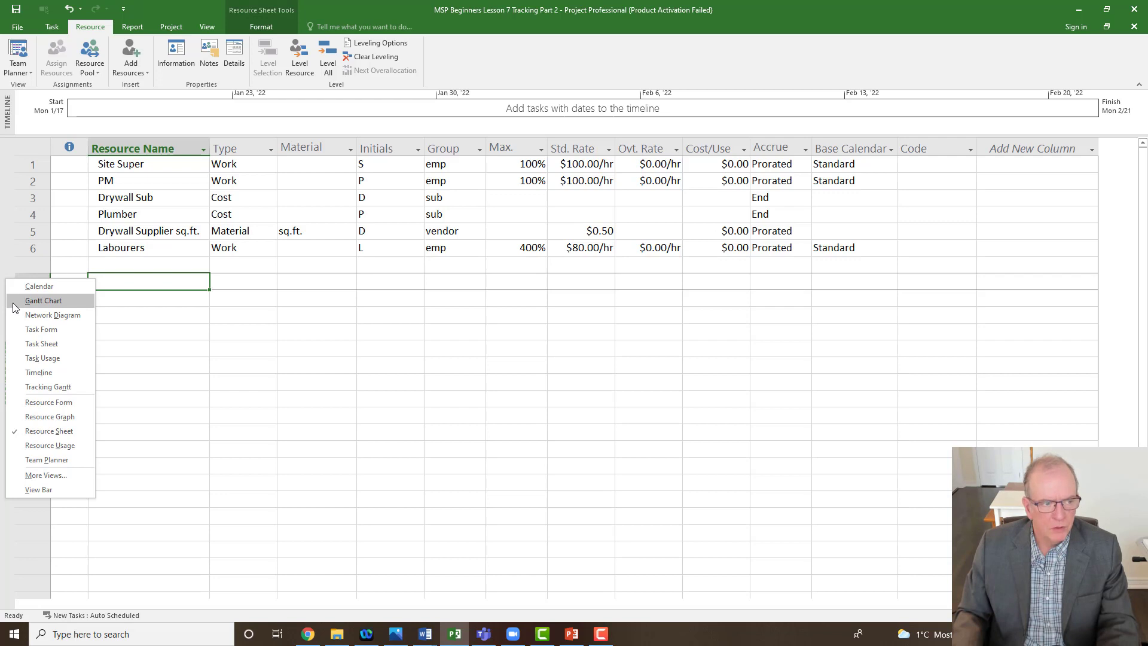
click(14, 304)
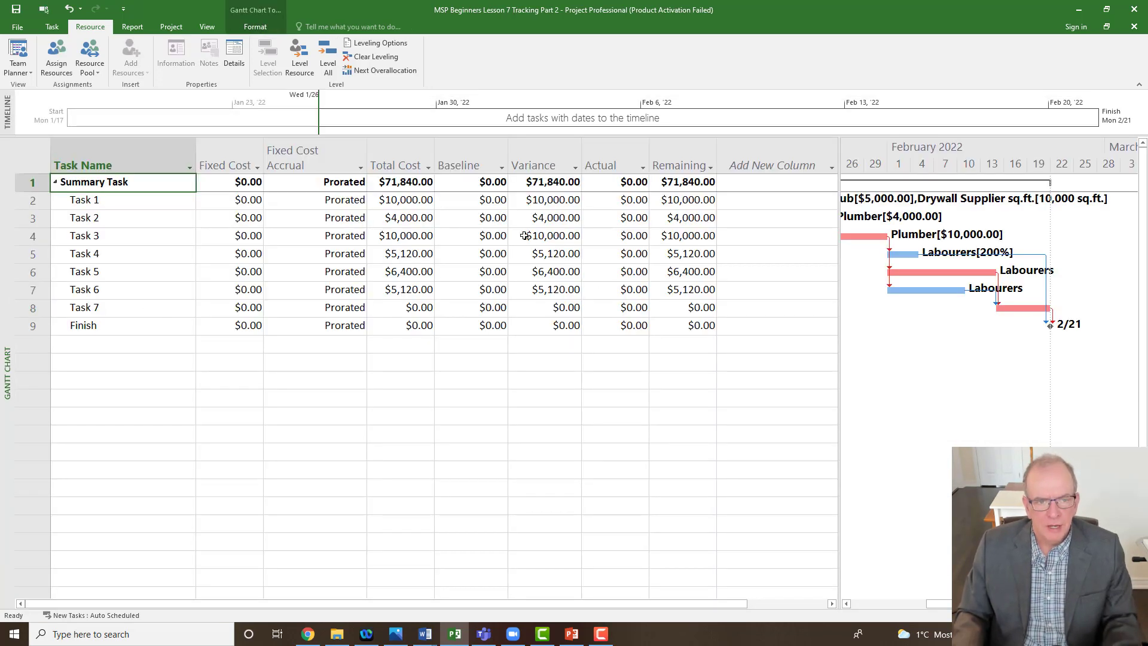
Assign Labourers to Task 7 at 200% units and close the resource assignment dialog
click(411, 201)
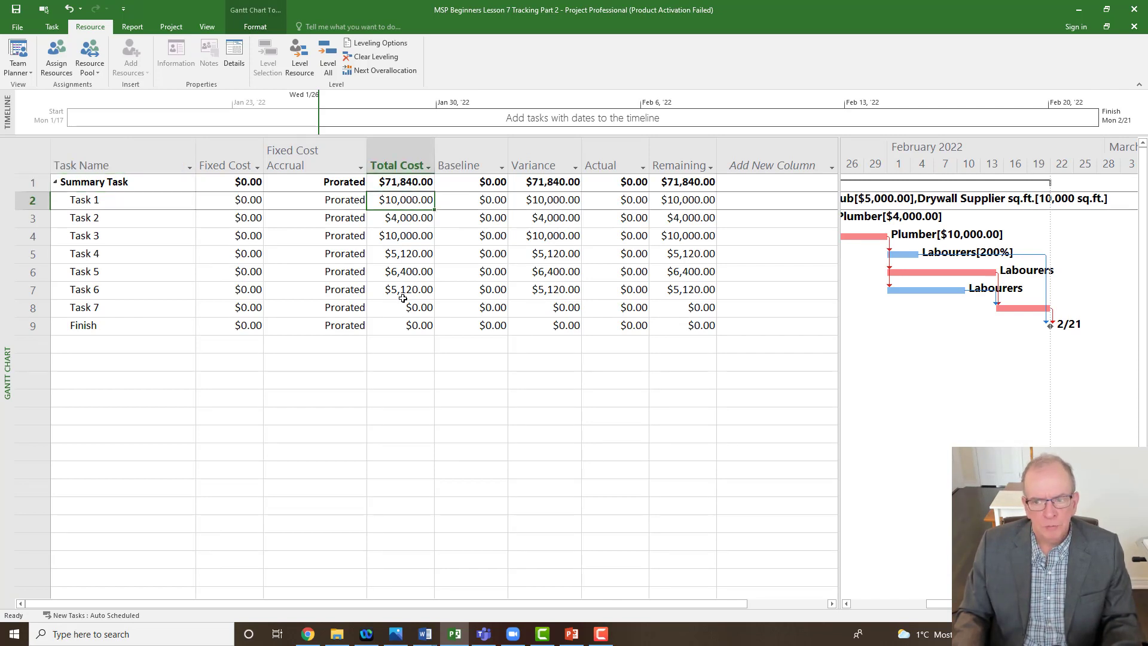
click(342, 312)
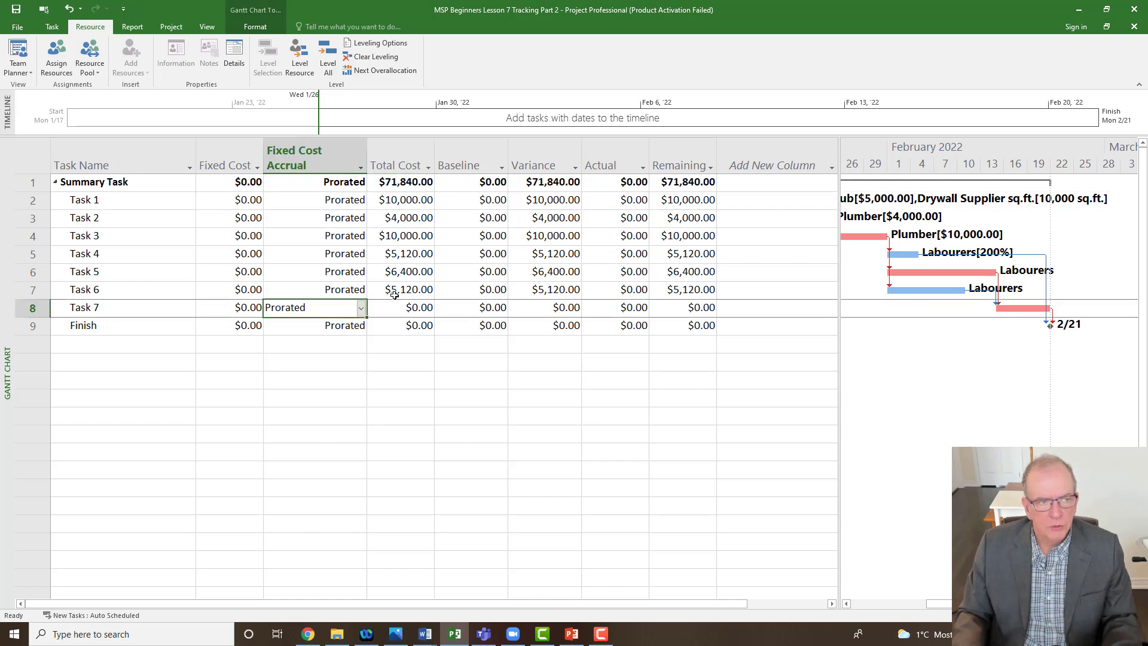
click(53, 58)
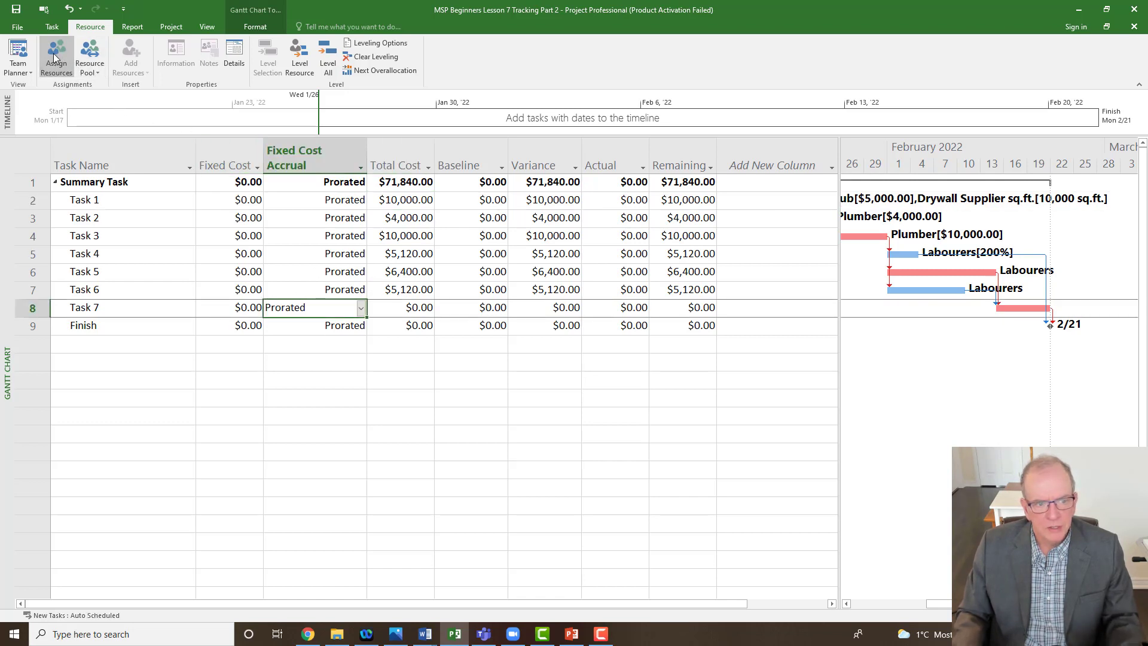
drag(555, 199, 505, 357)
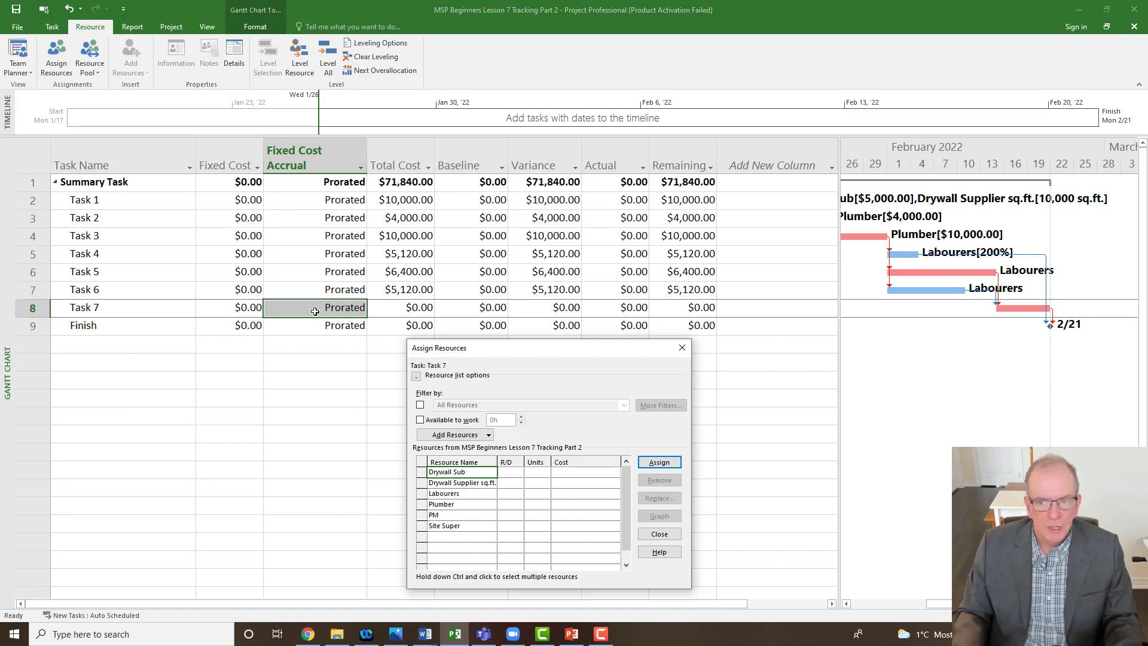
click(457, 495)
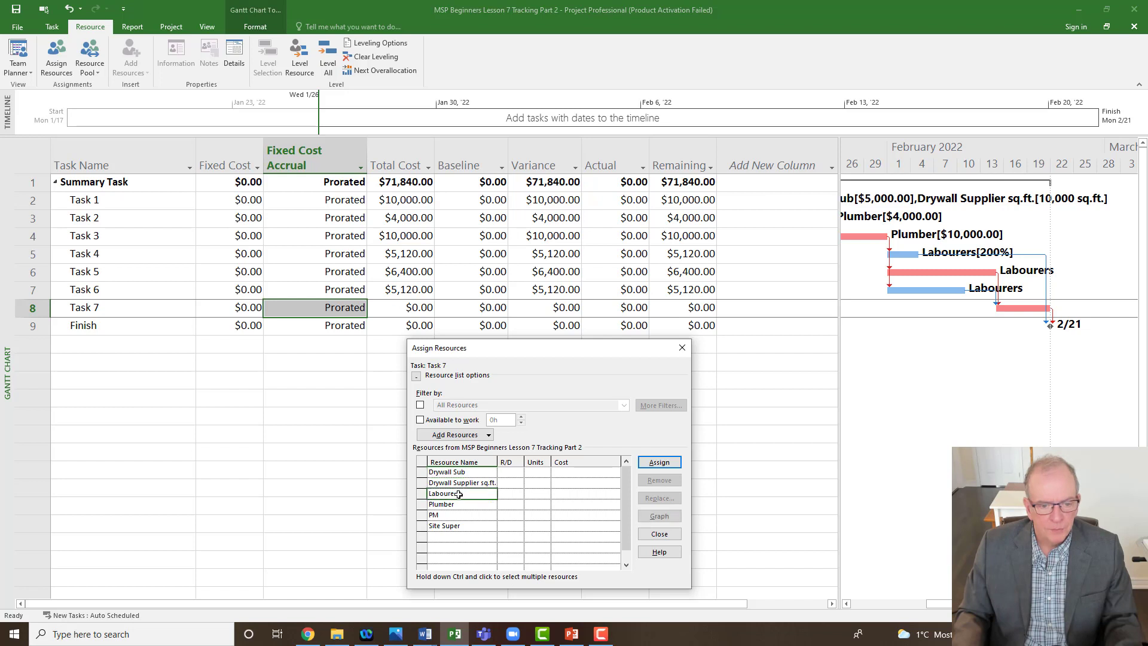
click(537, 496)
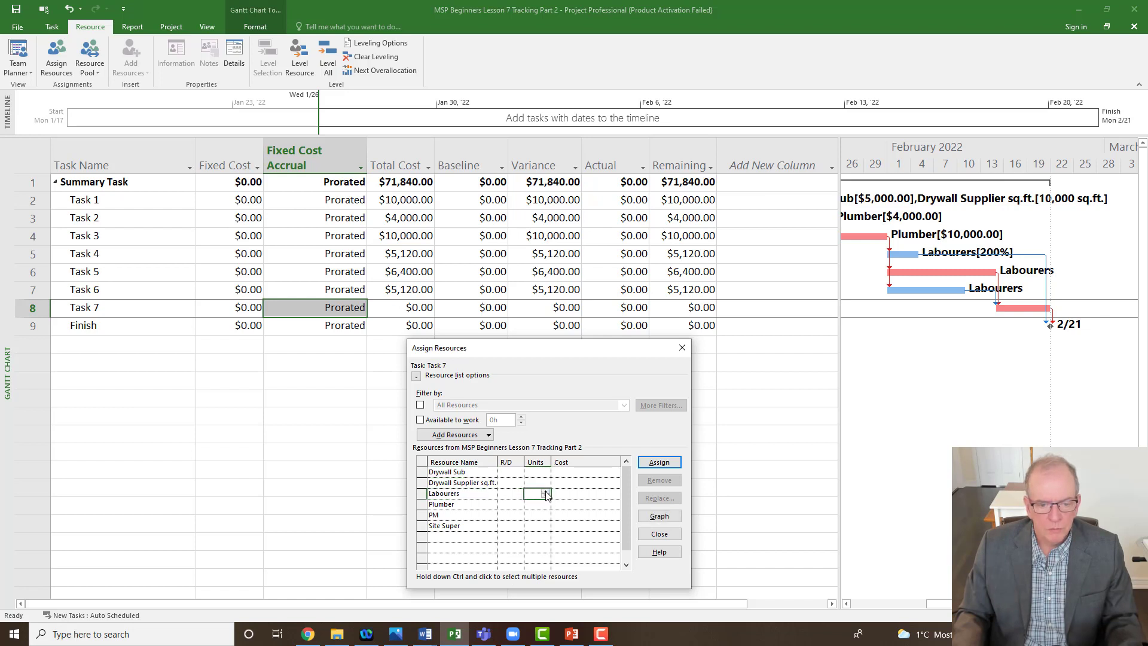
click(546, 491)
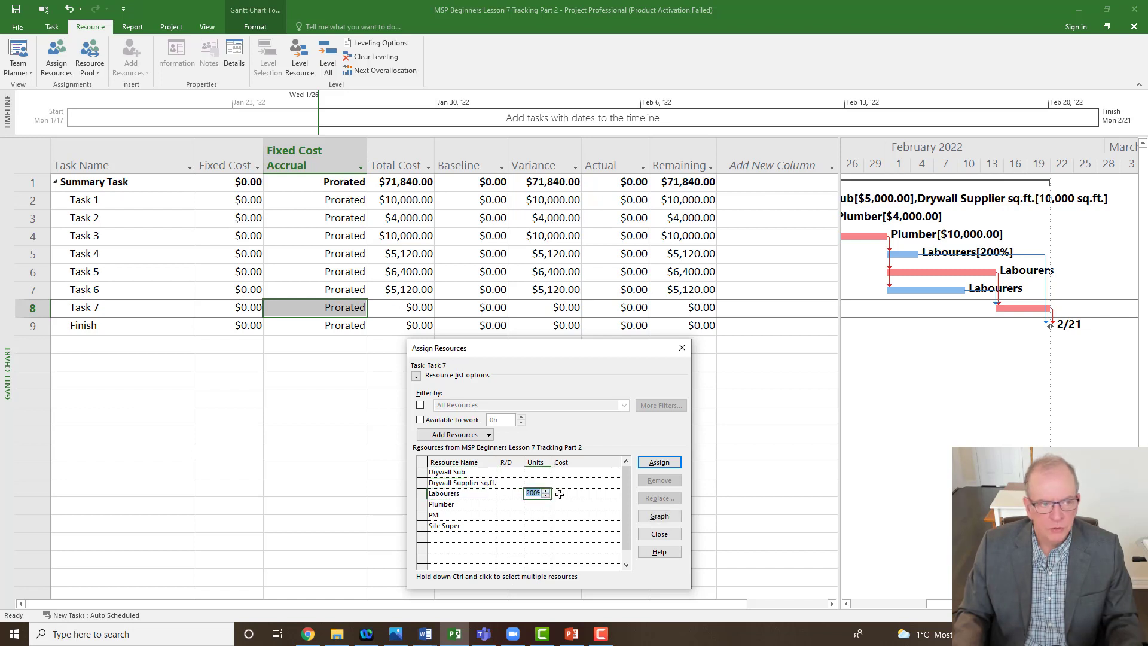
click(659, 463)
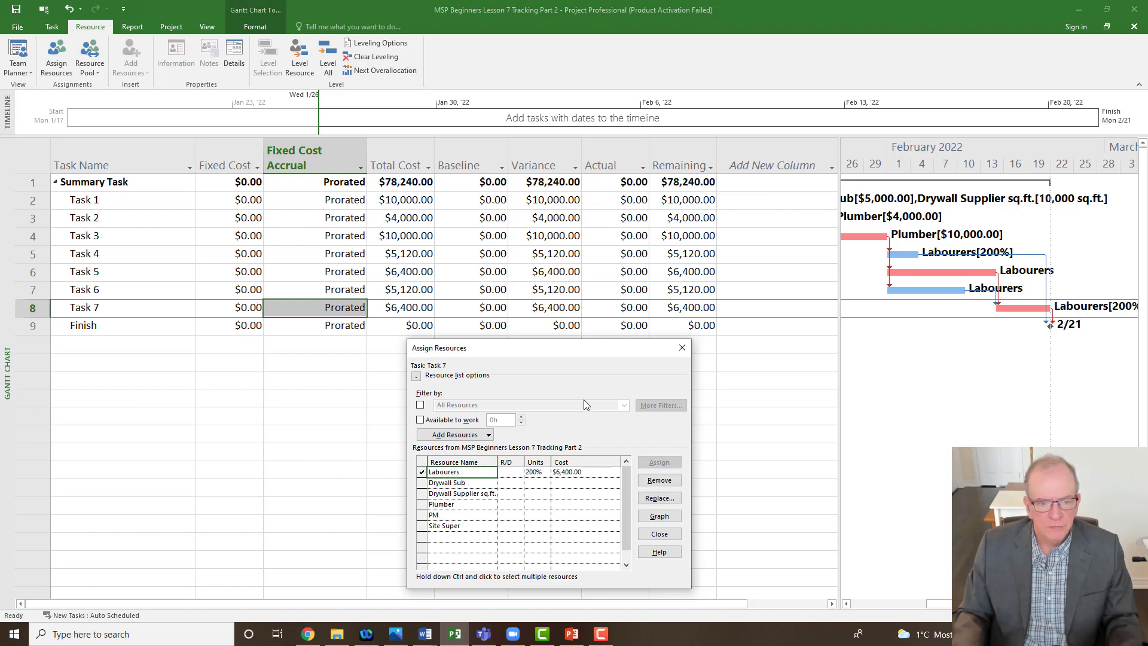
click(682, 347)
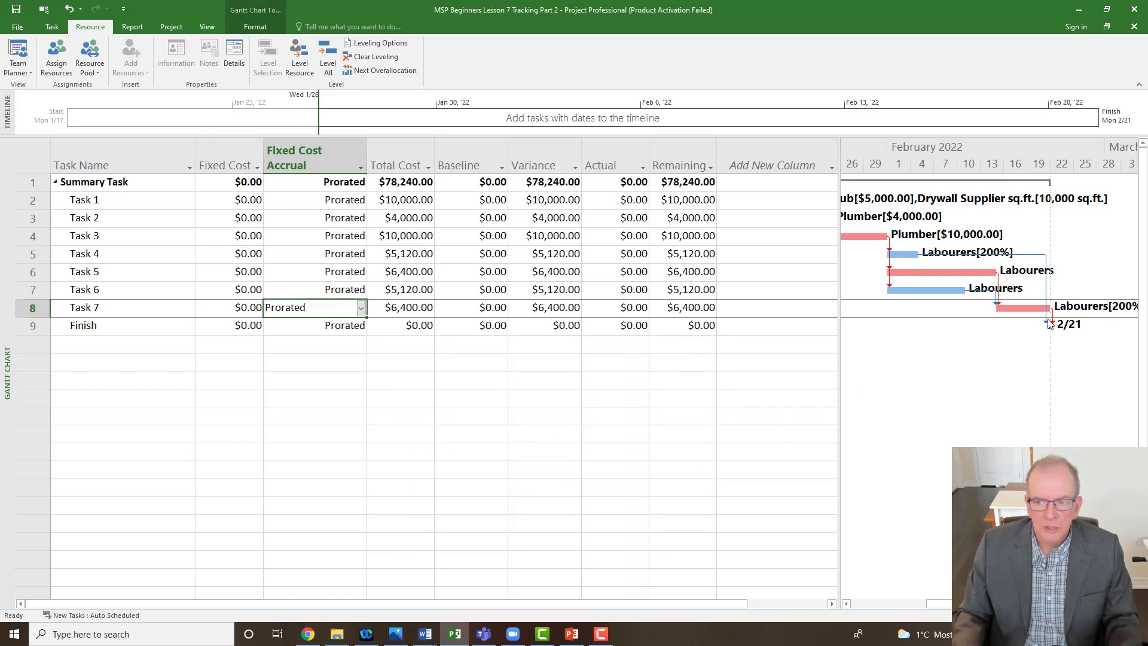
Check Task 7's total cost against the Labourers entry in the Resource Sheet view, and return to the Gantt Chart view
key(Tab)
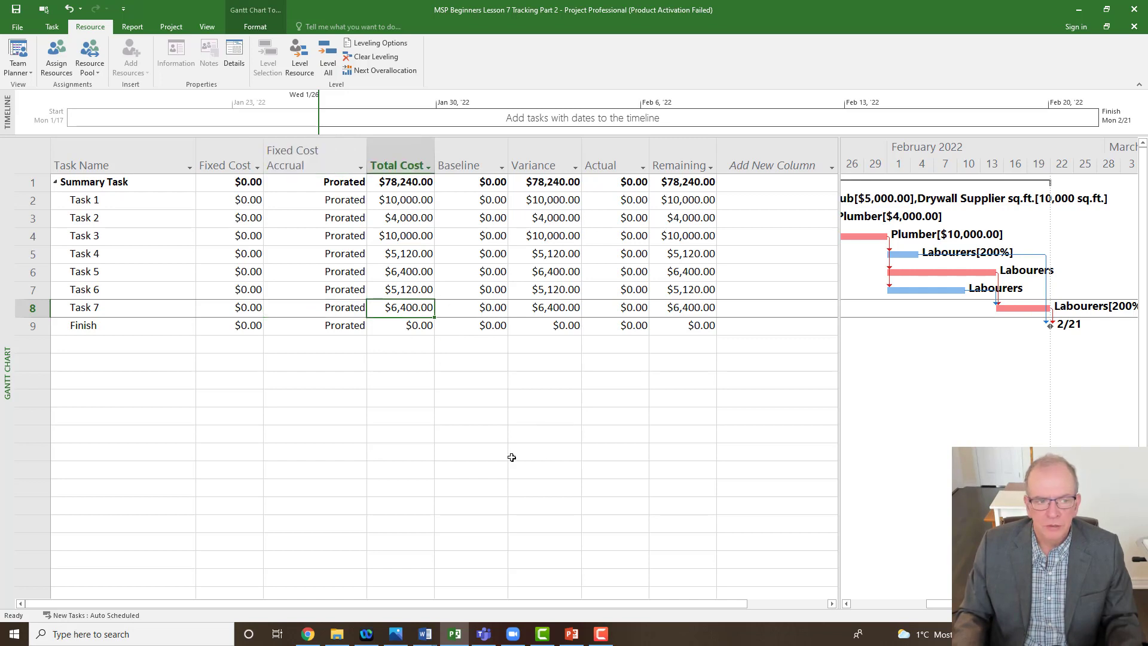
right_click(7, 371)
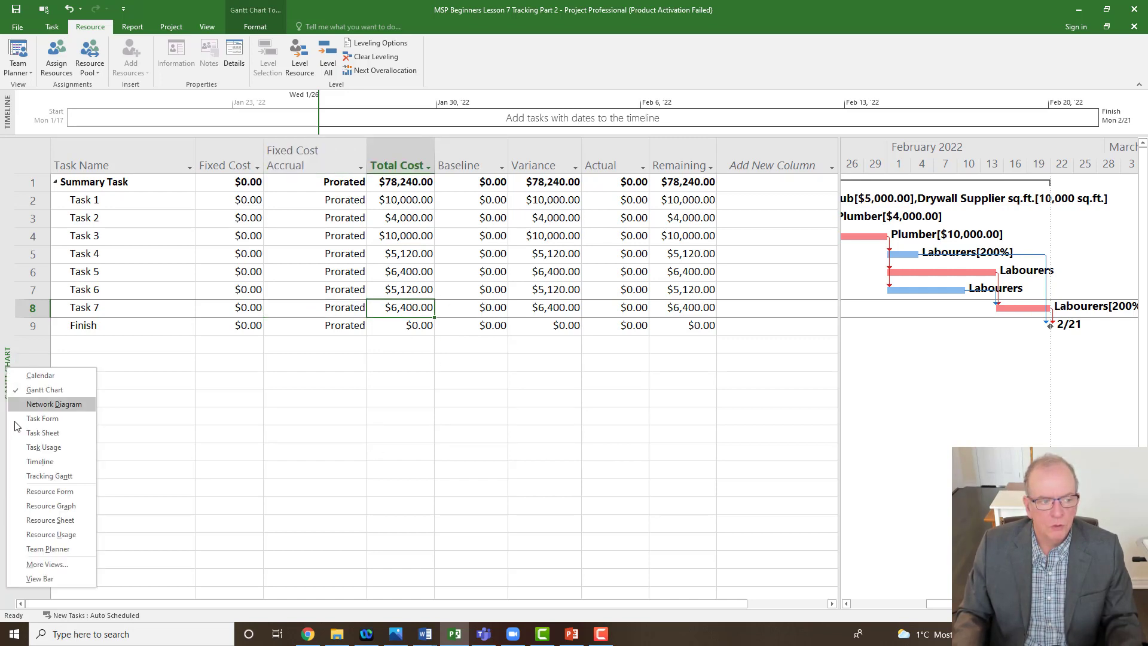
click(38, 521)
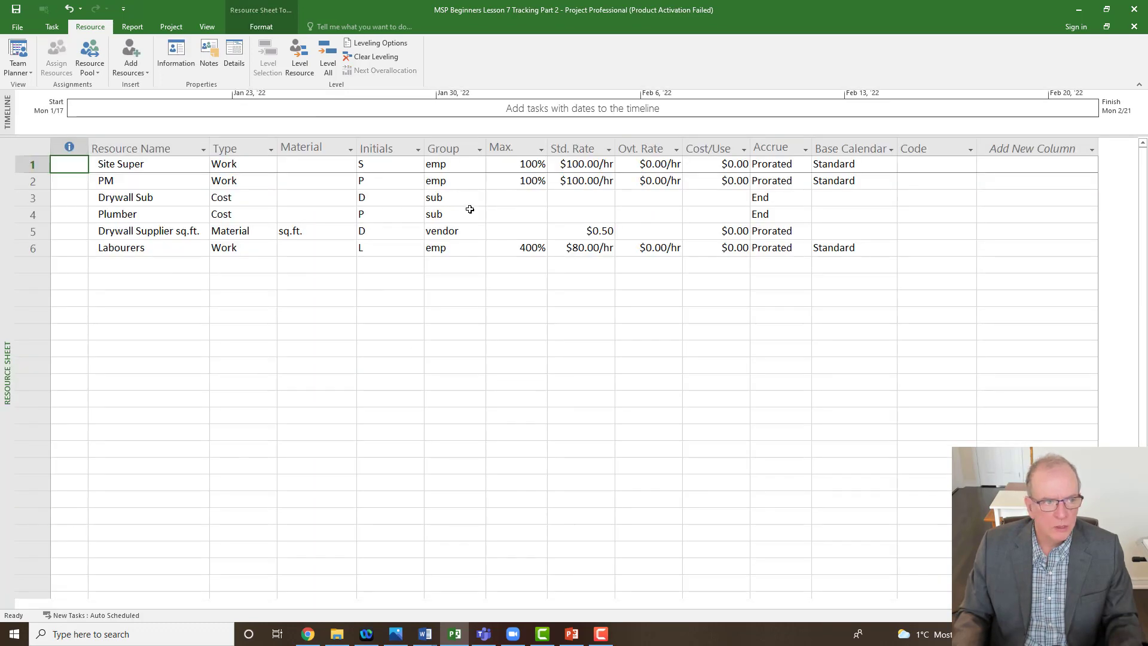
right_click(5, 285)
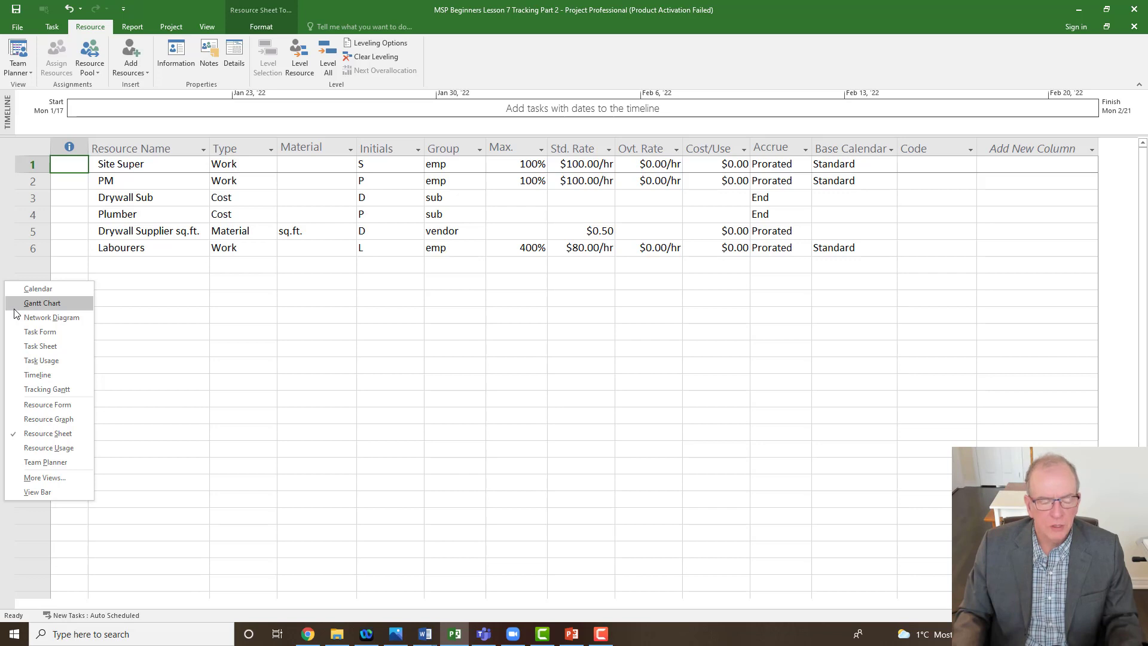
click(14, 308)
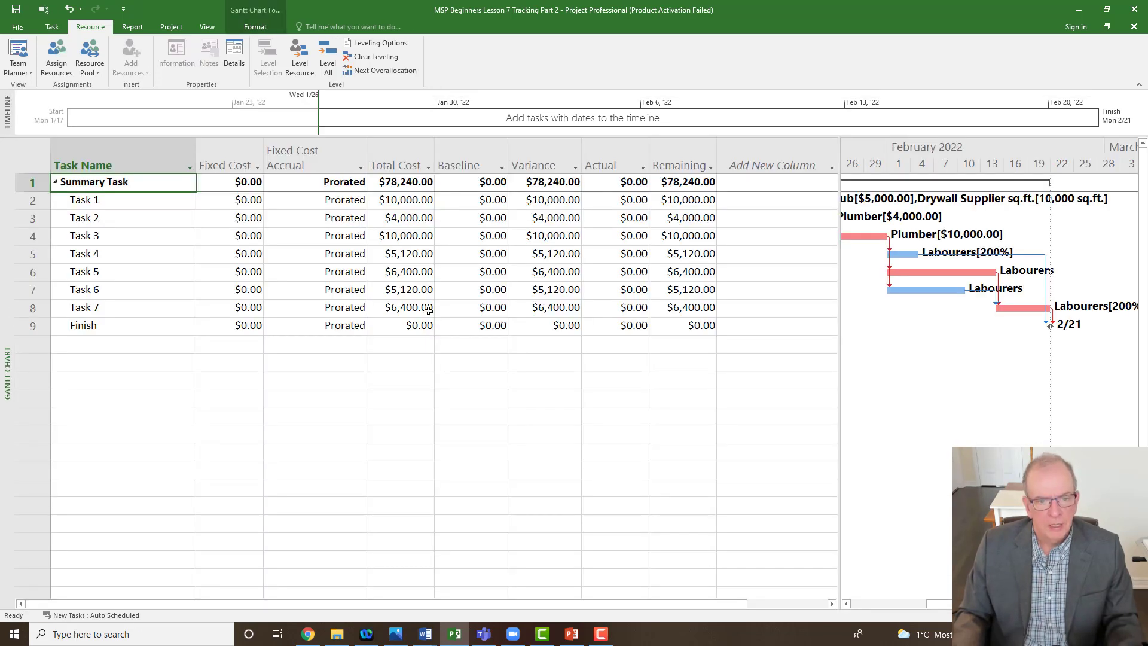
Switch the Gantt Chart to the Entry table and check Task 7's duration
click(28, 154)
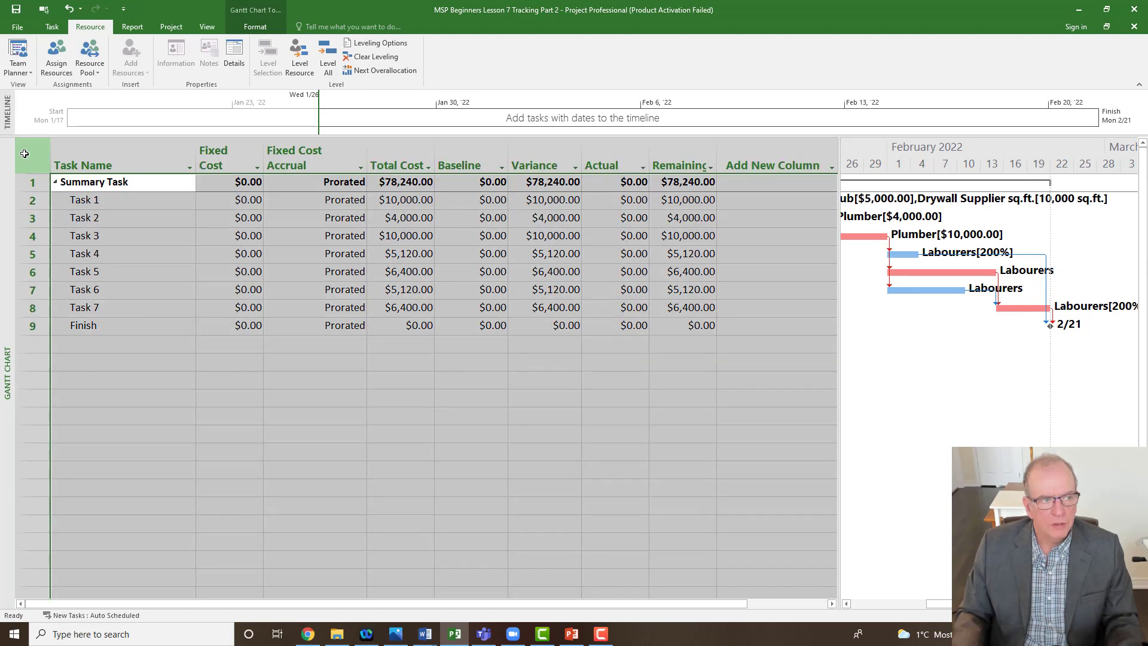
right_click(27, 154)
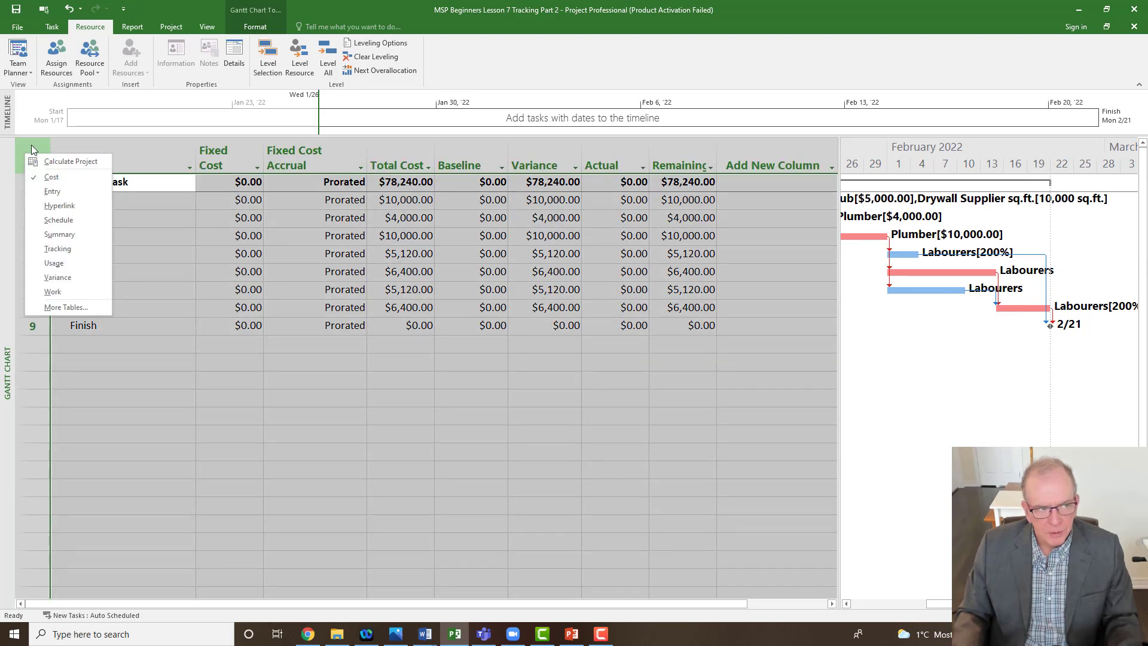
click(52, 192)
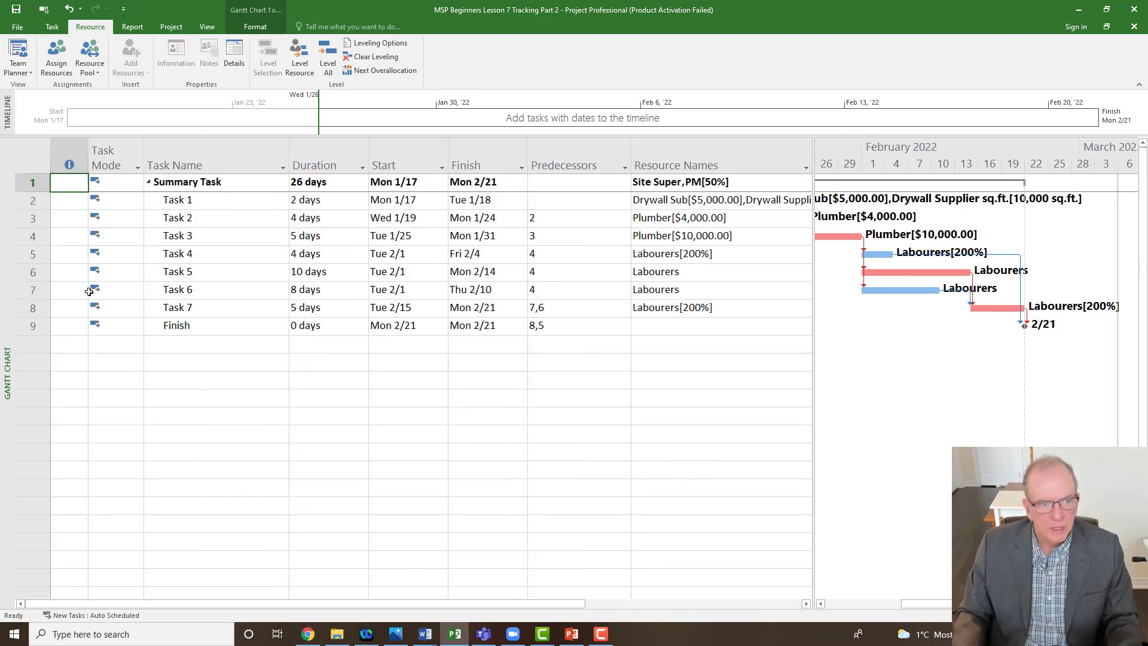
click(310, 312)
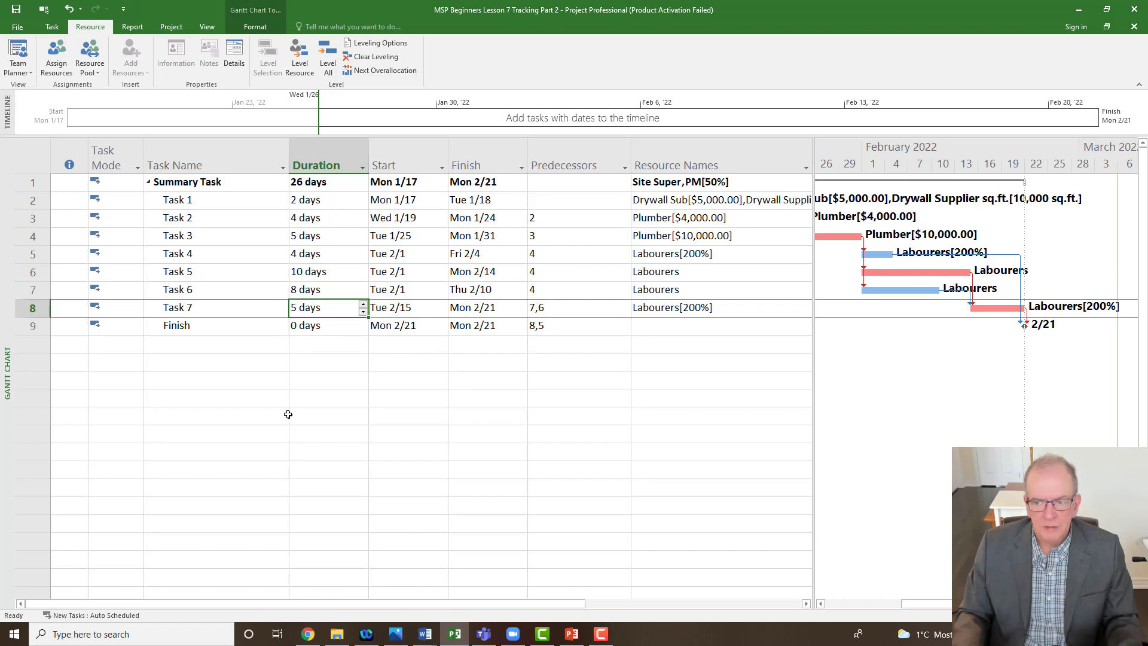
Switch the Gantt Chart back to the Cost table and widen the chart area to show all task bars from the project start
click(37, 161)
right_click(37, 160)
click(55, 189)
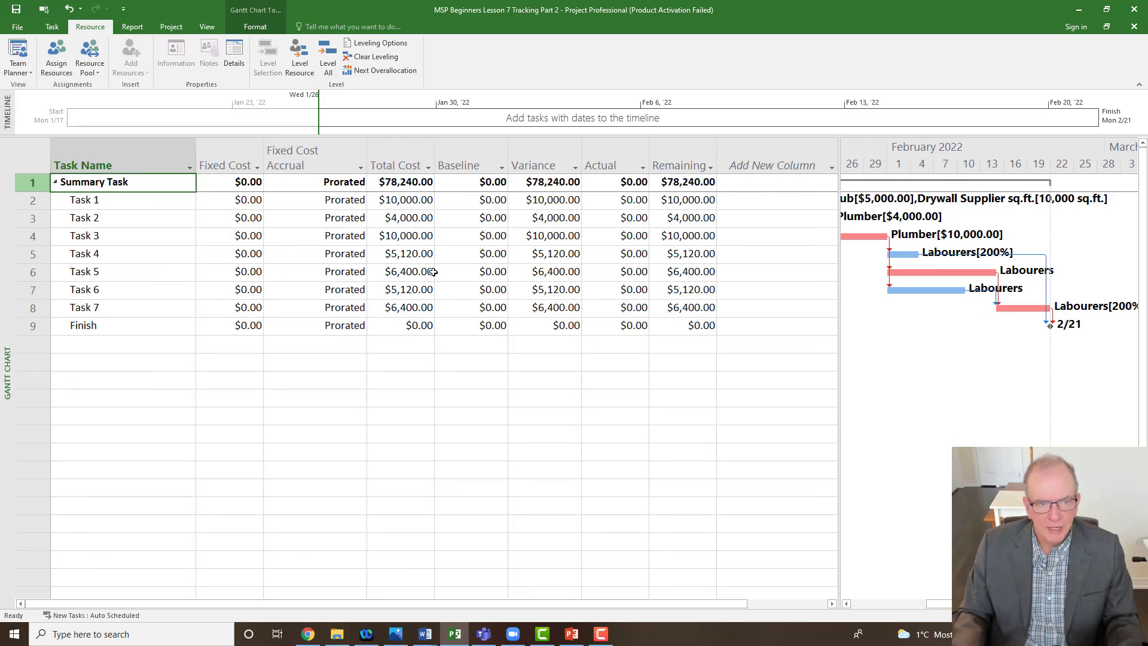
drag(837, 298, 720, 323)
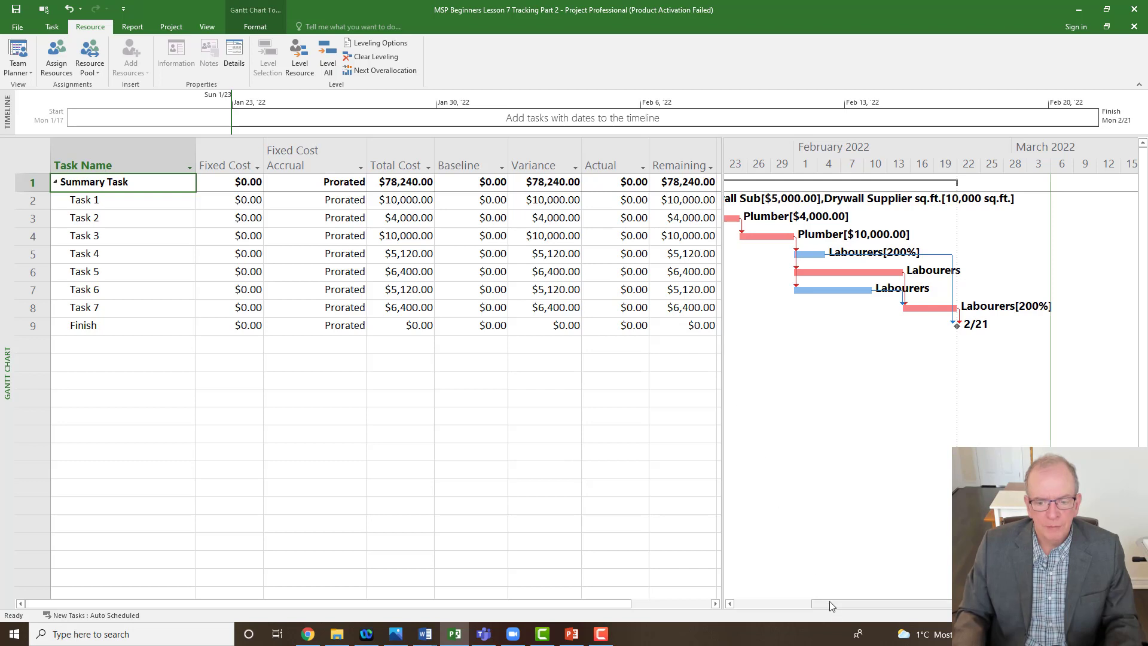
drag(831, 603, 794, 602)
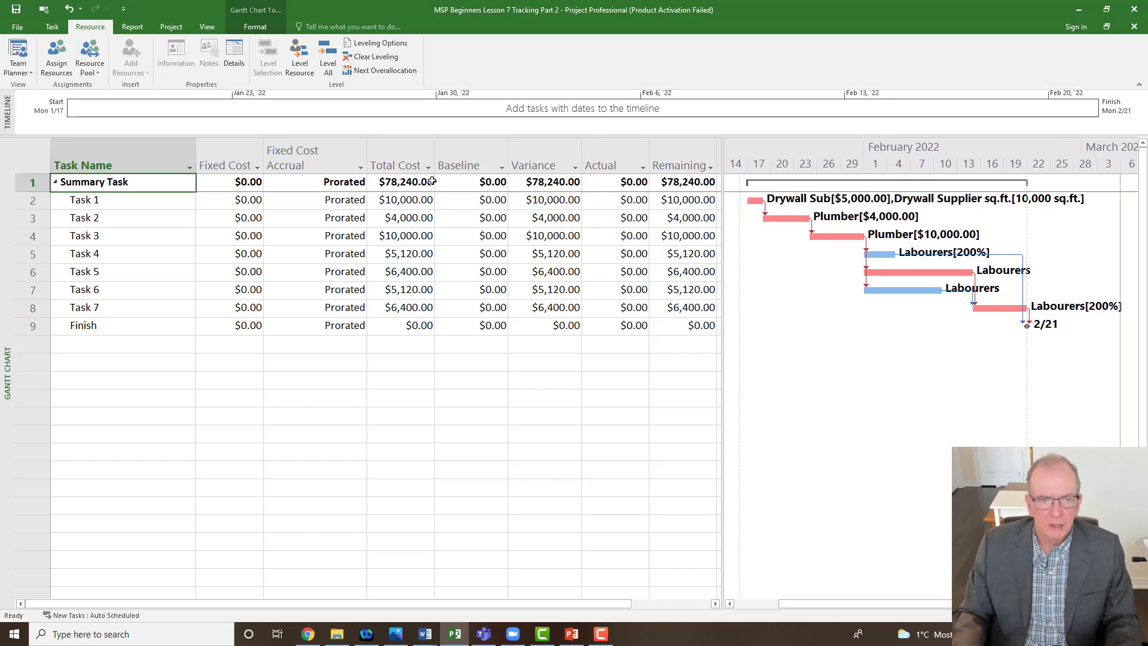
Compare the Baseline column with the Total Cost column in the Cost table
click(463, 157)
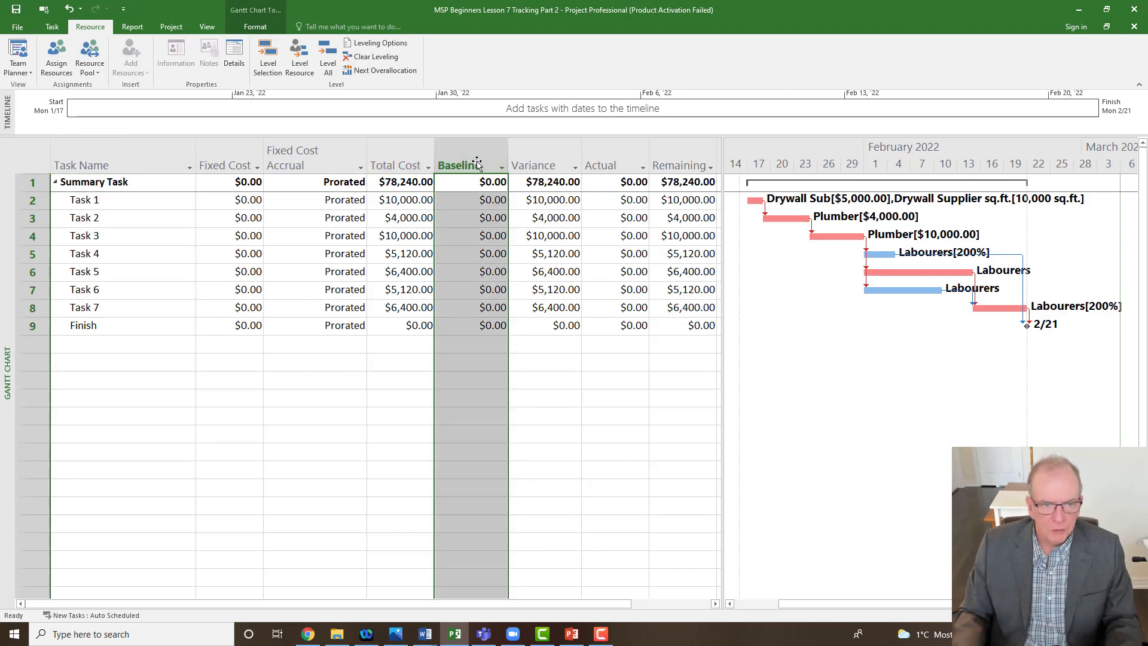
click(412, 147)
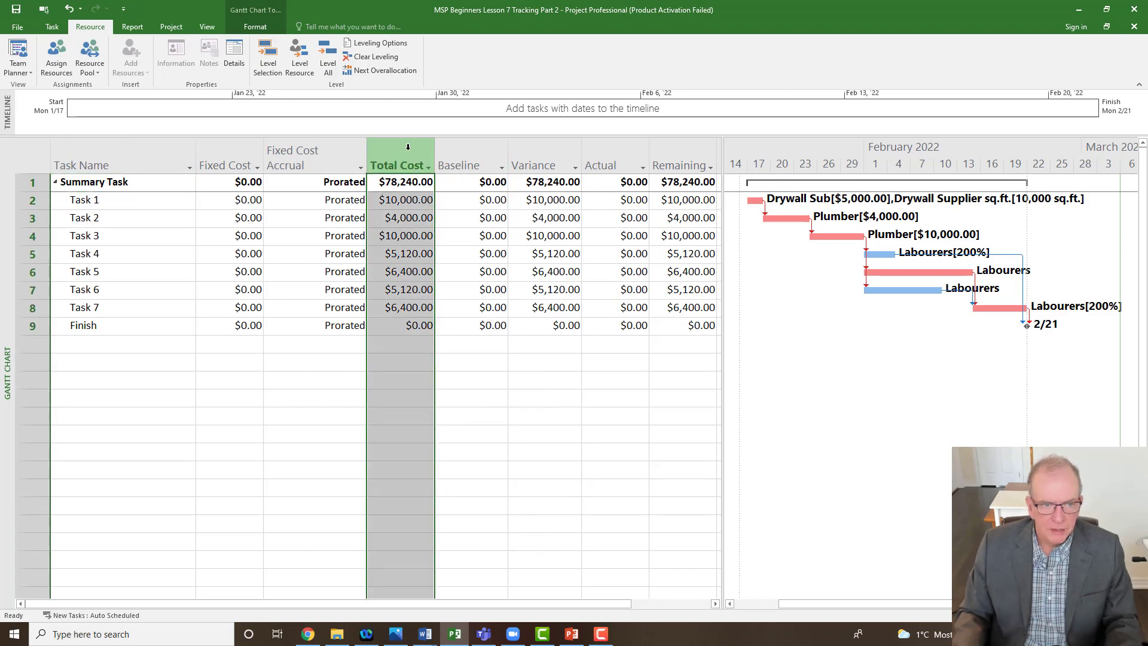
click(457, 149)
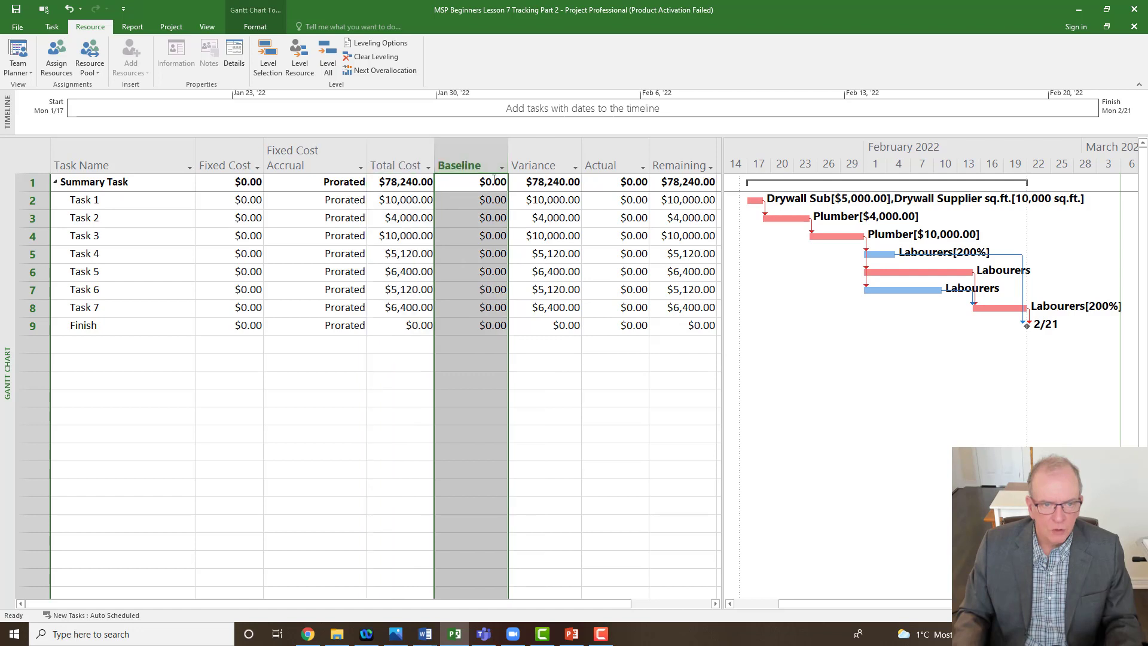
click(175, 29)
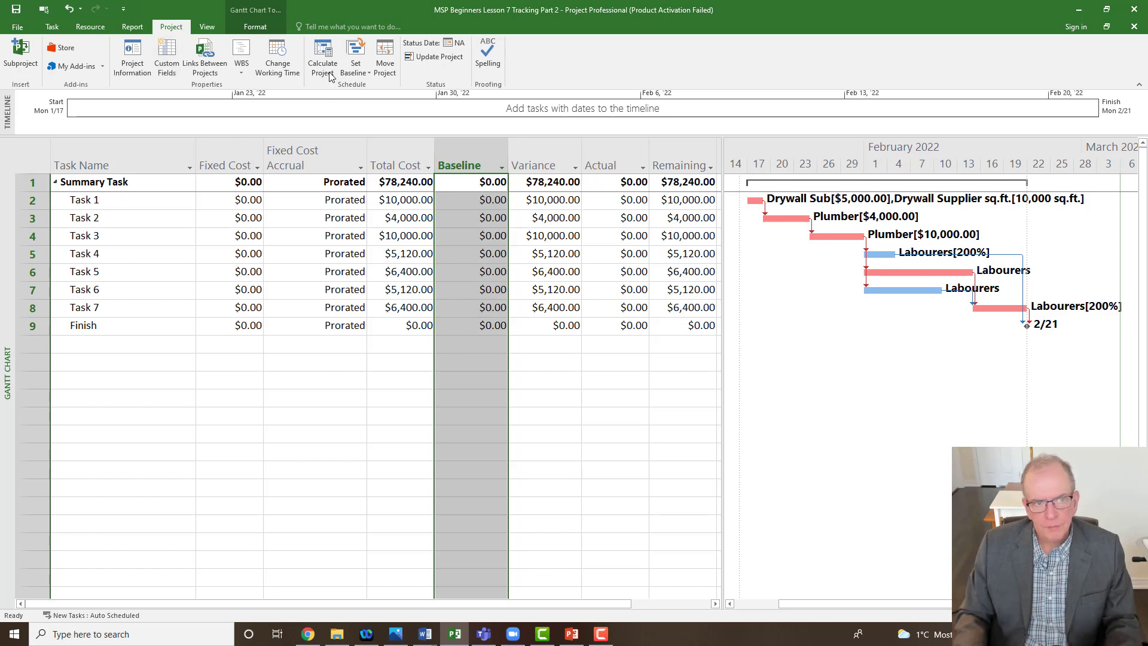
click(359, 72)
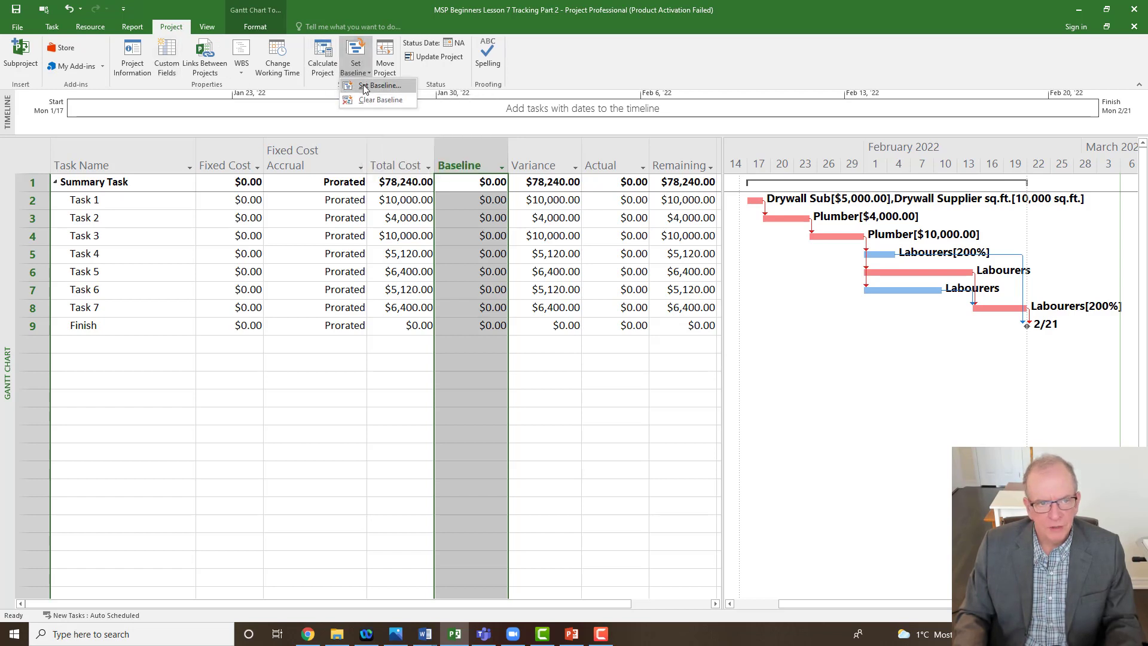
click(365, 88)
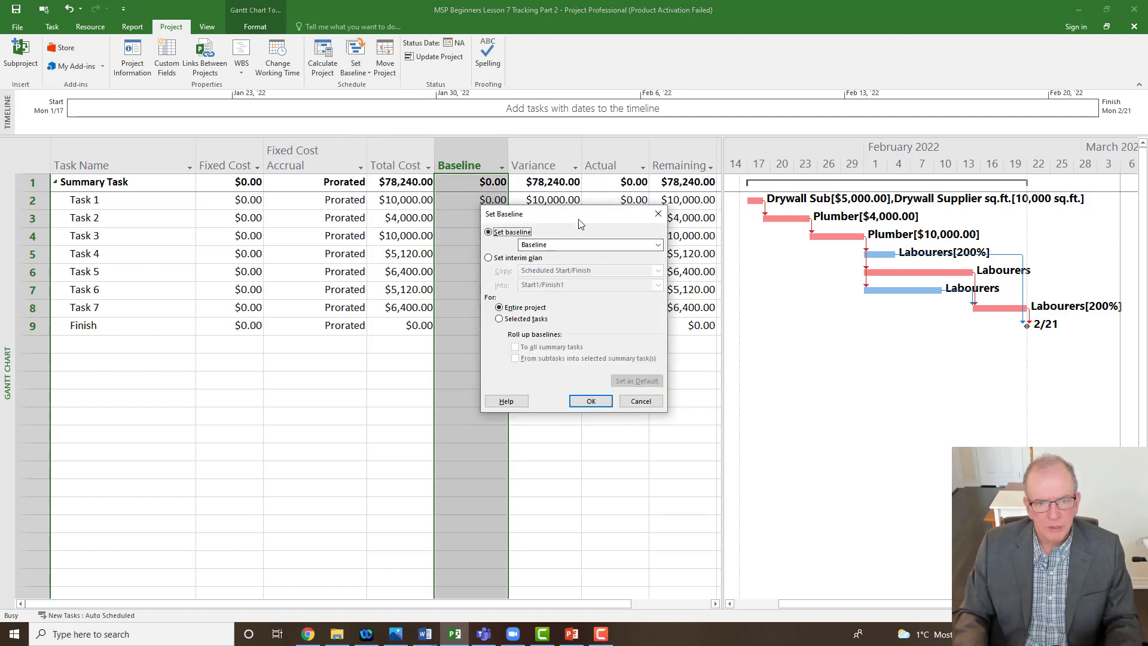
drag(579, 224, 713, 259)
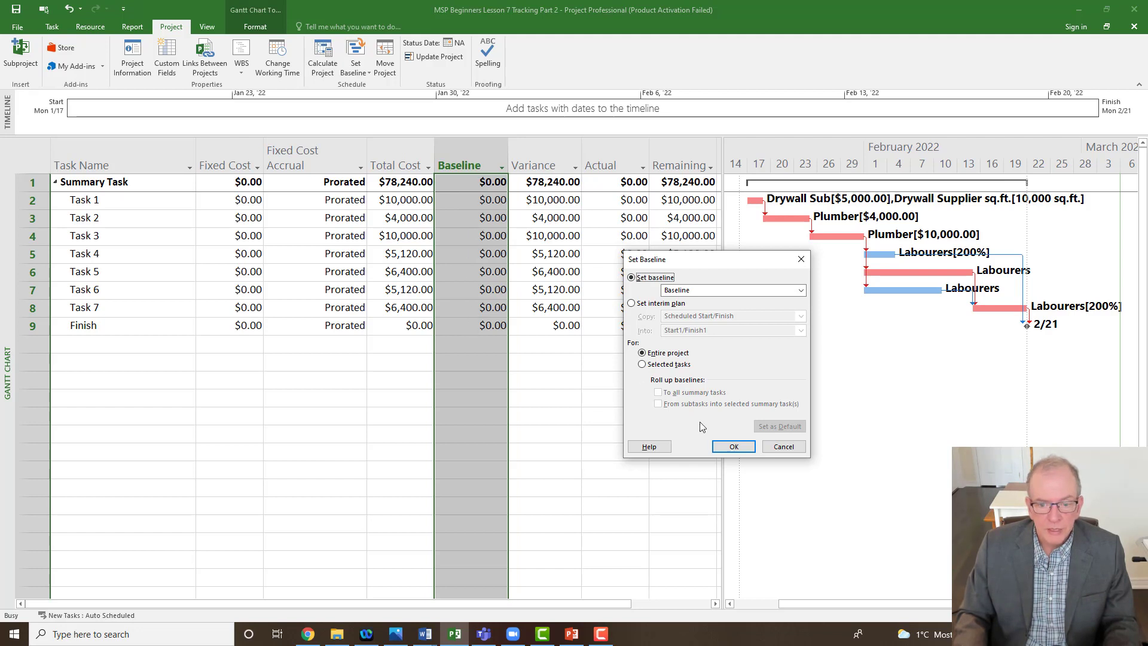
click(783, 447)
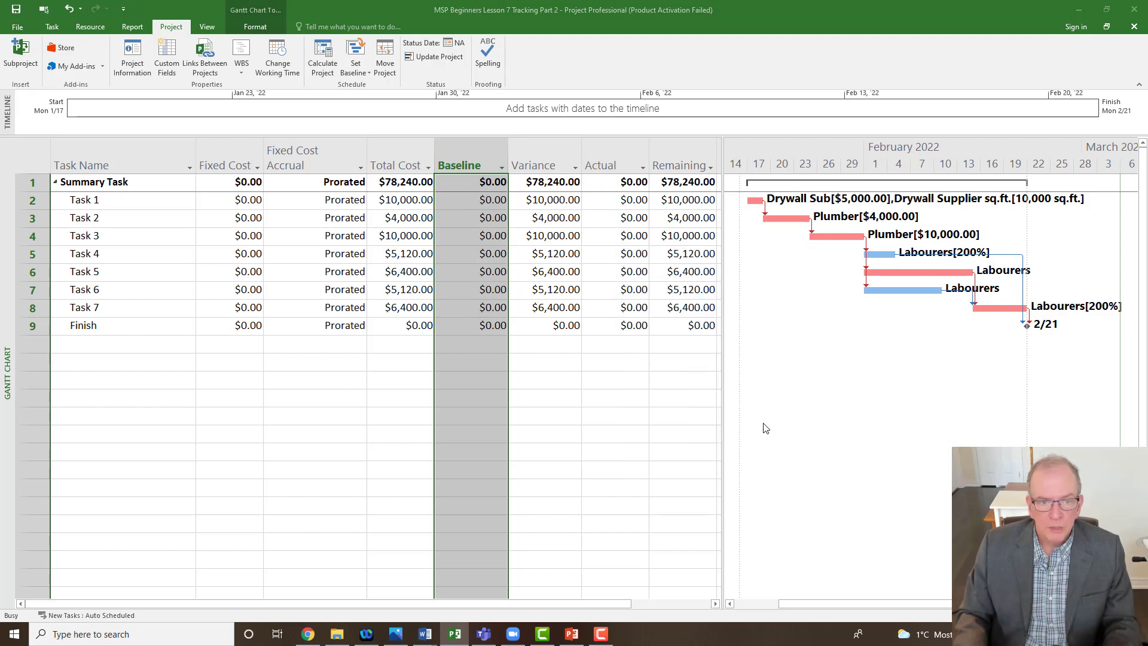
Switch the Gantt Chart to the Variance table and check the Baseline Start and Baseline Finish columns
click(377, 370)
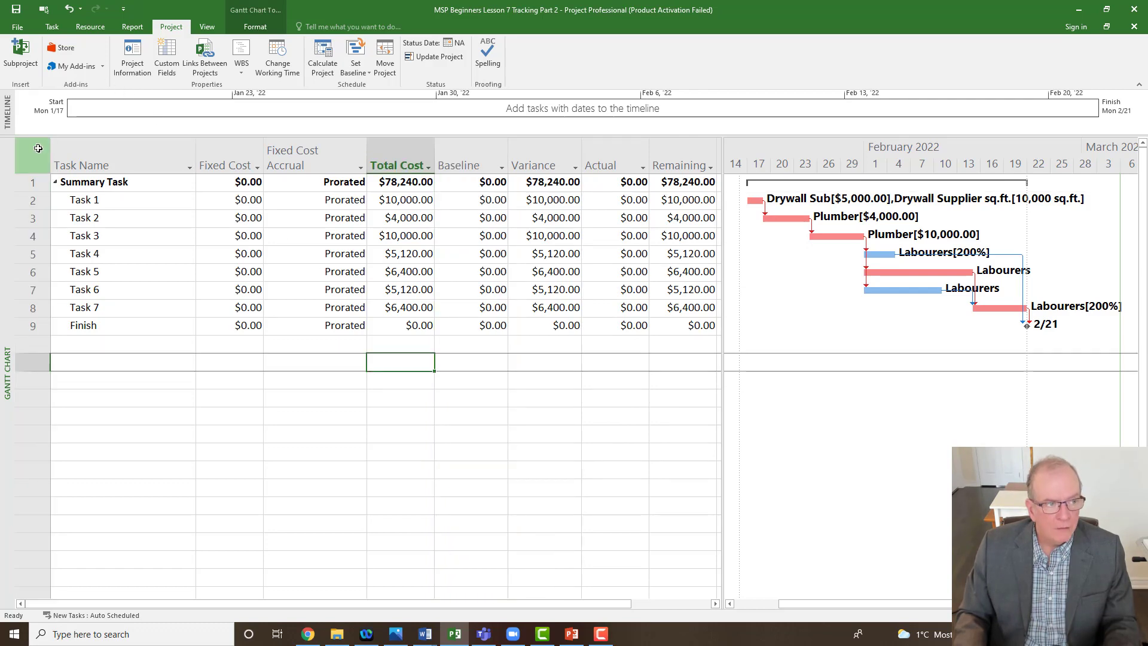
click(37, 150)
right_click(37, 150)
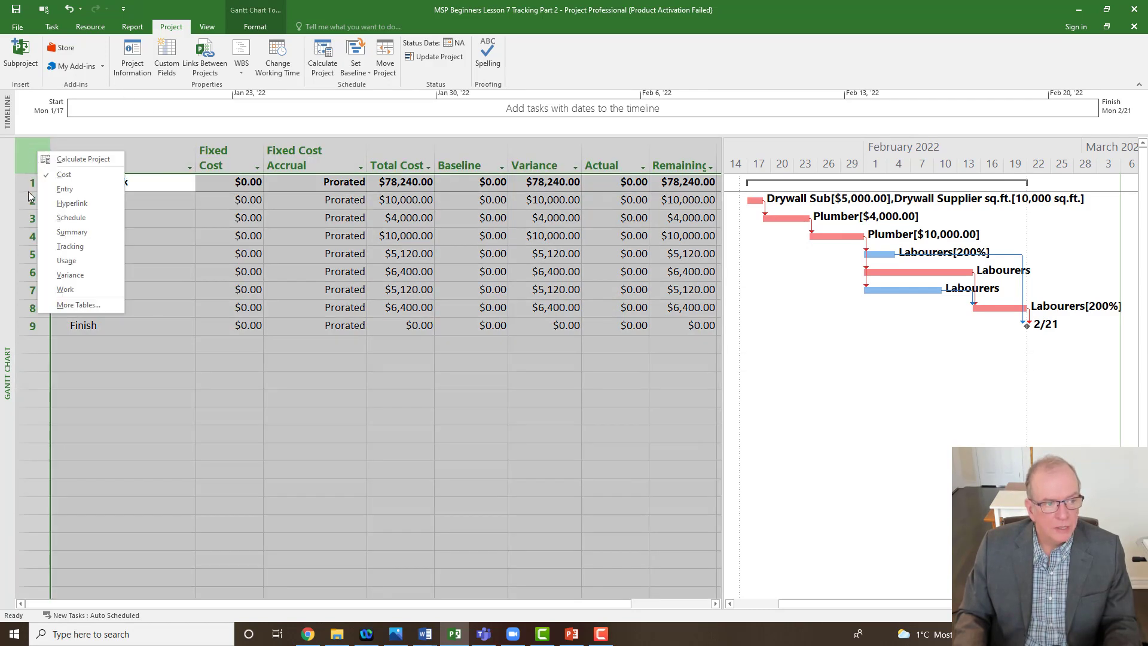
click(64, 276)
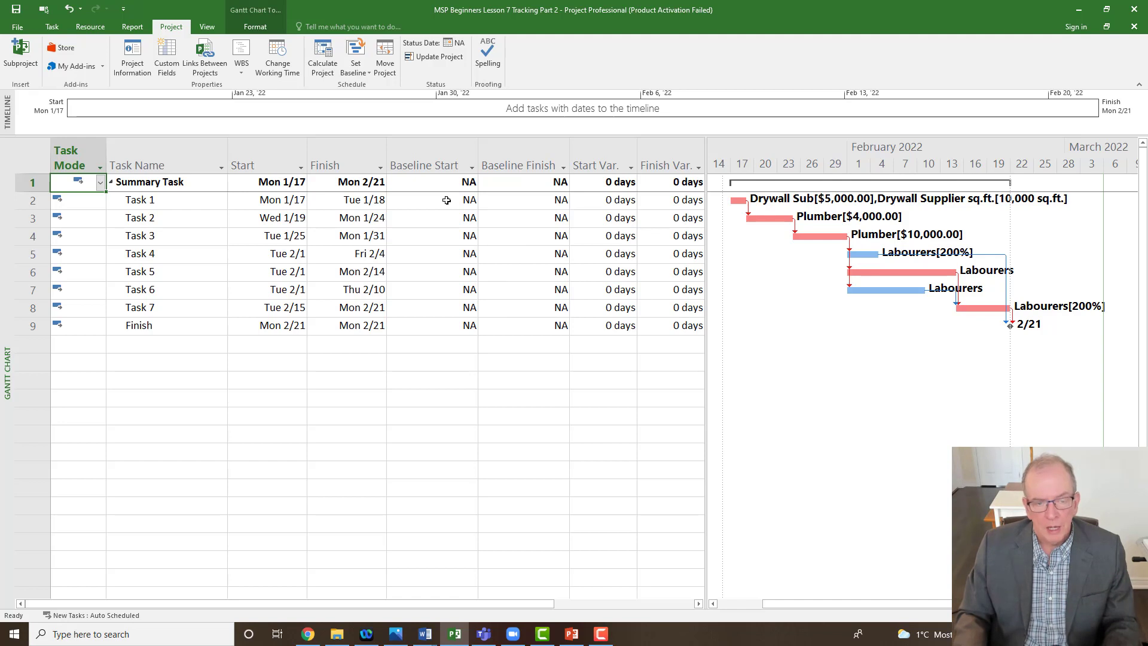
click(433, 160)
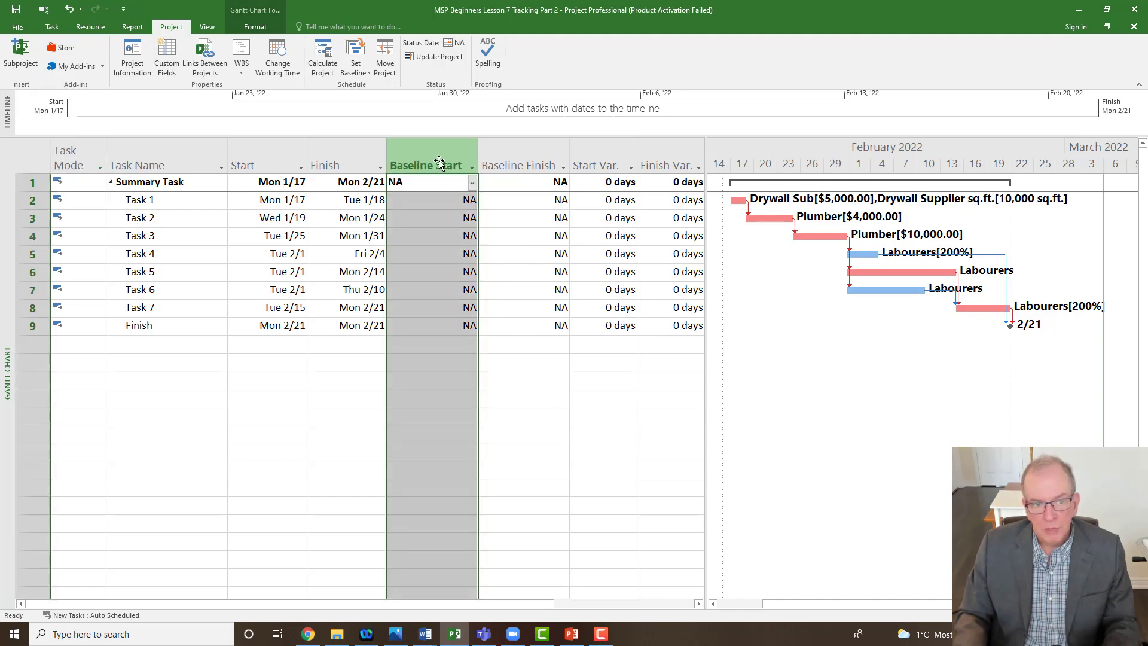
click(536, 157)
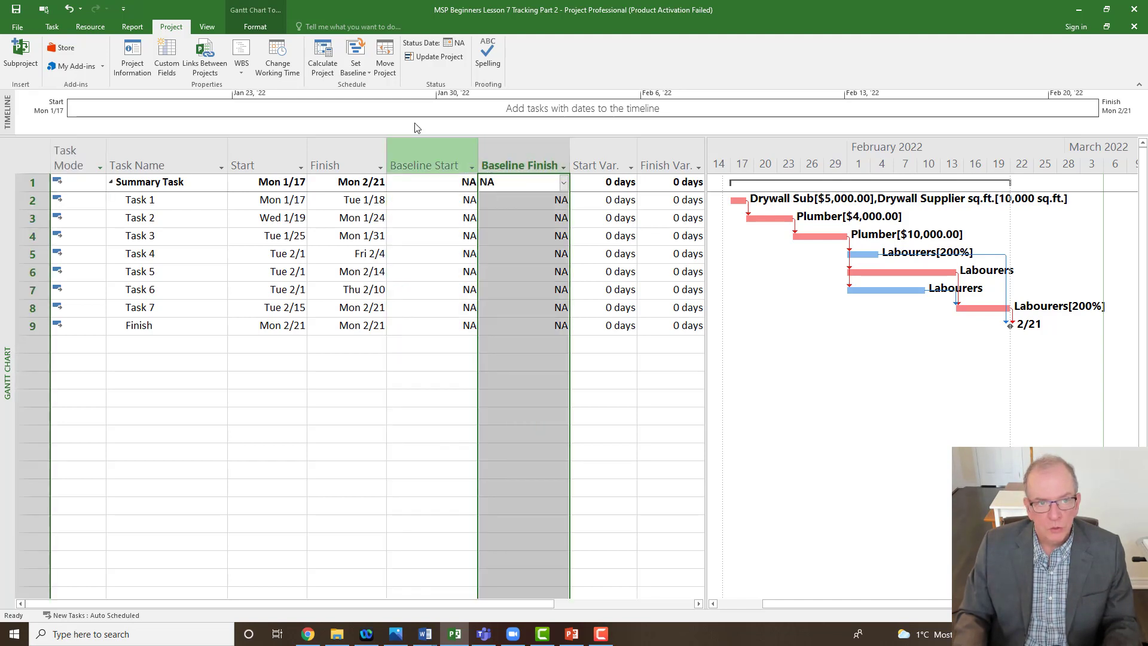
Set the Baseline for the entire project
click(355, 67)
click(389, 99)
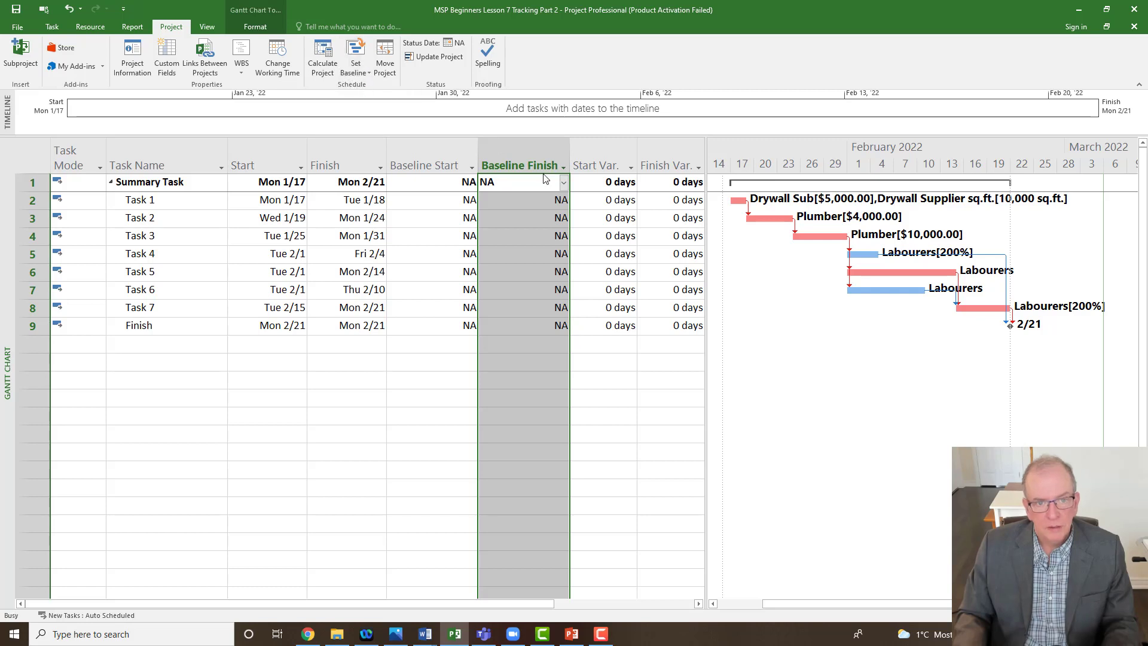
drag(569, 215, 775, 215)
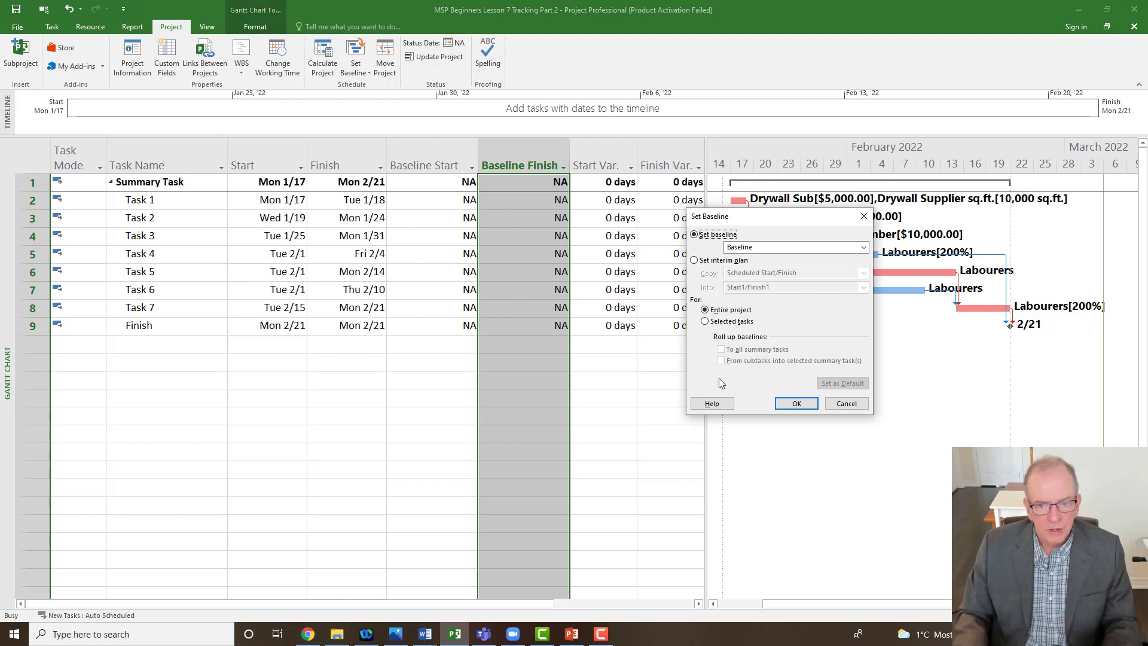
click(788, 405)
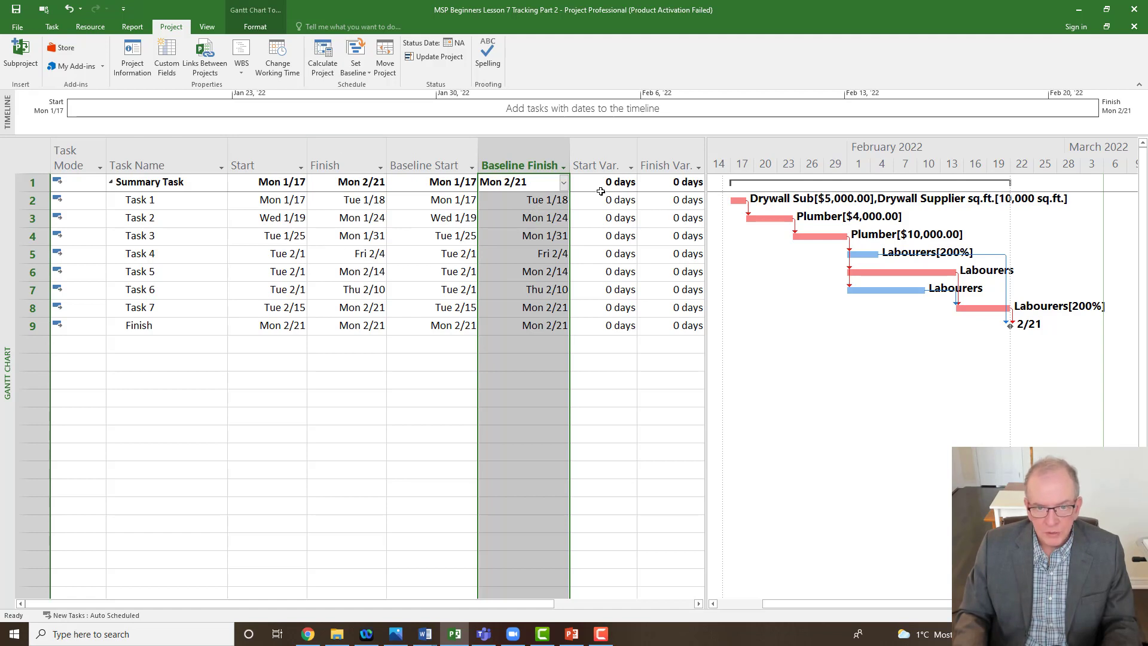
Switch the Gantt Chart back to the Cost table and check the baseline costs
click(36, 157)
right_click(38, 159)
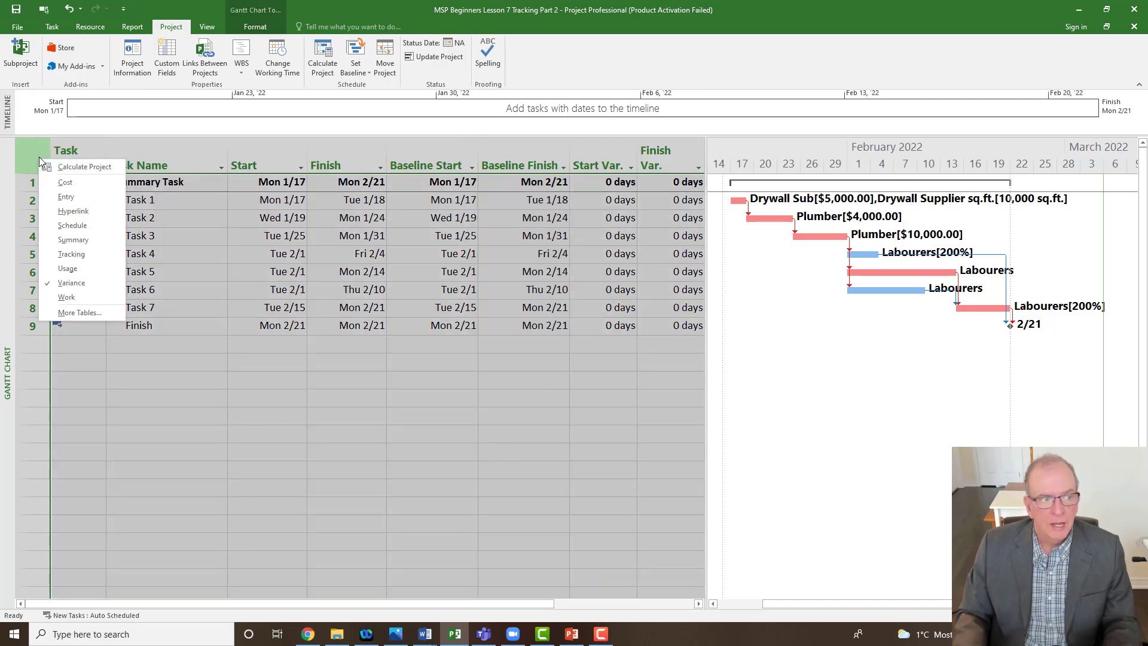
click(66, 182)
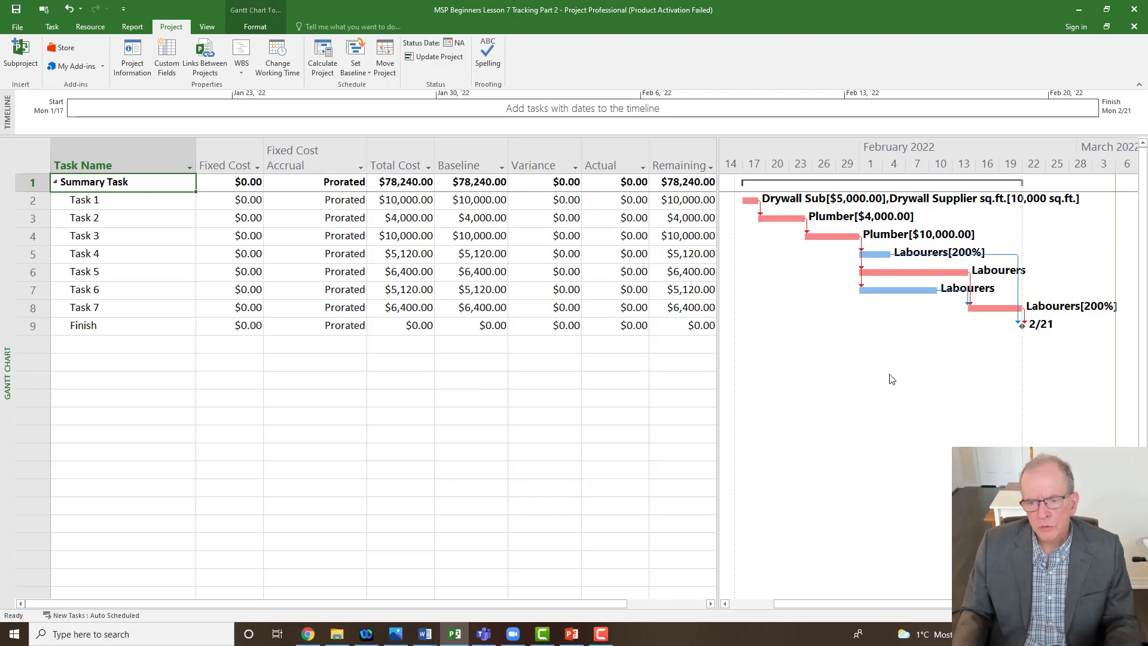
Format the Gantt Chart's Status Date gridline as a solid red line
right_click(819, 389)
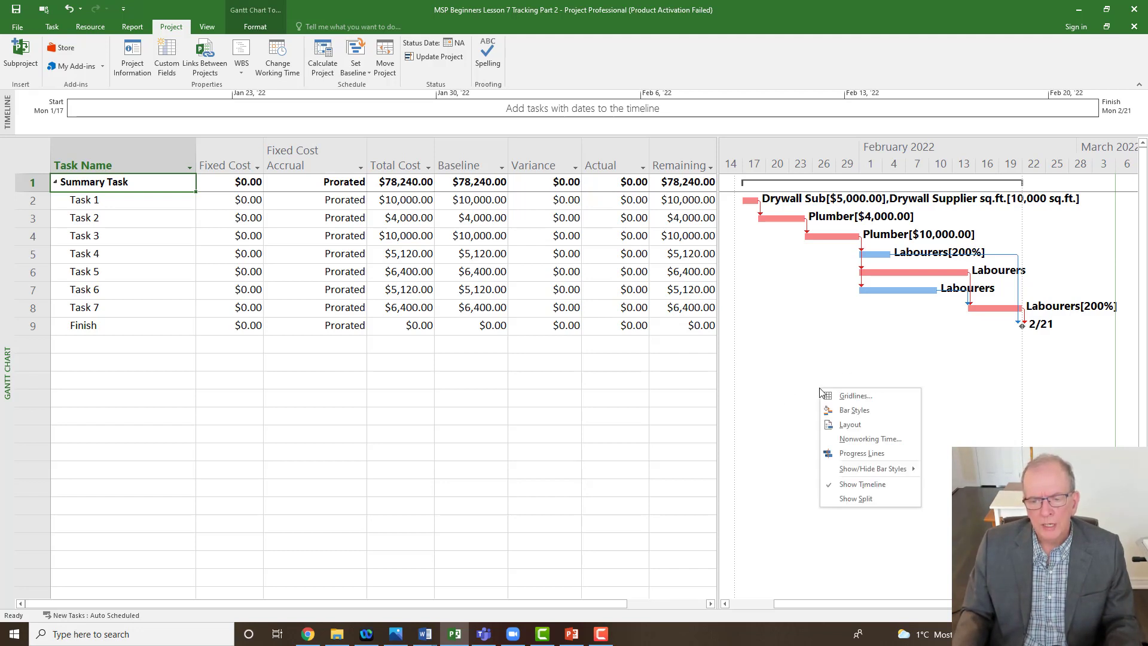
click(857, 402)
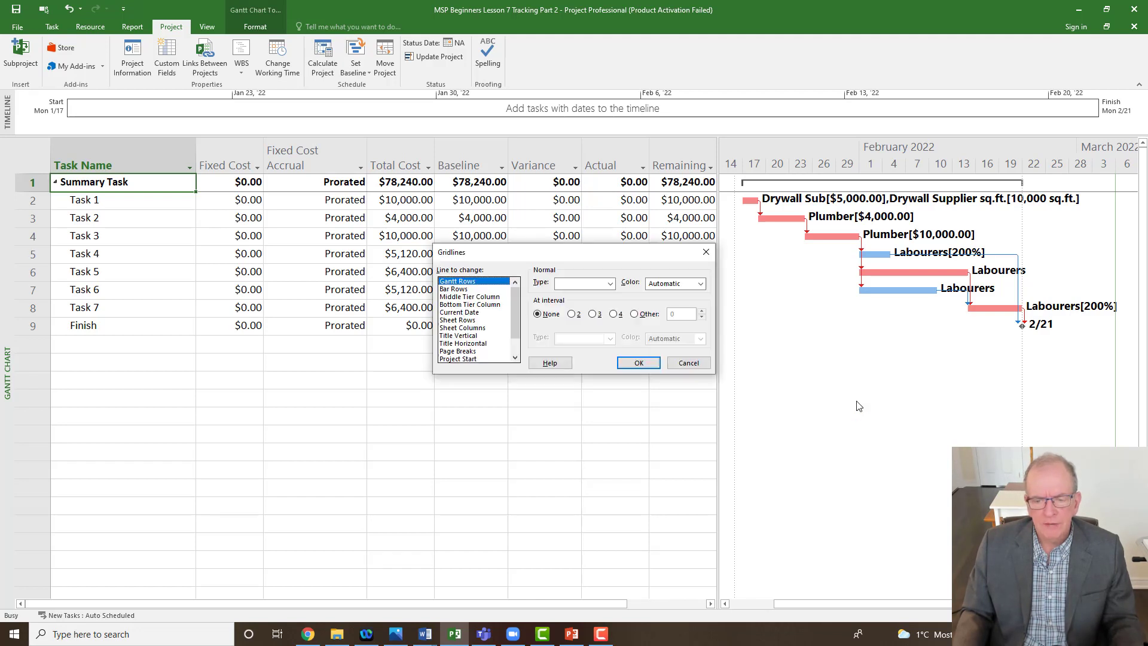
drag(518, 323, 510, 357)
click(462, 351)
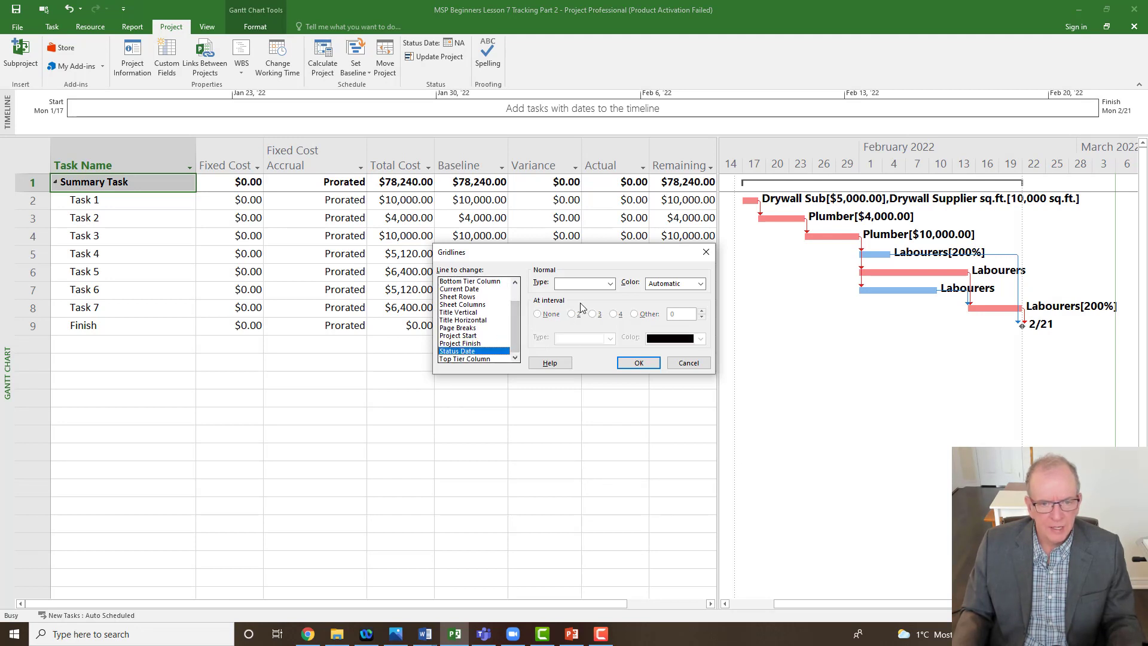
click(610, 283)
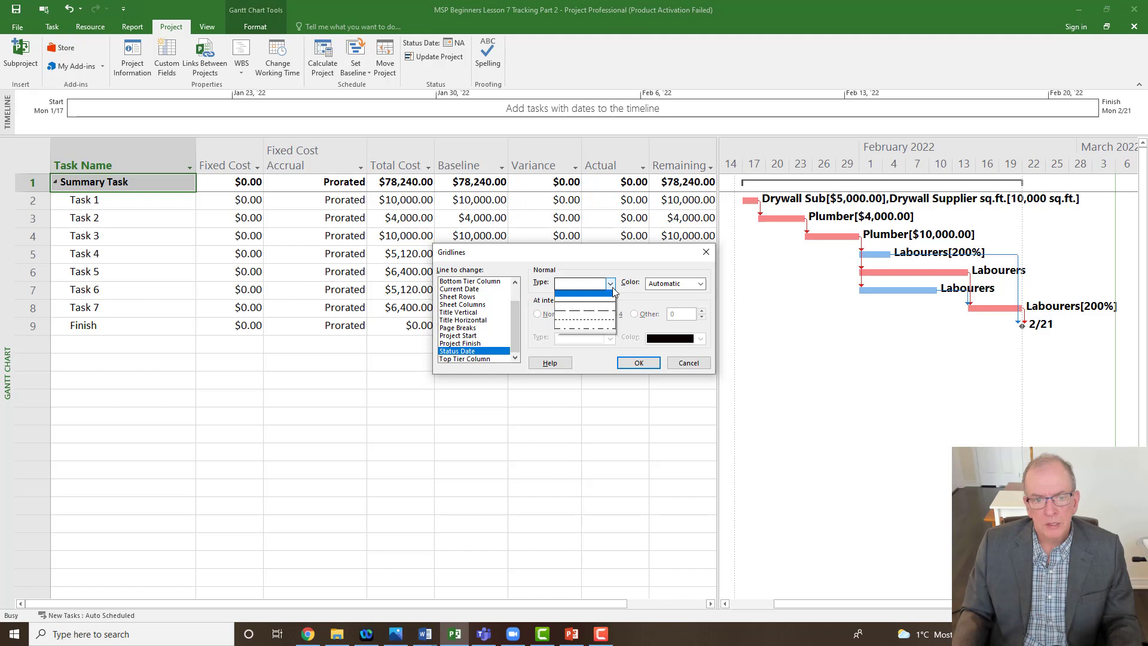
click(586, 305)
click(694, 283)
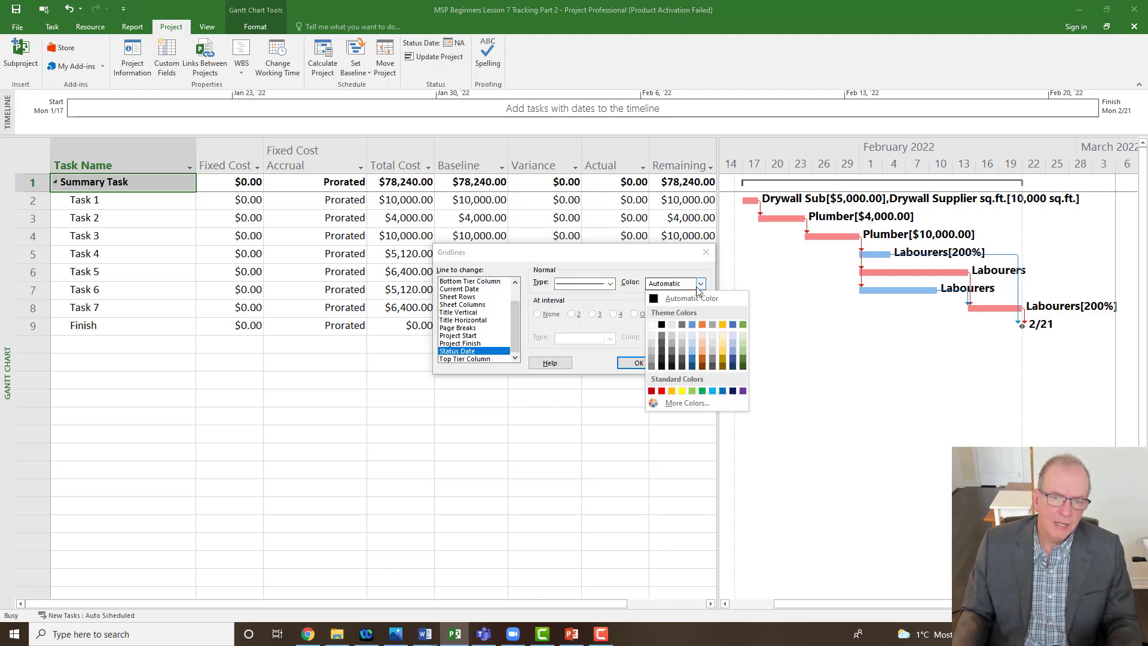
click(662, 391)
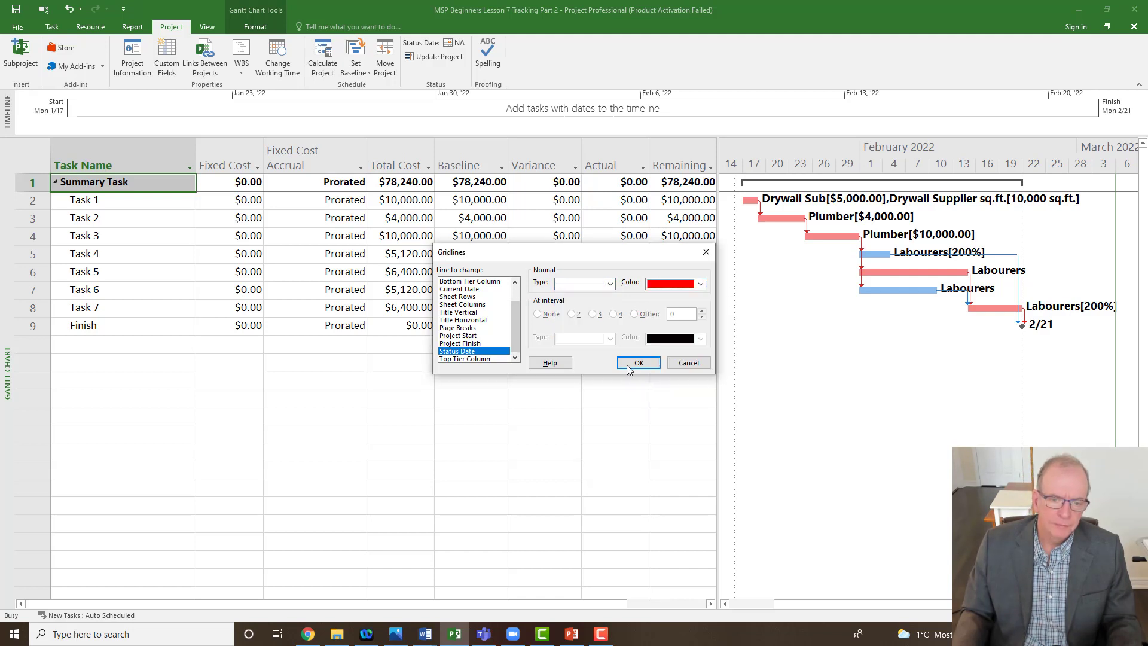
click(637, 363)
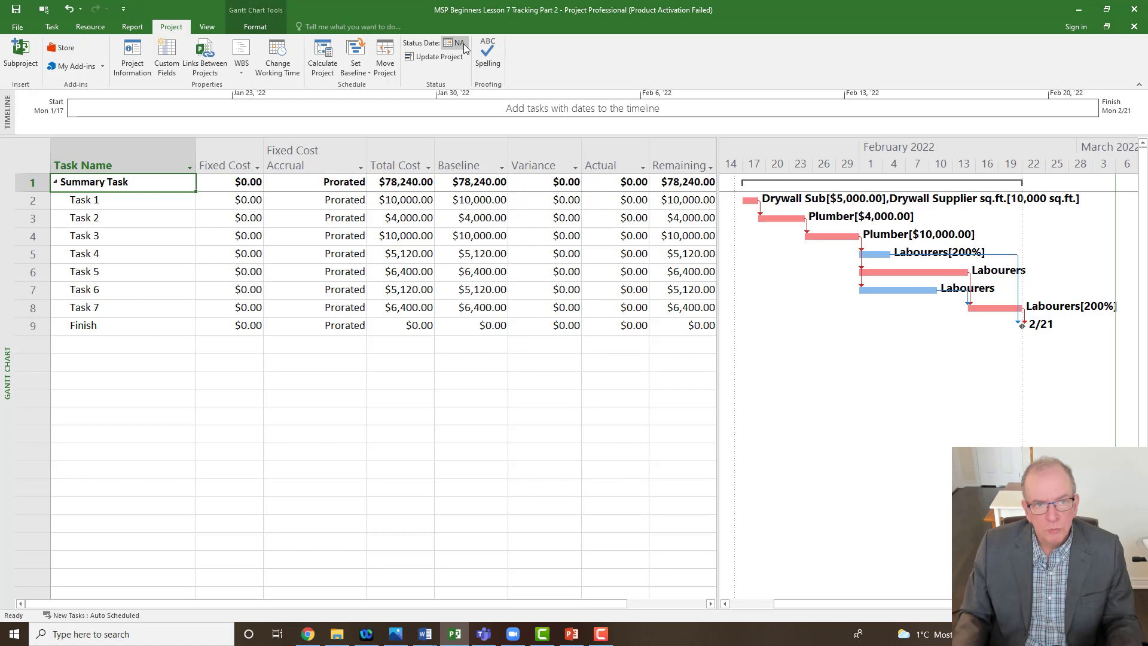
Reopen the Gantt Chart's gridline settings, check the Status Date line's type and colour, and close them
right_click(859, 409)
click(870, 413)
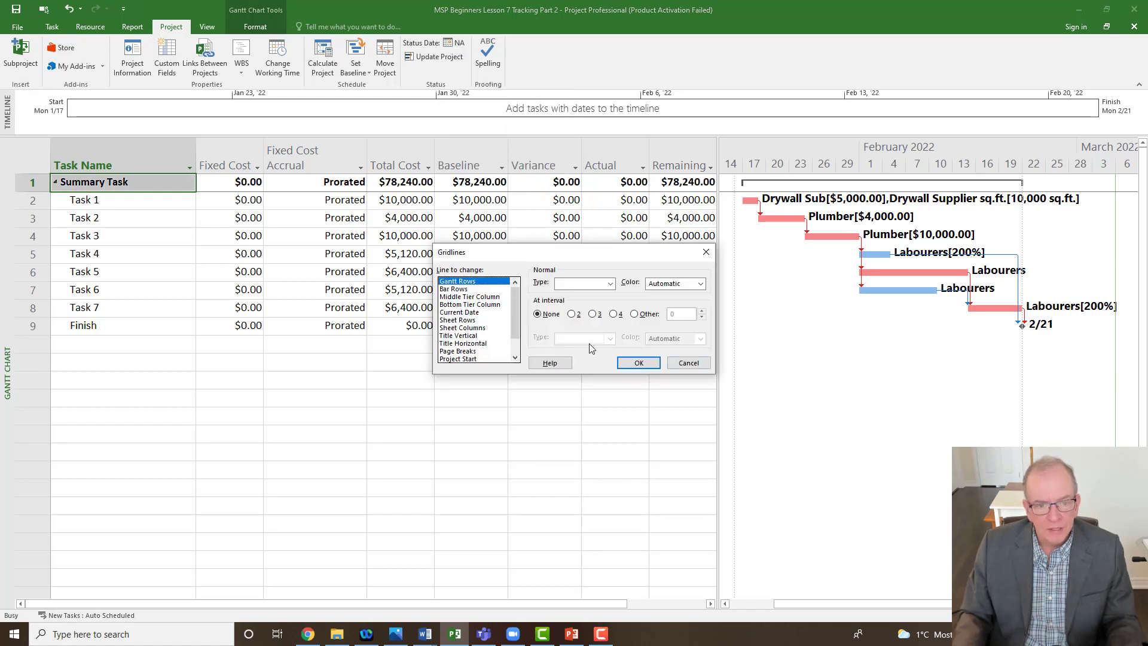
drag(515, 317, 514, 332)
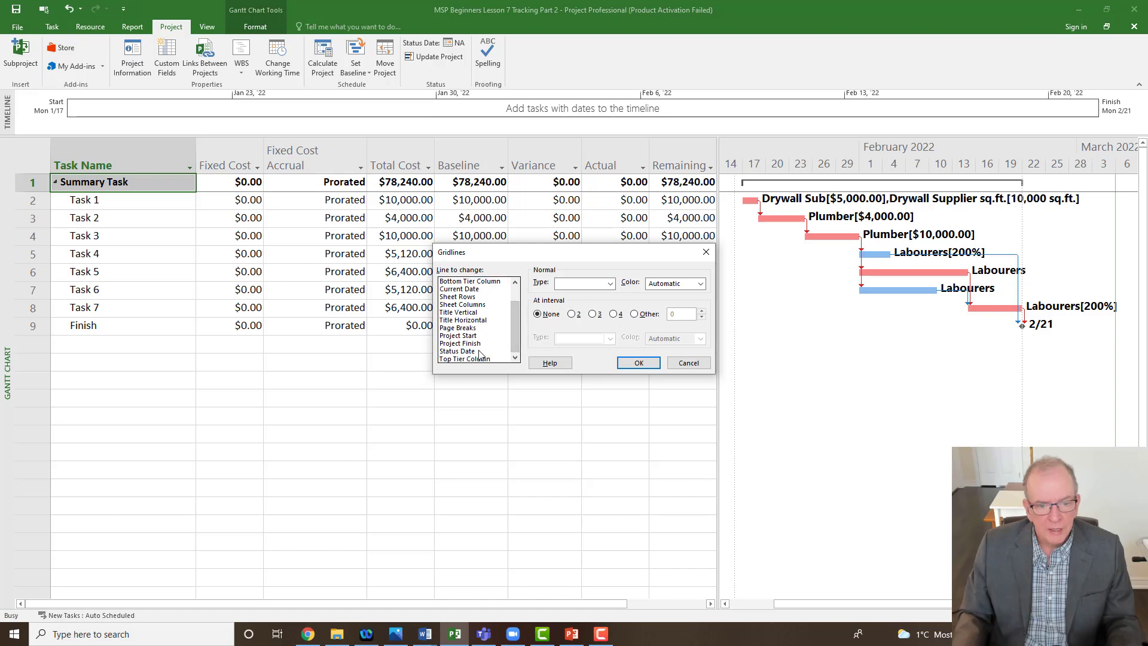
click(477, 352)
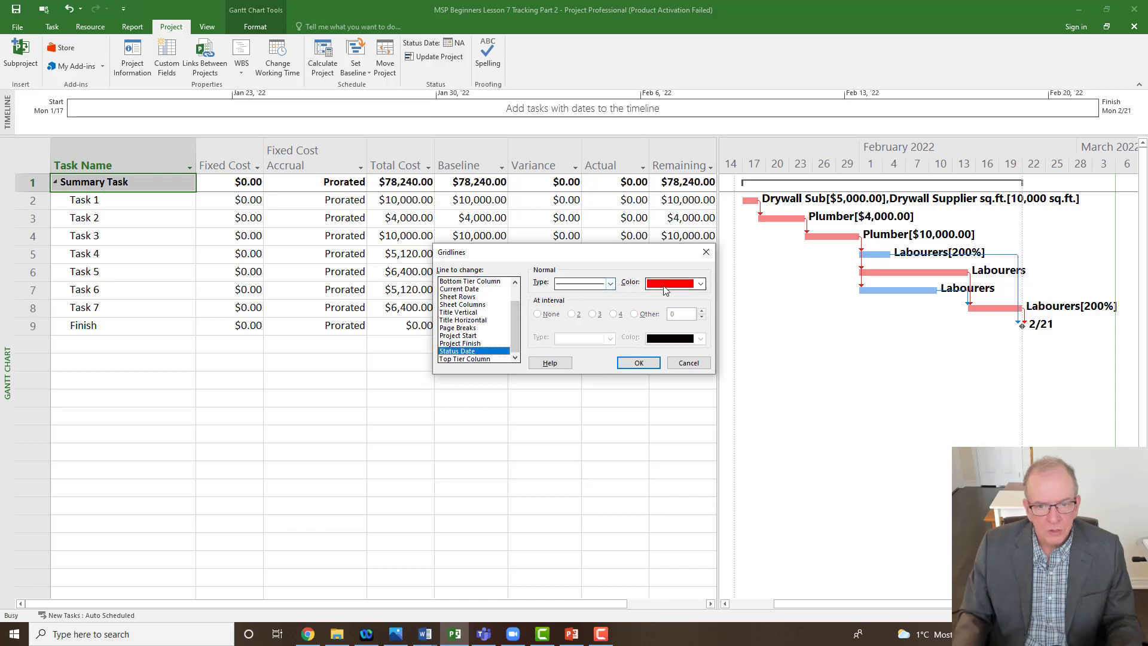
click(704, 254)
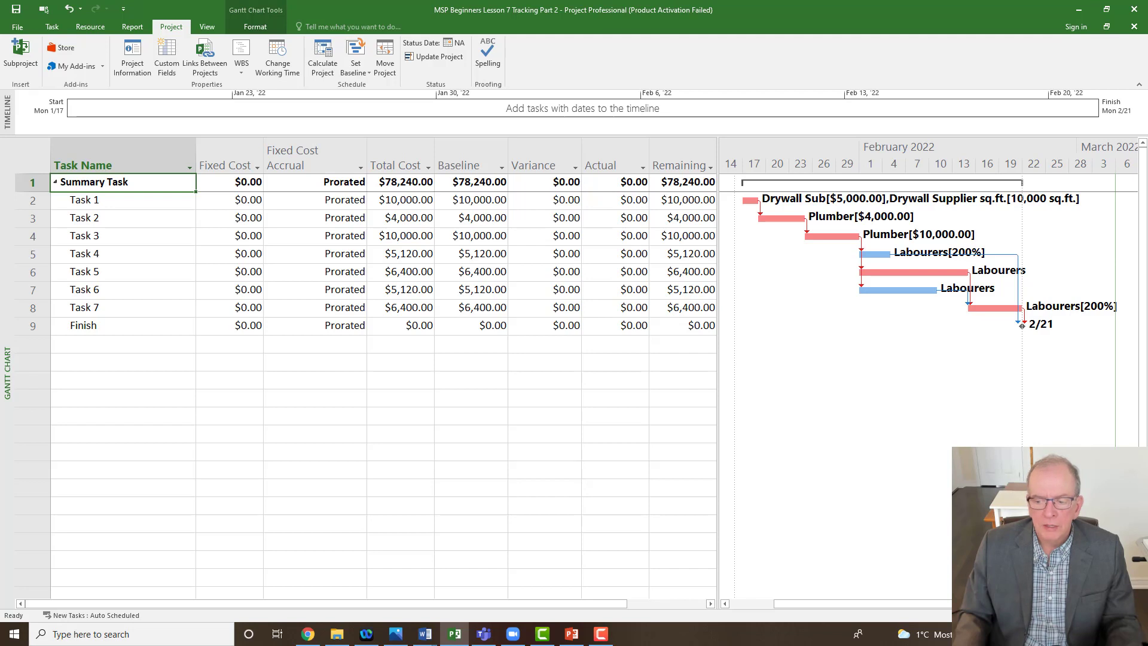
Change the Gantt Chart timescale to Weeks, and set it back to Days
scroll(926, 359, up, 2)
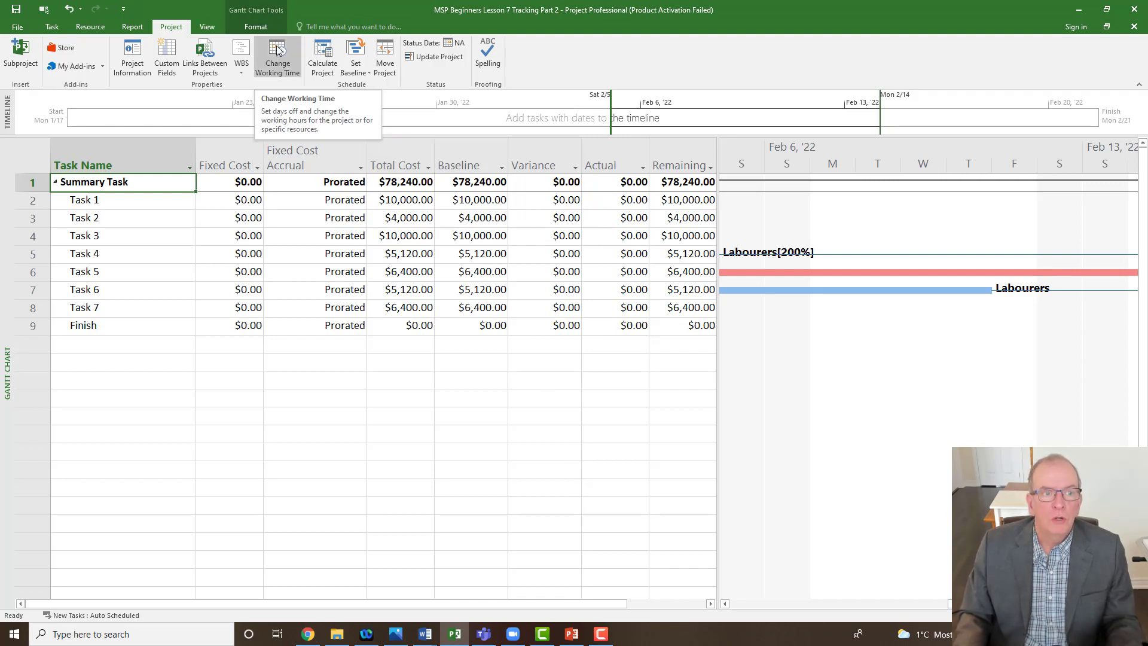
click(207, 27)
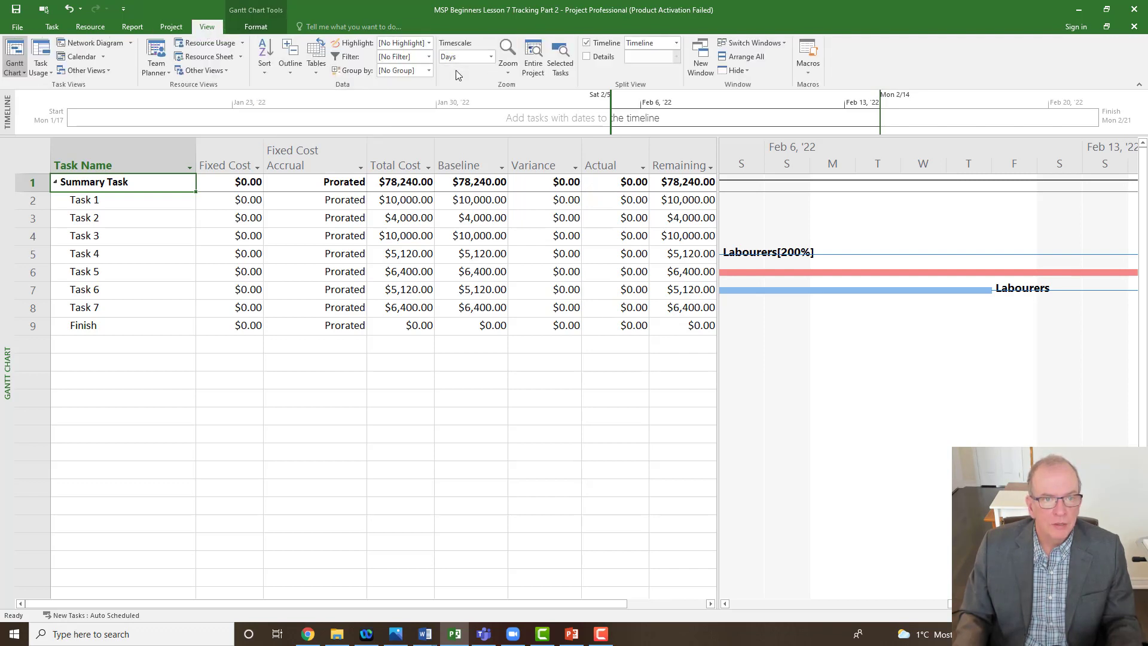
click(492, 59)
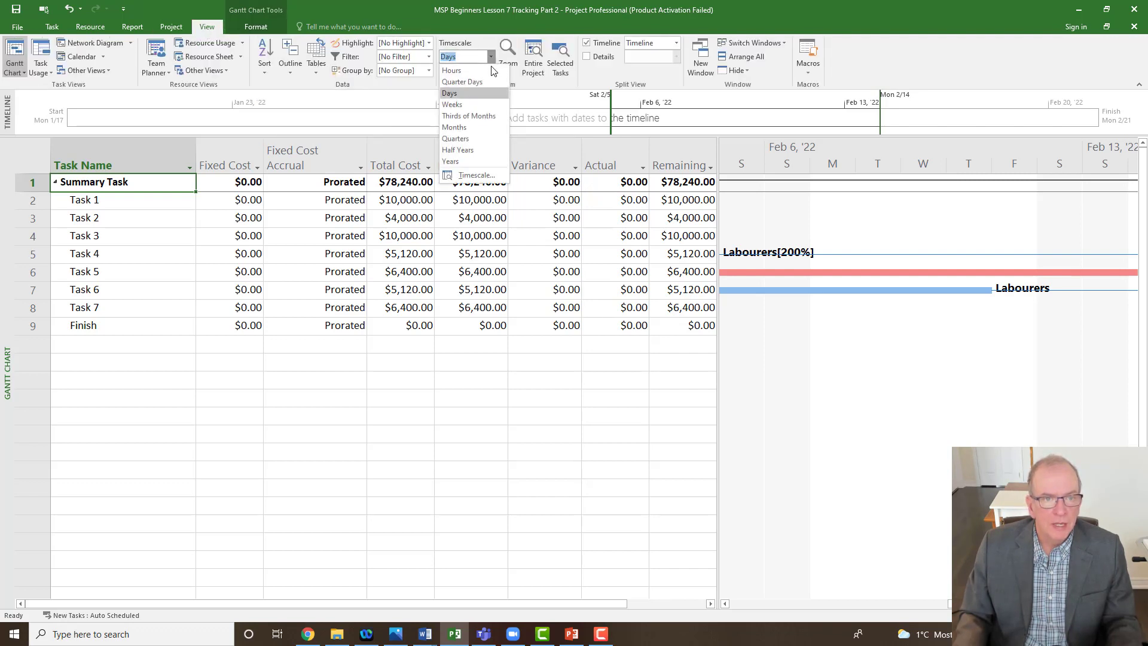
click(476, 100)
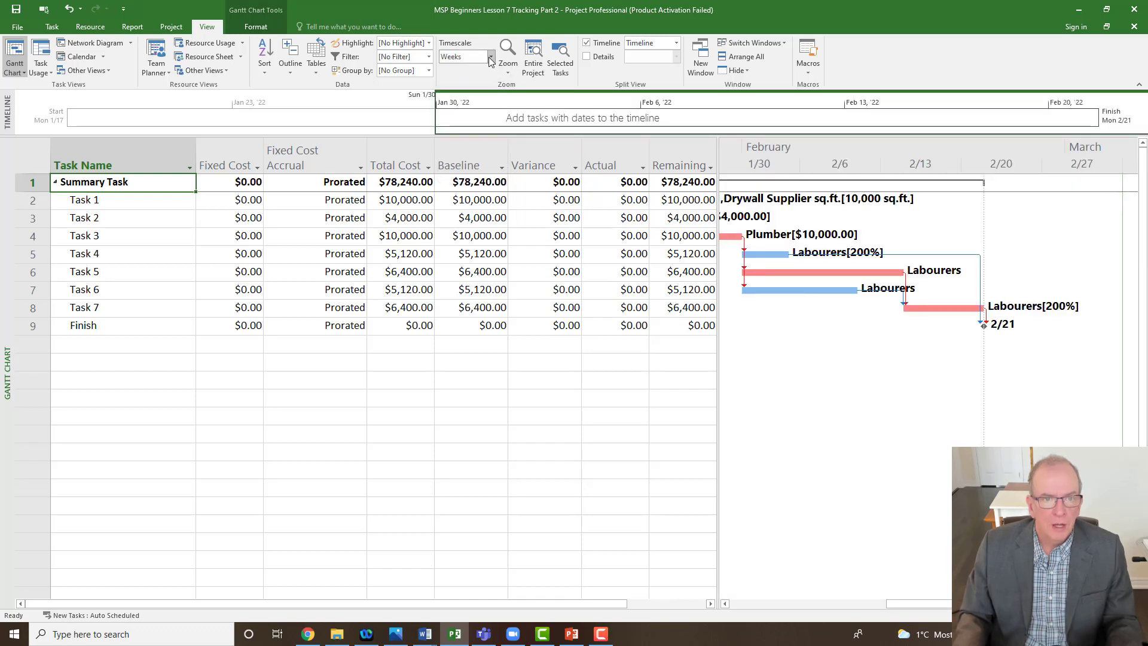
click(490, 58)
click(477, 93)
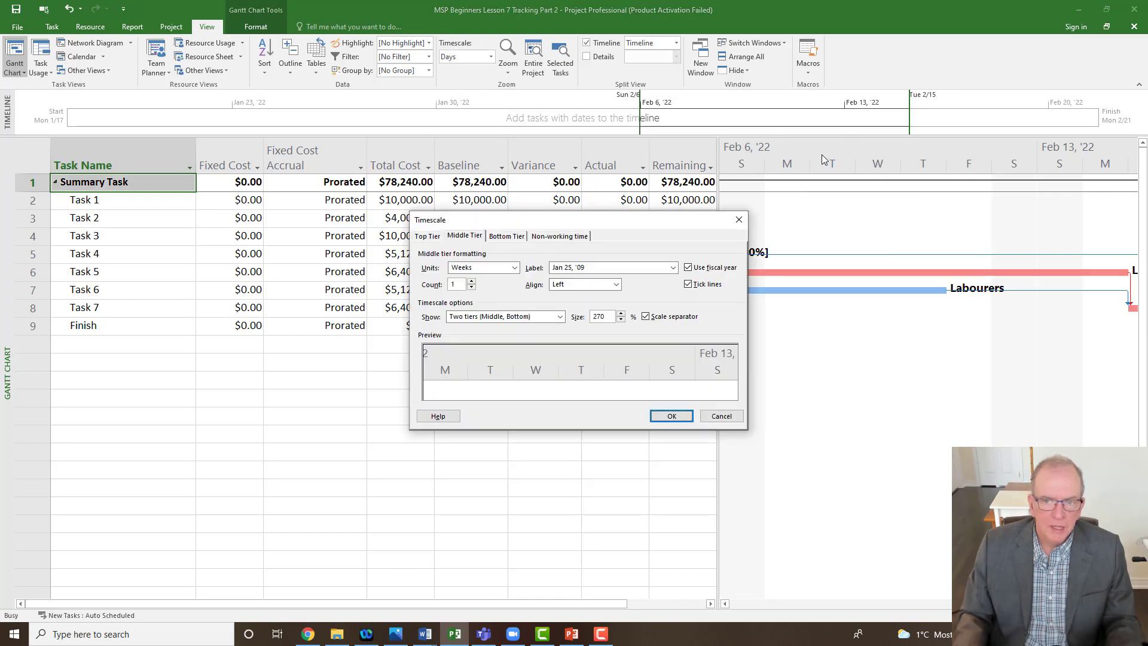
Reduce the Gantt Chart timescale size to 55% and apply it
double_click(611, 317)
key(BackSpace)
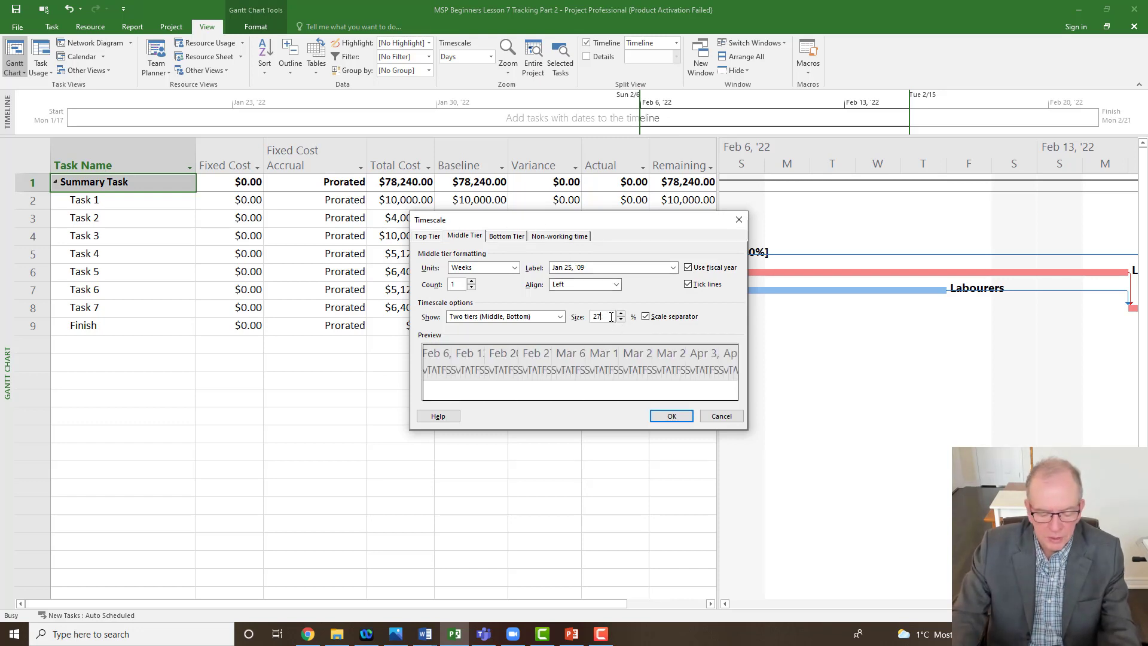
text(10)
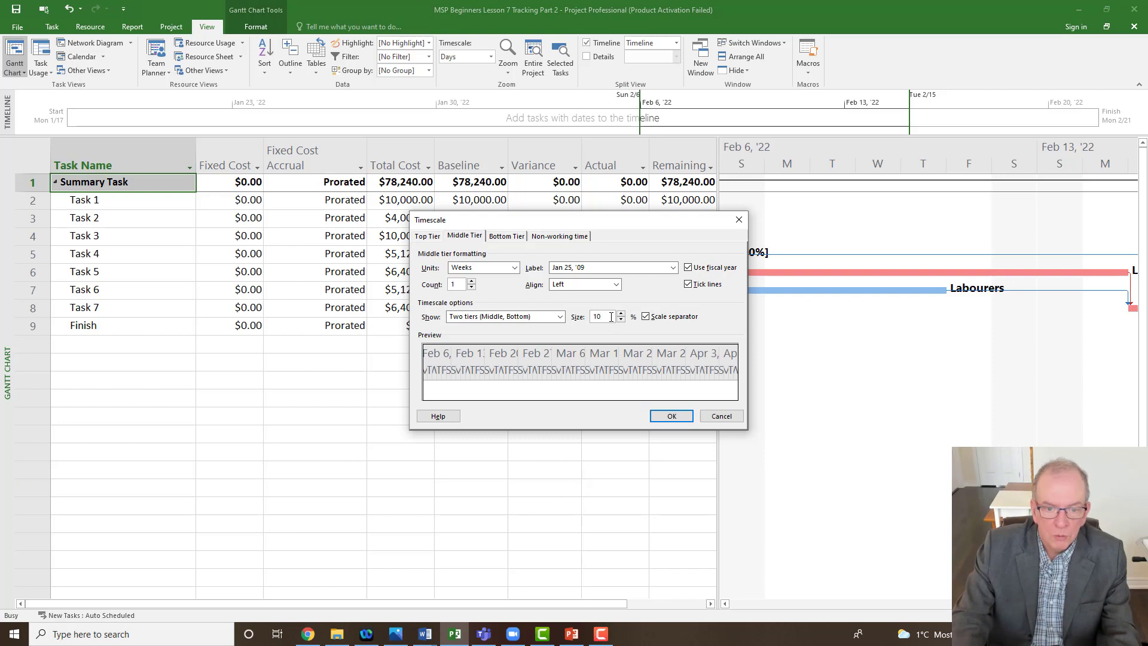
text(0)
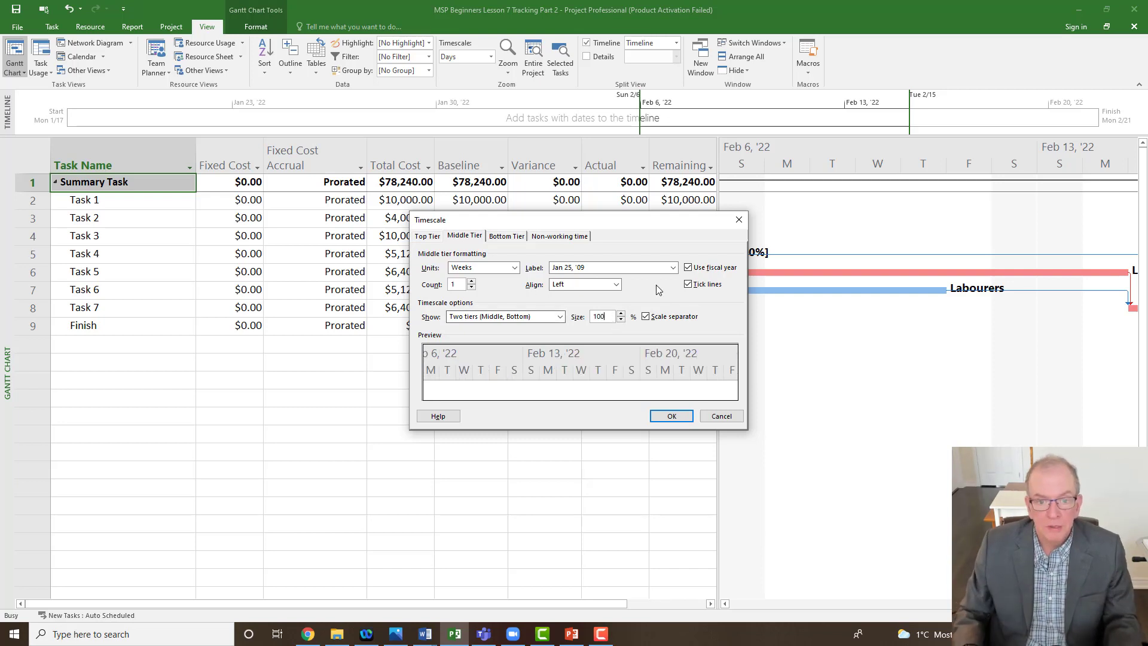
click(621, 320)
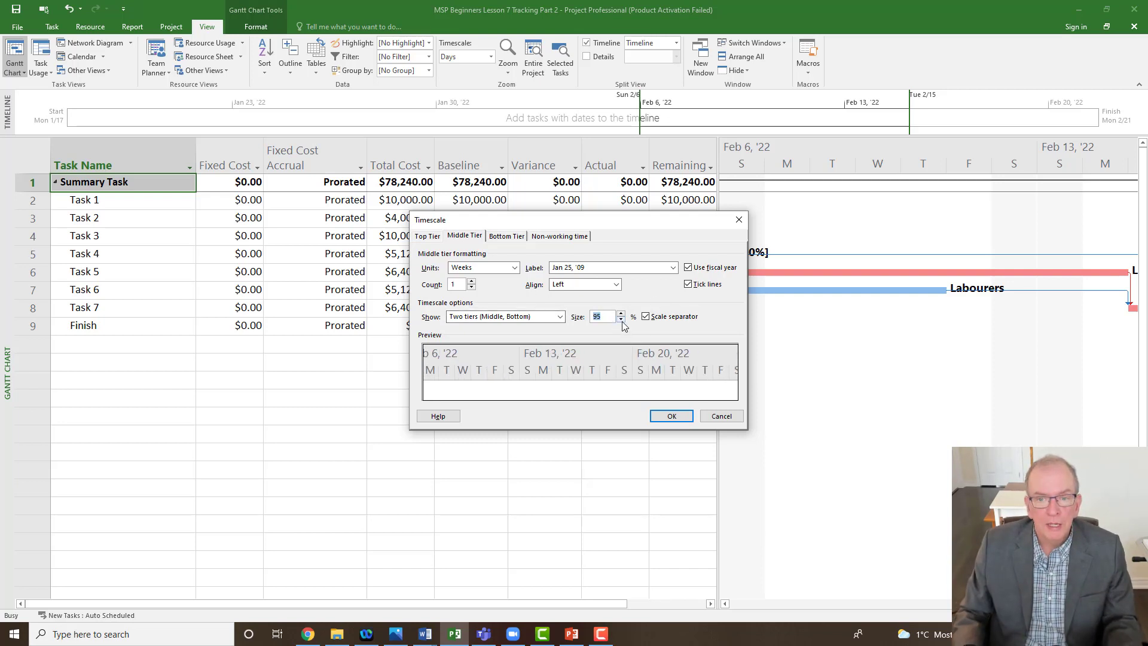
click(622, 319)
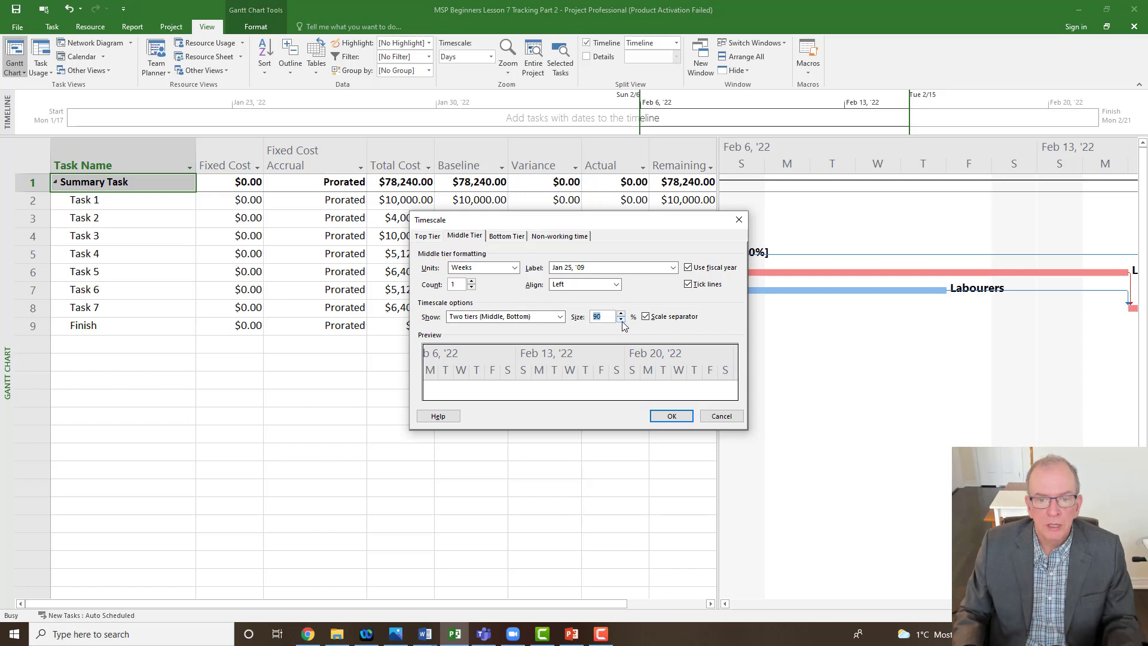
click(621, 319)
click(621, 320)
click(622, 320)
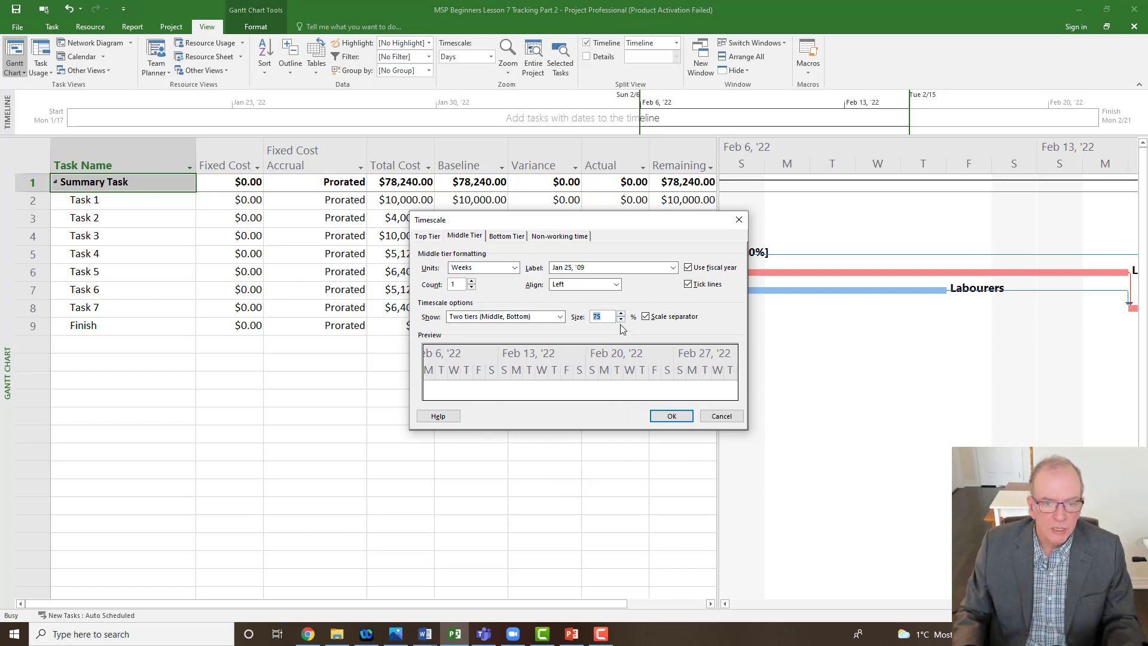
click(621, 319)
click(621, 320)
click(621, 319)
click(621, 319)
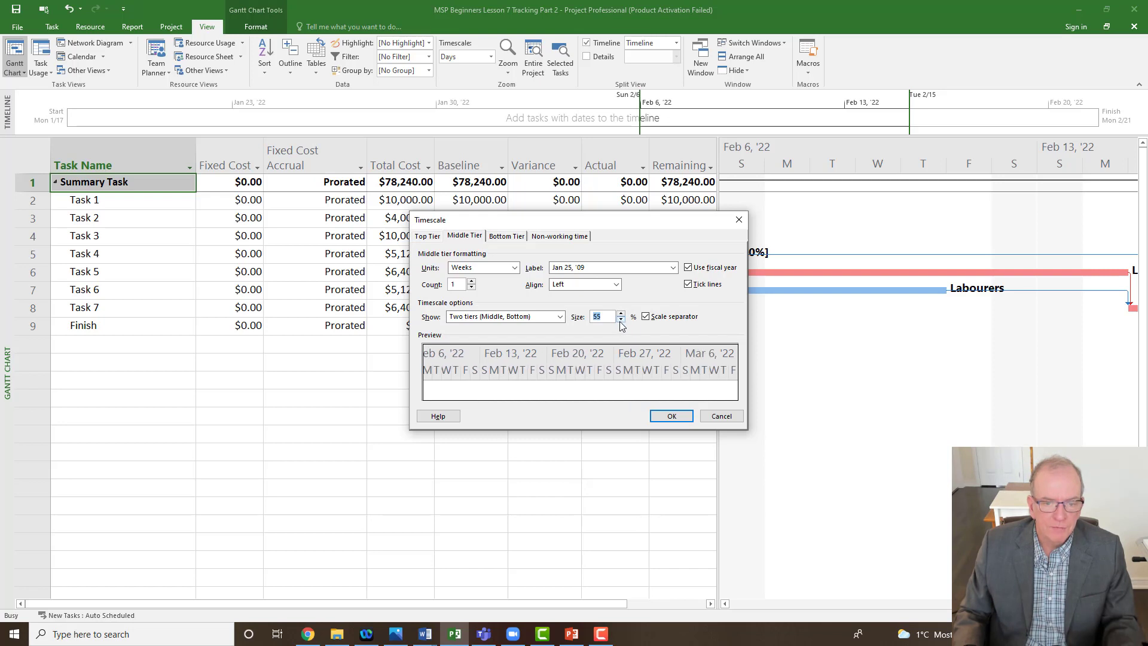
click(671, 417)
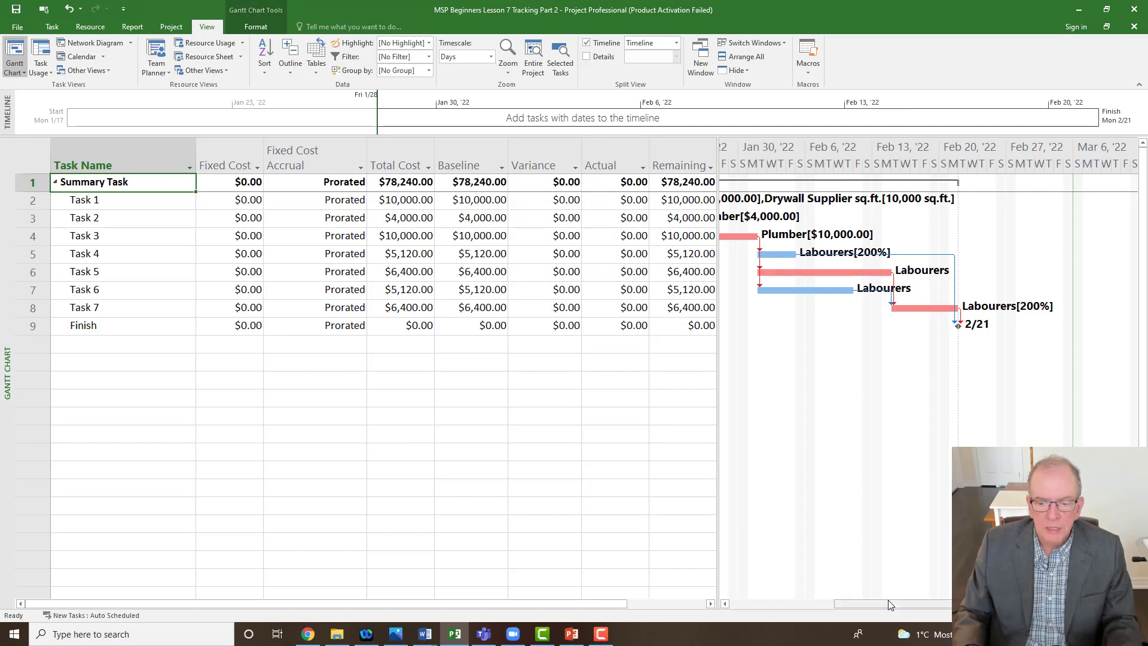
Set the project's status date to Monday, February 7, 2022
drag(888, 600, 832, 601)
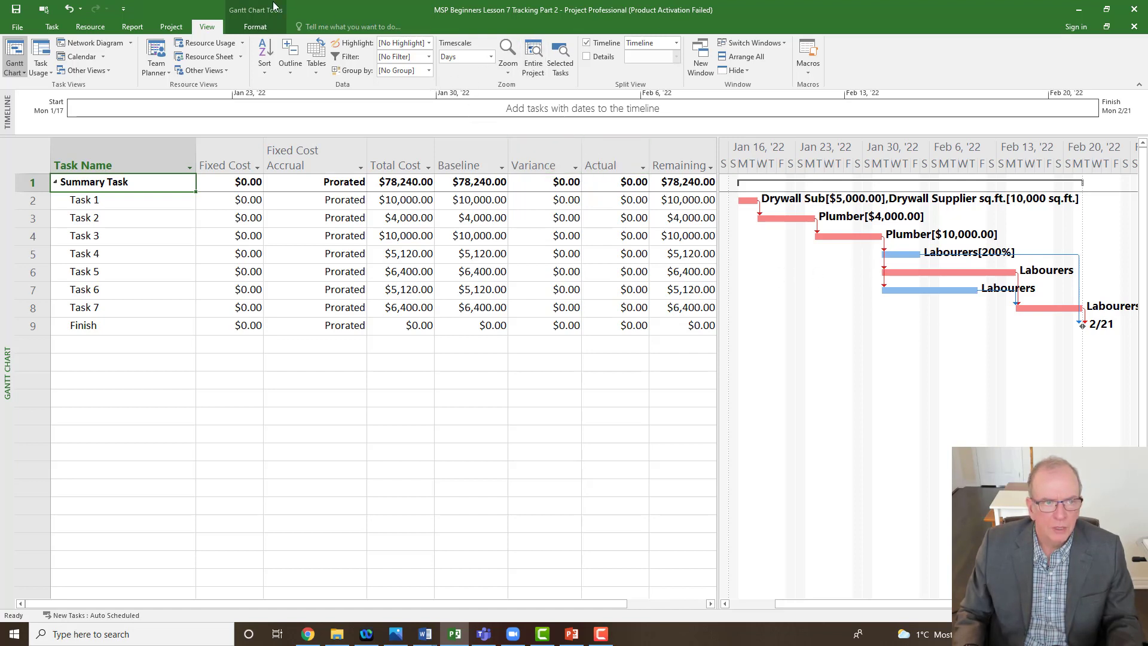
click(171, 28)
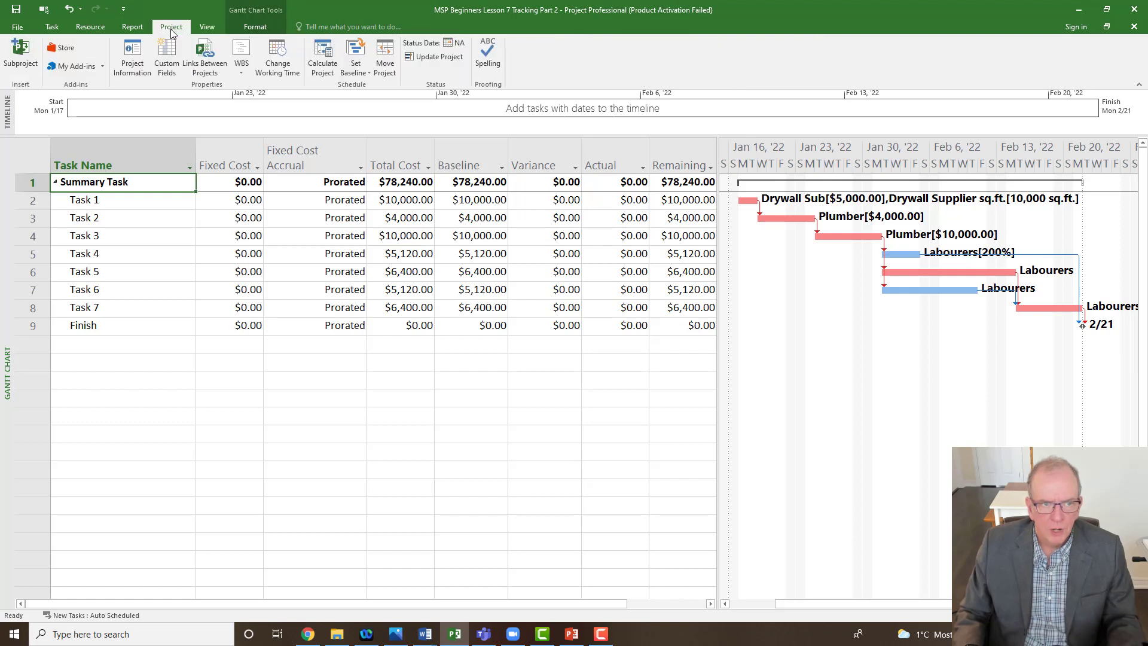
click(449, 47)
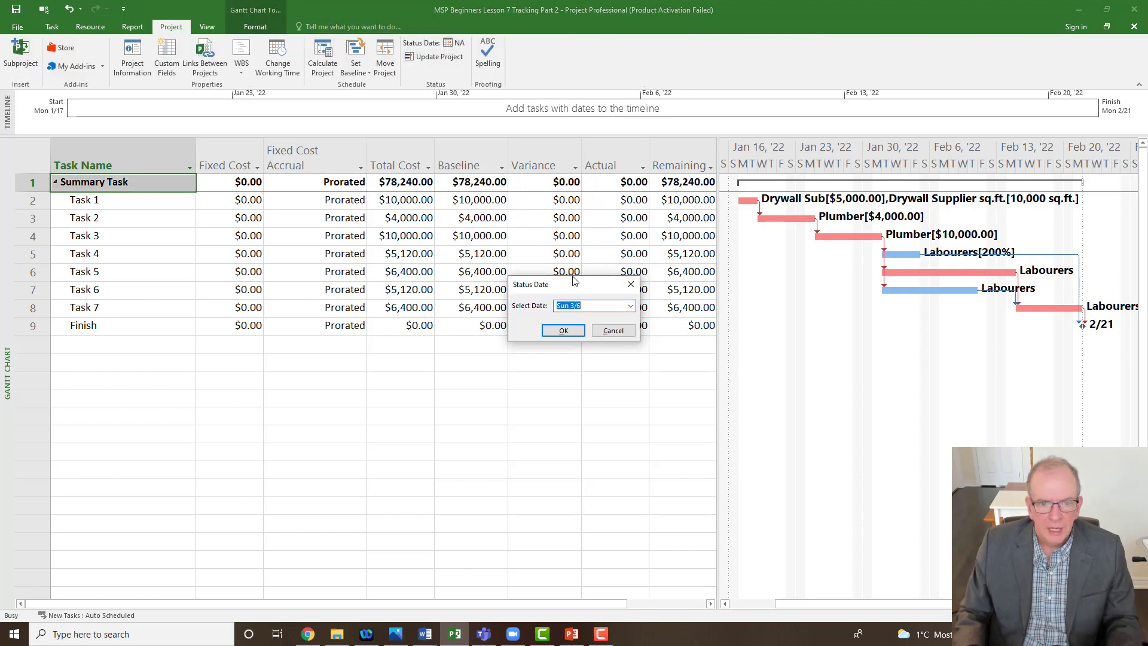
drag(559, 296, 545, 162)
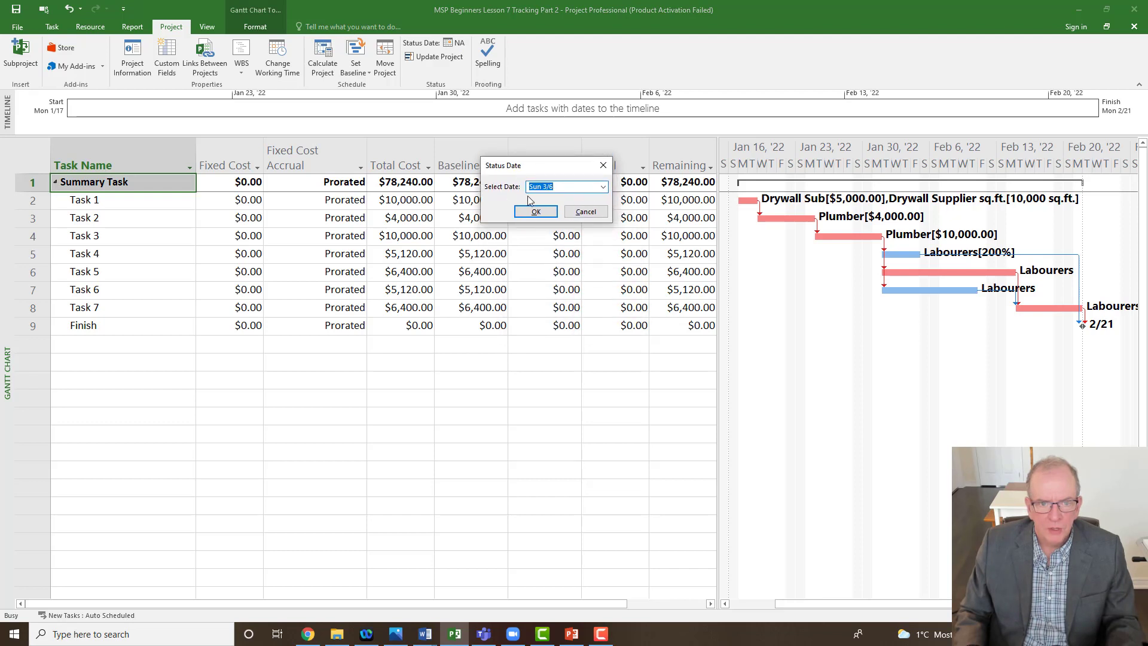
click(603, 186)
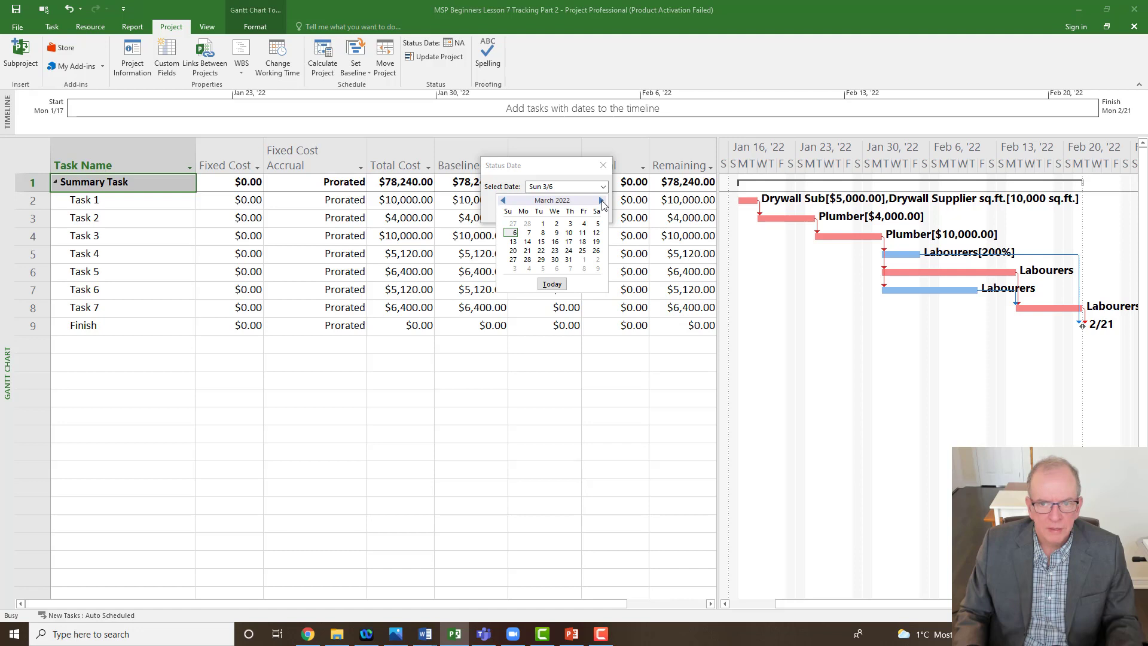
click(504, 202)
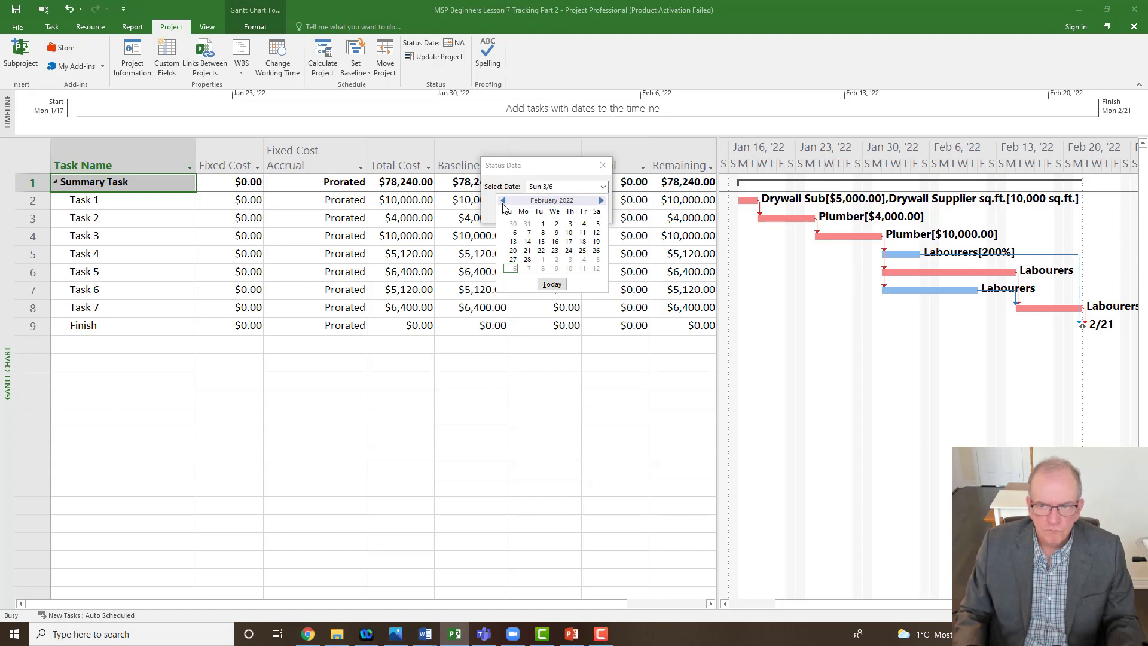
click(529, 234)
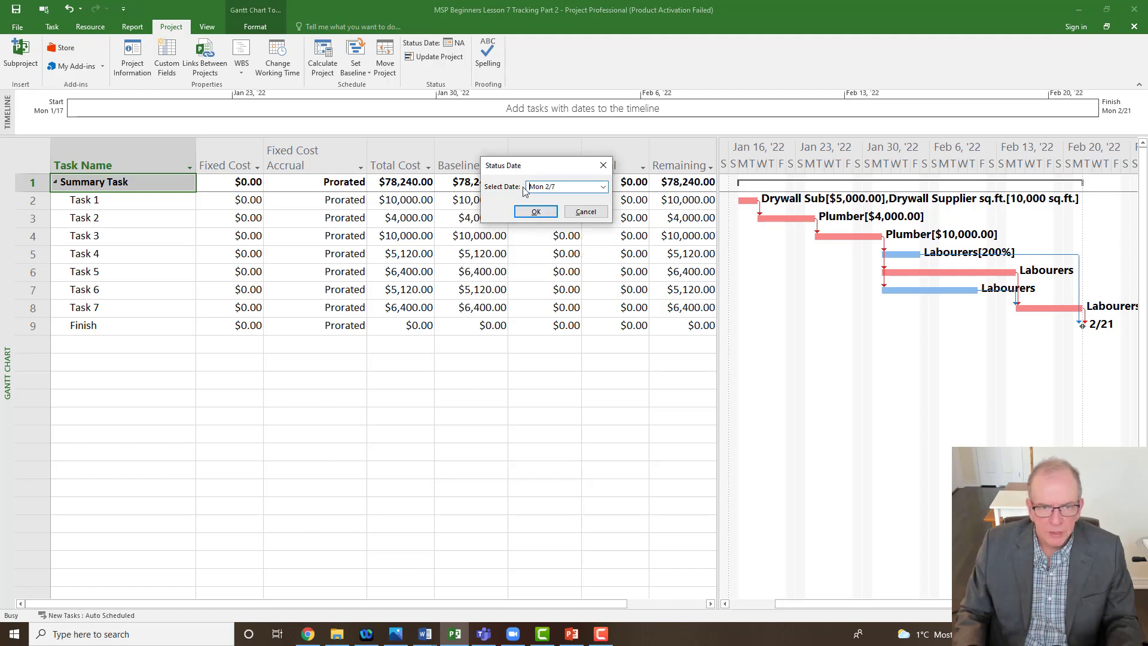
click(536, 213)
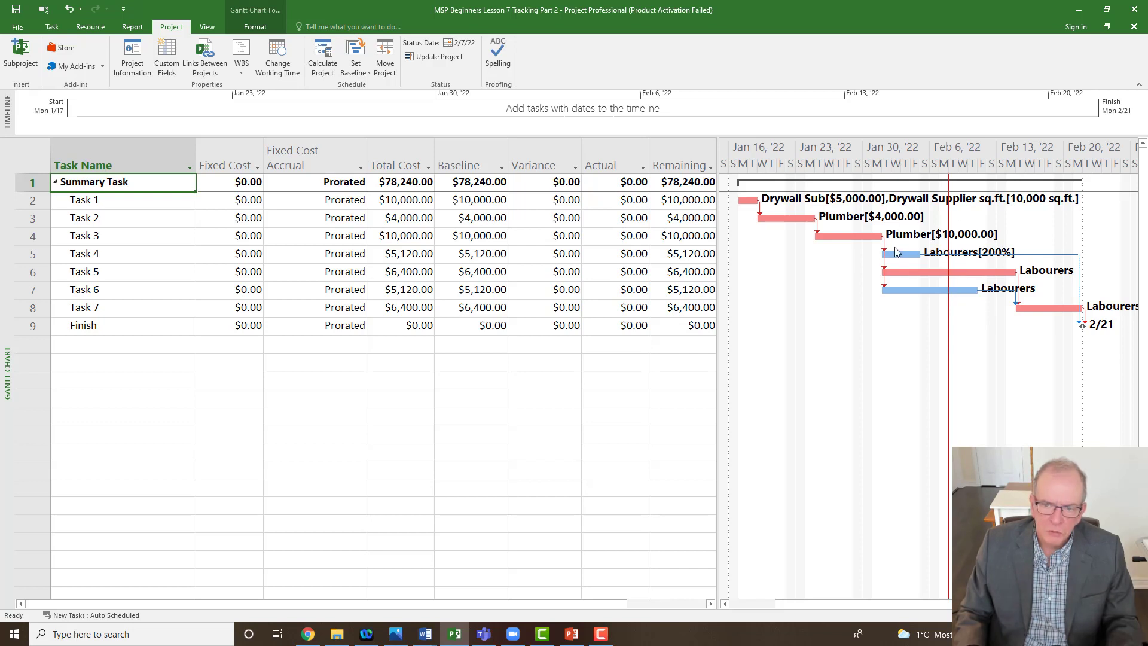
Try to change the project's status date to 1/31/2022 using the adjacent-month day in the February 2022 calendar
click(459, 44)
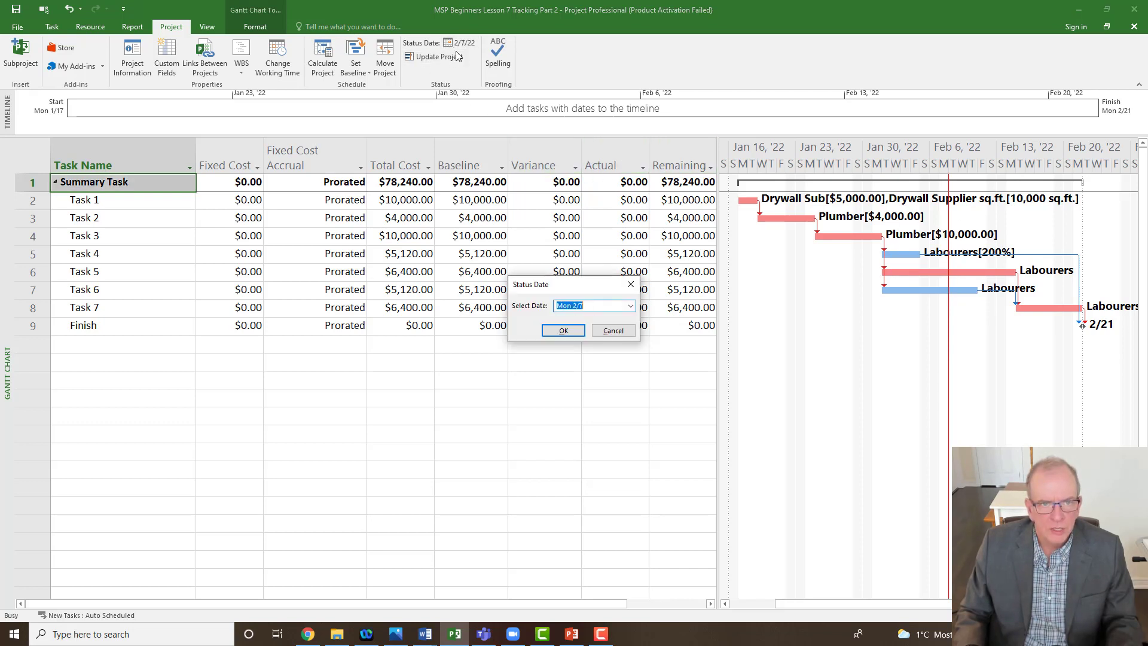
click(631, 306)
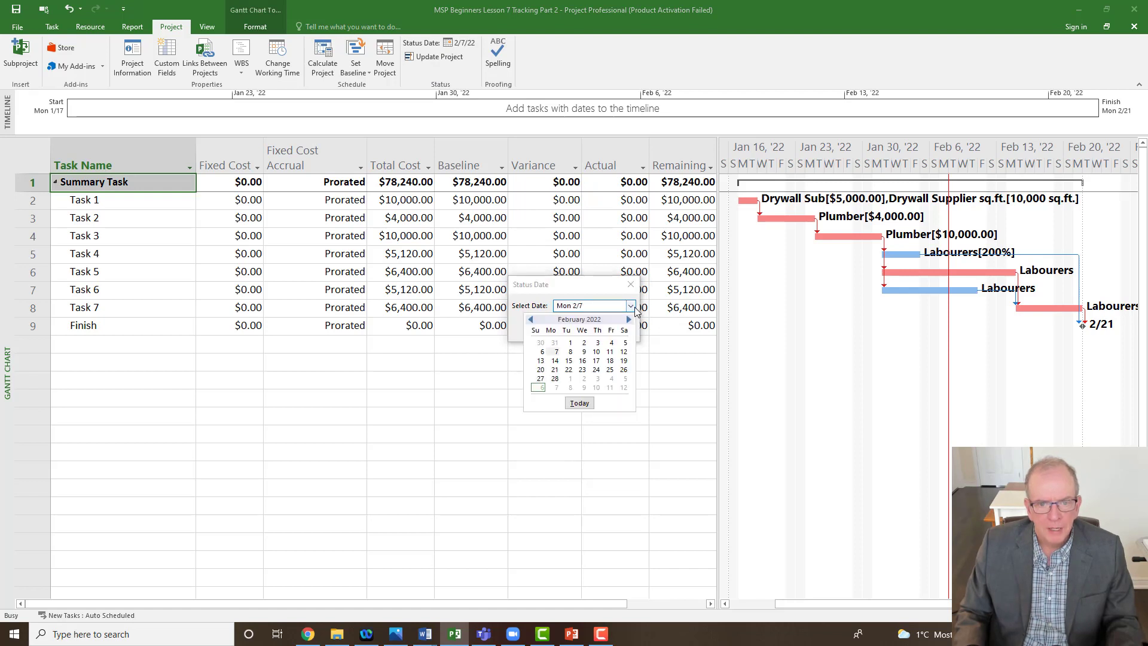
click(555, 343)
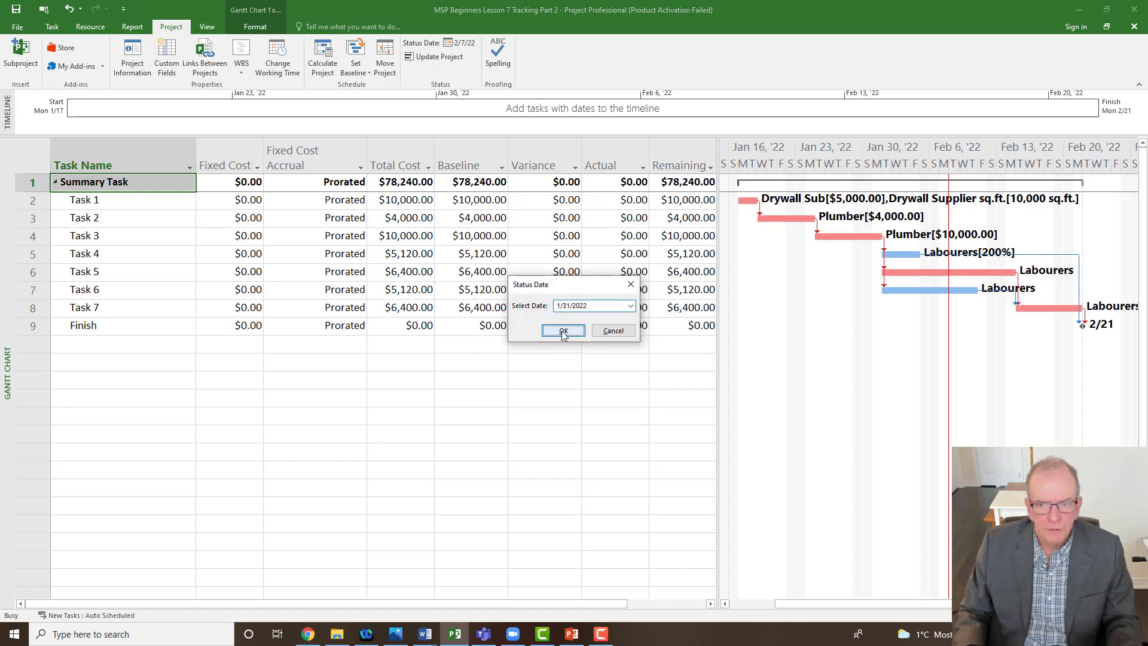
click(563, 331)
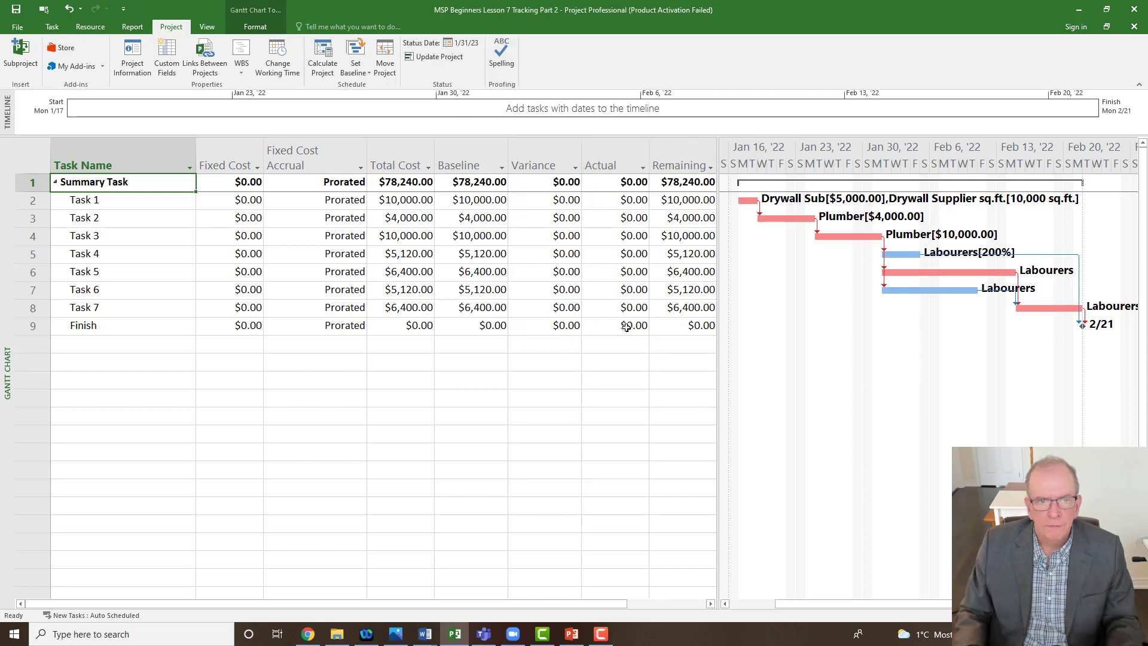
Try again to set the status date to 1/31/2022, this time going back to the January 2022 calendar
click(466, 50)
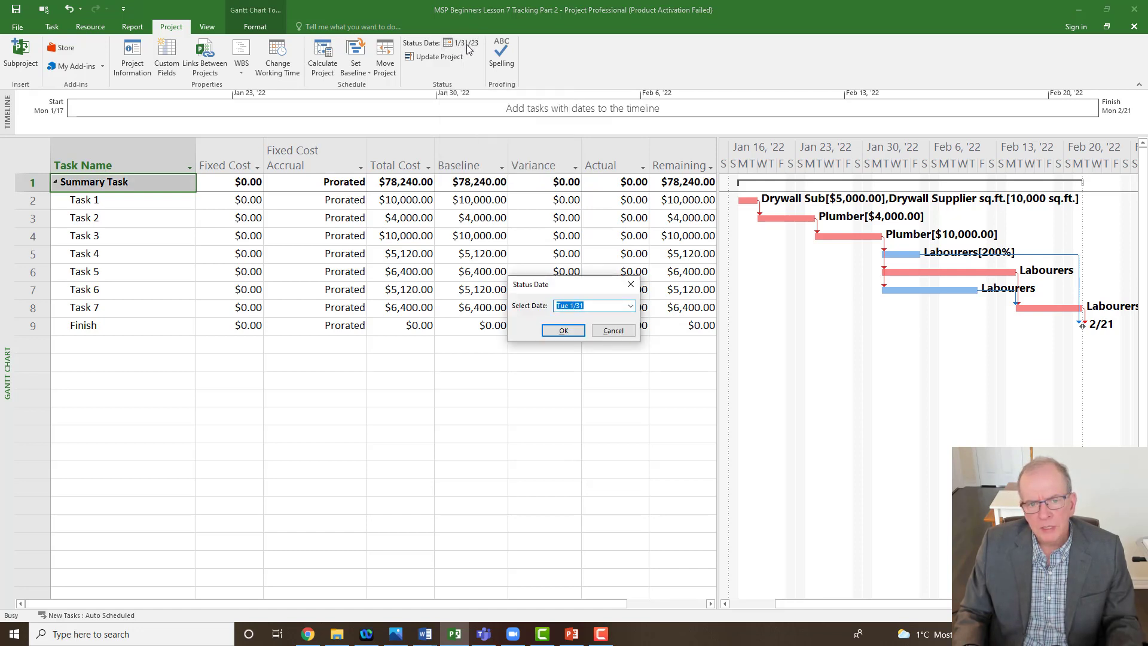
click(630, 305)
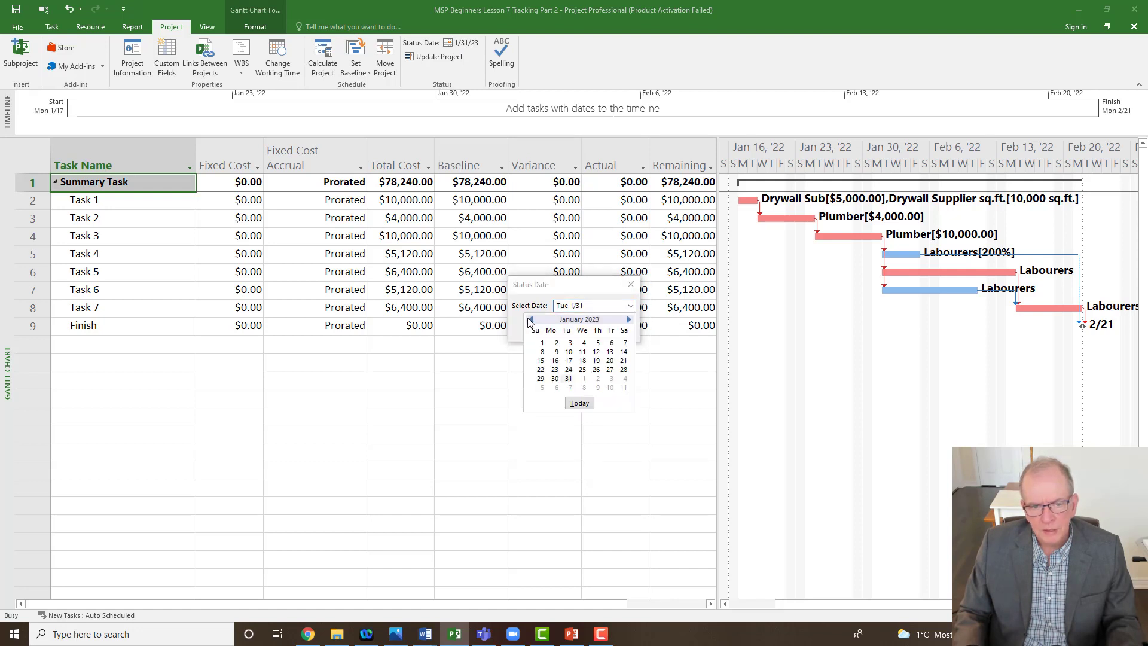
click(530, 320)
click(531, 320)
click(531, 320)
click(530, 320)
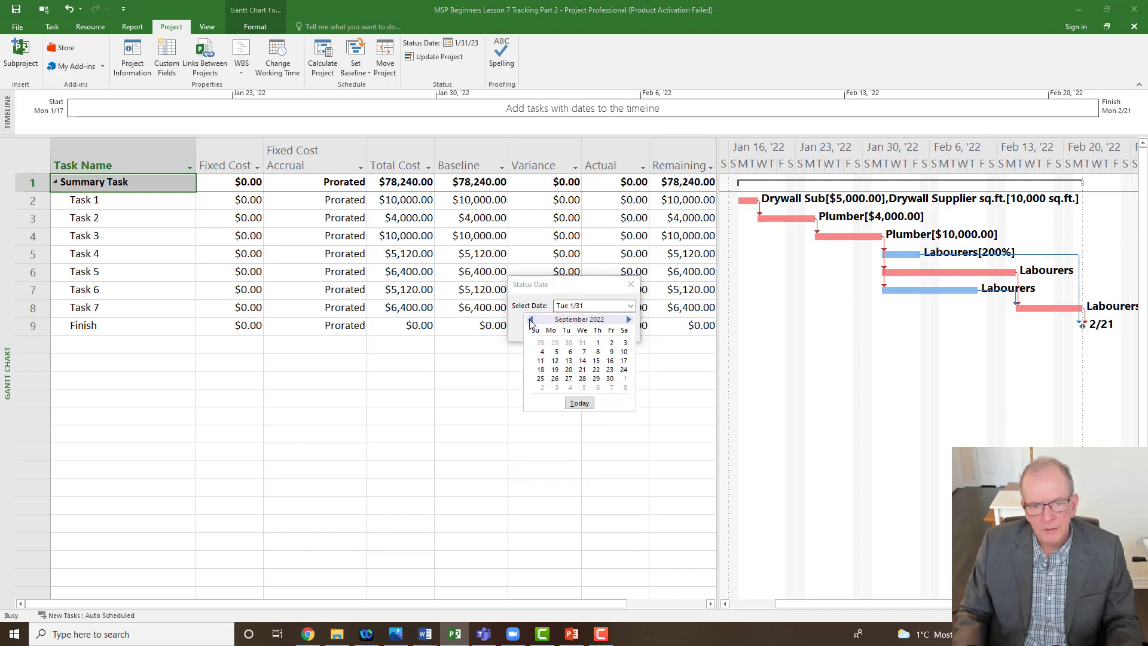
click(531, 320)
click(531, 320)
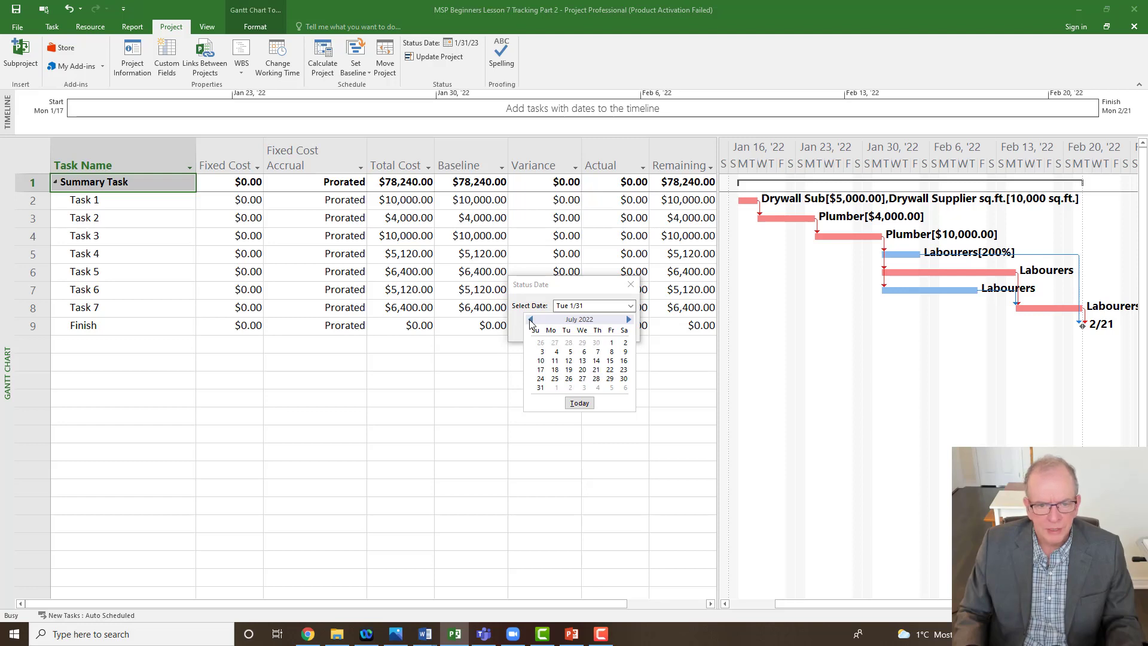
click(530, 320)
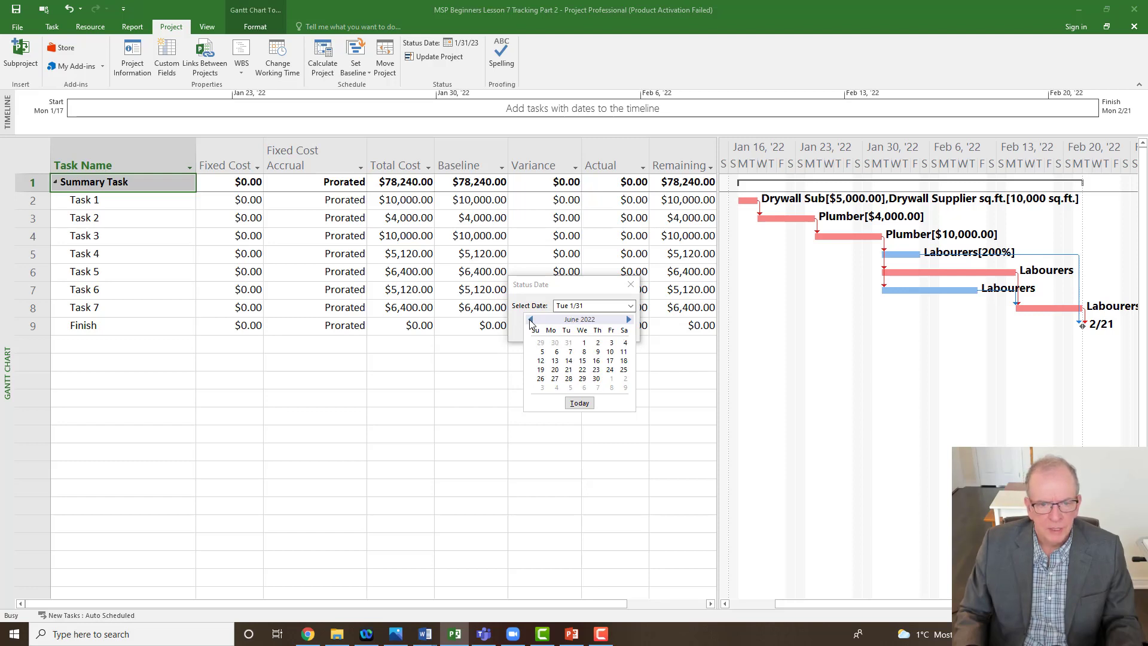
click(530, 320)
click(531, 320)
click(531, 319)
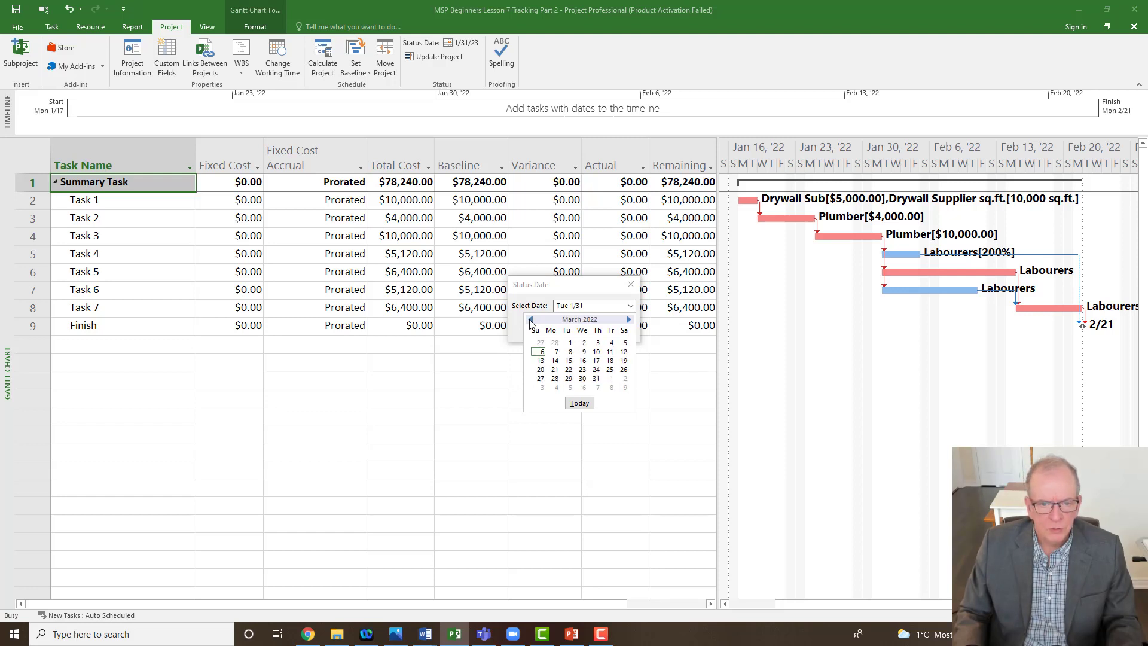
click(530, 320)
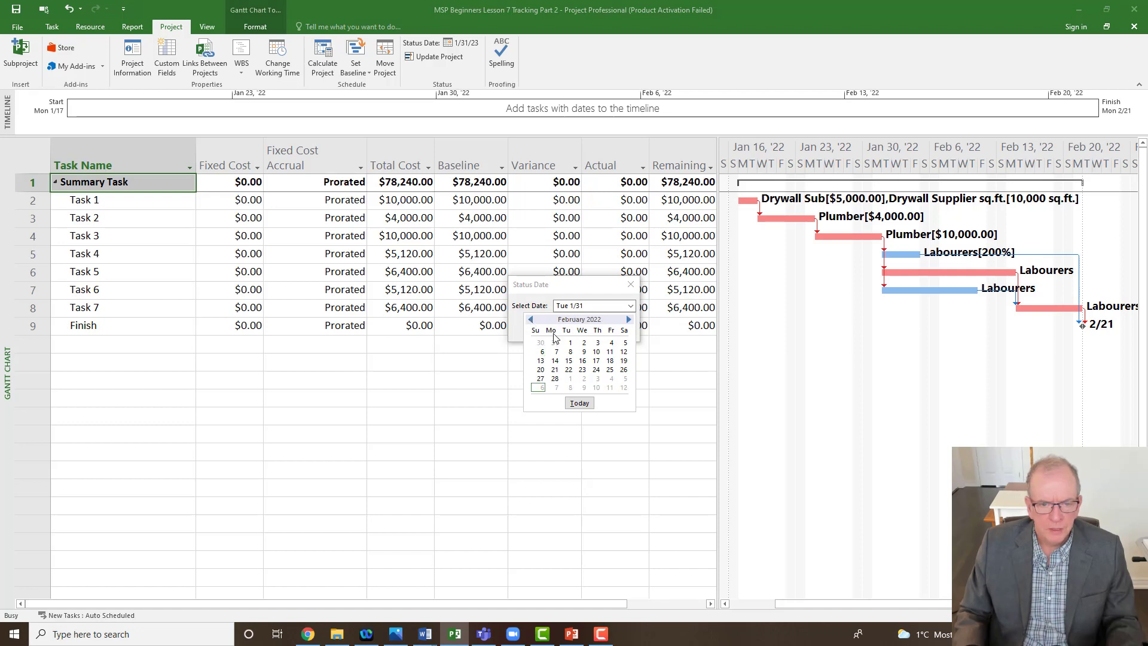
click(531, 320)
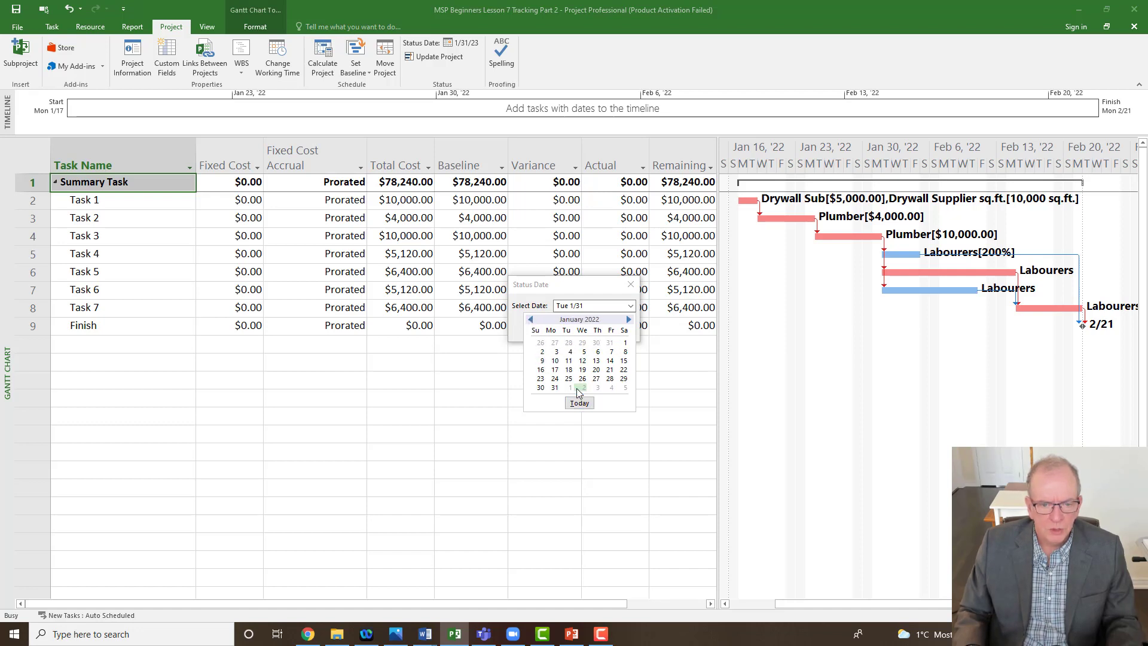
click(555, 387)
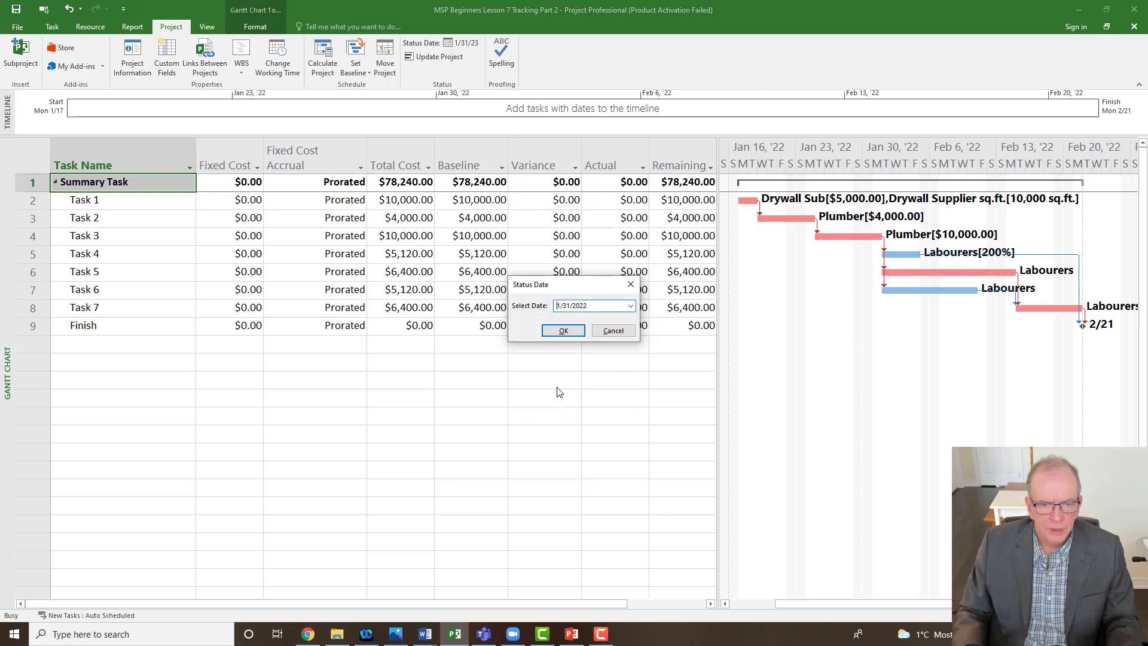
click(564, 330)
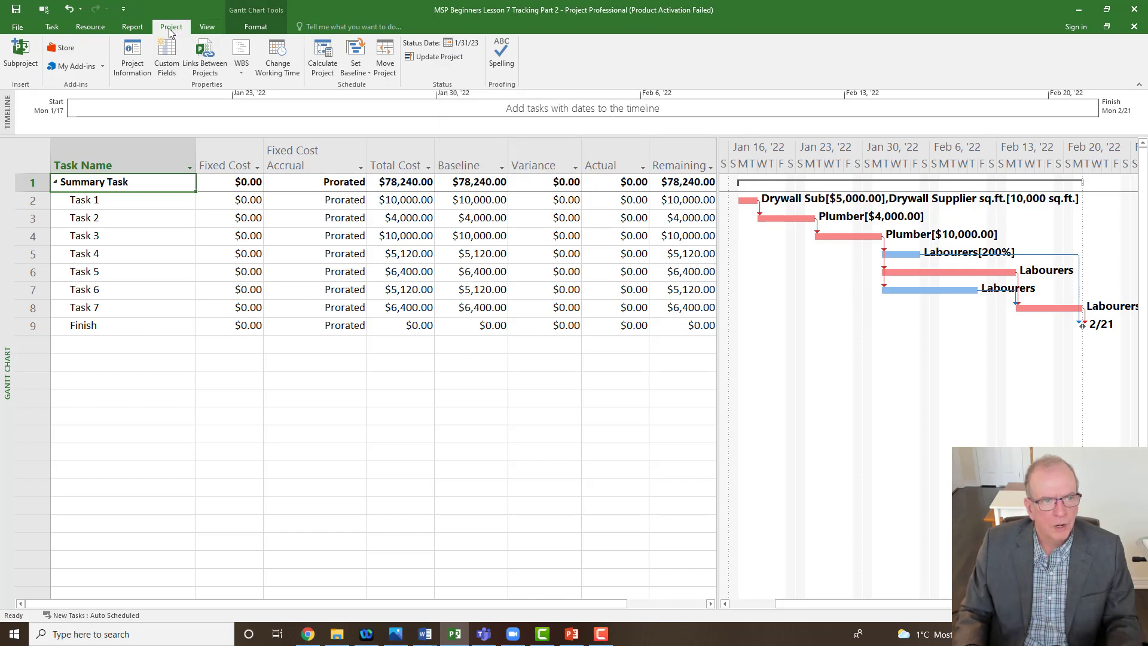
Set the project's status date to 1/31/2022 by going back from January 2023 to the January 2022 calendar
click(130, 62)
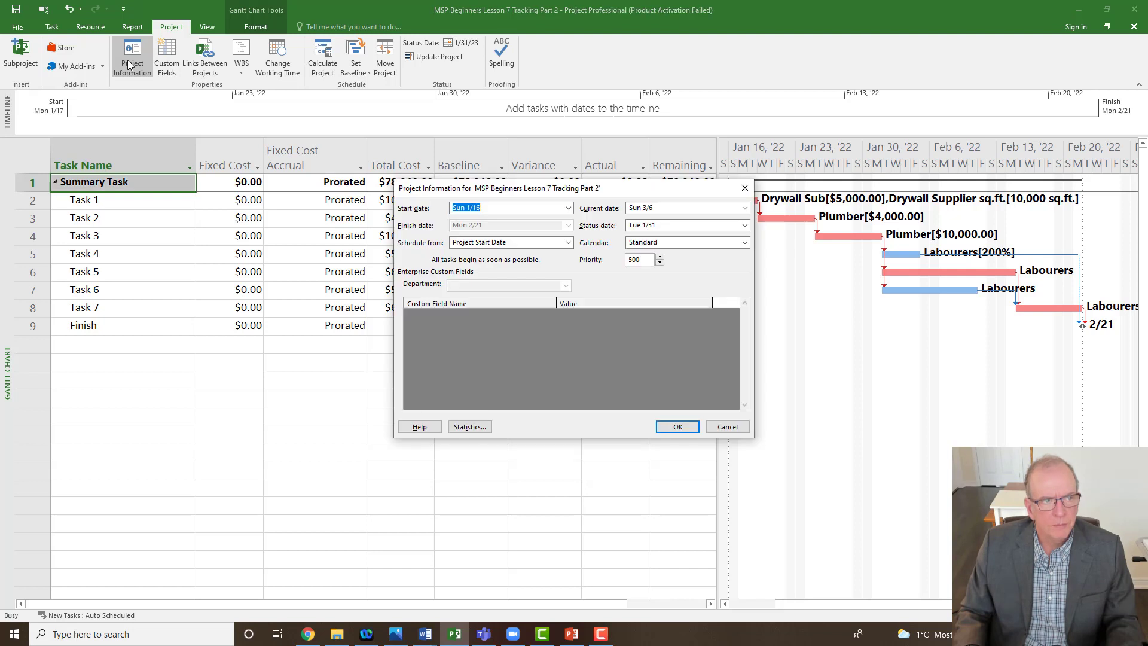
click(745, 226)
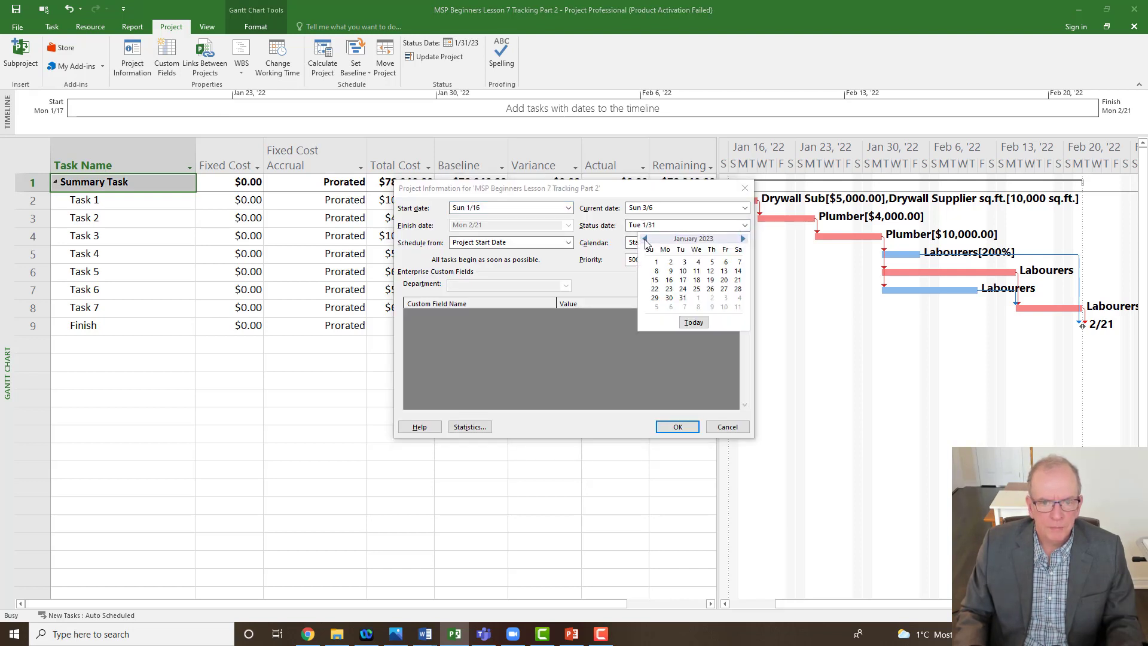
click(645, 239)
click(645, 239)
click(645, 239)
click(645, 239)
click(645, 239)
click(645, 239)
click(645, 239)
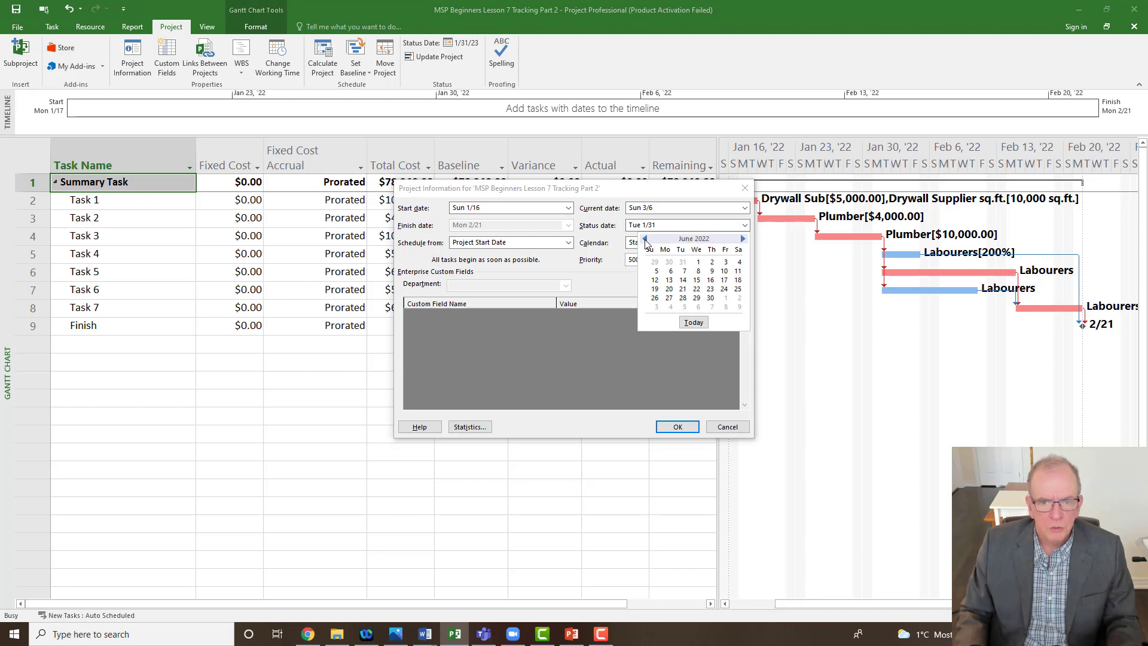
click(645, 239)
click(645, 239)
click(645, 239)
click(646, 239)
click(645, 239)
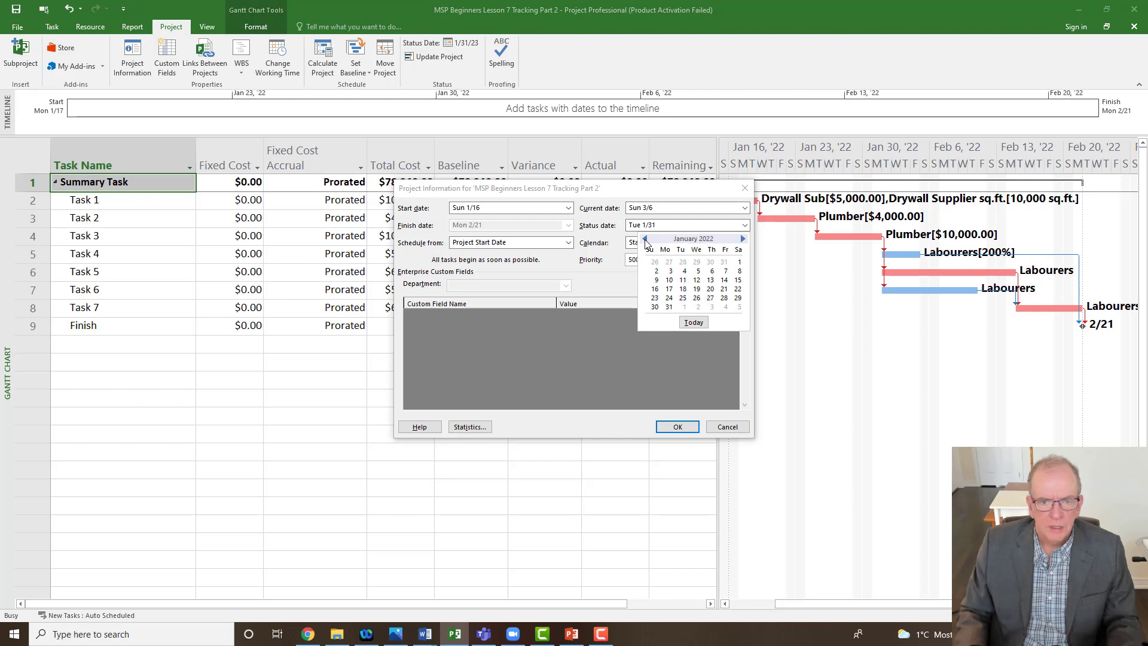
click(668, 307)
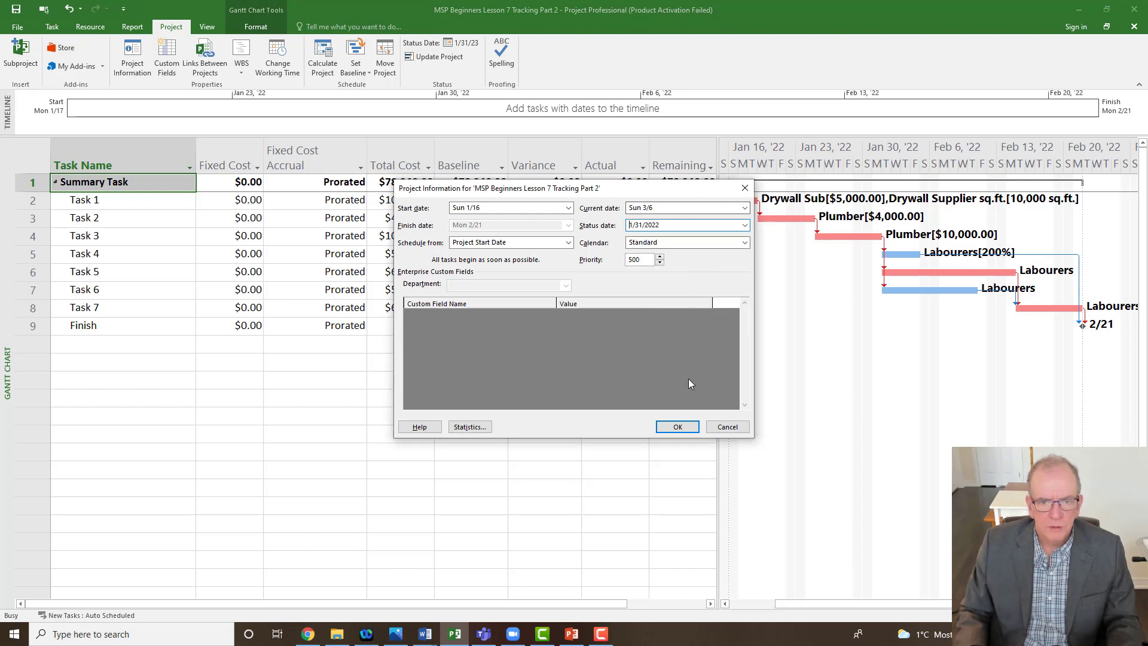
click(678, 428)
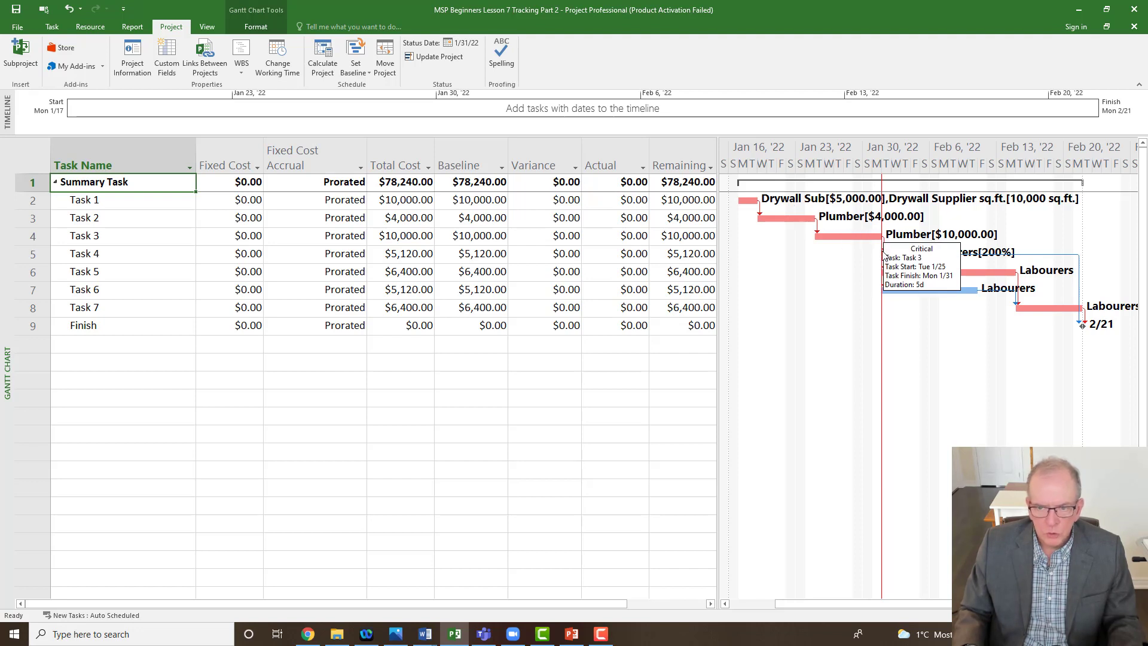
mouse_move(878, 254)
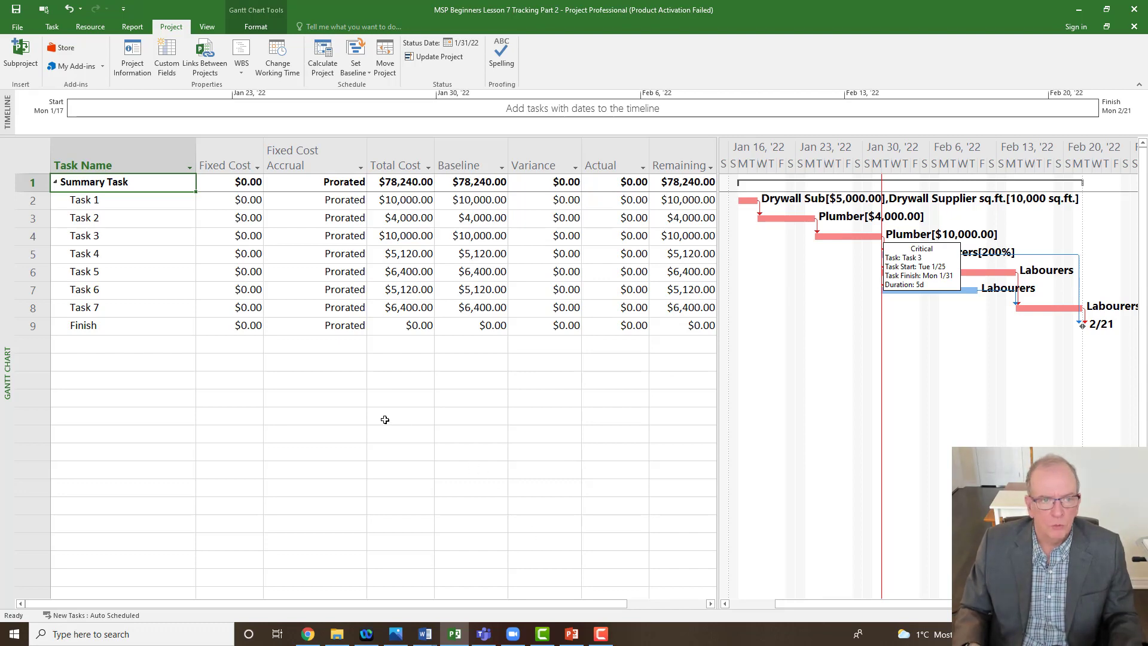
Switch the Gantt Chart's task sheet from the Cost table to the Tracking table
click(30, 156)
right_click(30, 157)
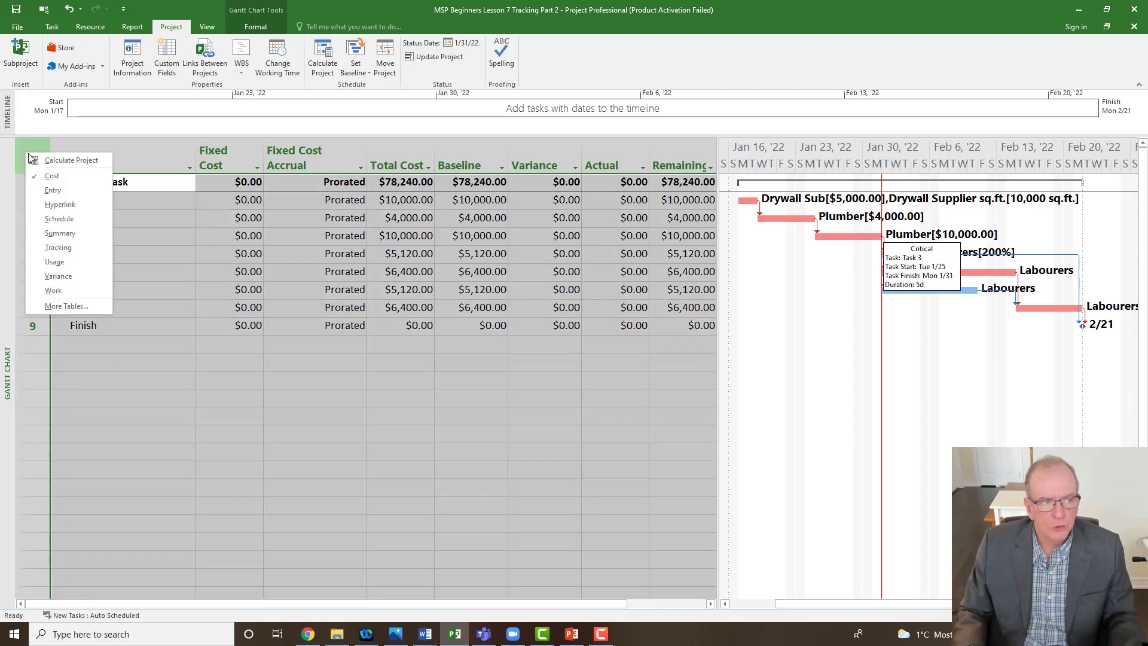
click(56, 248)
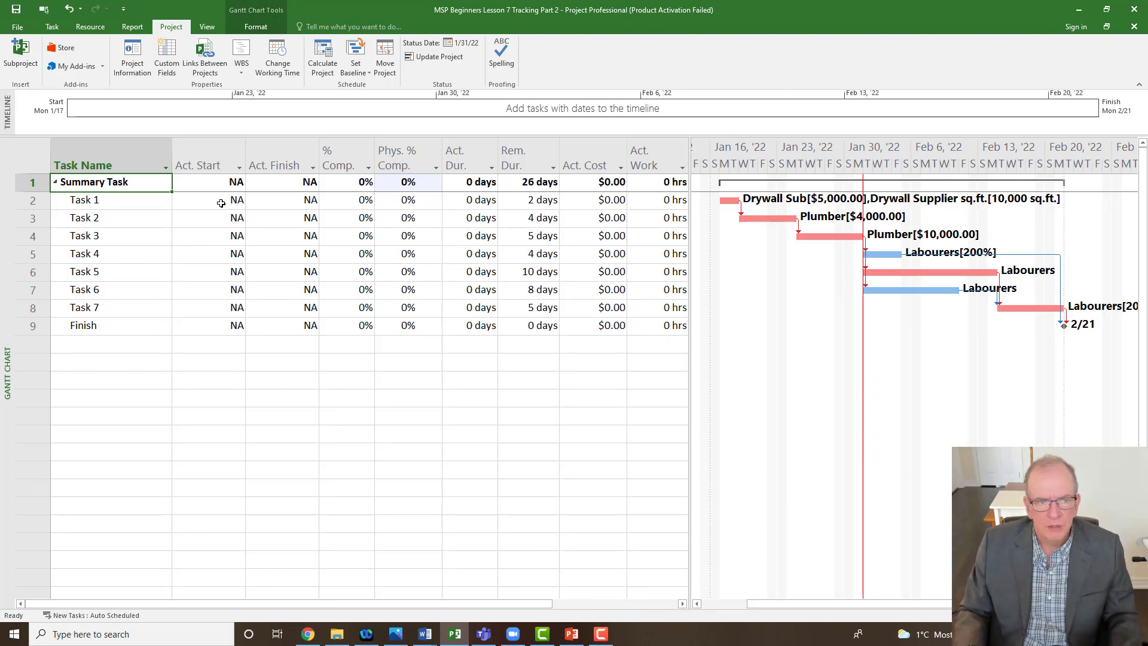
Insert a Duration column before the Actual Start column in the Tracking table
click(217, 156)
right_click(218, 160)
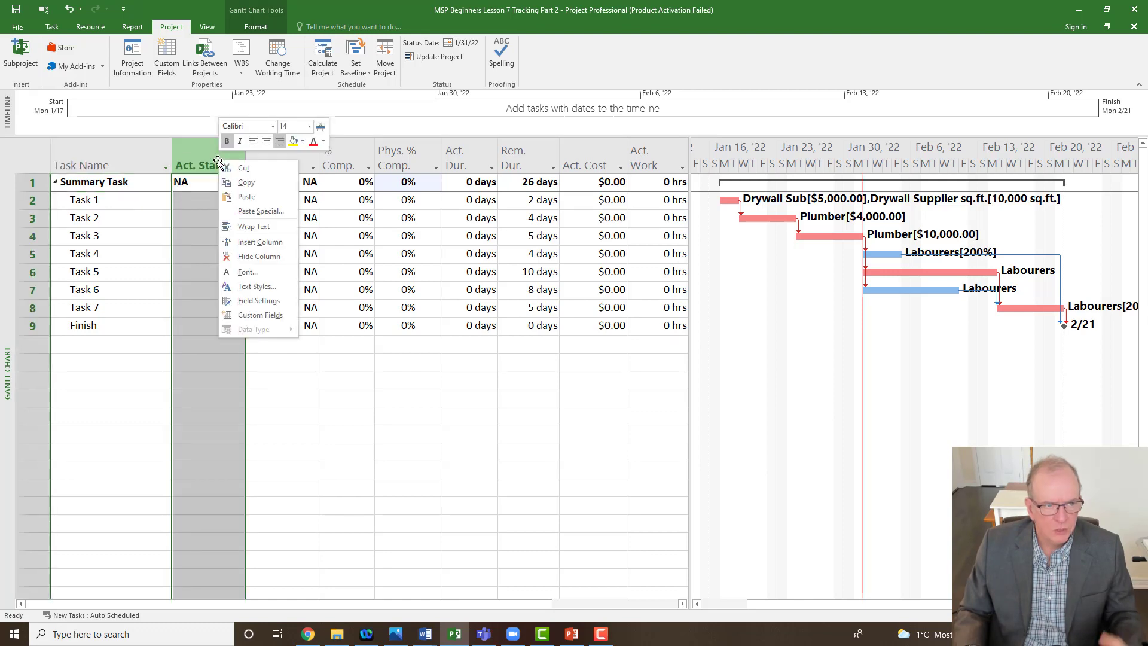
click(257, 242)
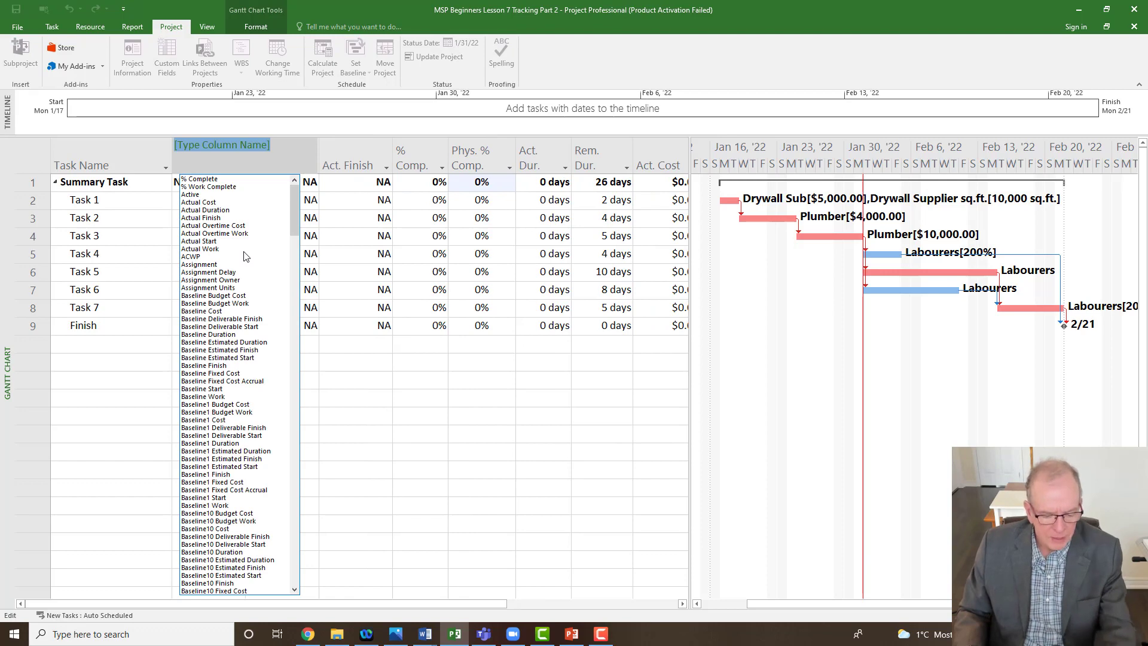
text(date1)
click(209, 304)
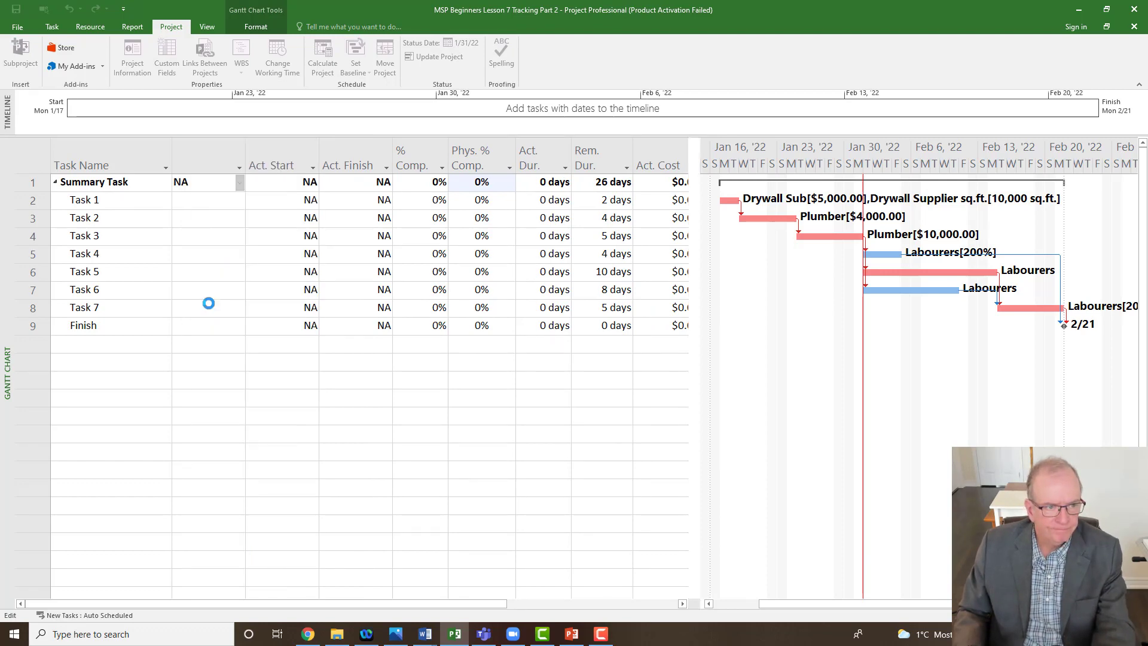
Set Task 1's duration to 3 days and its percent complete to 100%
click(201, 207)
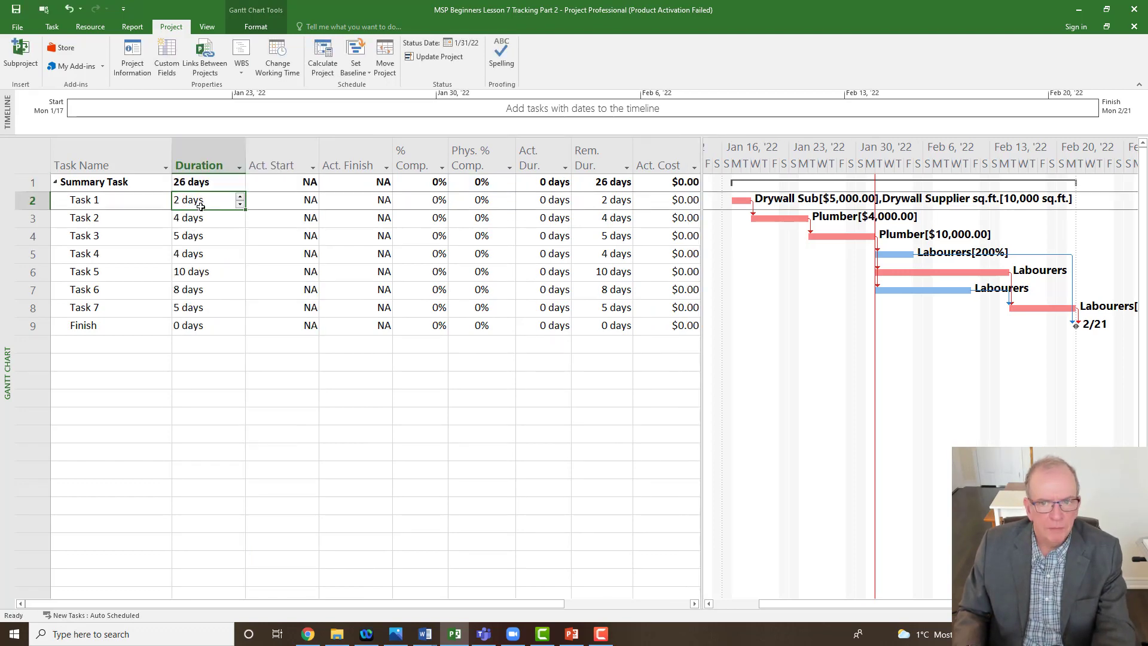
click(240, 198)
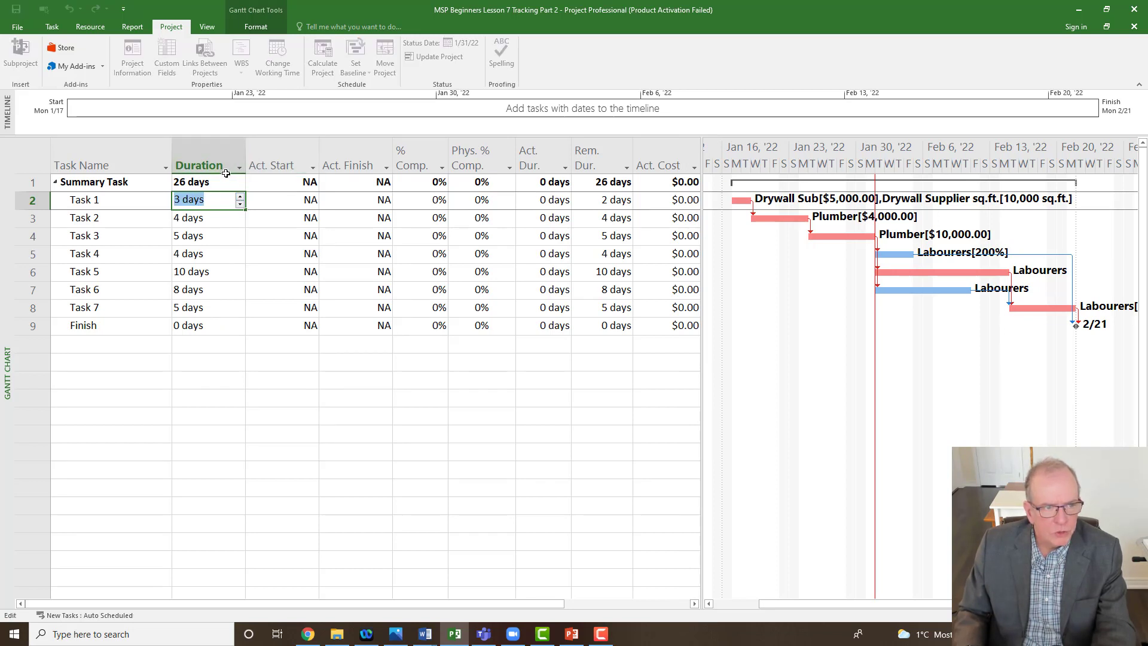
click(226, 217)
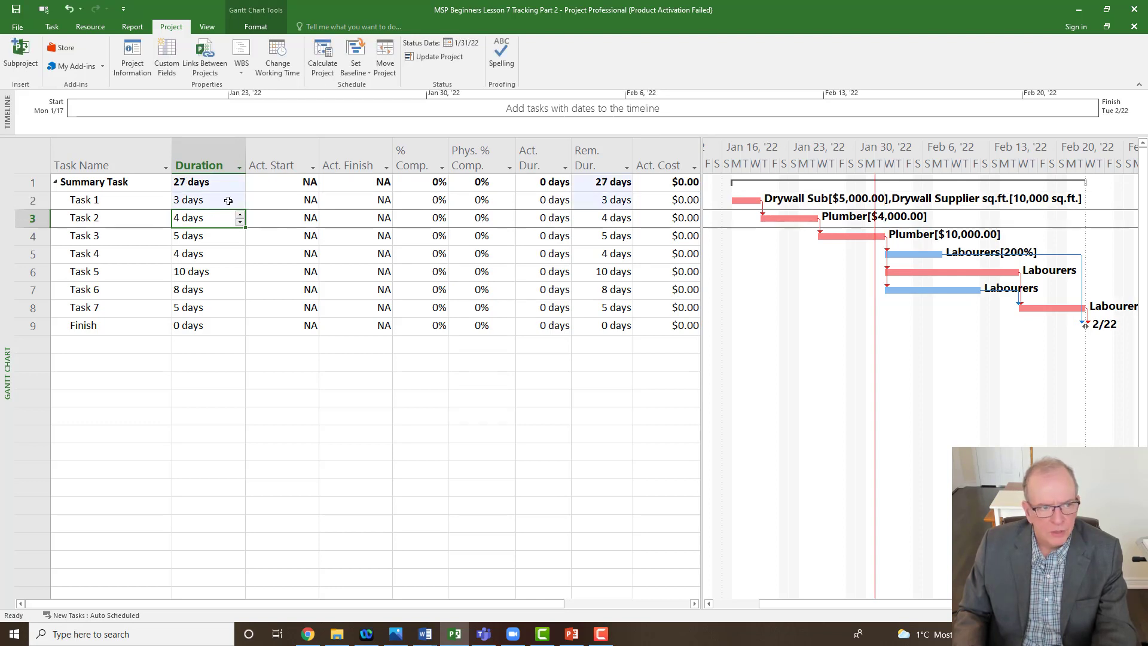
click(228, 201)
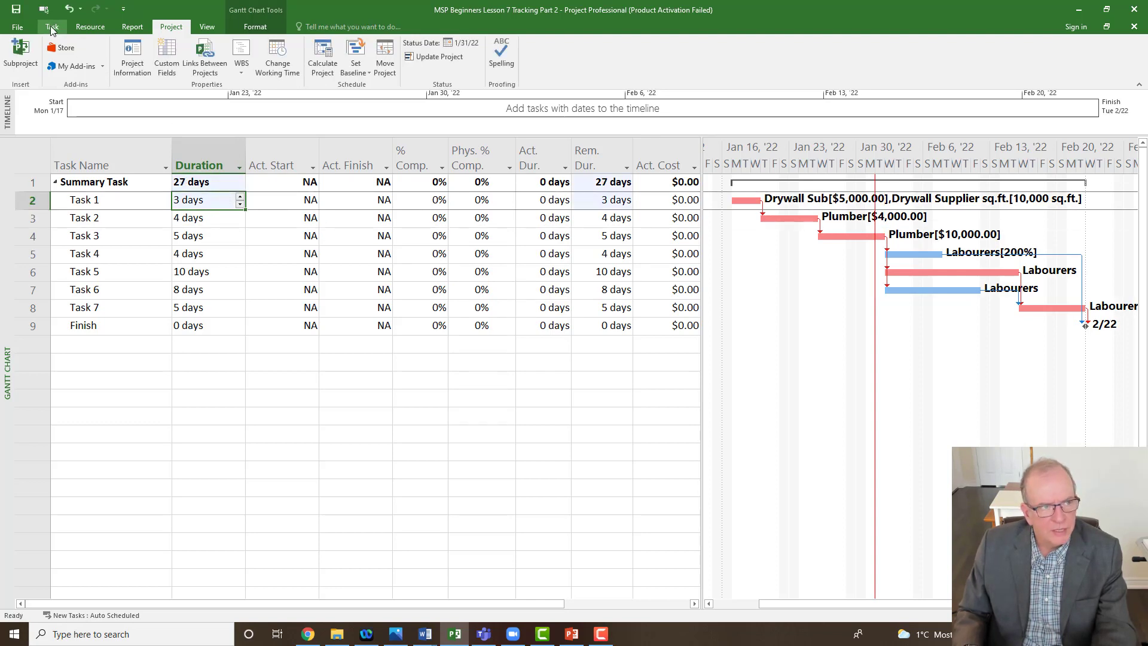
click(420, 202)
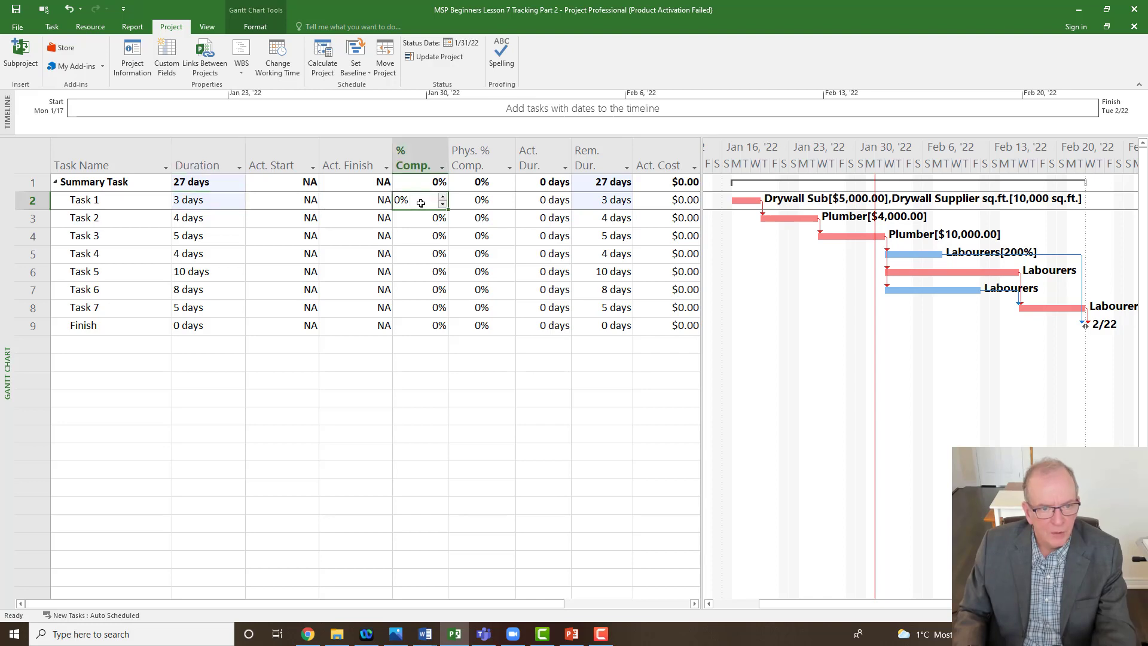
text(1)
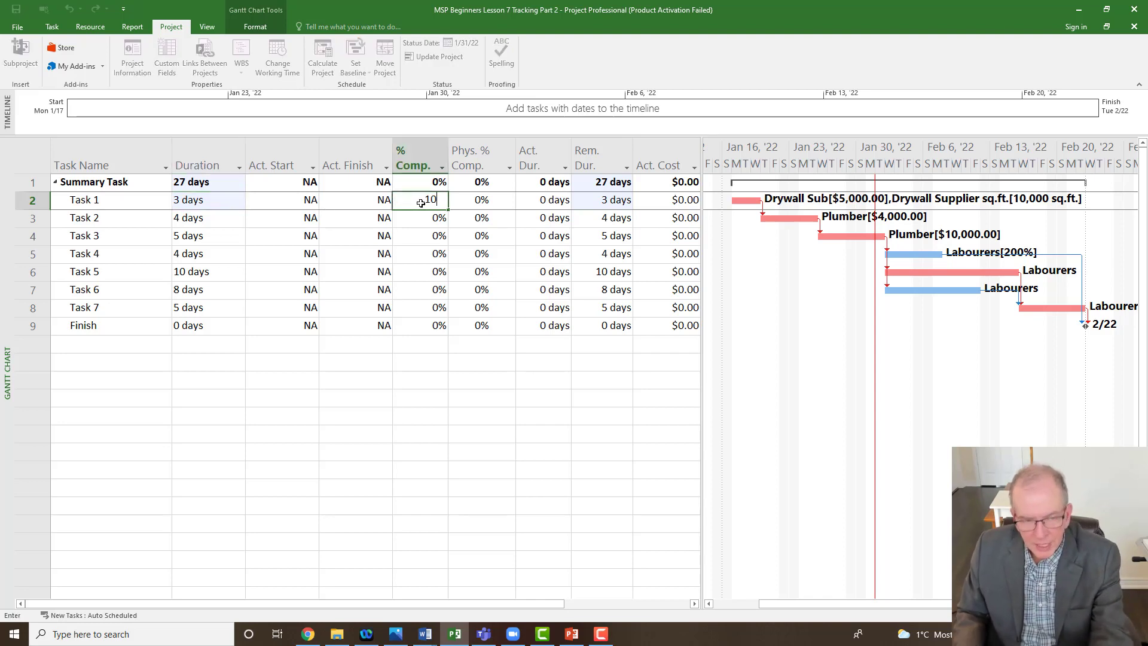
text(00)
click(380, 236)
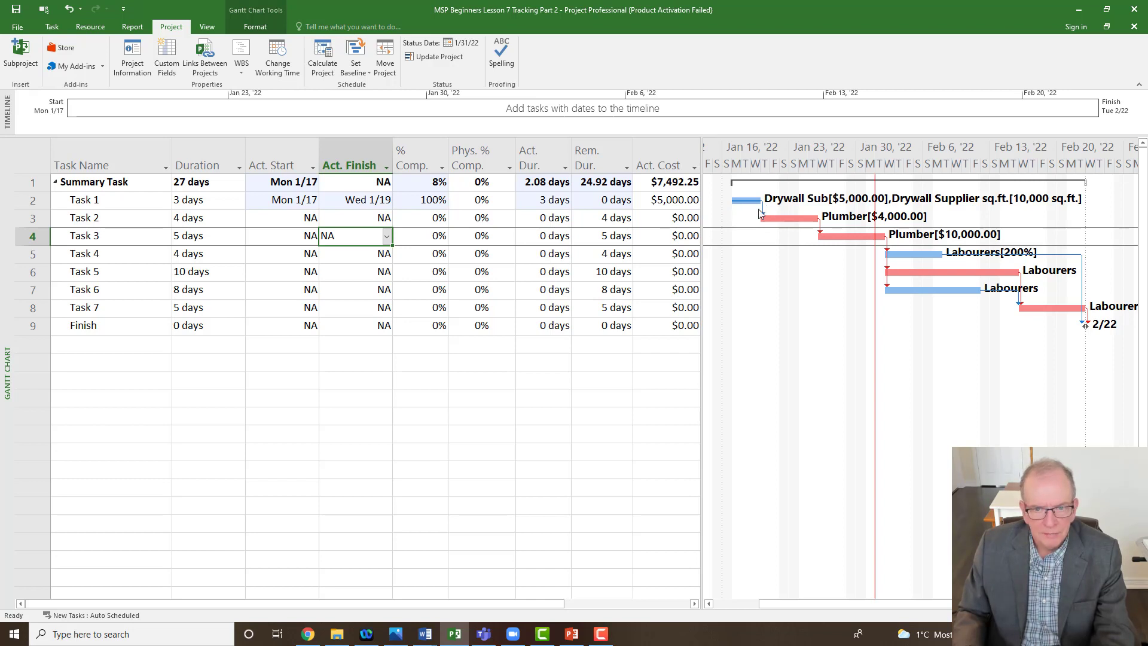
Set Task 2's duration to 5 days and mark the task 100% complete
click(210, 221)
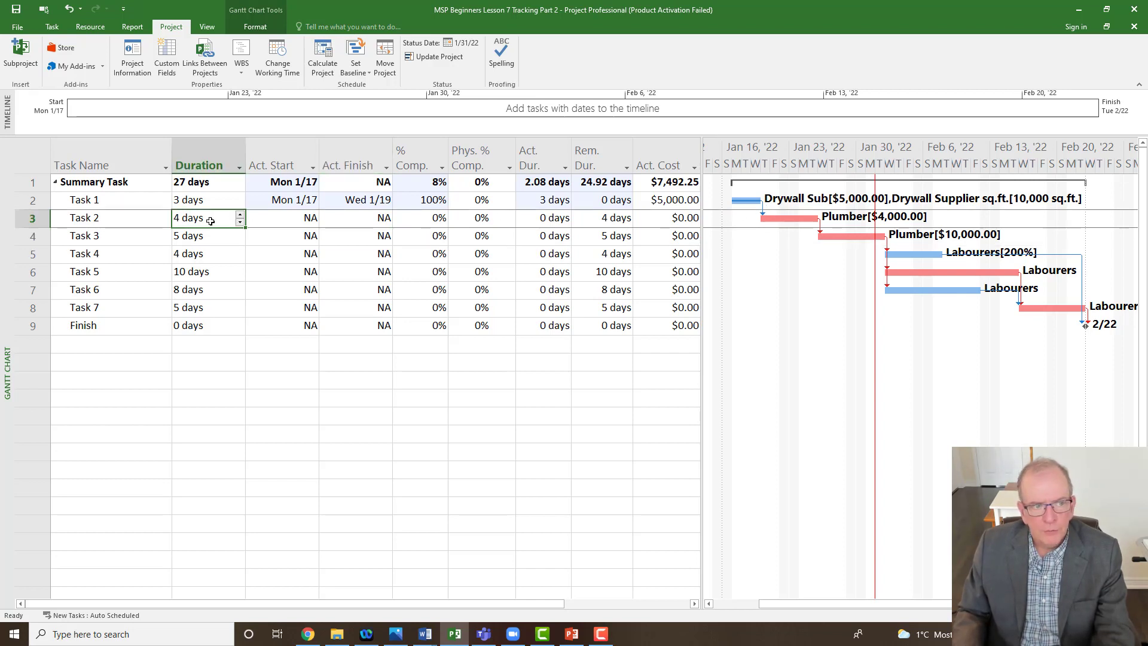
click(240, 216)
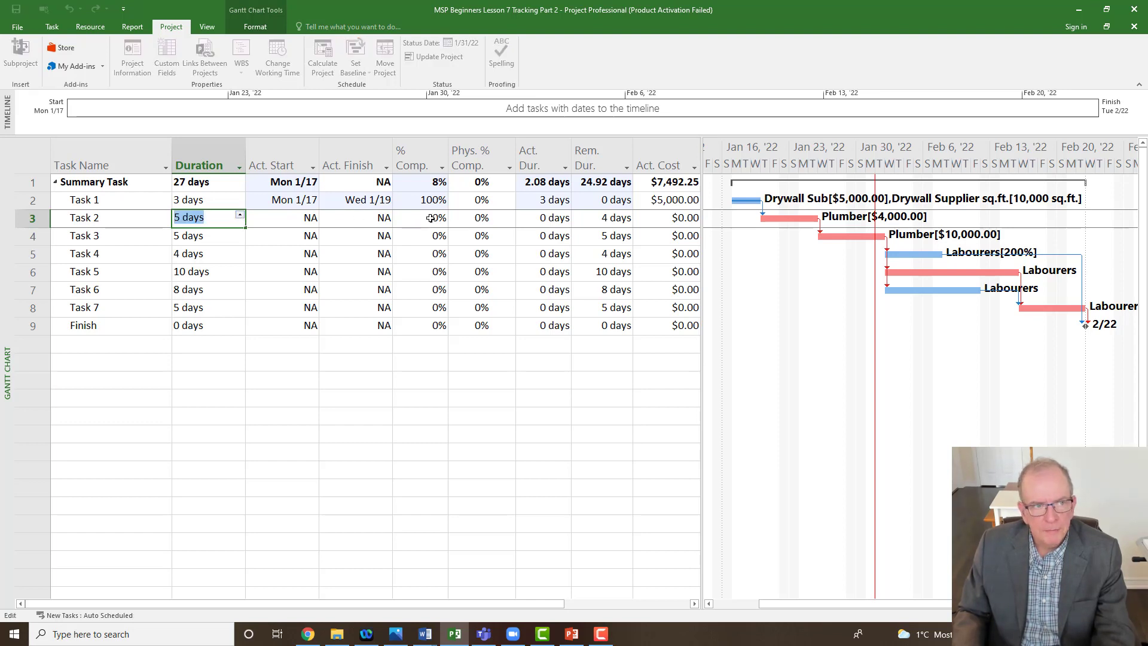
click(52, 26)
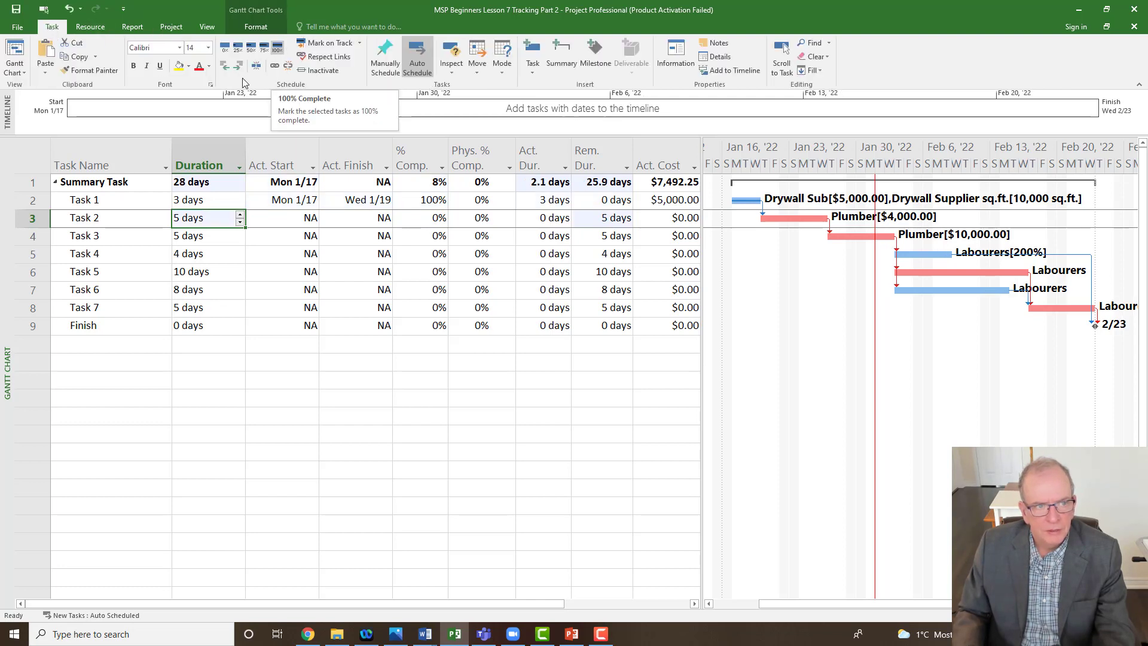
click(140, 220)
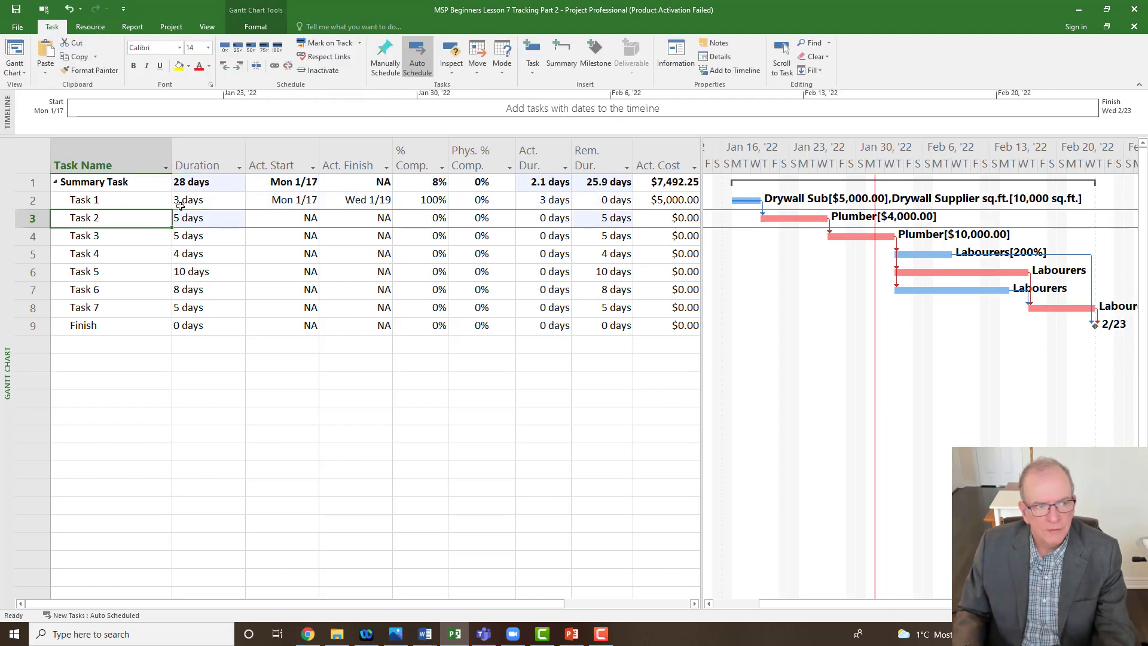
click(278, 49)
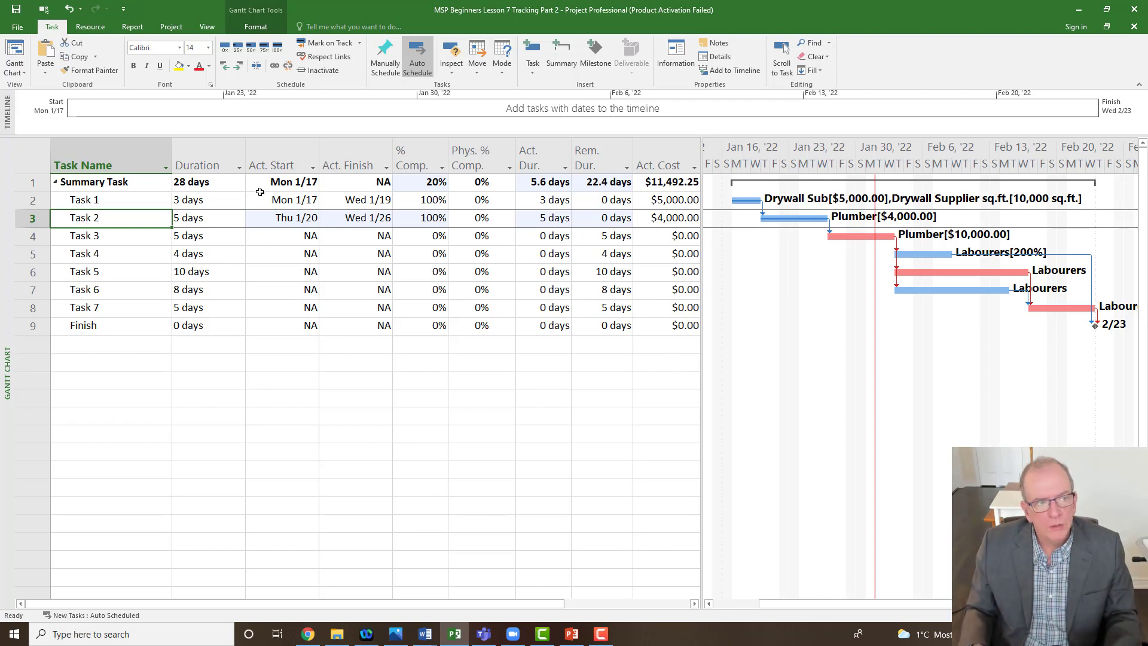
Mark all tasks in the project as on track up to the status date
click(43, 150)
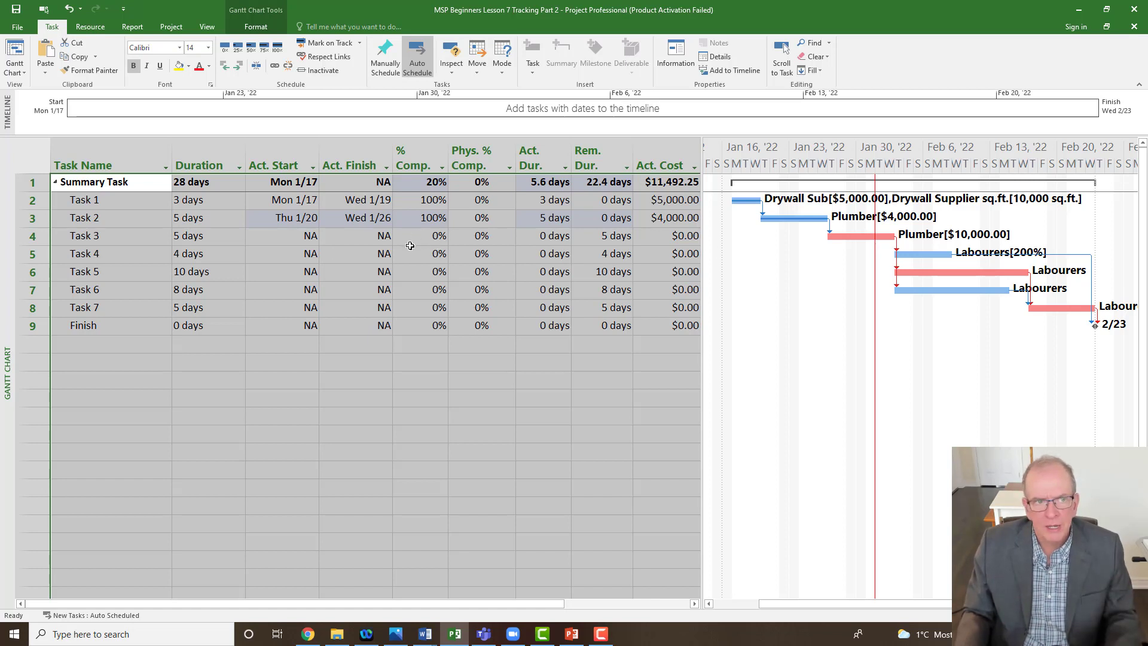
click(318, 43)
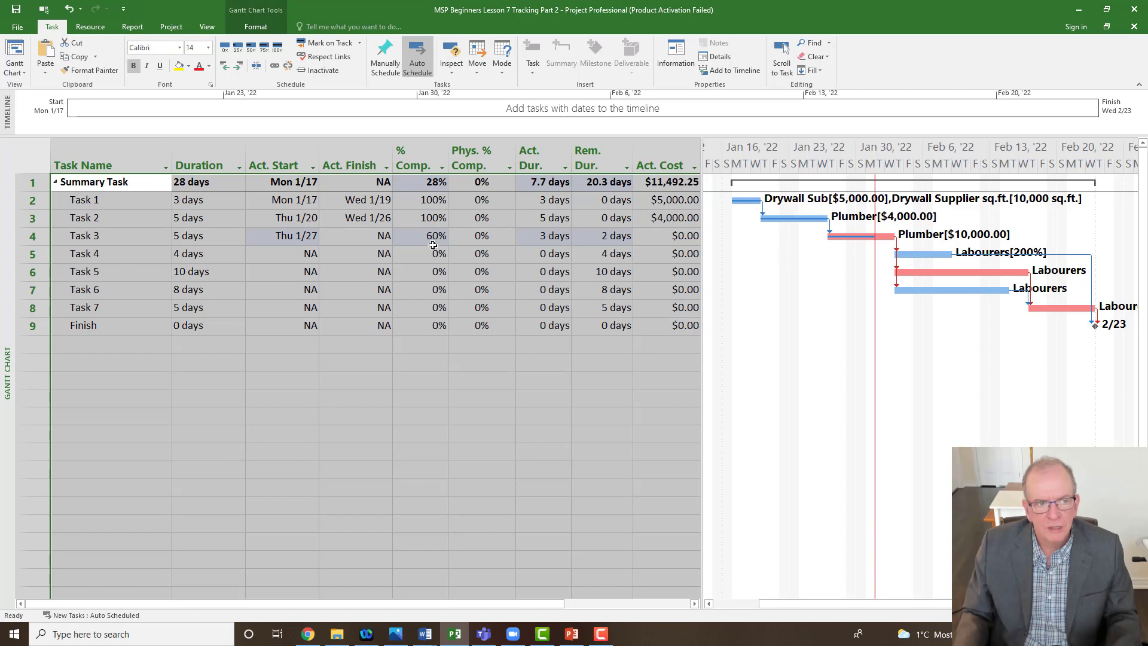
click(387, 413)
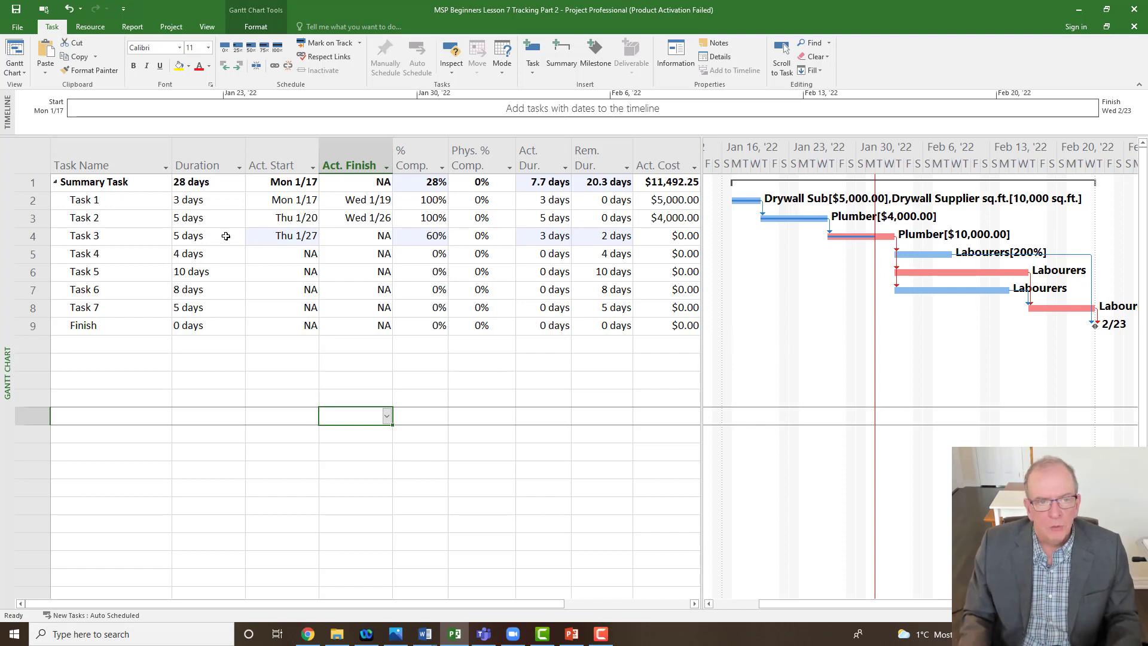
Show the Variance table to compare the scheduled start and finish dates with the baseline dates
click(27, 160)
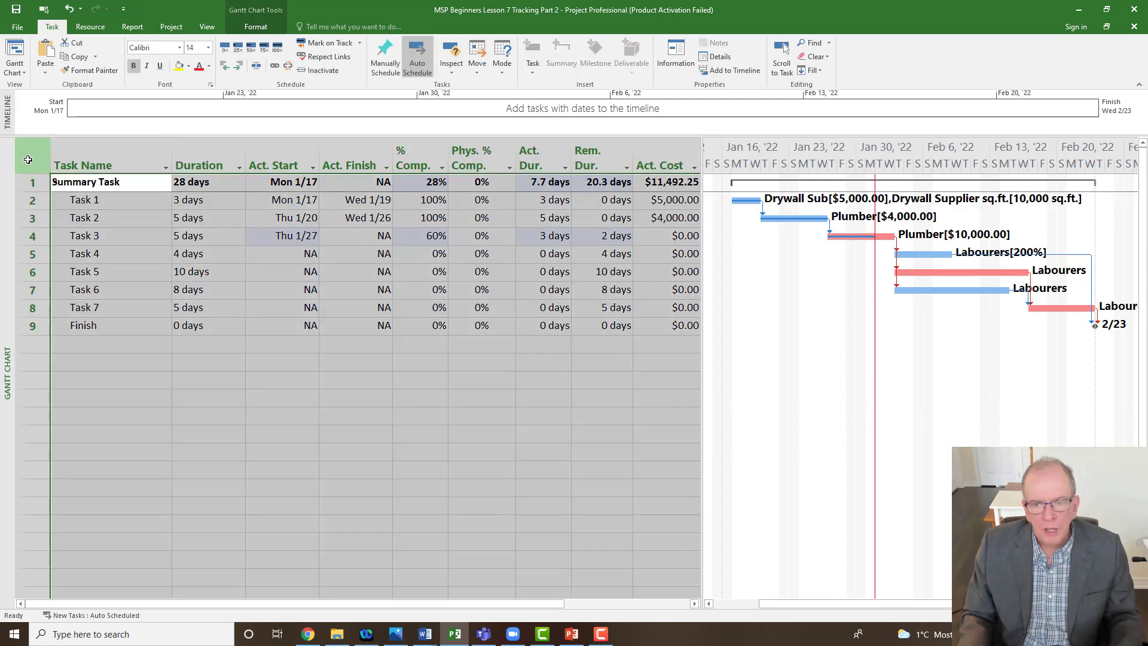
right_click(28, 154)
key(Escape)
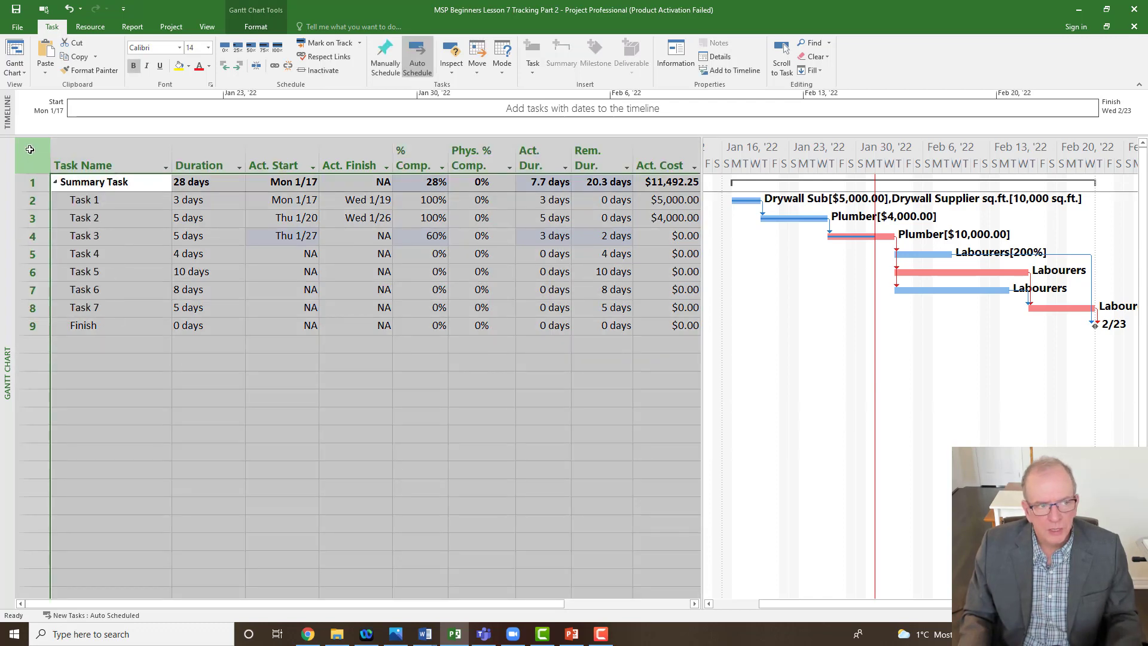
right_click(31, 149)
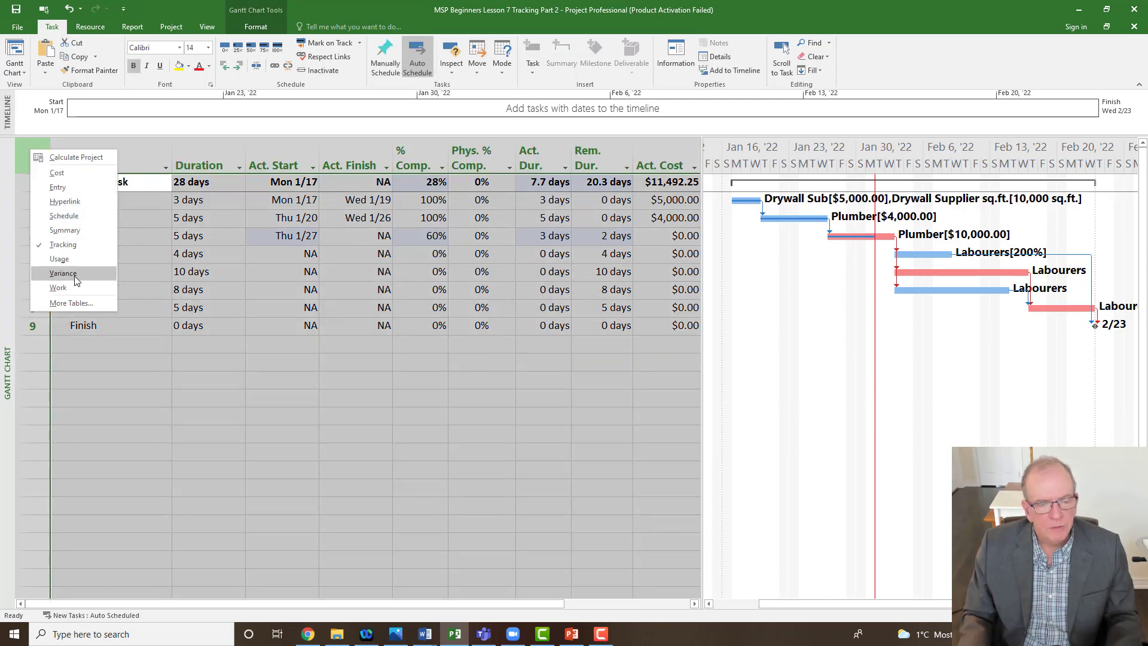
click(63, 274)
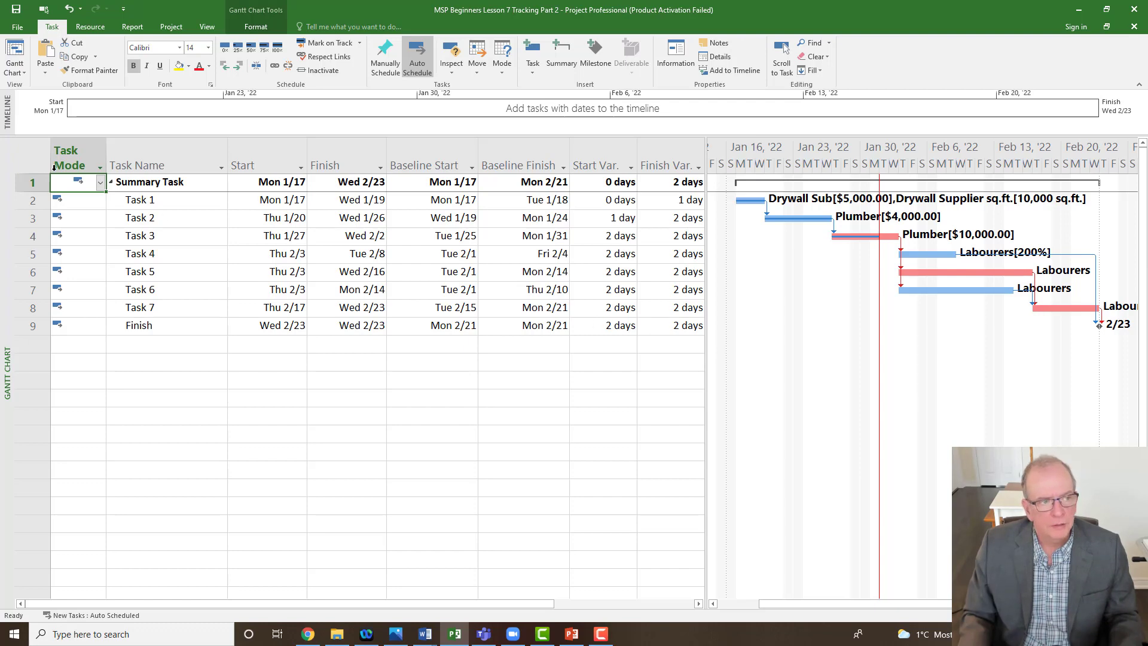
Show the Cost table and examine the Summary Task's cost variance
click(33, 156)
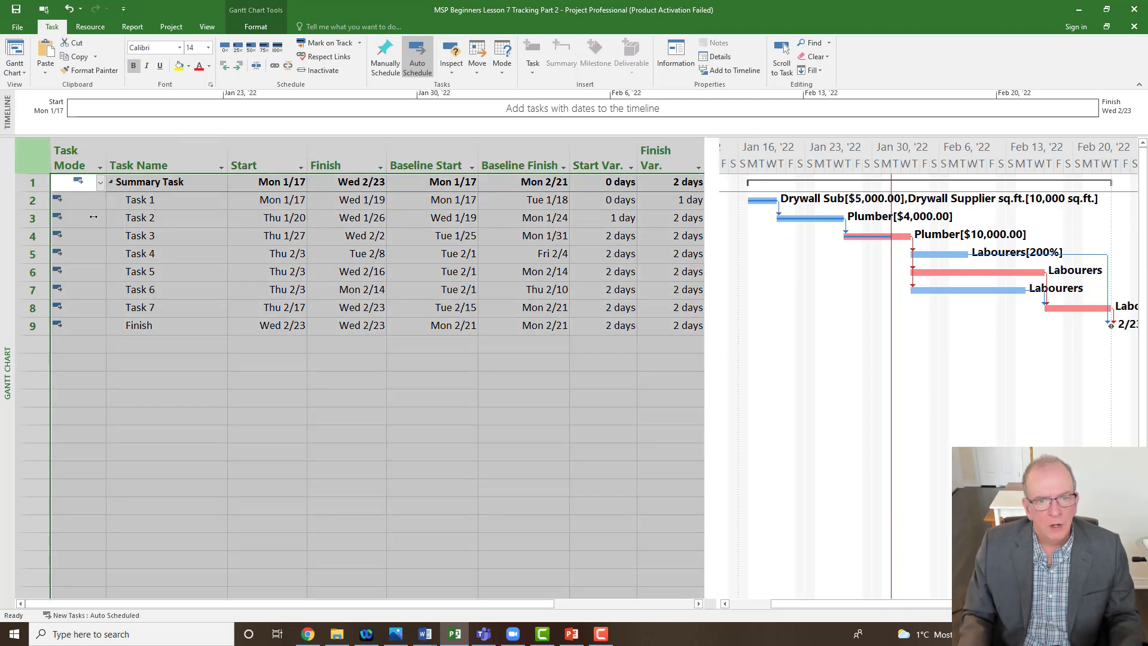
click(93, 216)
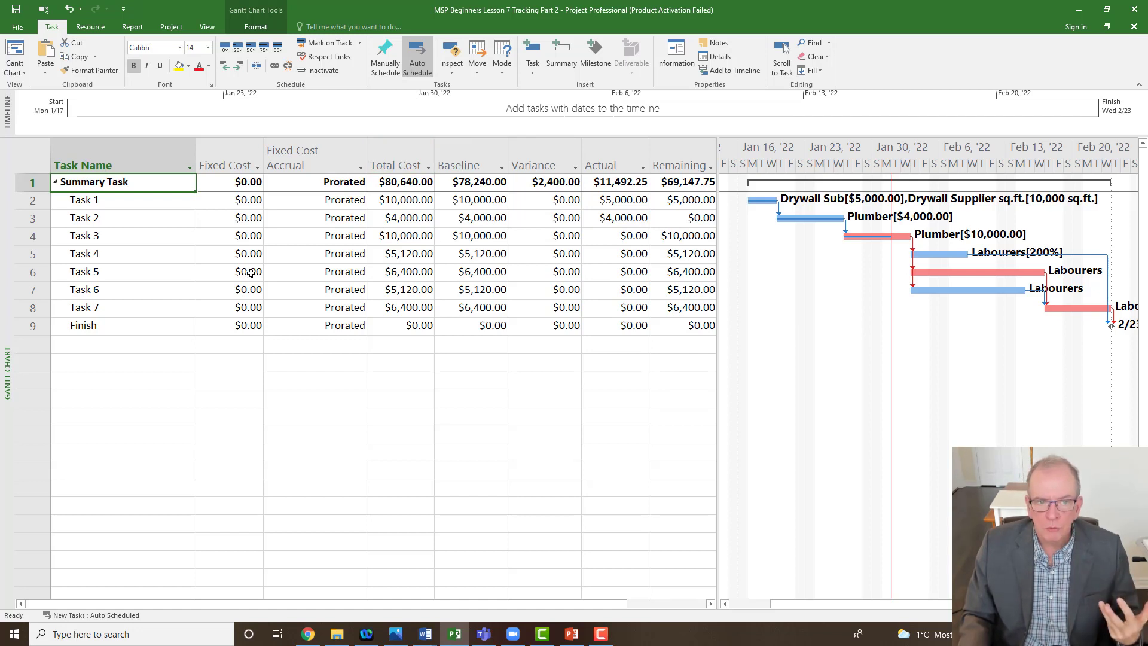
click(548, 183)
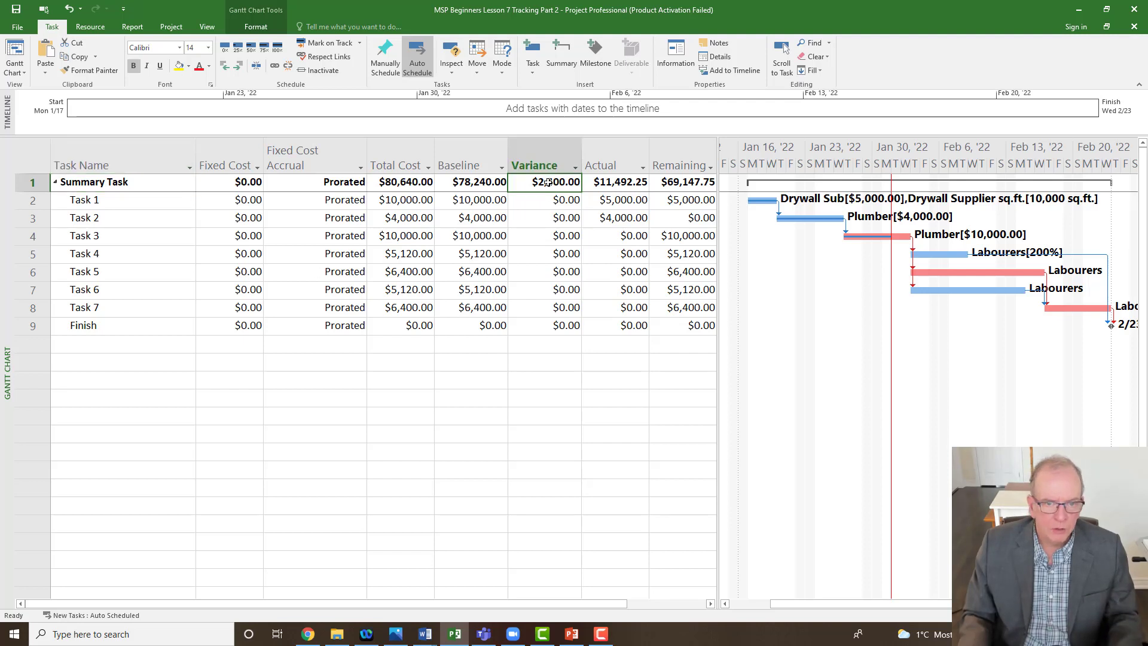
Switch the task table back to Entry and widen the table area to show the Resource Names column
click(24, 151)
right_click(27, 145)
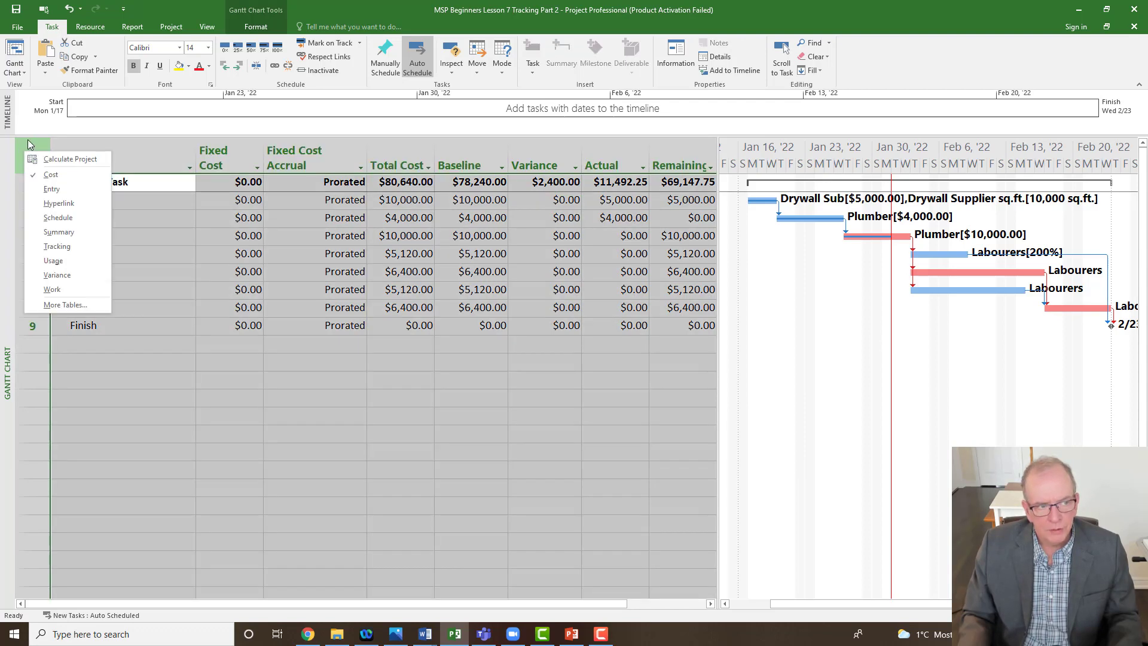
click(53, 190)
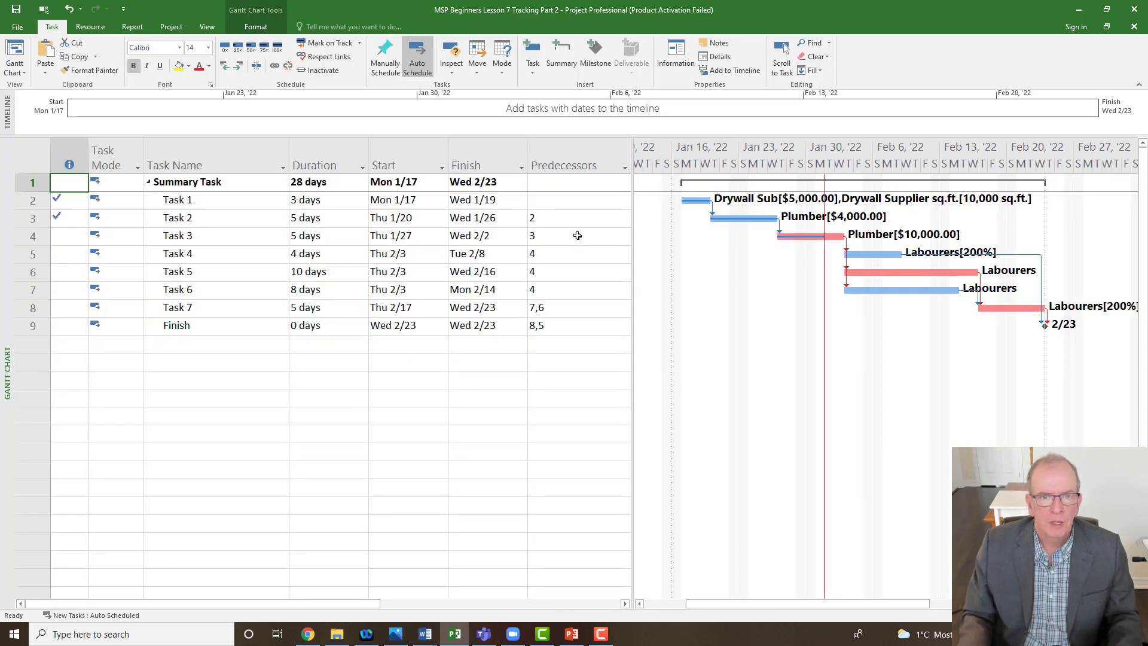
drag(632, 221, 782, 228)
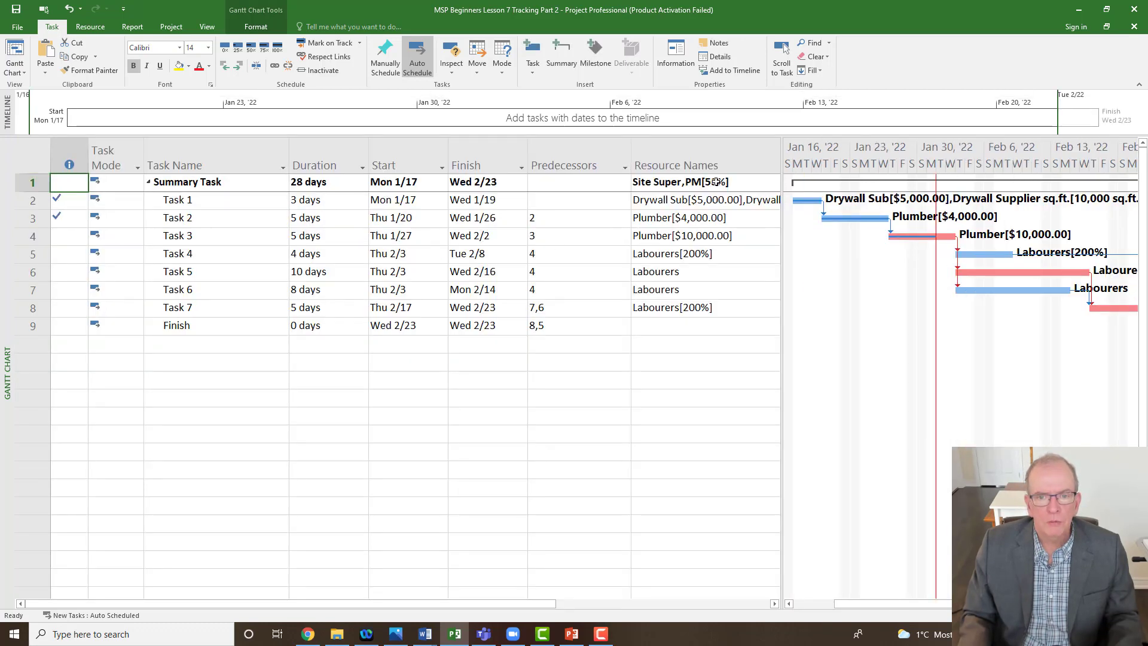
click(717, 187)
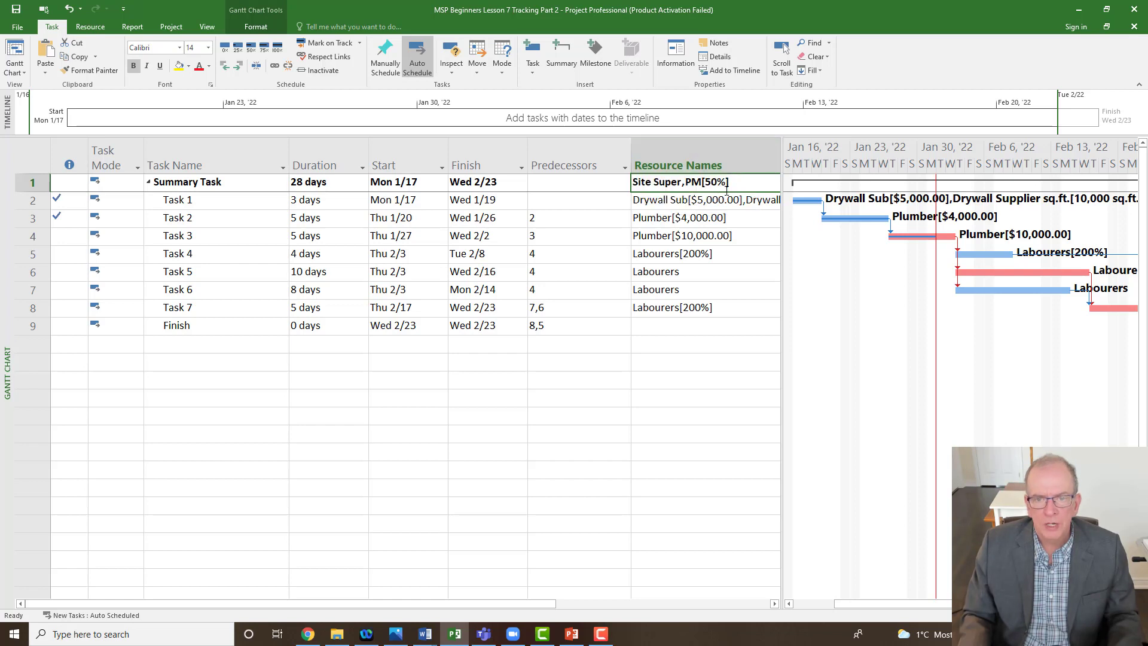
drag(781, 200, 750, 201)
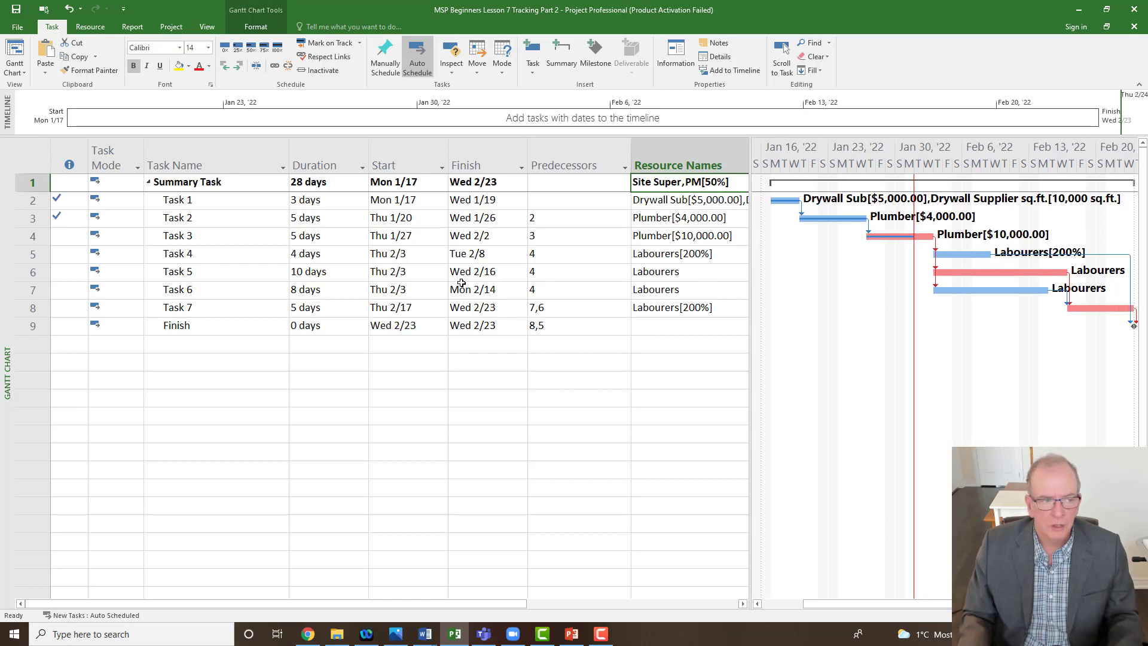
Switch to the Resource Sheet view and apply the Cost table to it
right_click(3, 347)
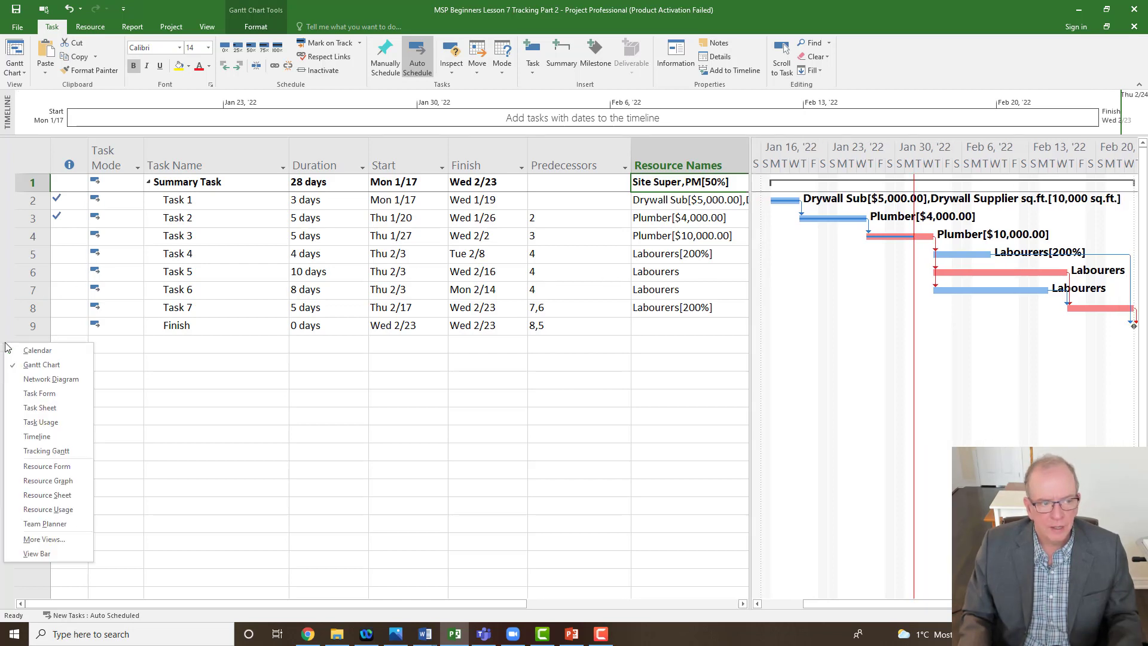
click(46, 496)
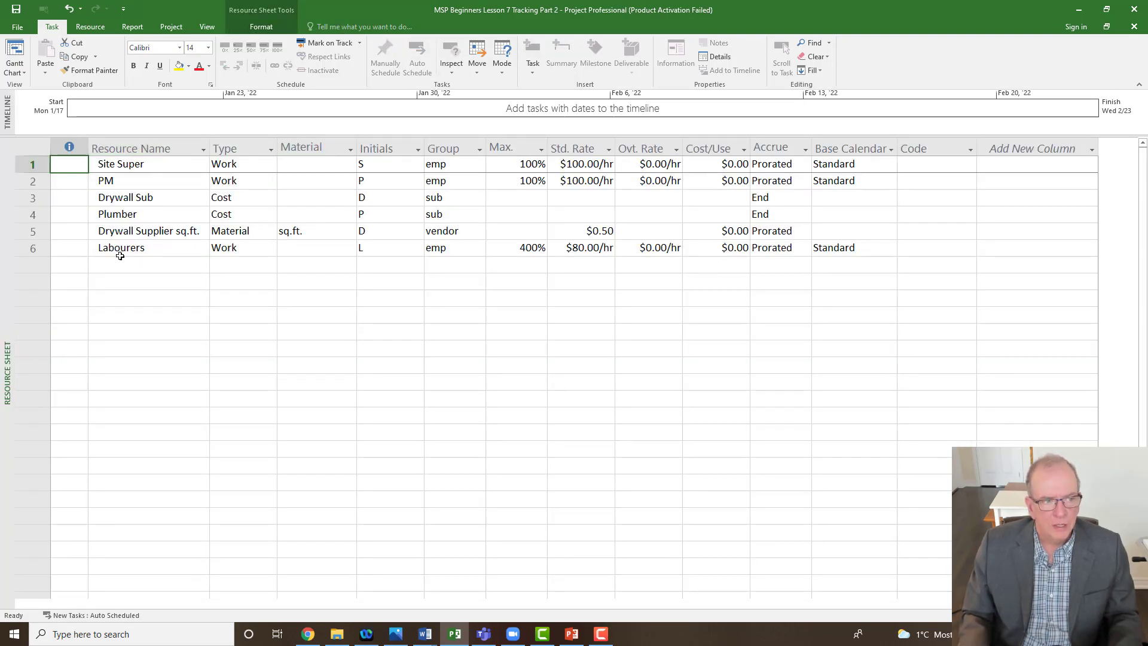
click(34, 144)
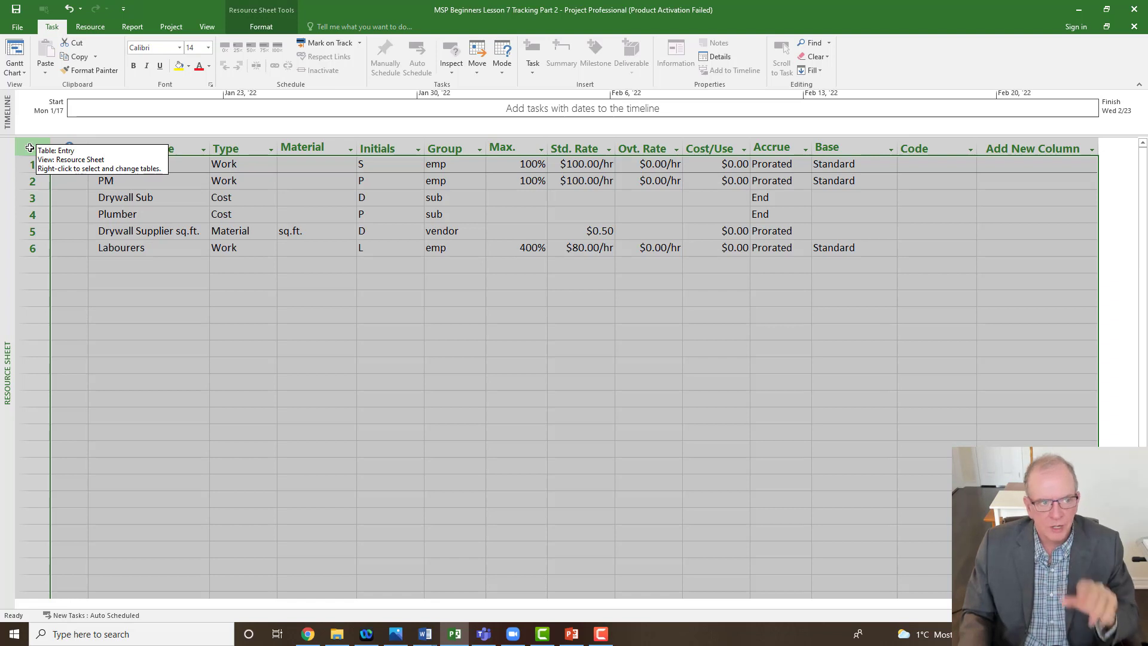
right_click(30, 148)
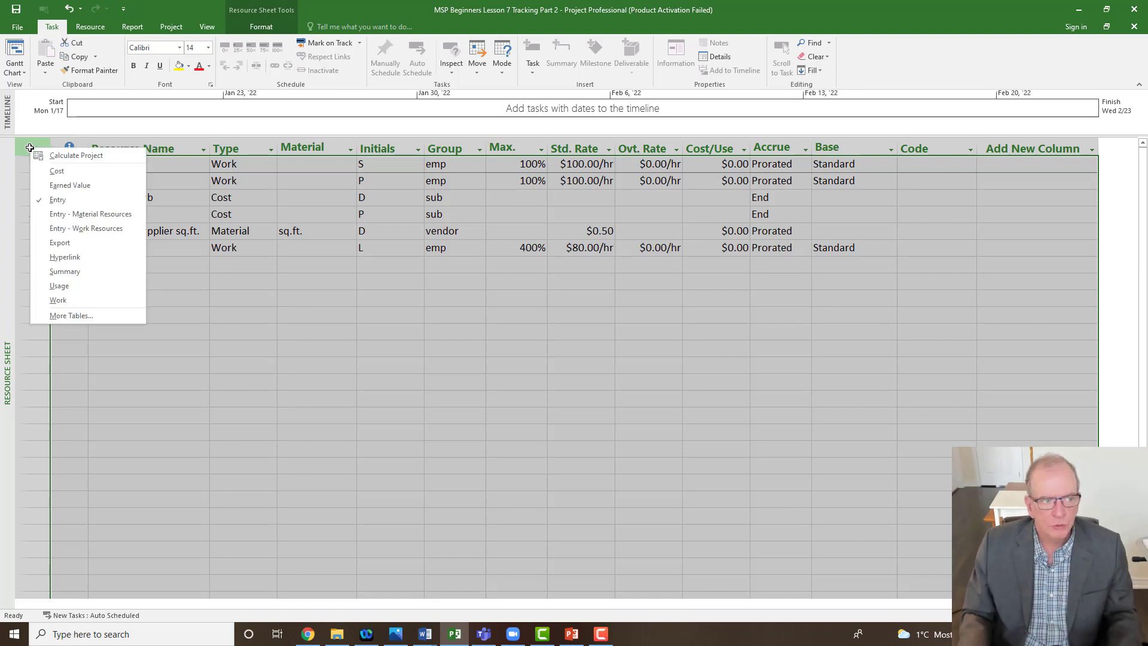
click(59, 171)
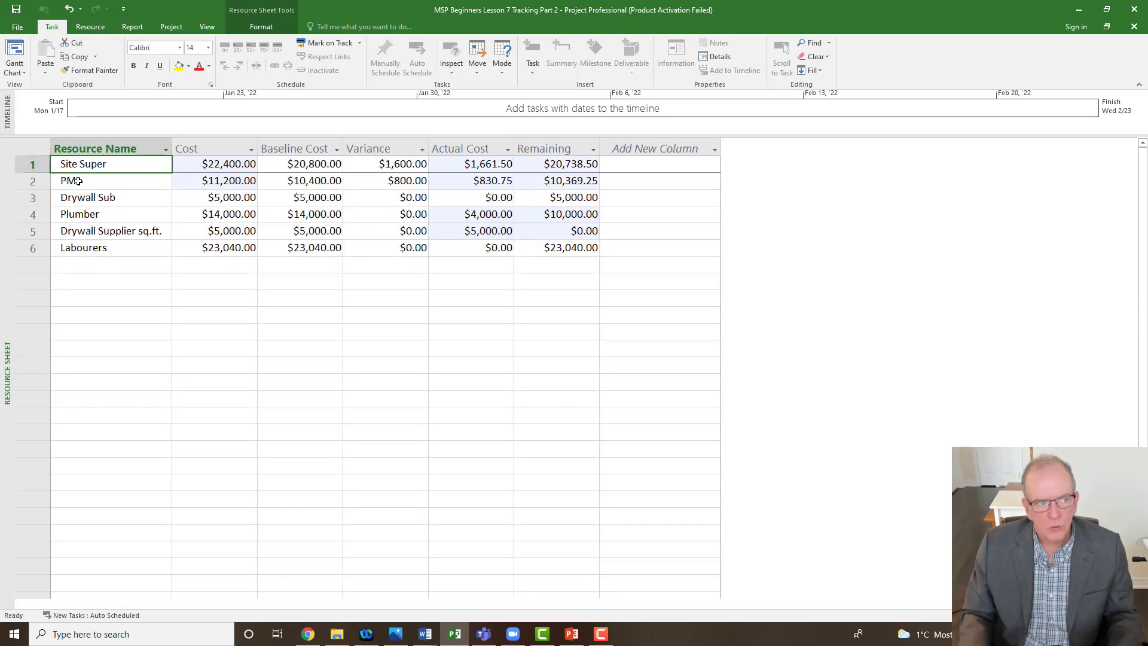
Examine the cost variances of the Site Super and PM resources
right_click(28, 146)
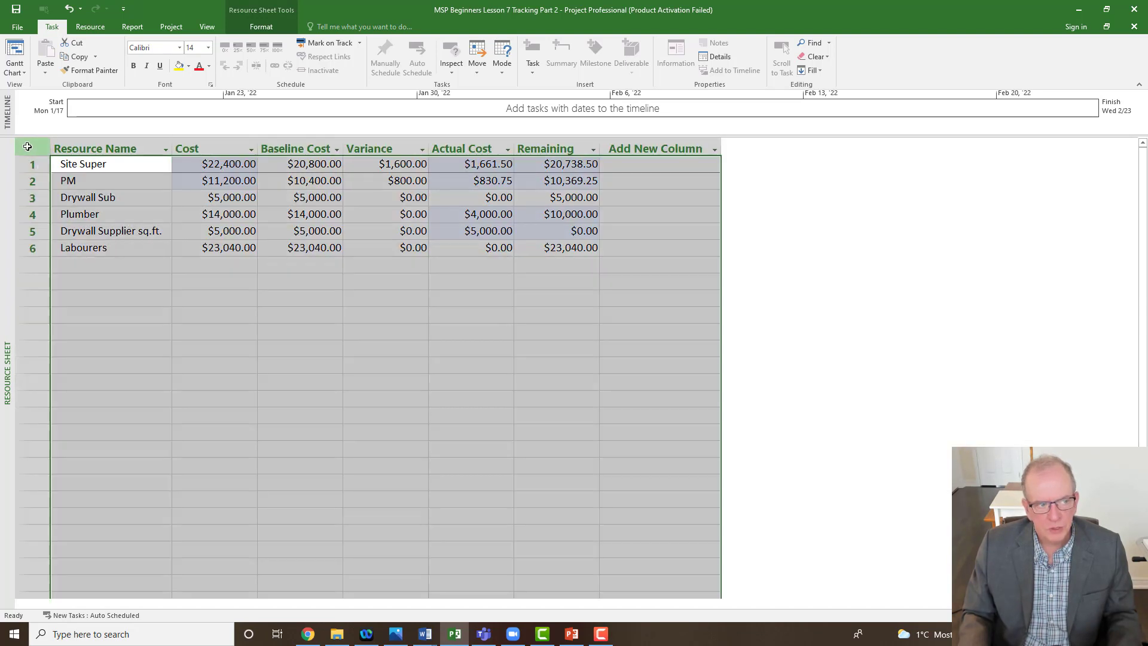
key(Escape)
click(414, 165)
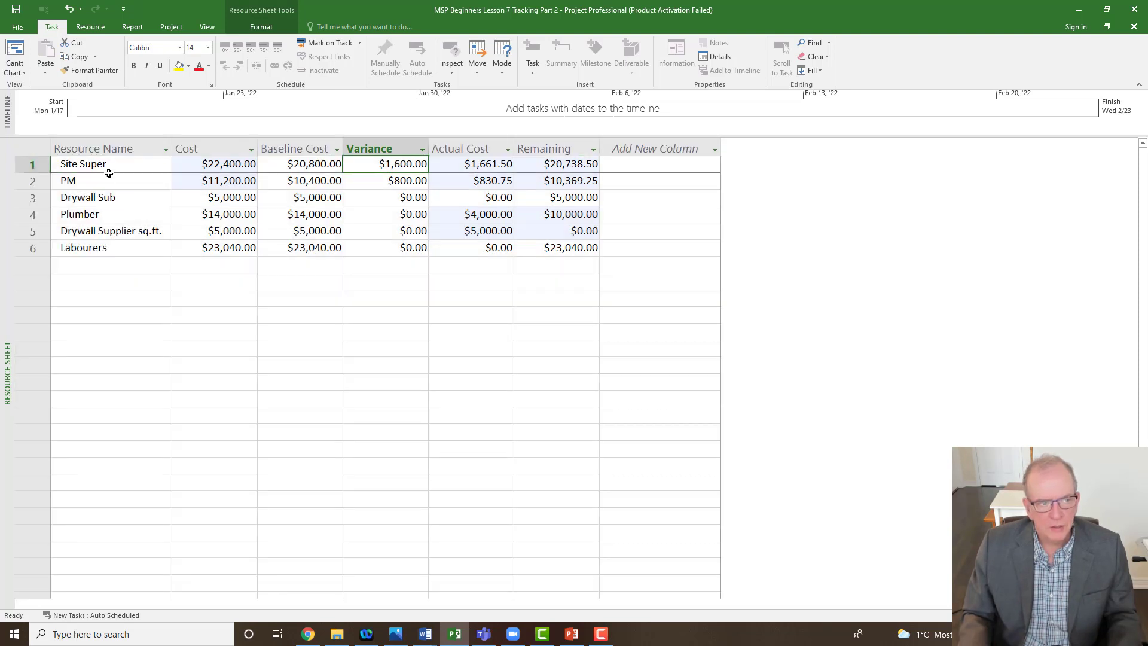
click(402, 182)
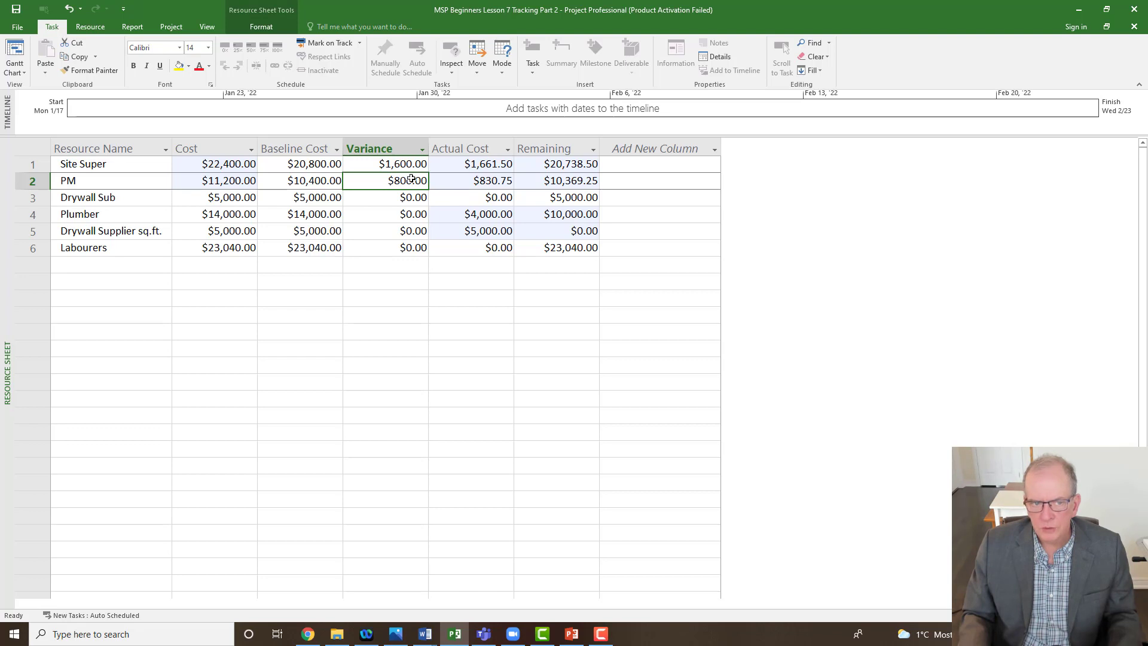
click(376, 167)
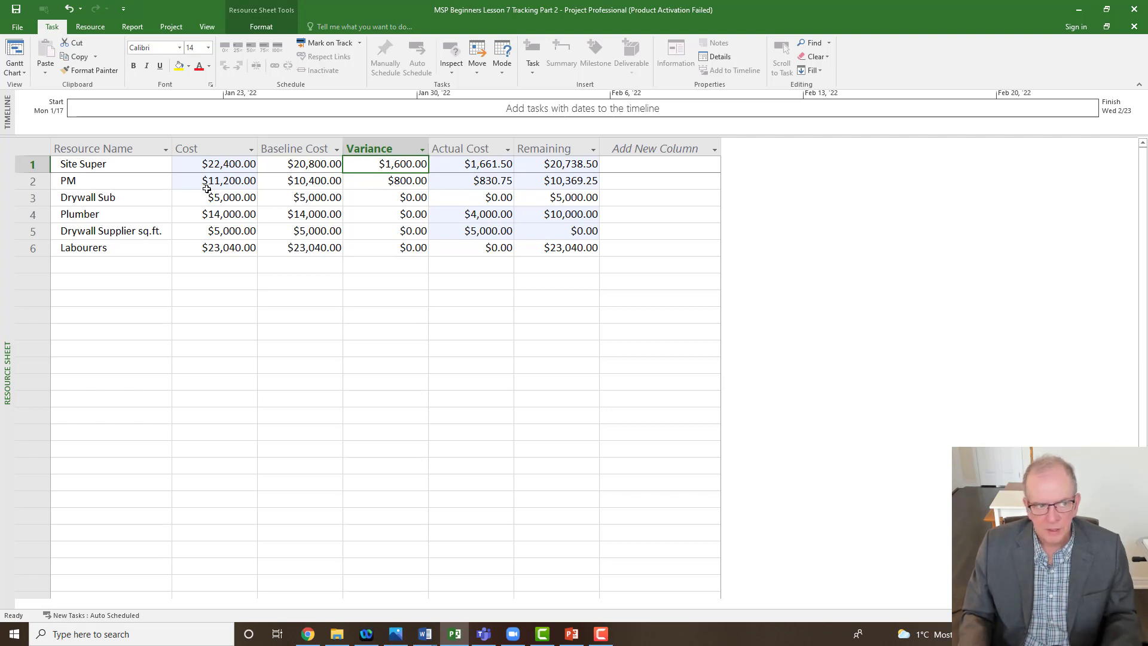
click(383, 186)
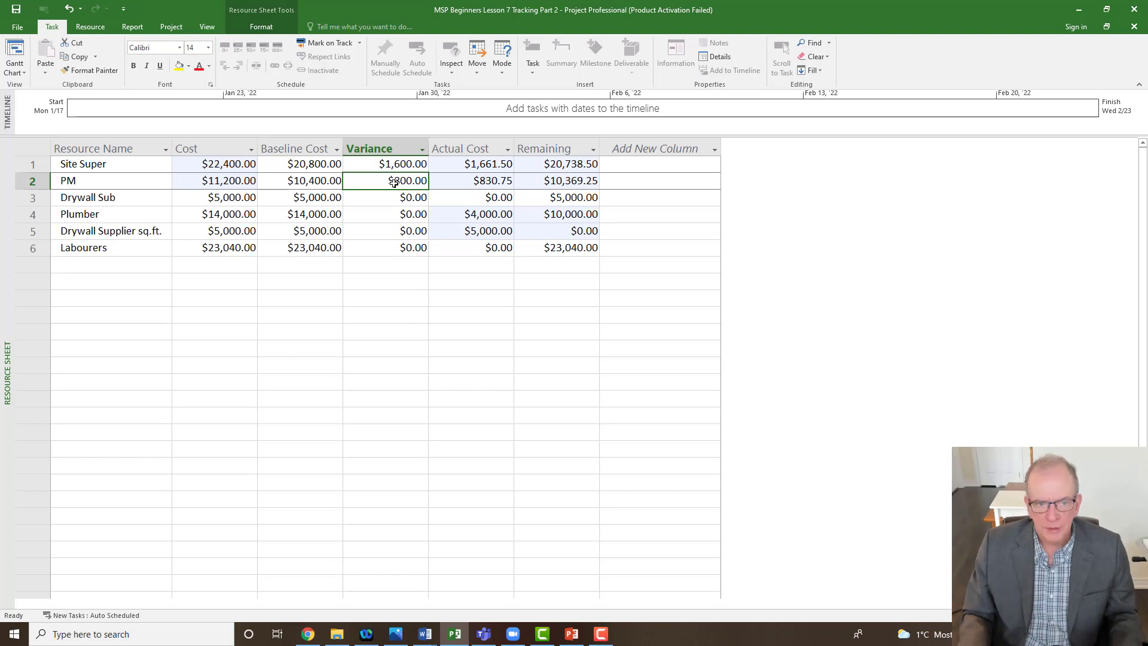
click(365, 283)
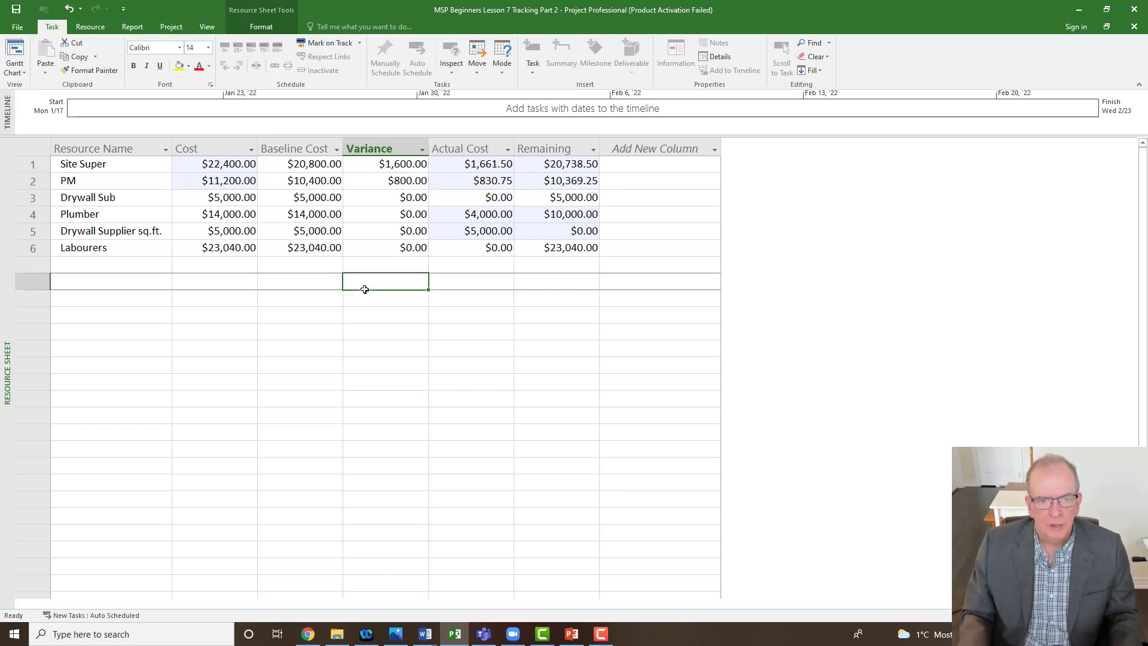
Review the actual and remaining costs of the resources, comparing them with the Site Super's total cost
click(464, 177)
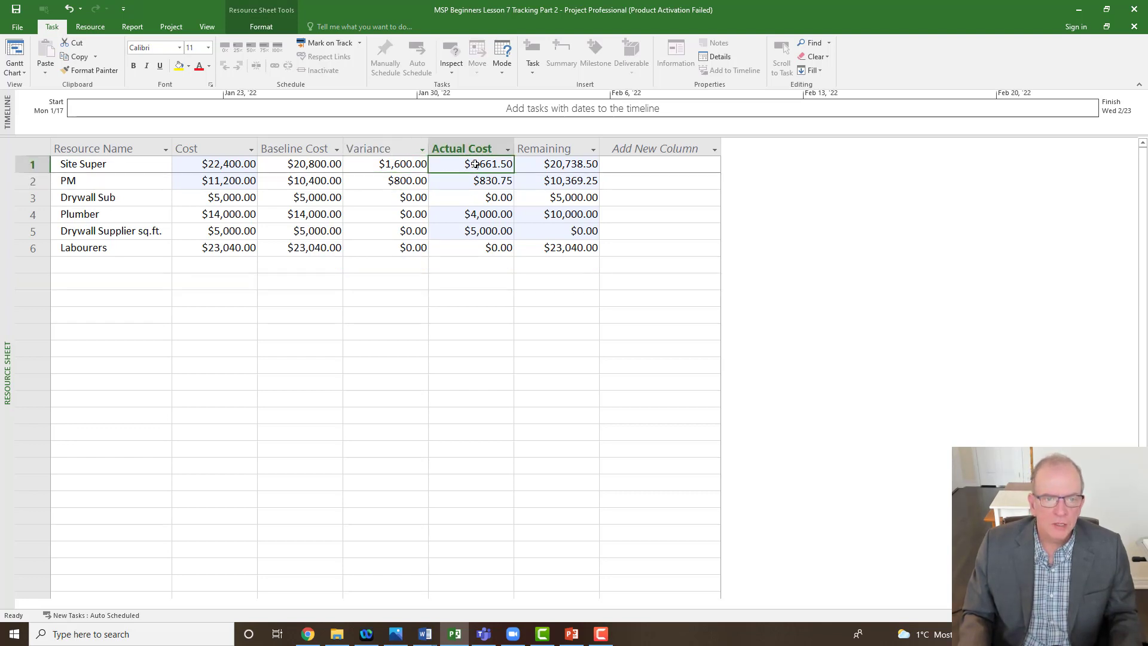
click(499, 217)
click(496, 230)
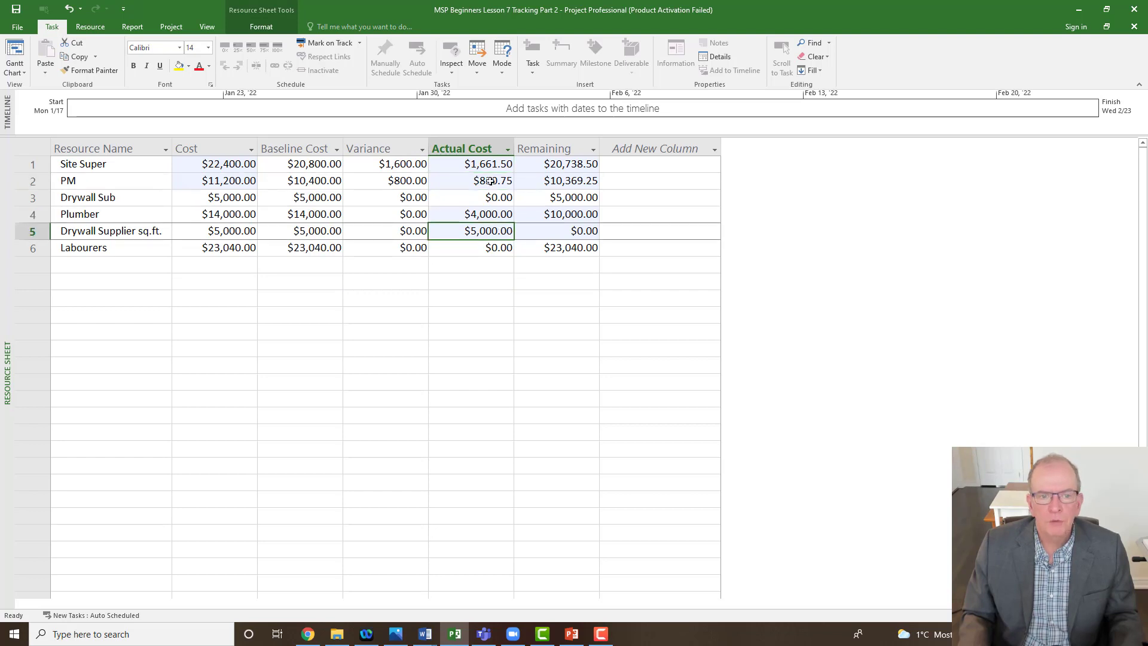
click(492, 168)
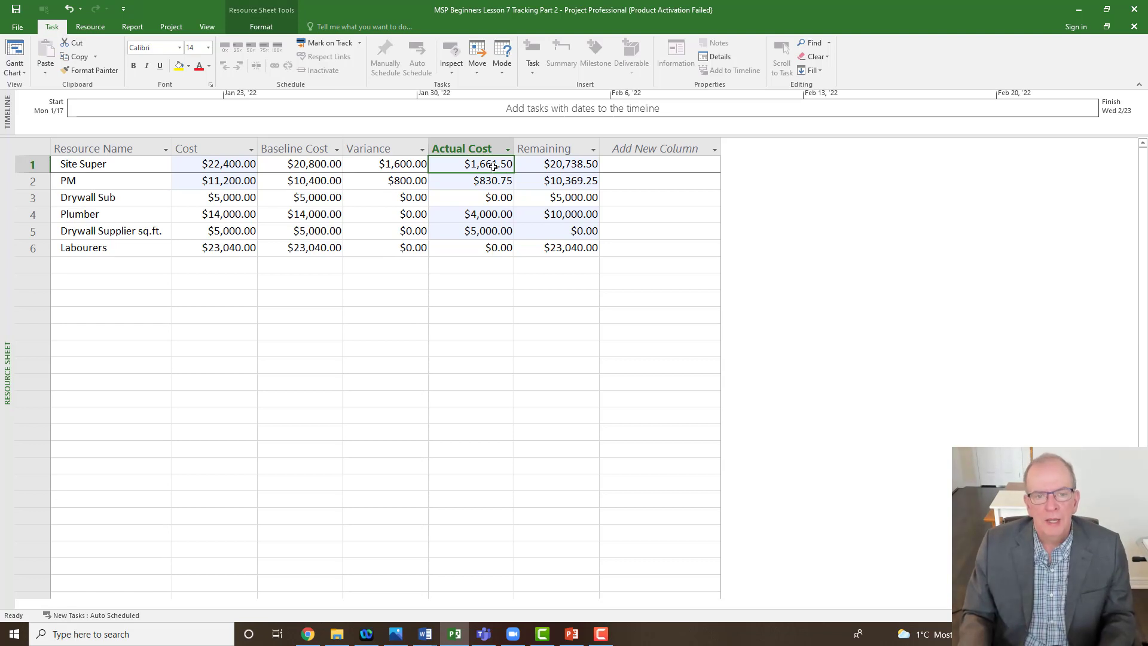
click(543, 165)
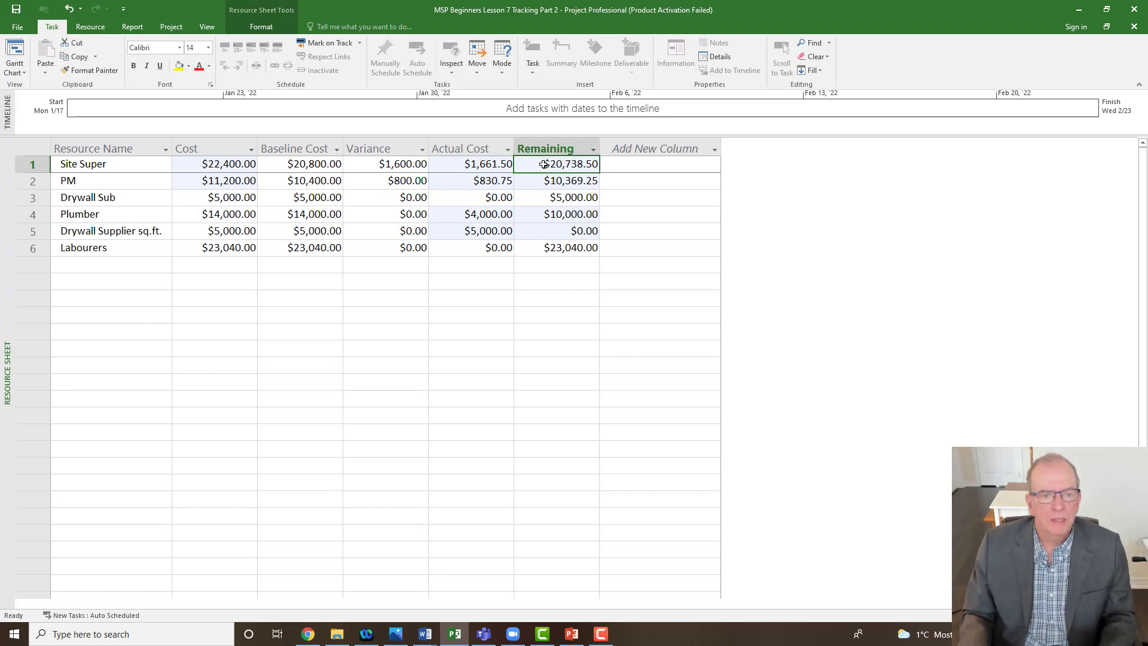
click(224, 164)
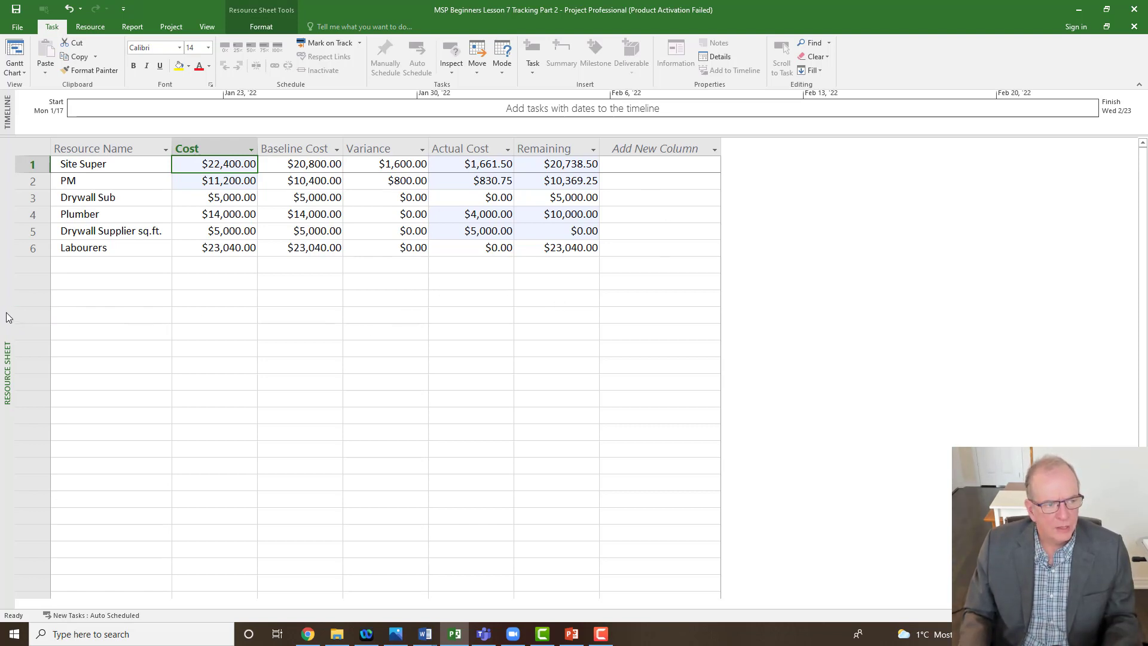
Switch the Resource Sheet to the Entry table and back to the Cost table
click(42, 140)
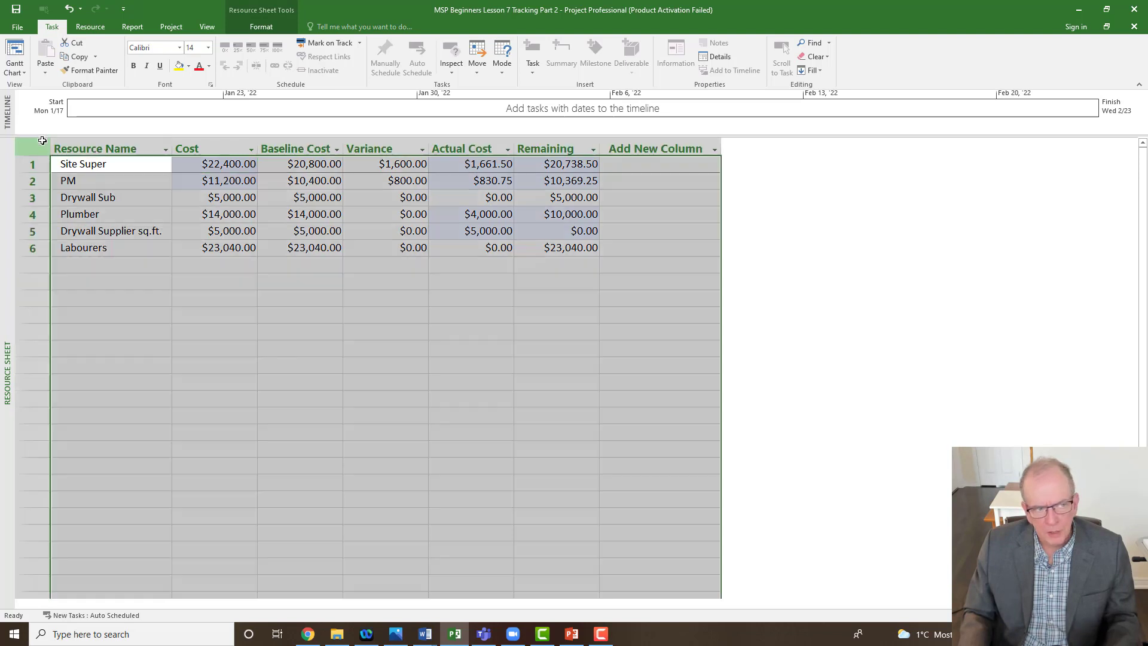
right_click(41, 140)
key(Down)
key(Down)
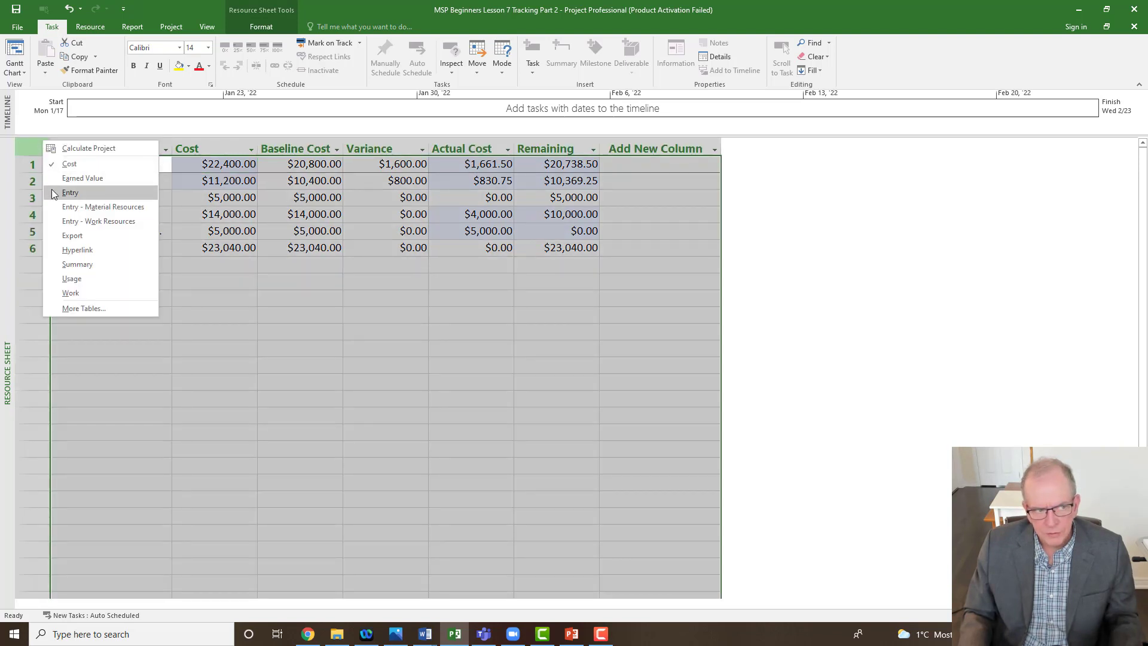
key(Return)
click(35, 146)
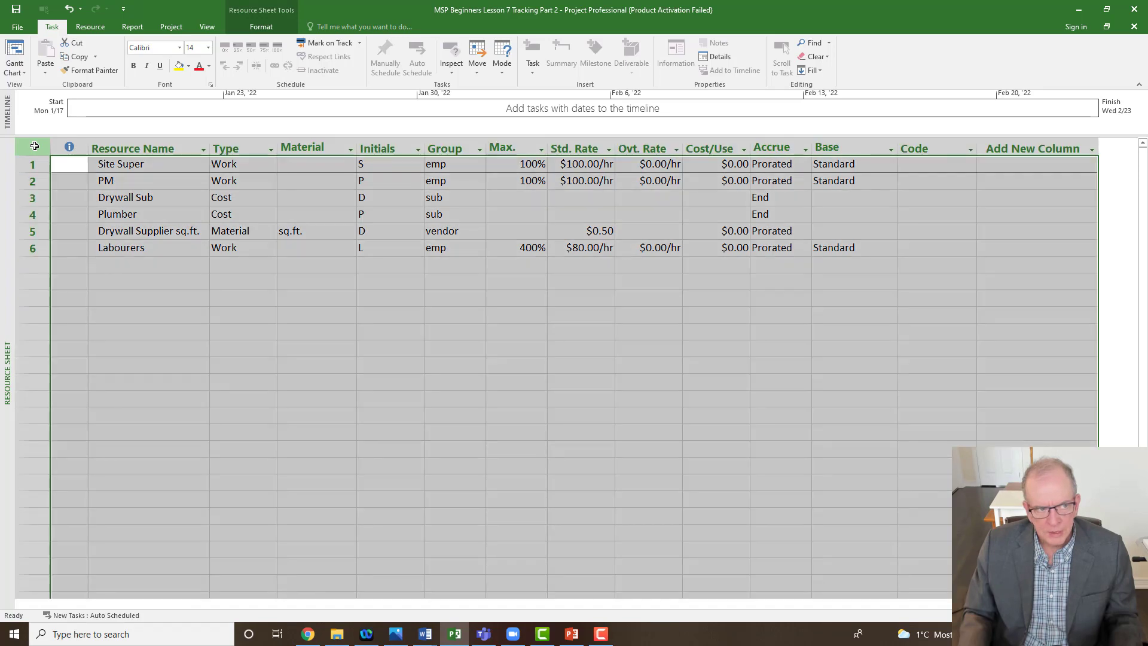
right_click(35, 146)
key(Down)
key(Return)
click(27, 141)
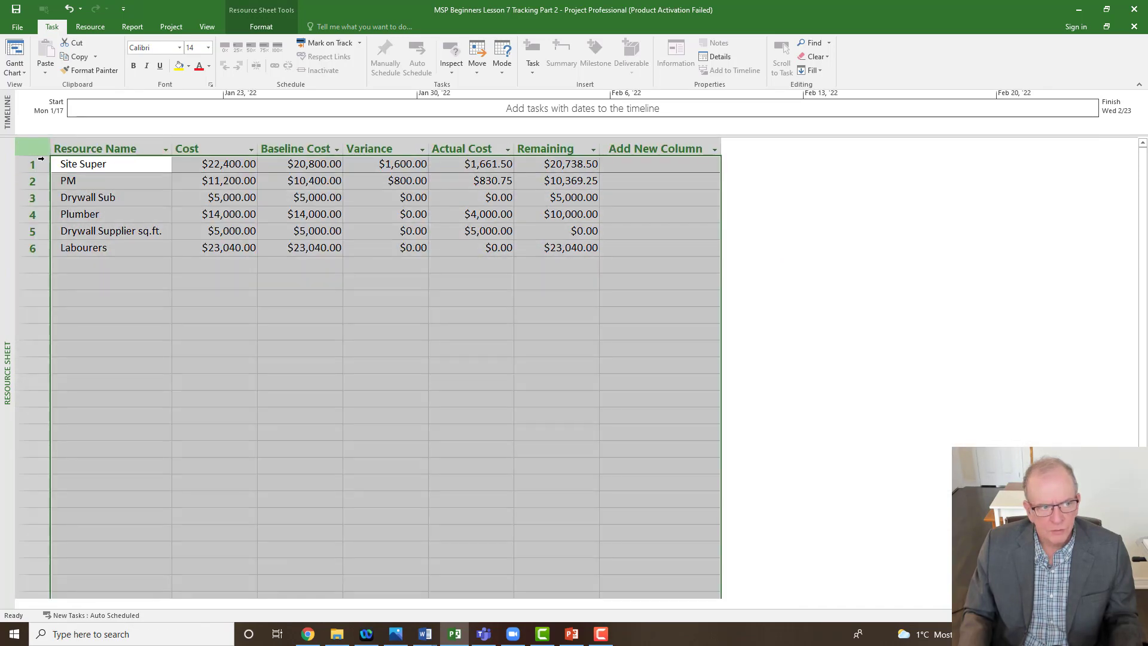
click(147, 341)
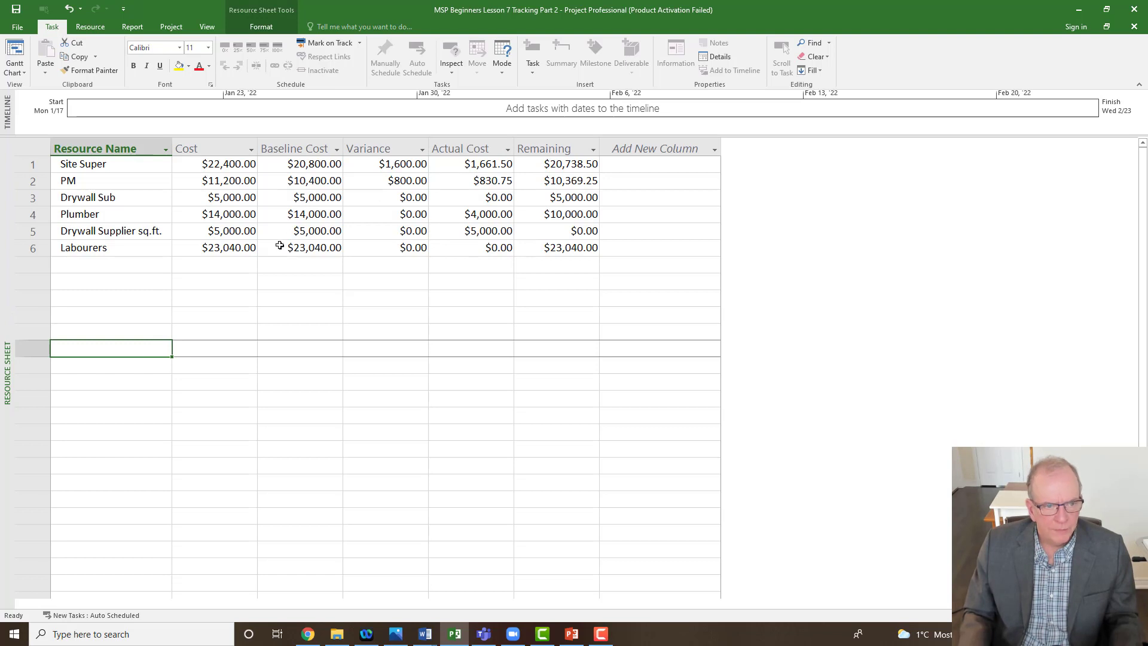
Return from the Resource Sheet to the Gantt Chart view of the tasks
right_click(7, 297)
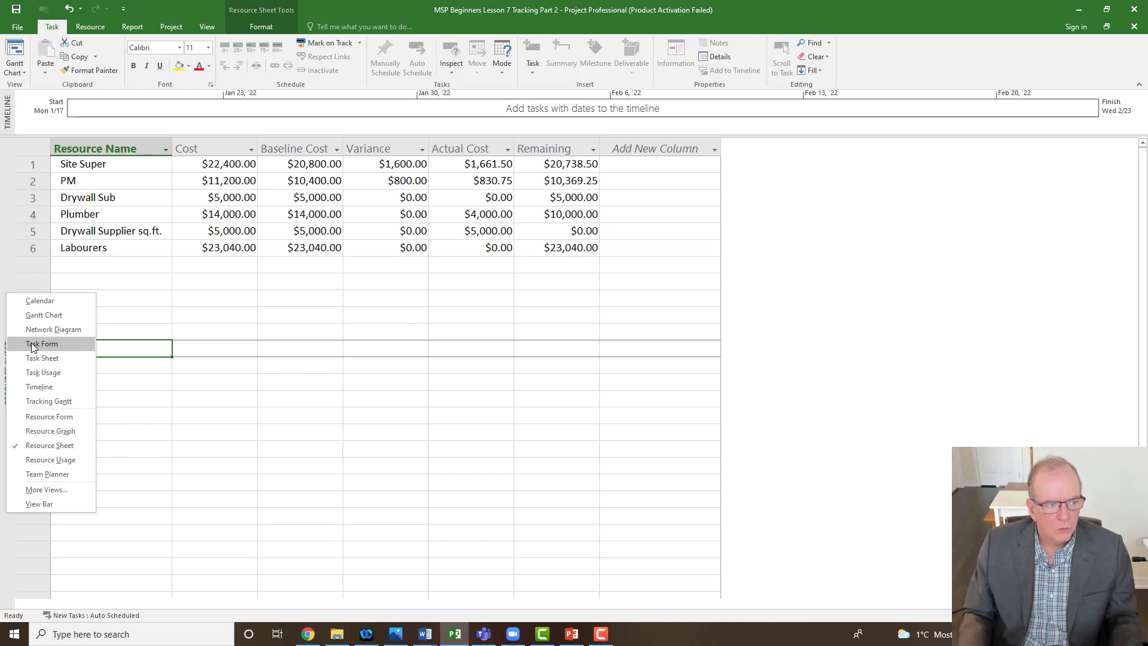
click(42, 317)
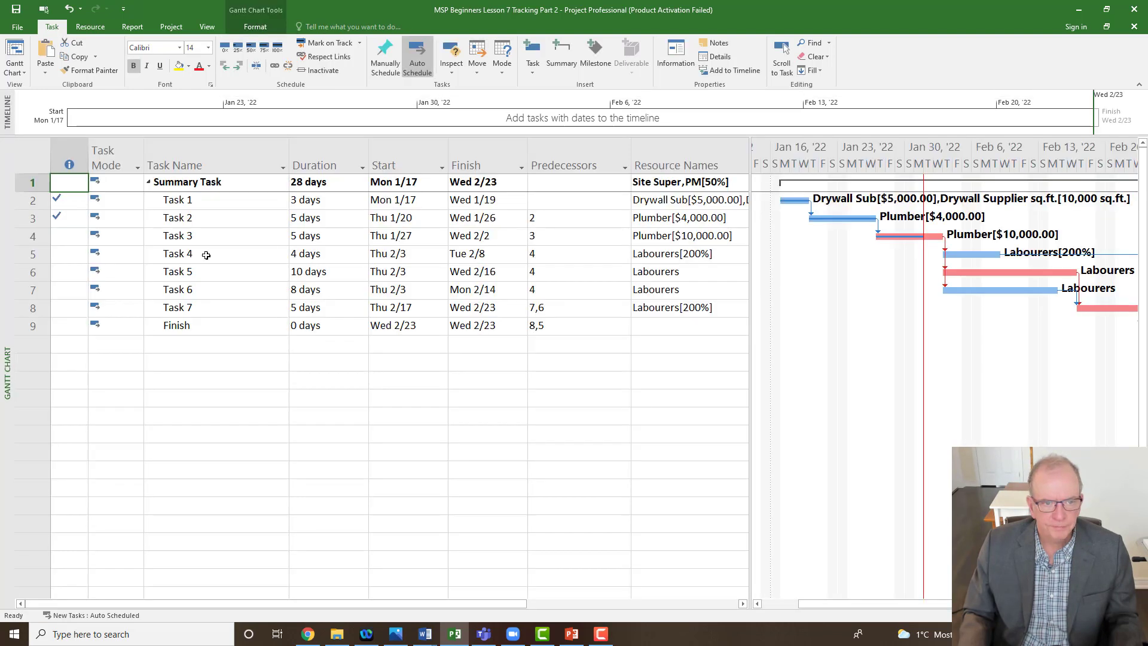
click(30, 143)
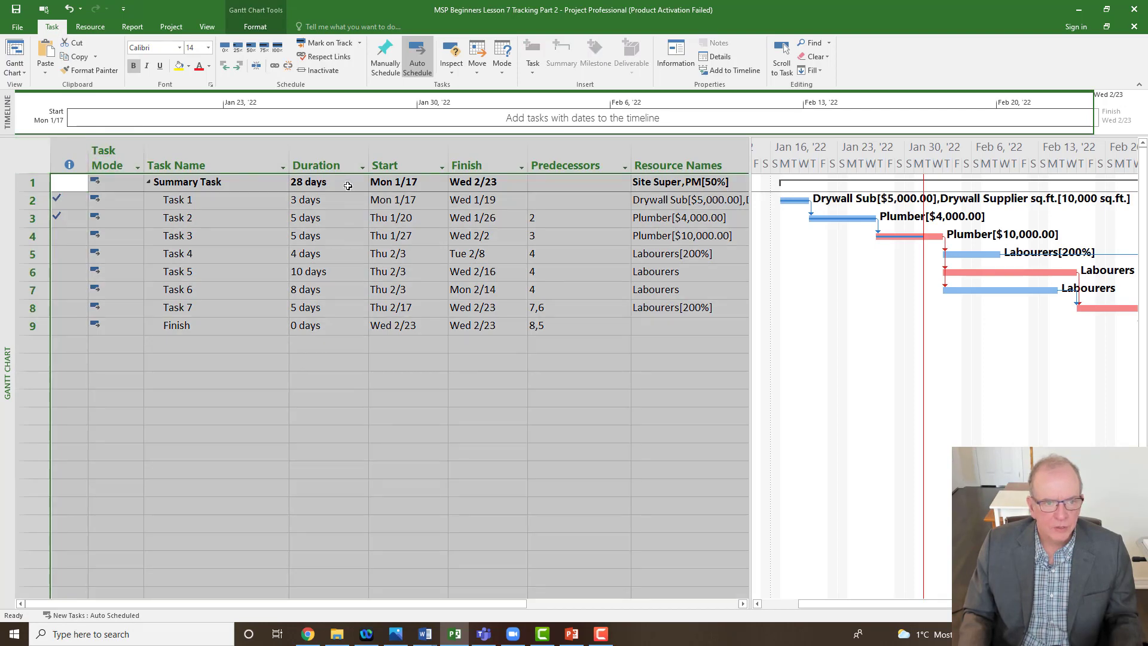
right_click(31, 163)
click(293, 216)
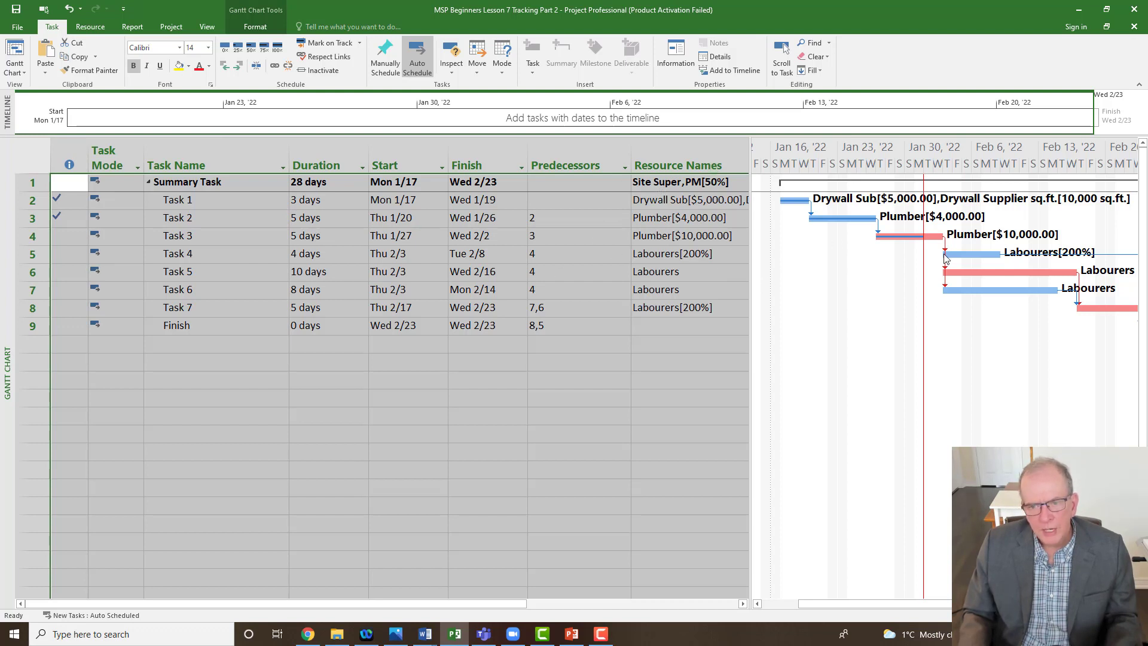
Switch to the Tracking Gantt view and show the task bars against their baseline from mid-January 2022
right_click(1, 281)
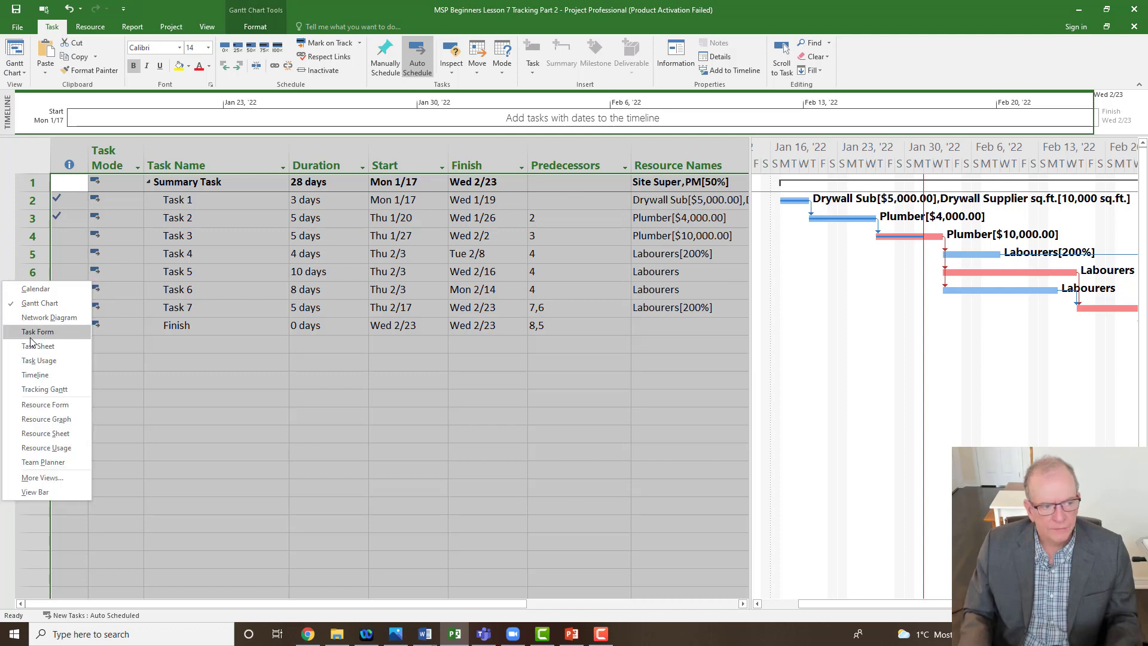
click(48, 392)
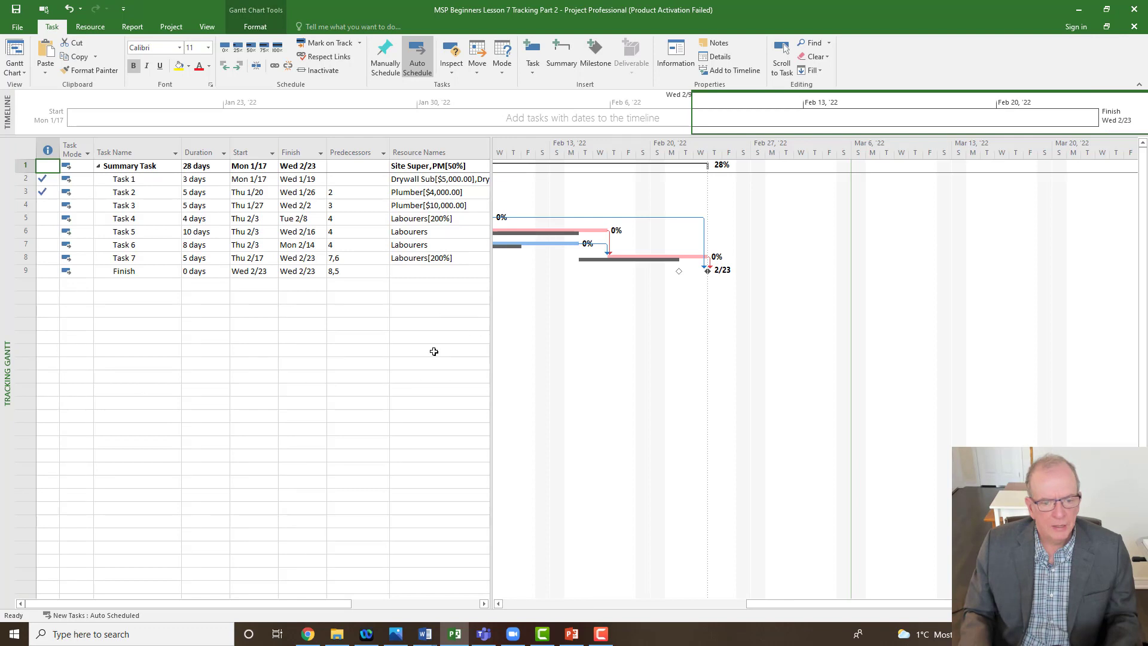
drag(752, 602, 577, 603)
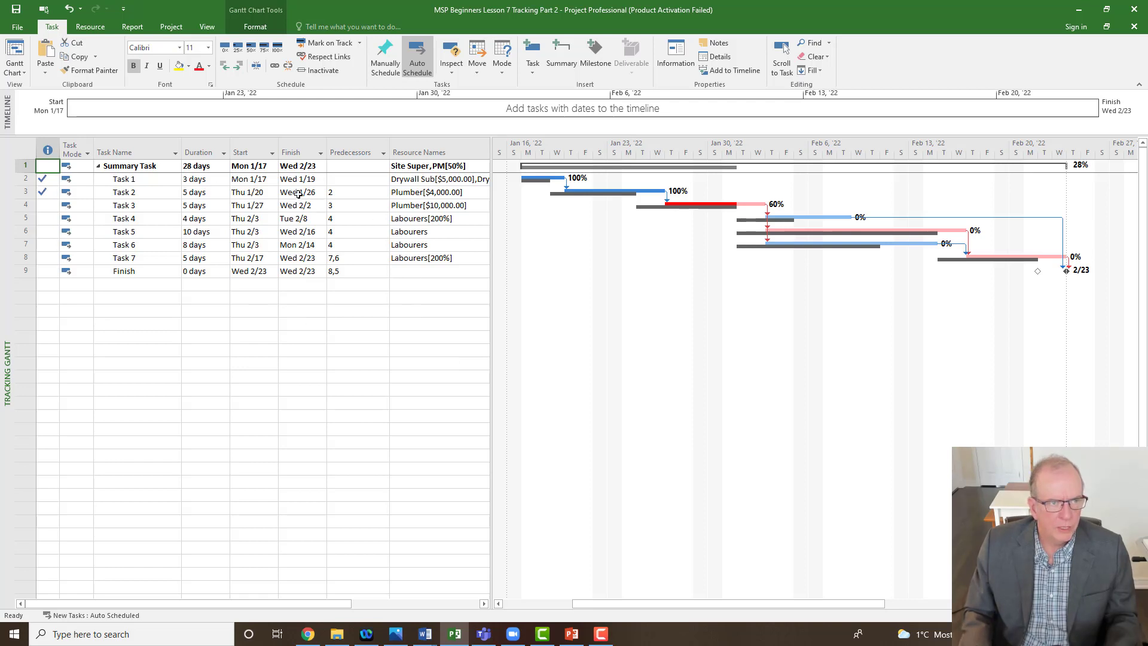
Set the text size of all items in the Tracking Gantt view to 14
click(208, 28)
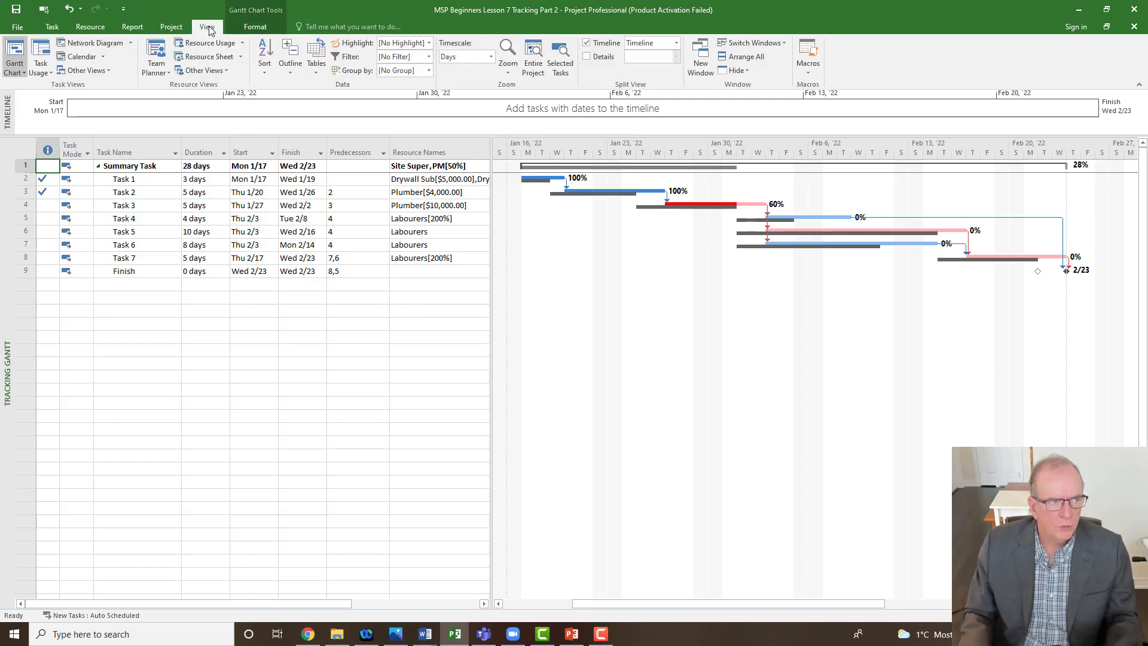
click(270, 27)
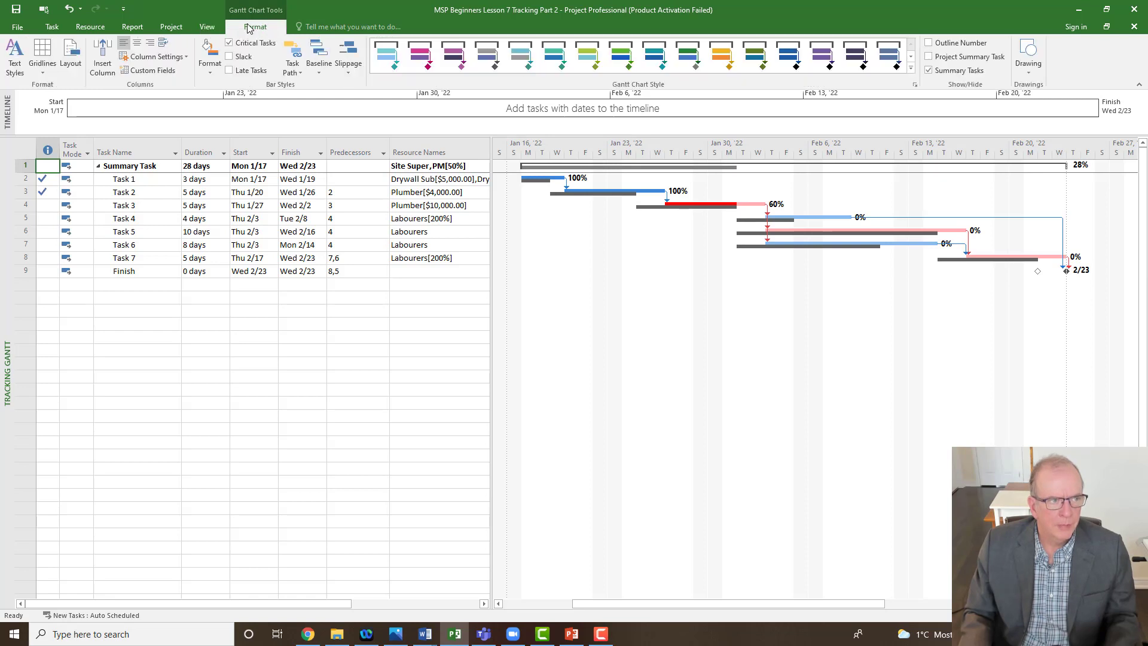
click(22, 60)
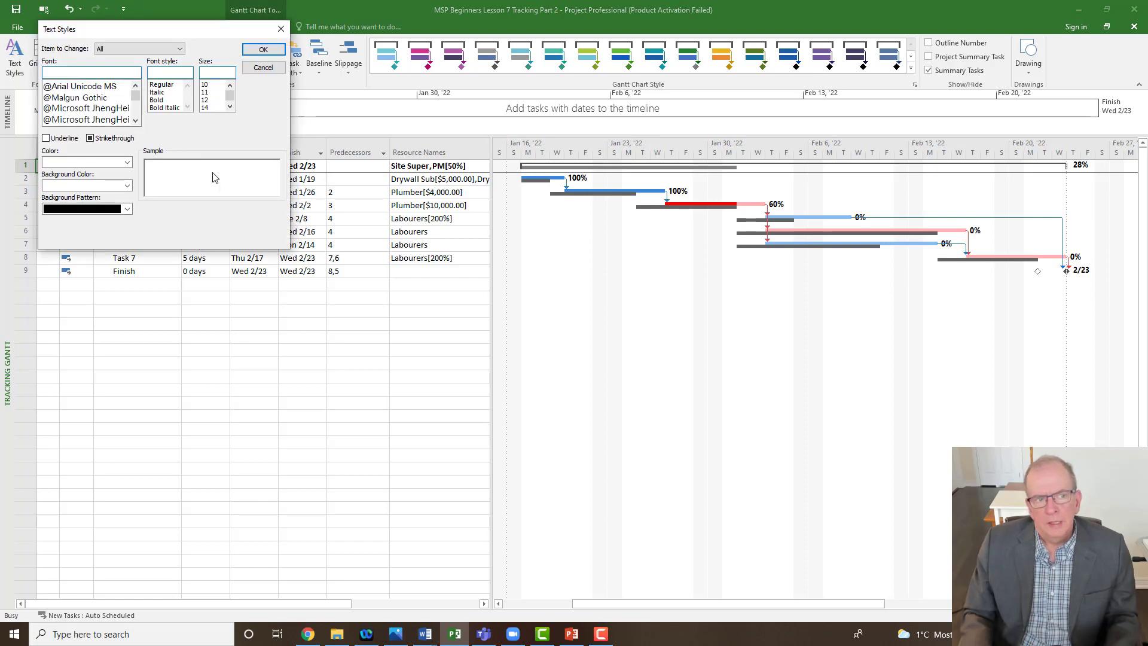
click(212, 108)
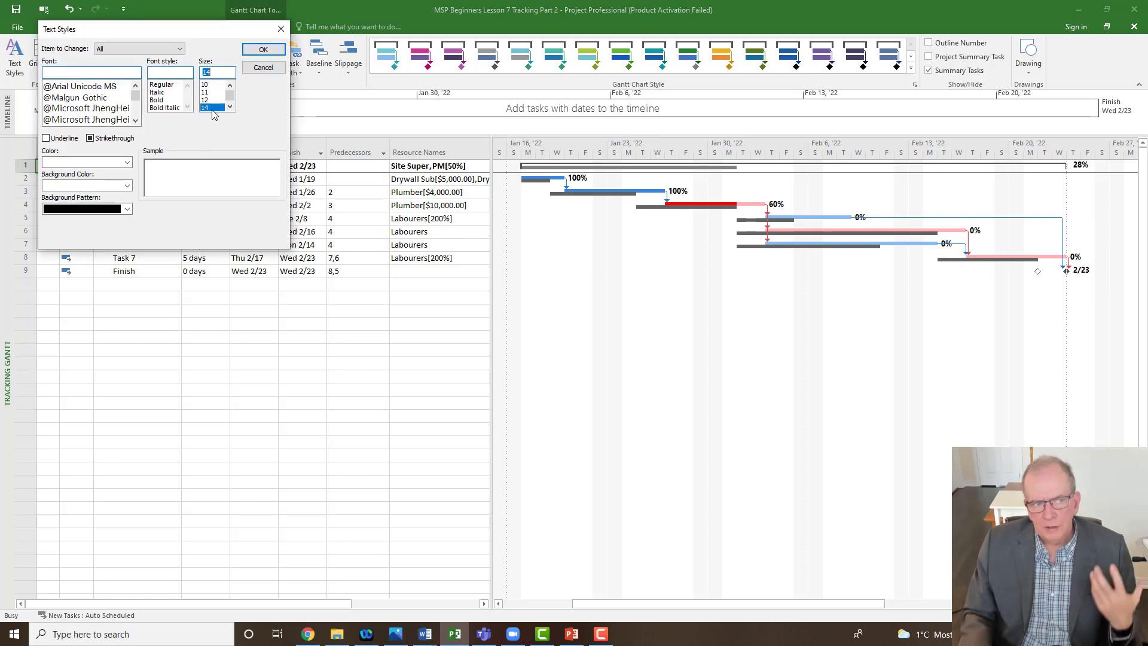
click(264, 50)
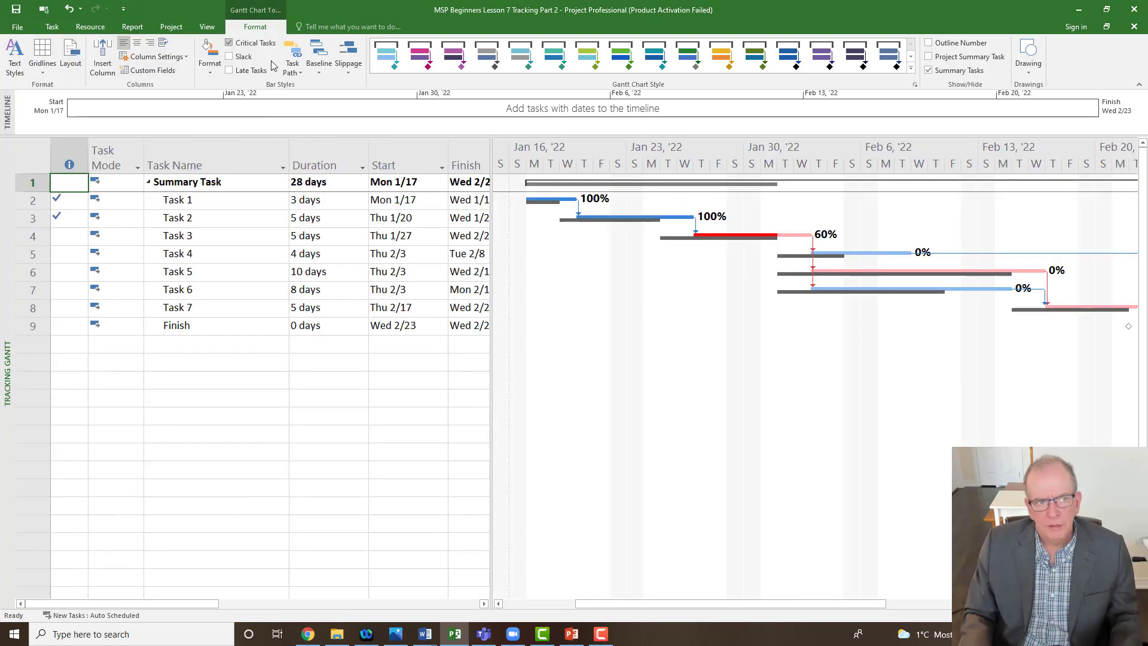
Narrow the Predecessors and Task Name columns and widen the task table so the Resource Names column shows beside the chart
drag(492, 262, 717, 263)
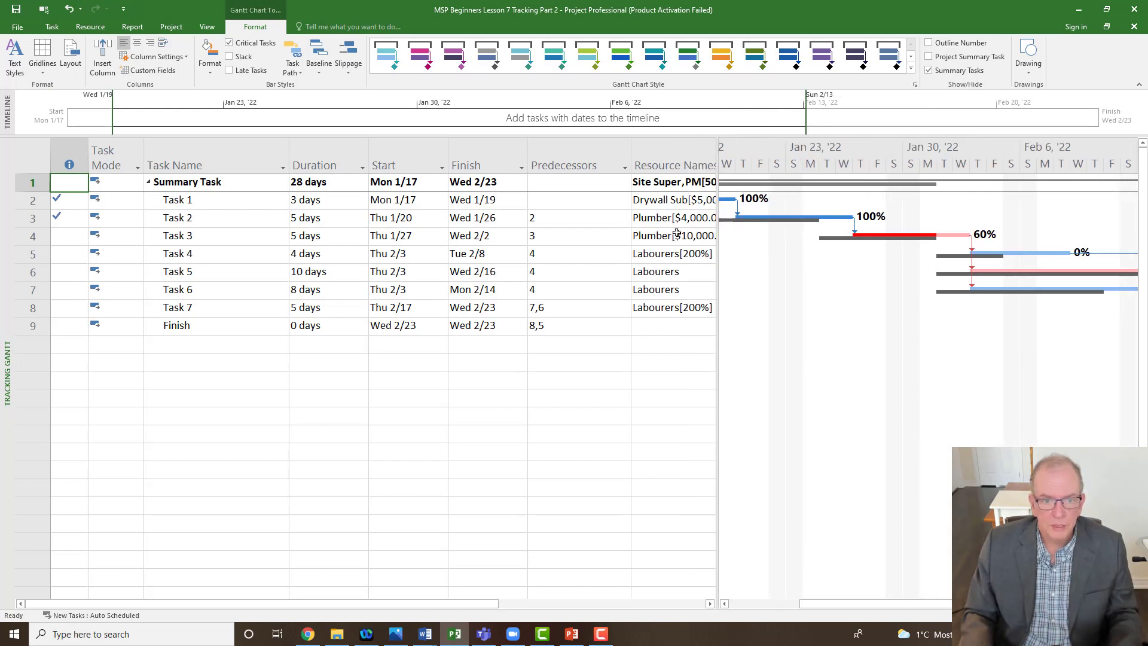
drag(632, 166, 571, 168)
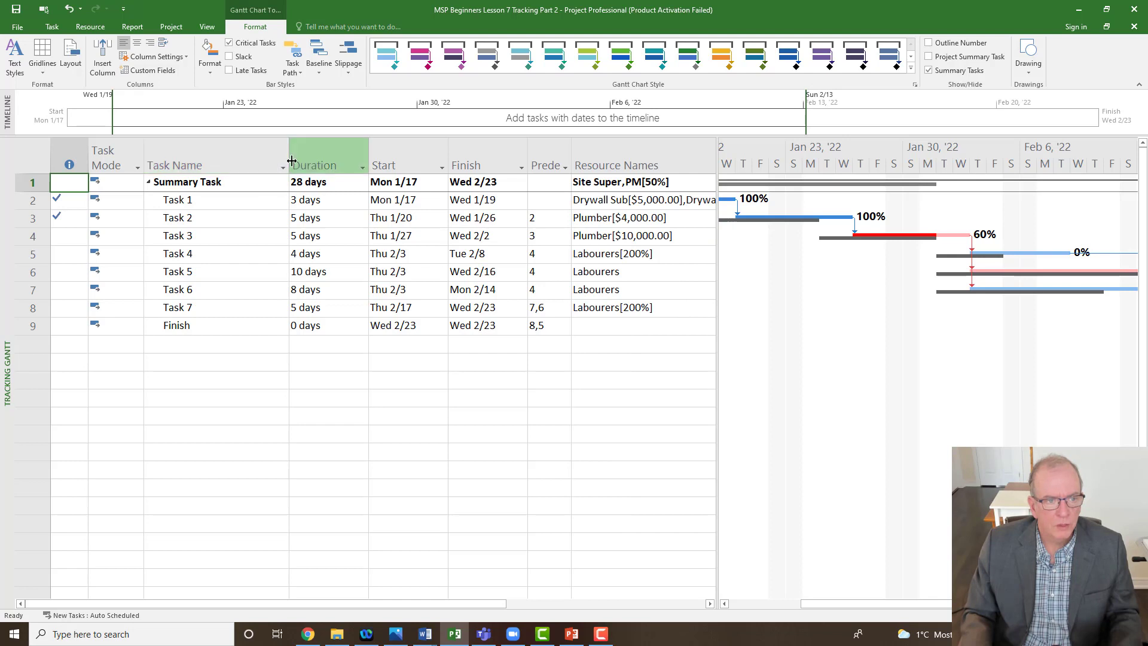
drag(289, 161, 237, 162)
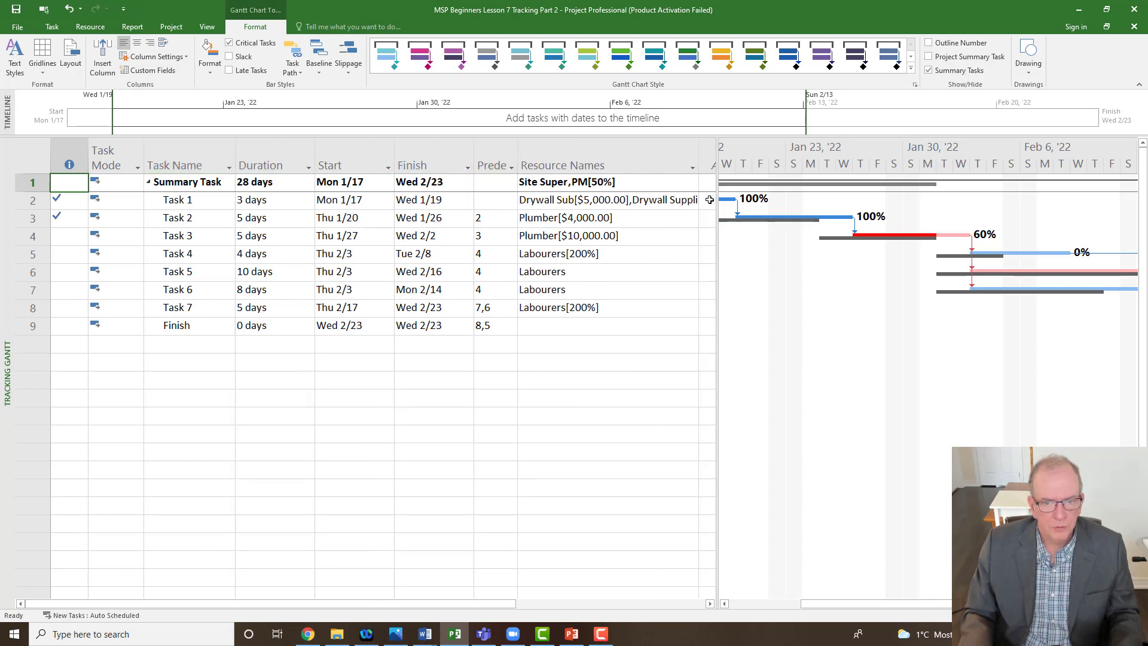
drag(716, 218, 643, 240)
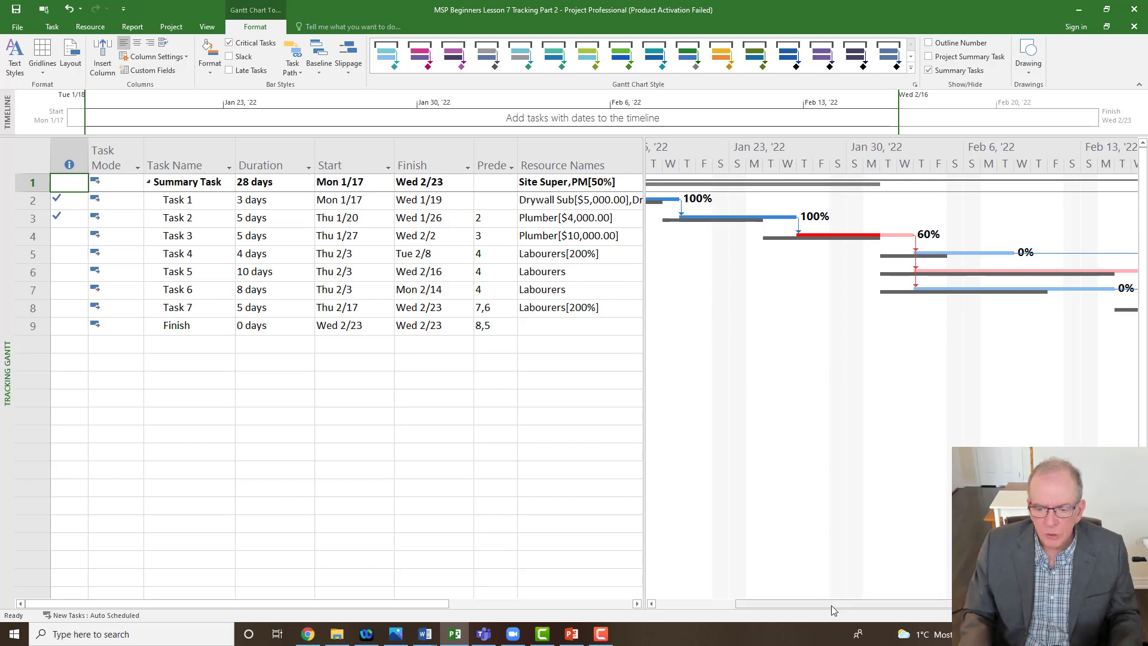
Compare the task bars with their baseline bars from mid-January to late February, checking Tasks 1 and 2
drag(834, 605, 882, 605)
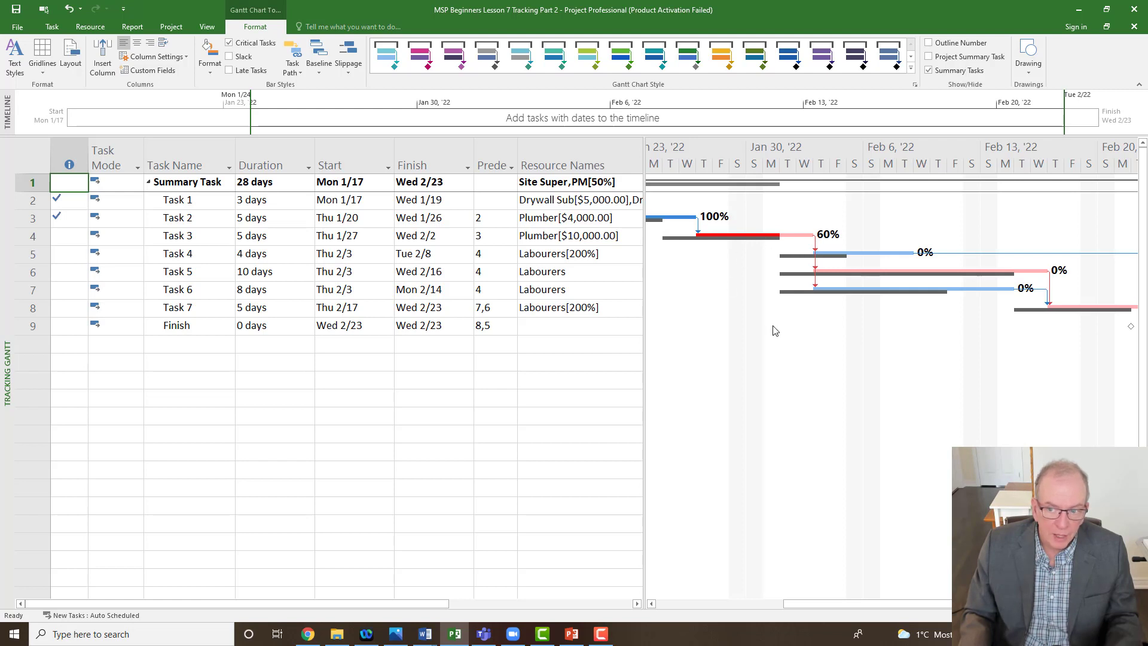
drag(844, 604, 761, 603)
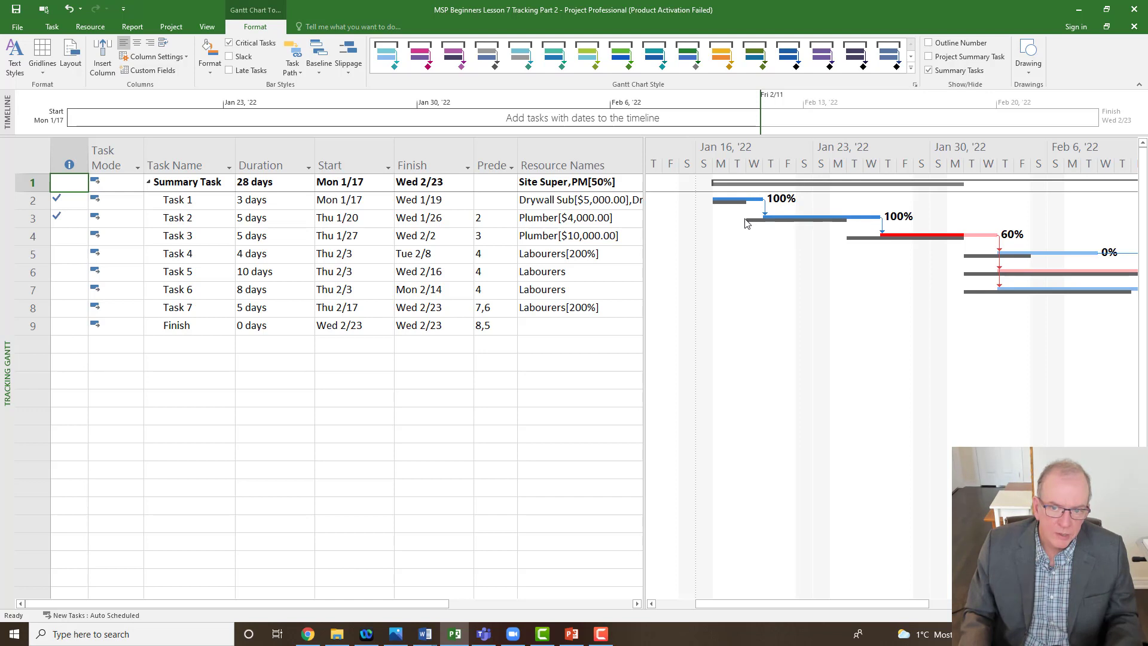
click(769, 222)
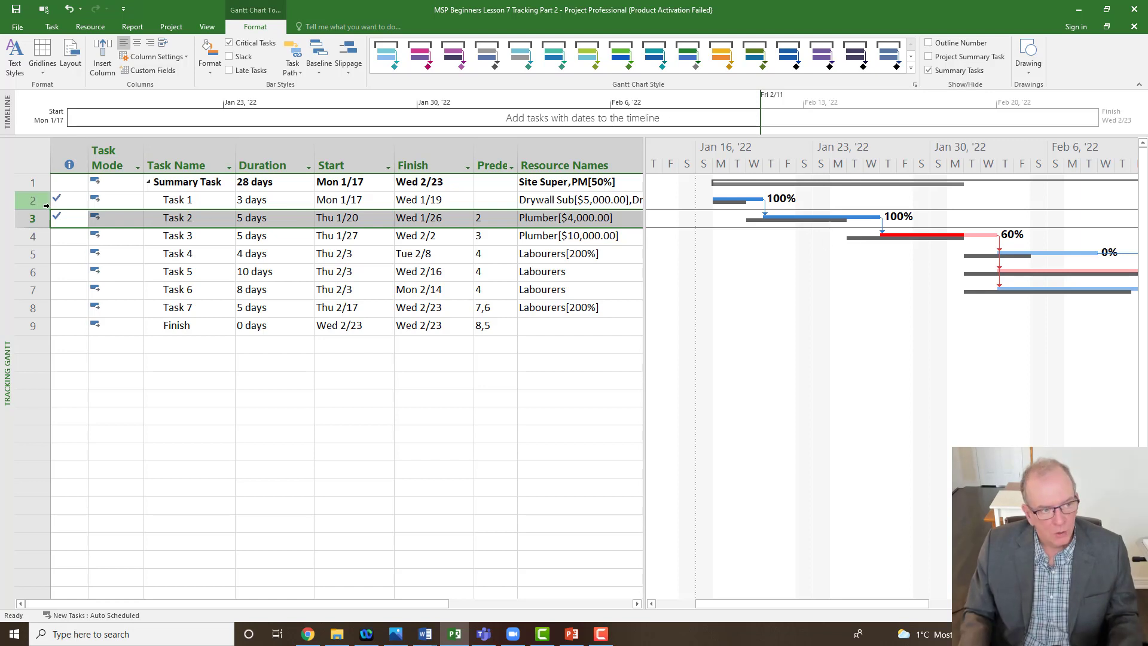
click(71, 204)
click(64, 219)
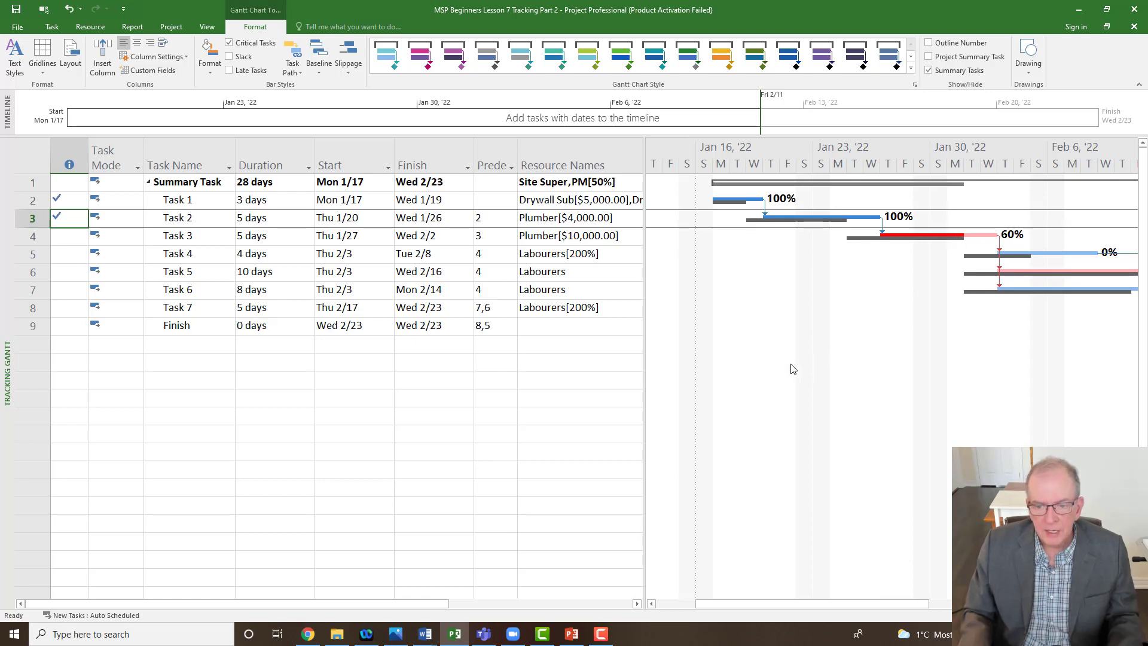
Format the Status Date gridline of the Gantt chart as a solid red line
right_click(739, 321)
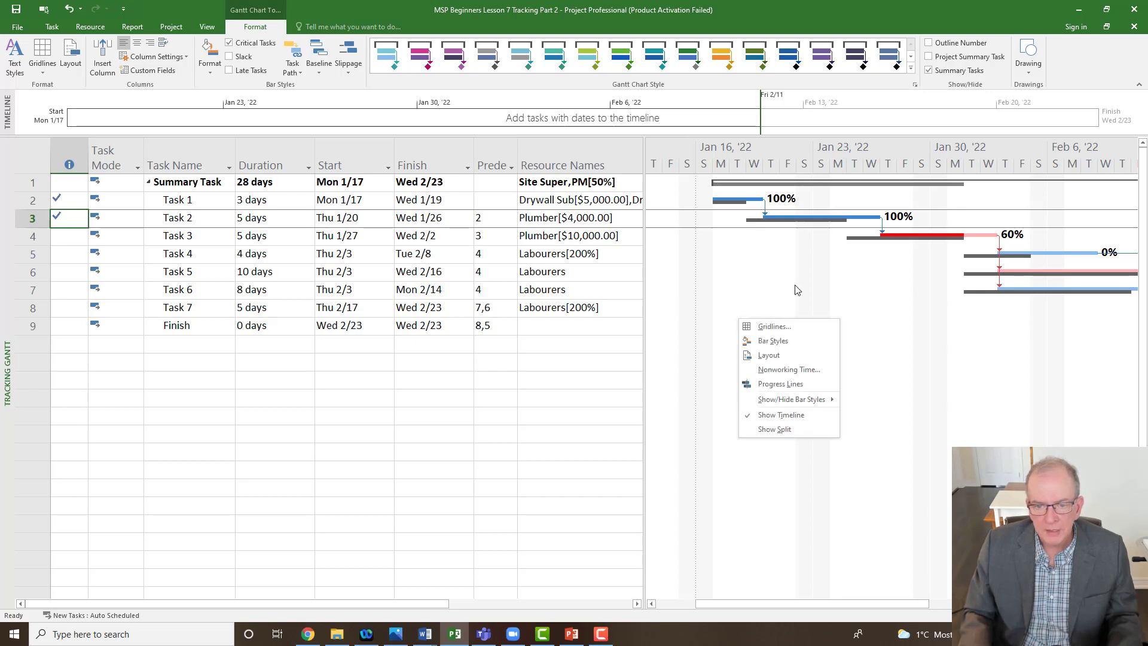
click(771, 328)
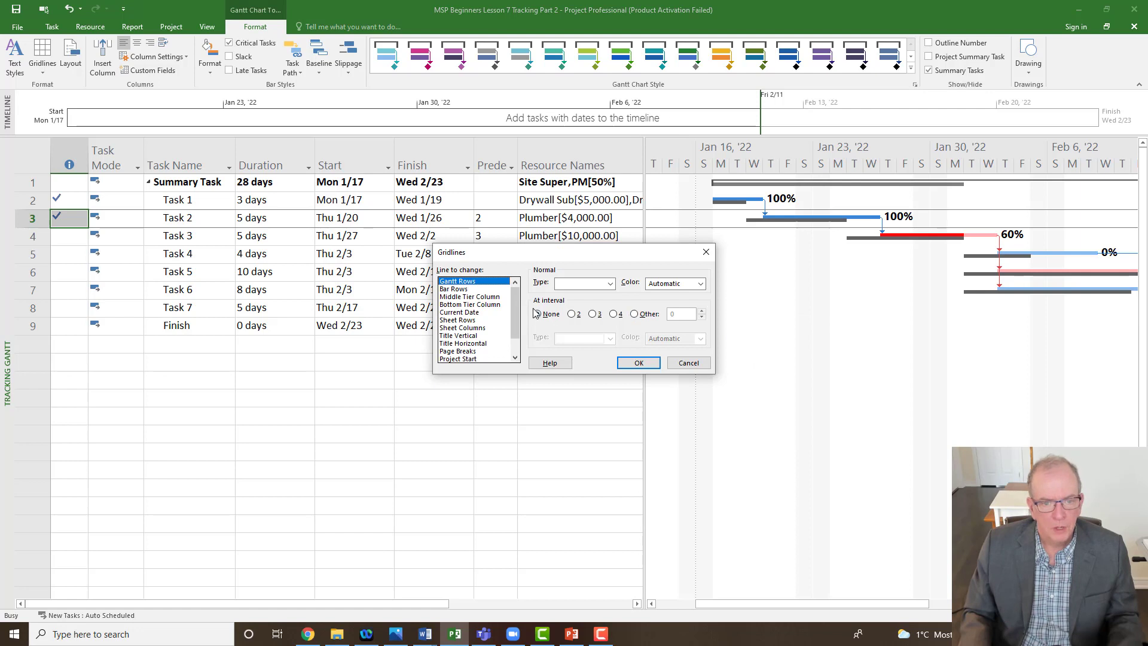
drag(518, 311, 518, 332)
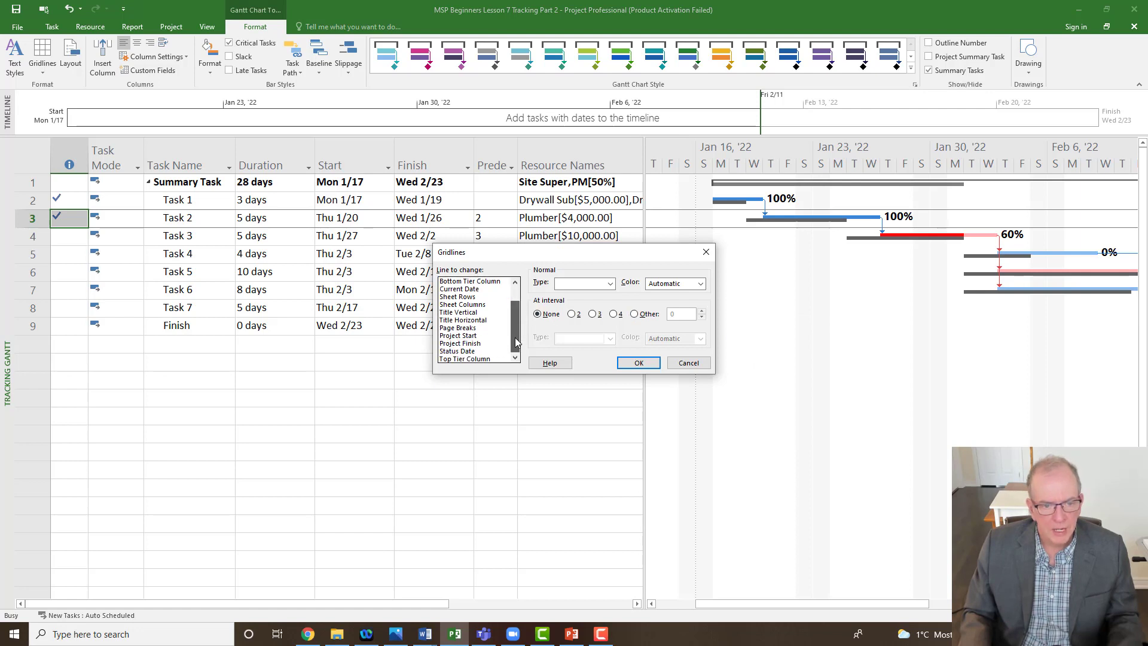
click(474, 351)
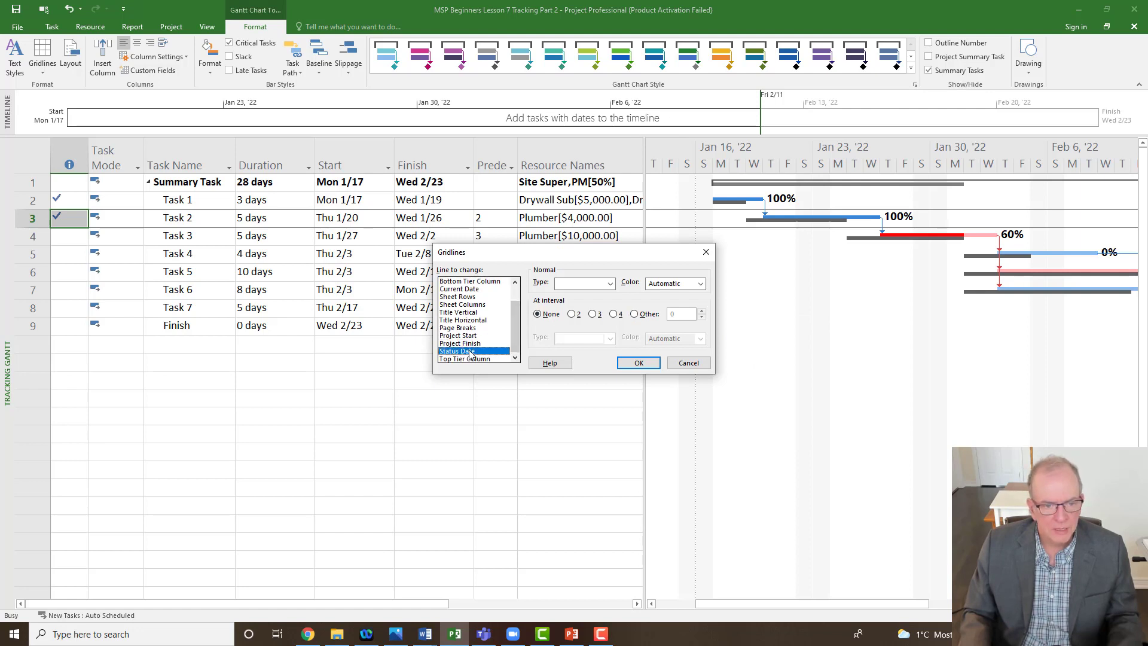
click(608, 283)
click(604, 306)
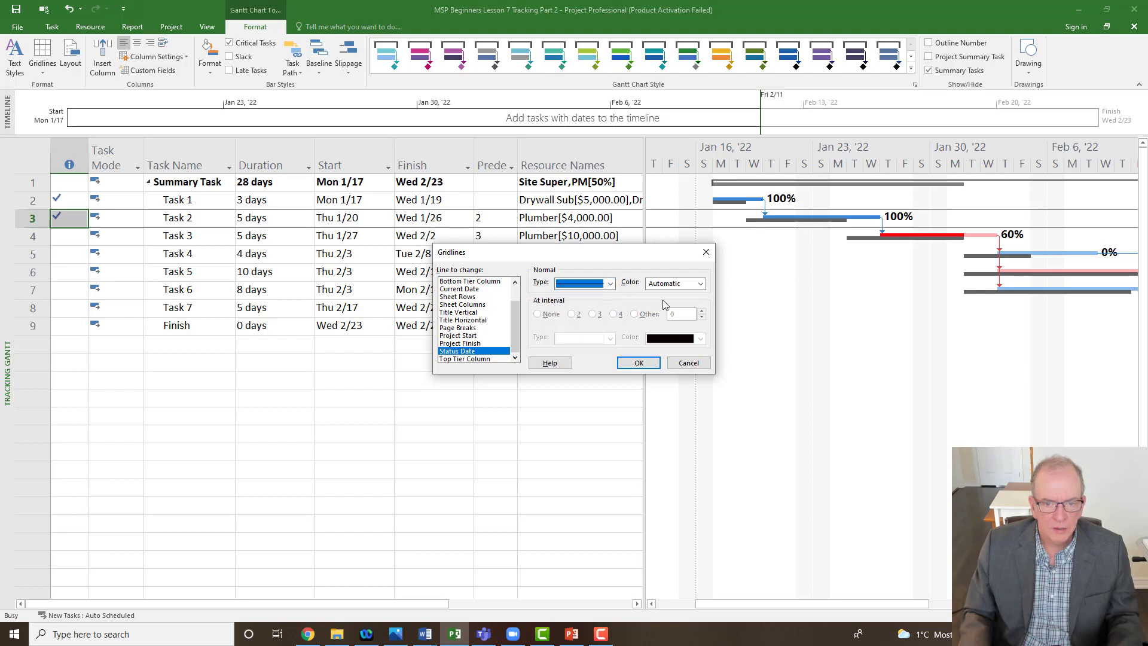
click(700, 284)
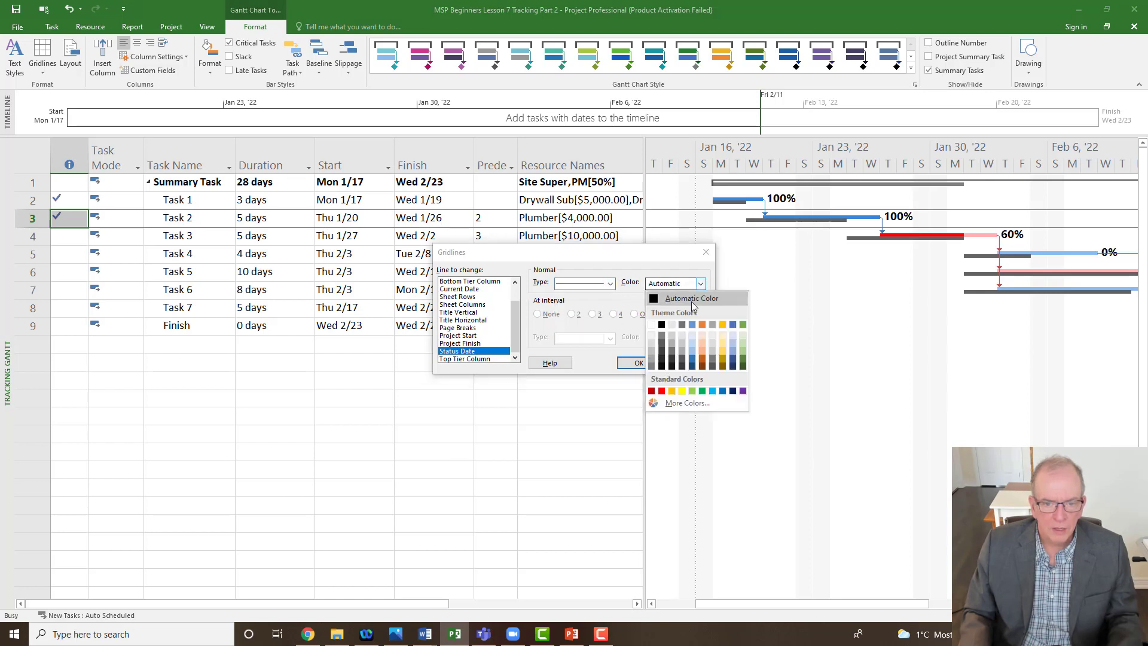
click(662, 391)
click(637, 365)
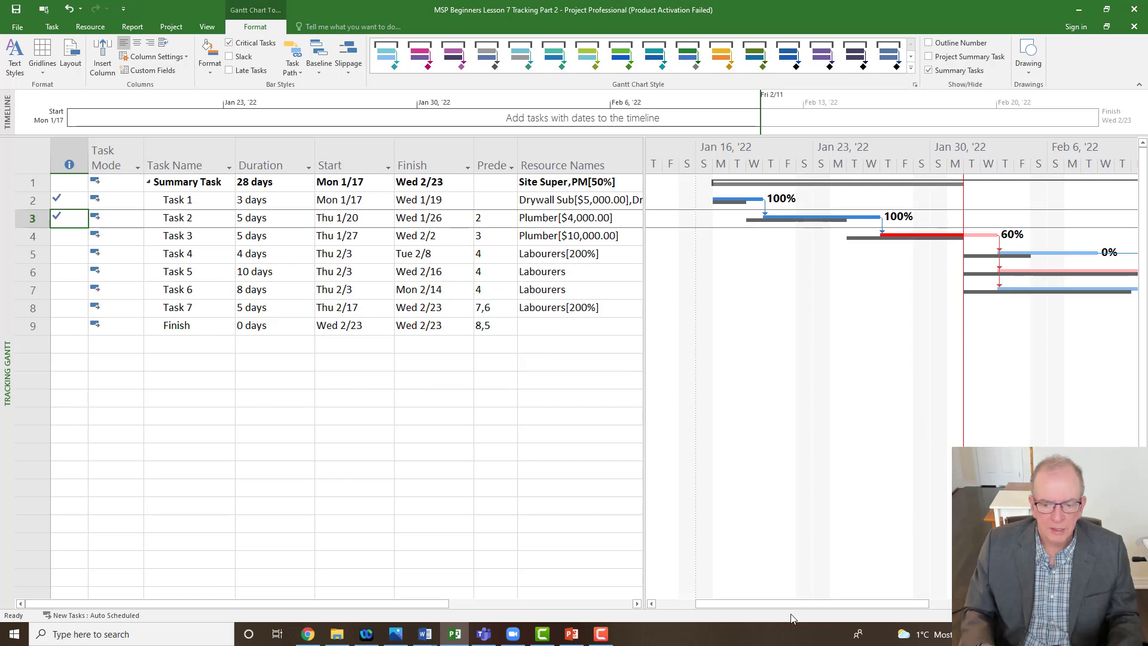
Add the note "Late due to lack of resources" to Task 1
drag(796, 610, 895, 604)
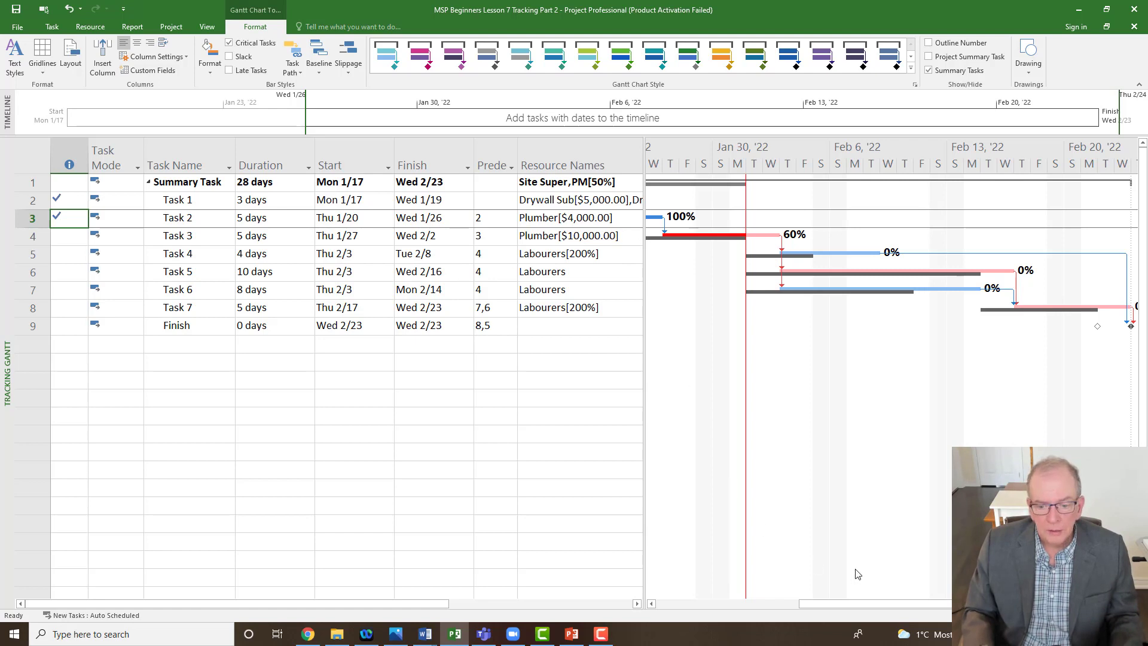
drag(867, 604, 748, 607)
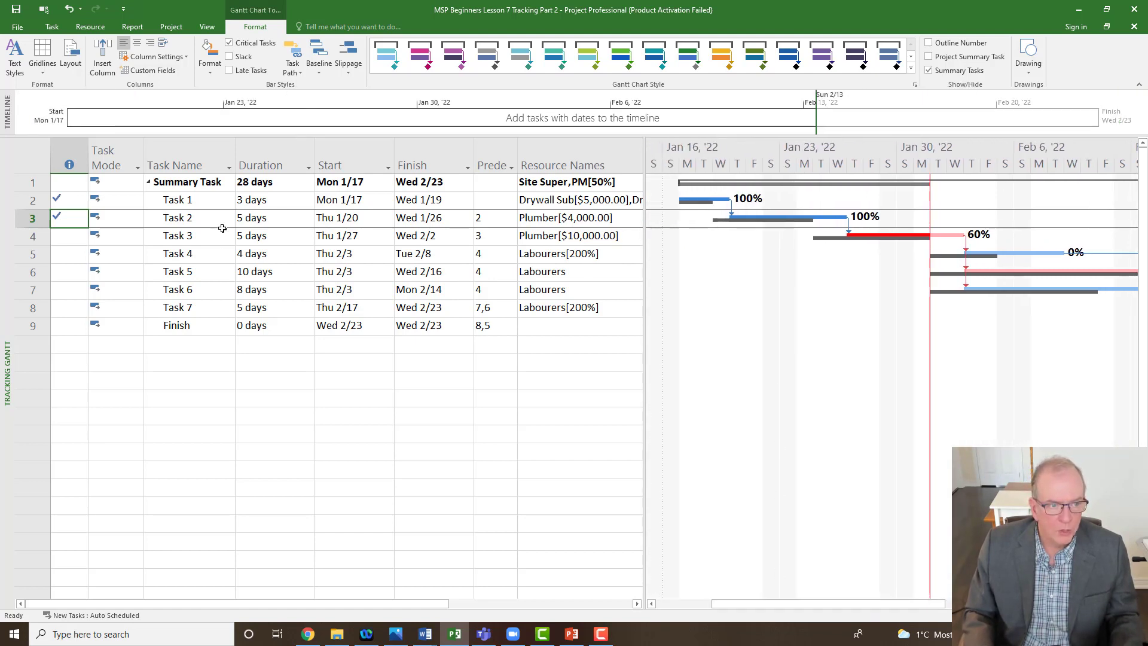
click(204, 201)
double_click(203, 201)
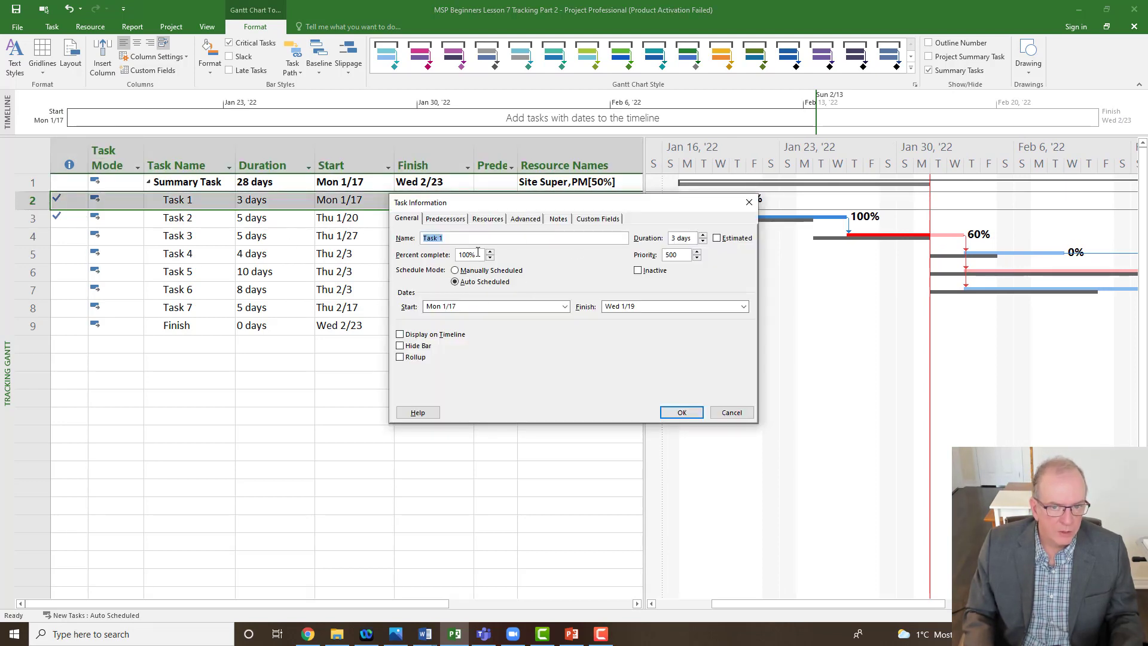
click(557, 219)
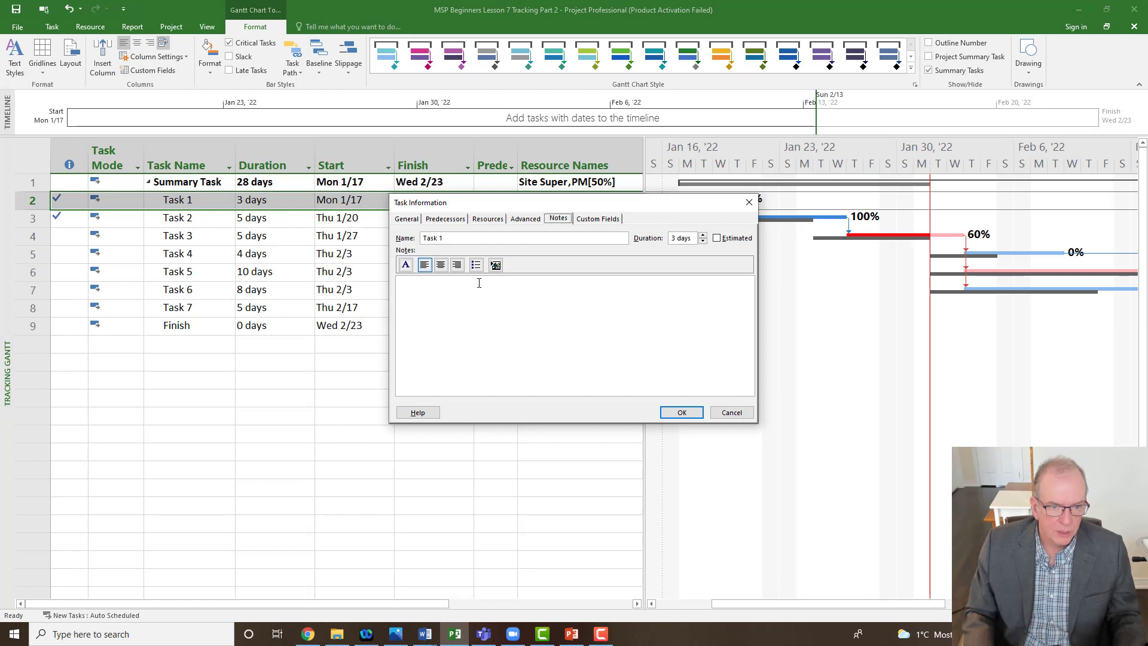
click(479, 283)
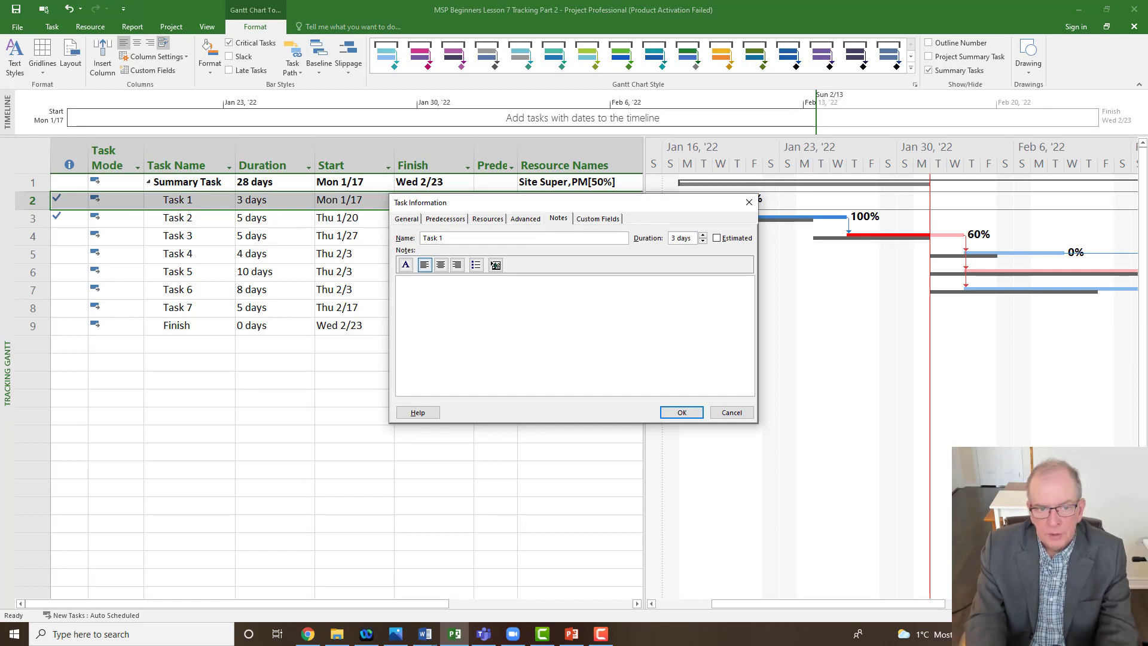
text(Late due to lack of resources)
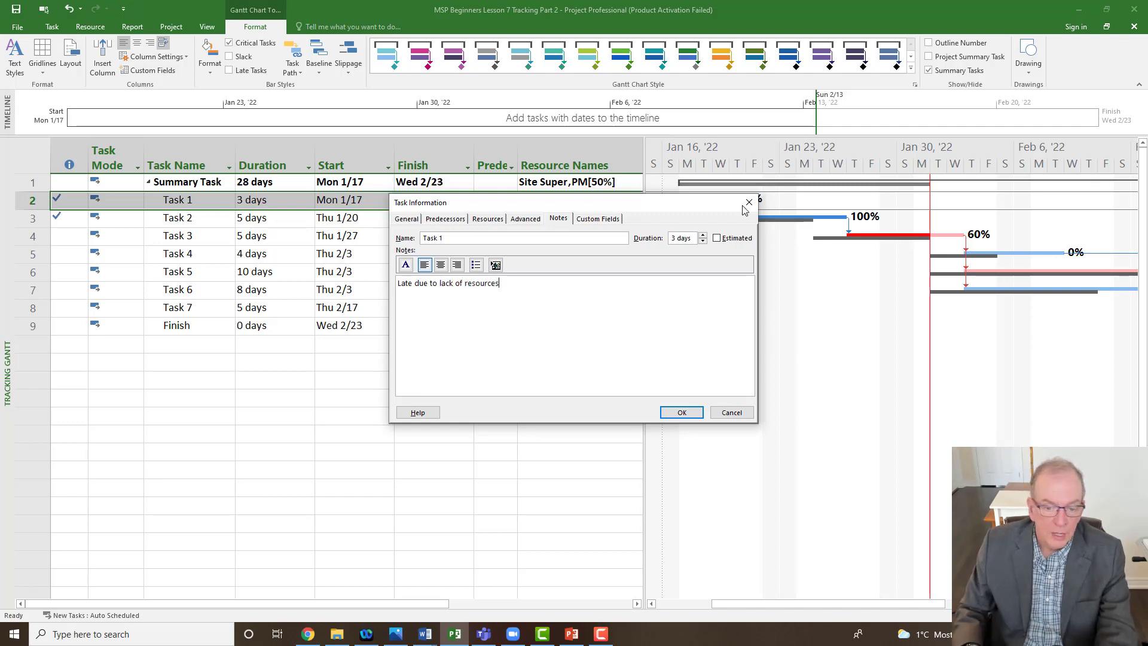
click(683, 413)
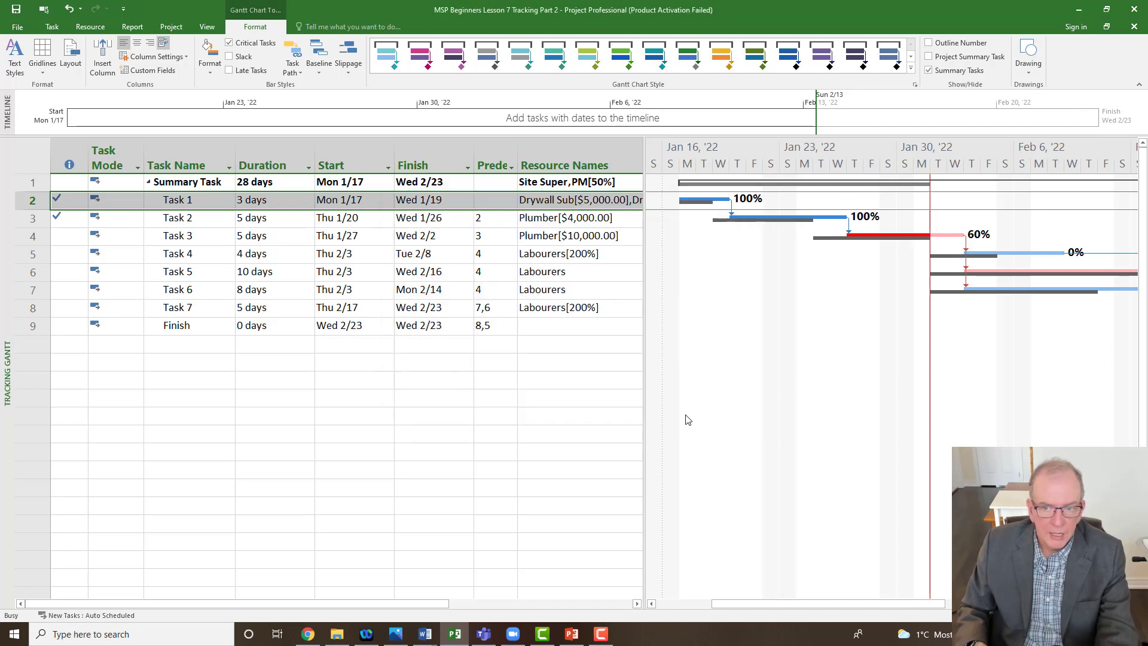
Add the note "Late 2 days, 1 day started late due to task 1. Took day longer due to material delay" to Task 2
click(215, 225)
double_click(215, 227)
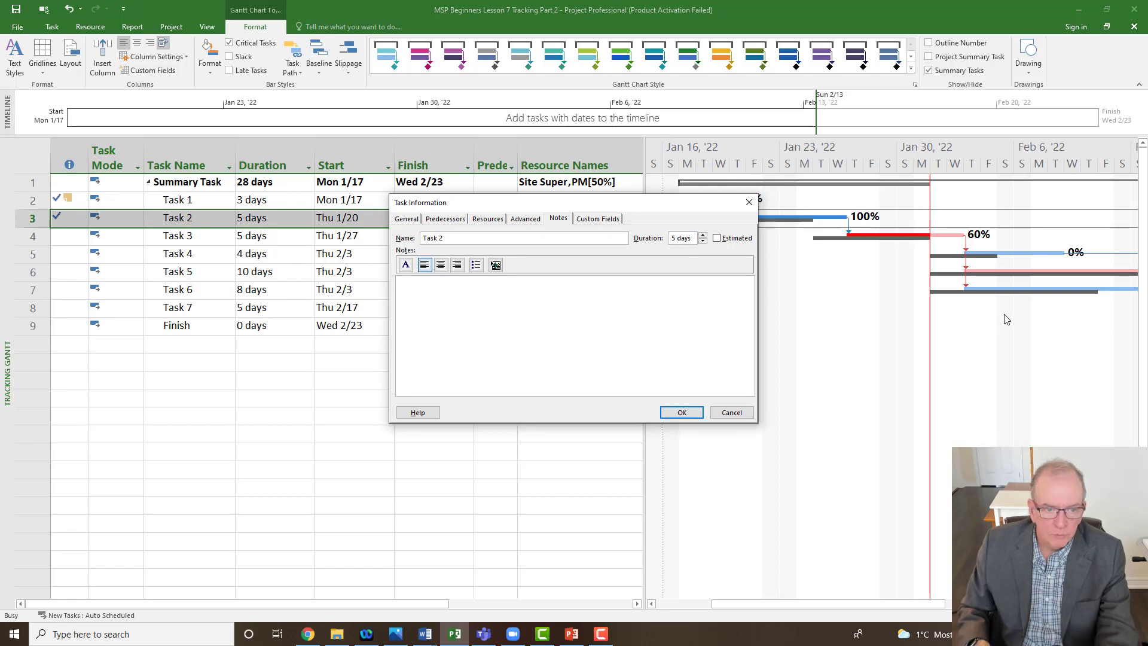
text(La)
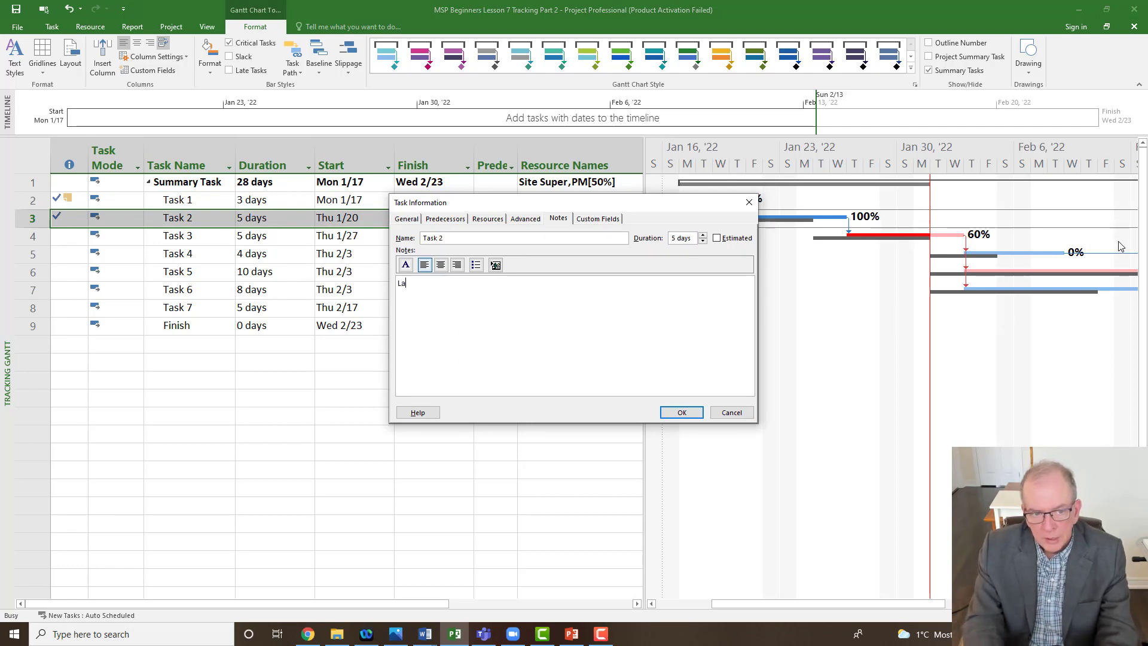
text(te 2 days, )
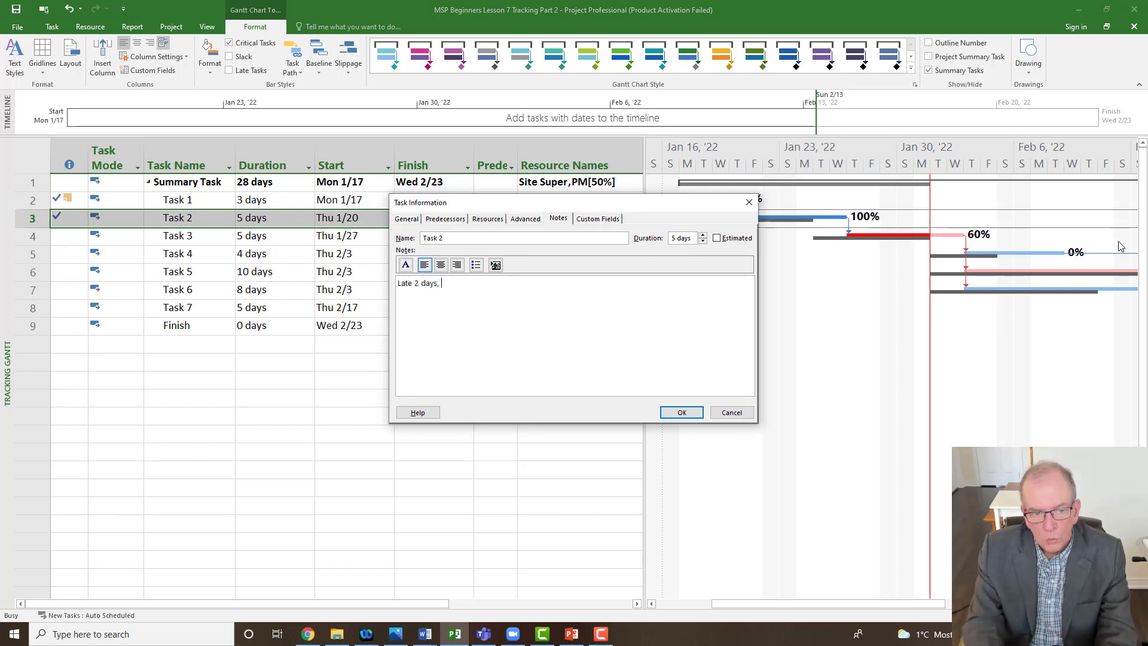
text(1 day)
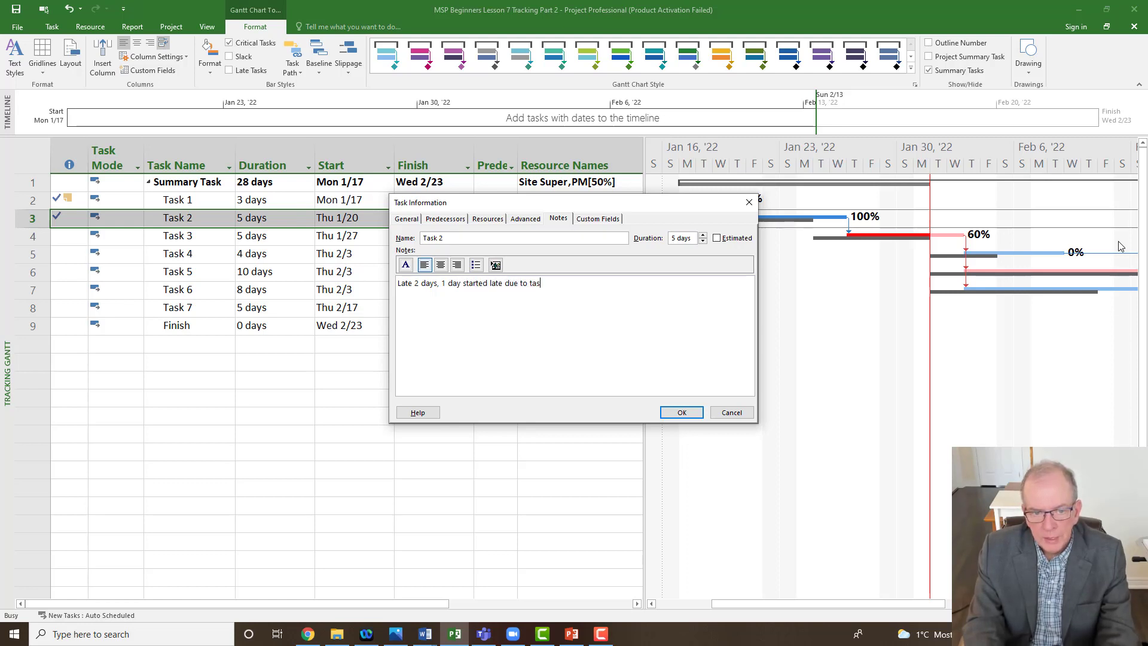
text(started late due to task 1.  Took day longer)
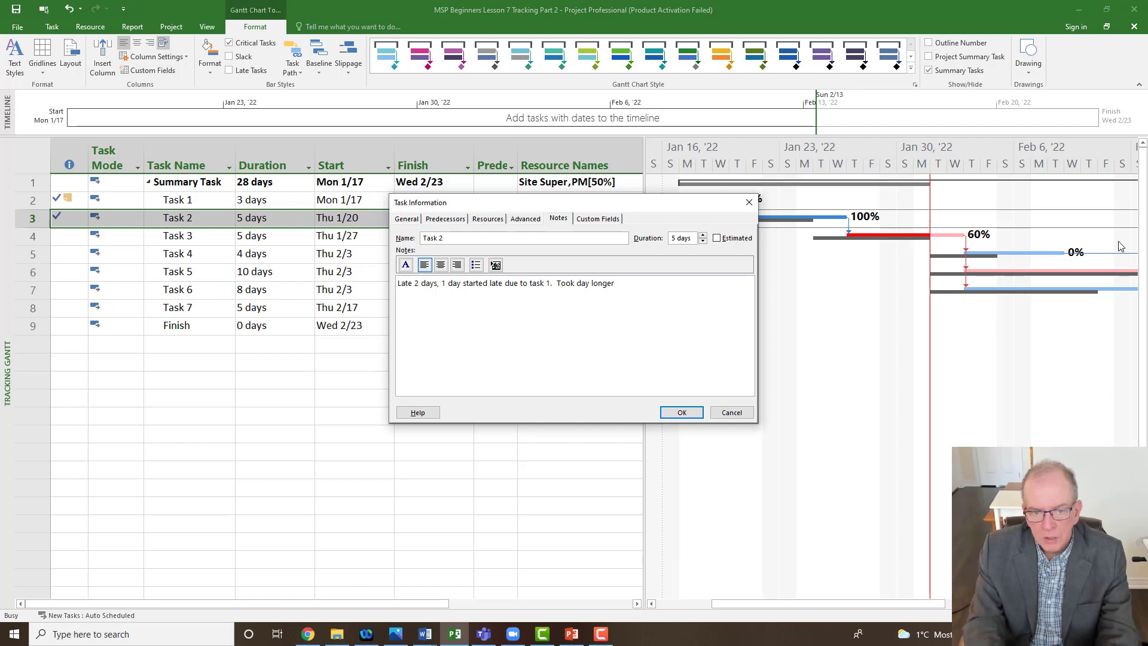
text(to material delay)
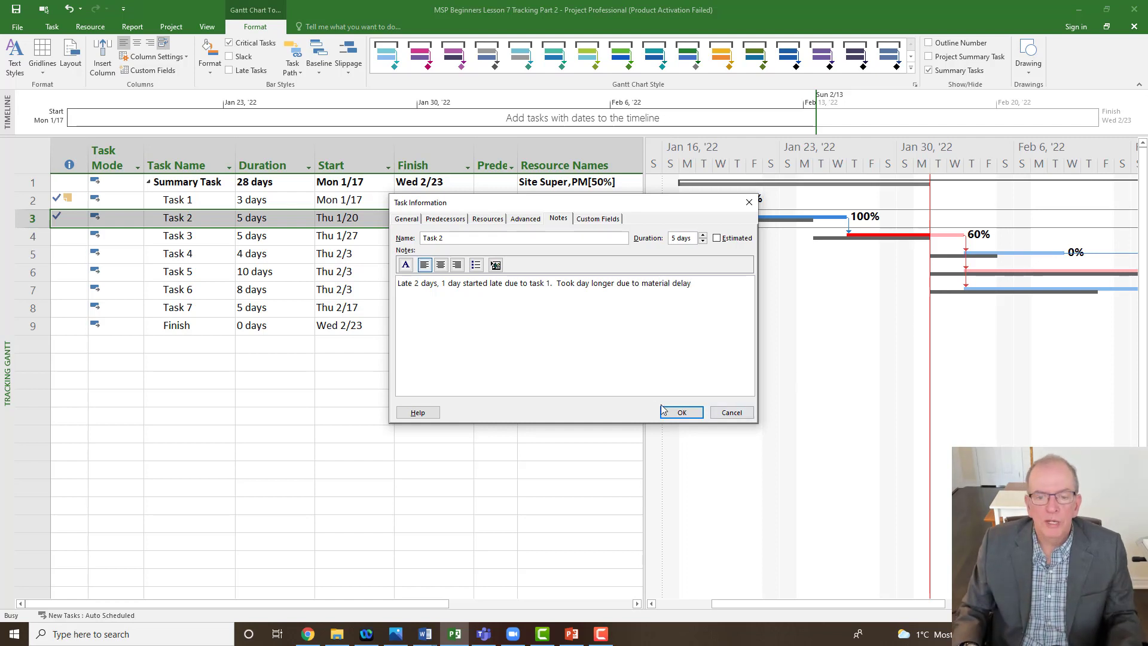
click(681, 412)
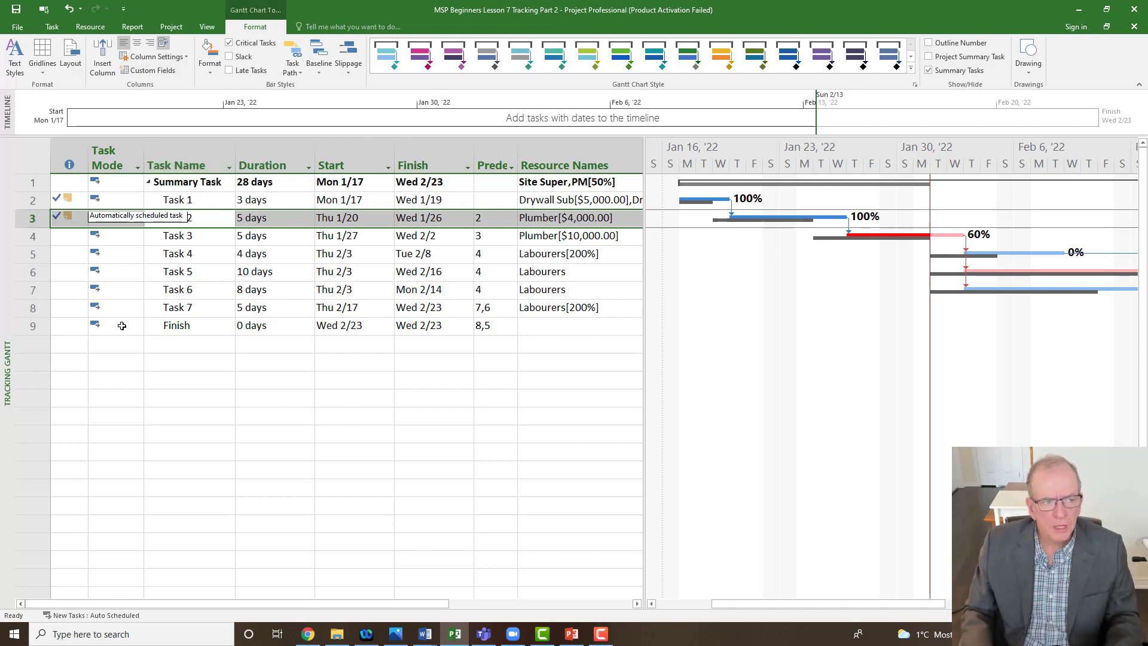
click(146, 378)
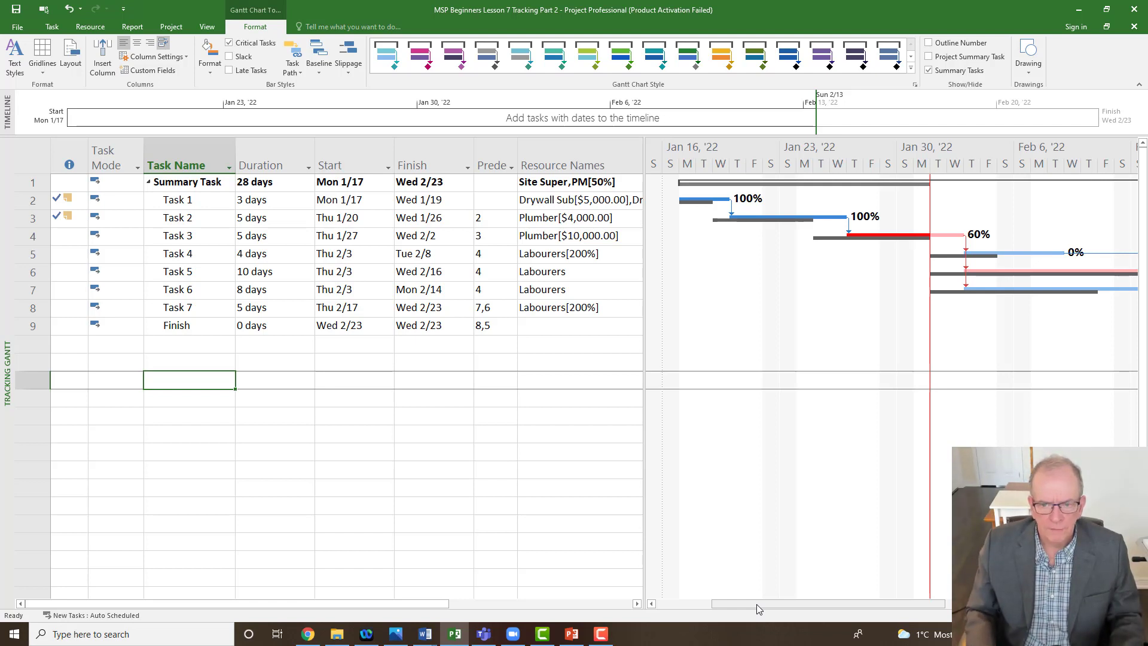
Compare the bars of Task 3 through the Finish milestone with their baseline bars and check the project's status date
drag(766, 604, 802, 608)
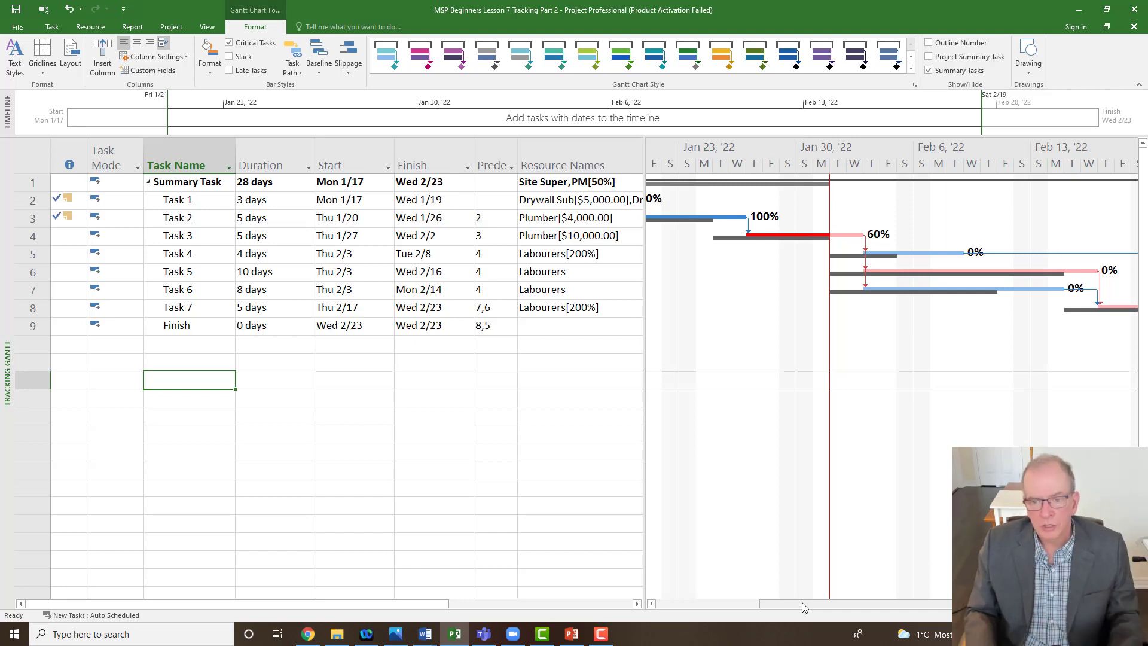
drag(801, 605, 820, 610)
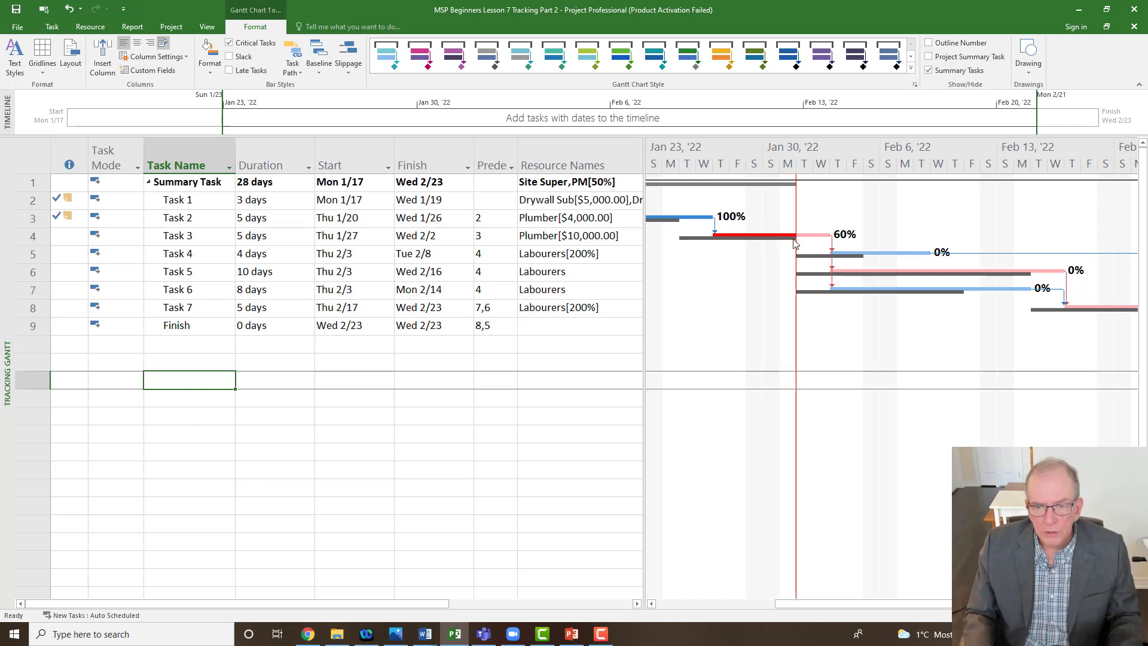
drag(844, 602, 876, 604)
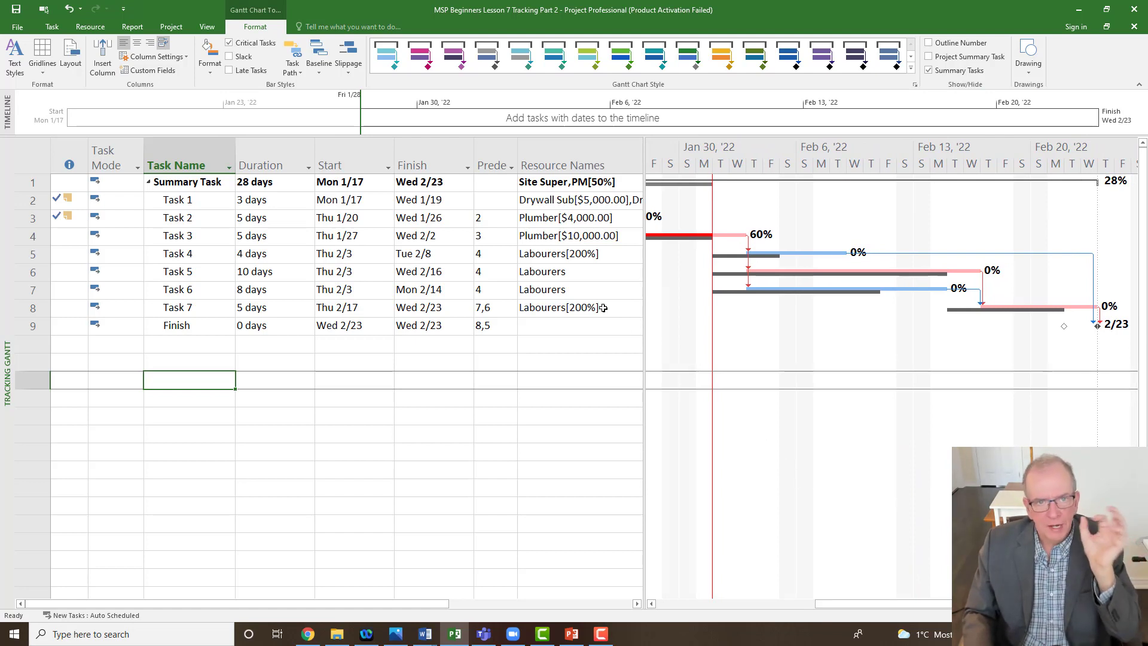
click(172, 27)
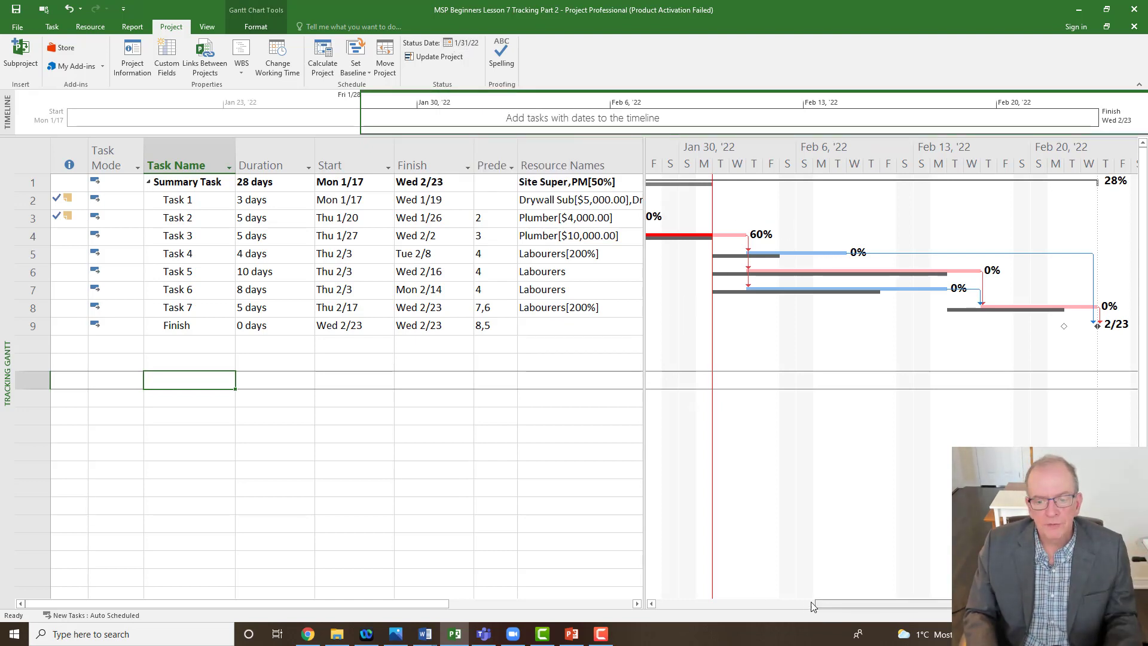
Draw a horizontal arrow on the Gantt chart below the Finish row, pointing forward from the status date line to about February 11
drag(813, 605, 752, 603)
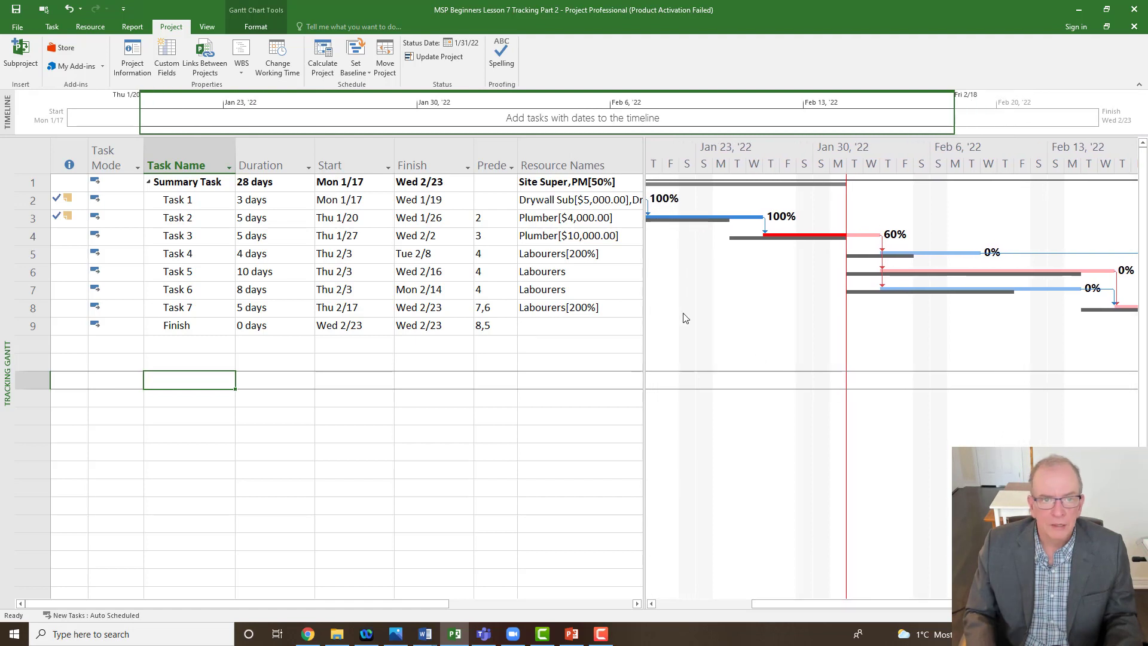
click(250, 27)
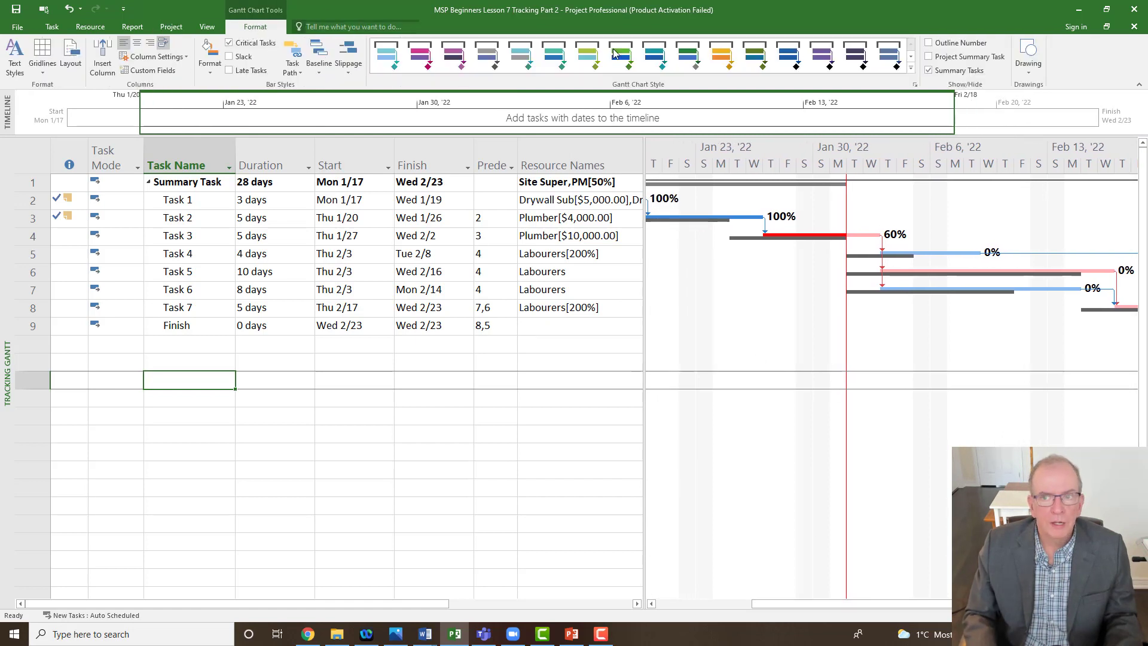
click(1031, 71)
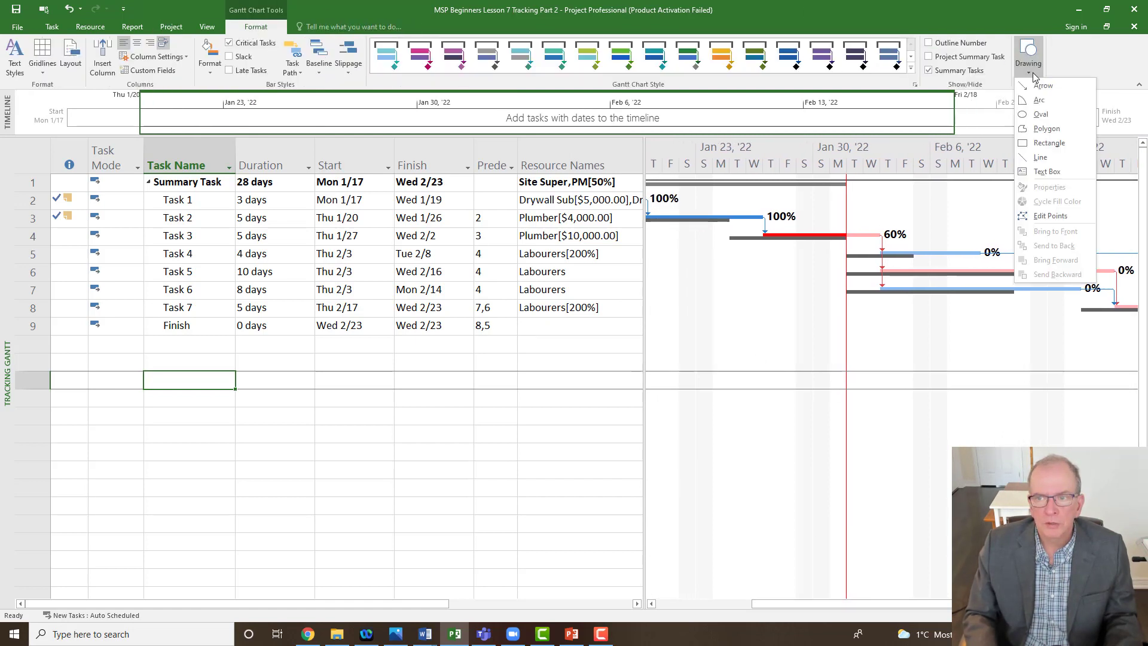
click(1043, 85)
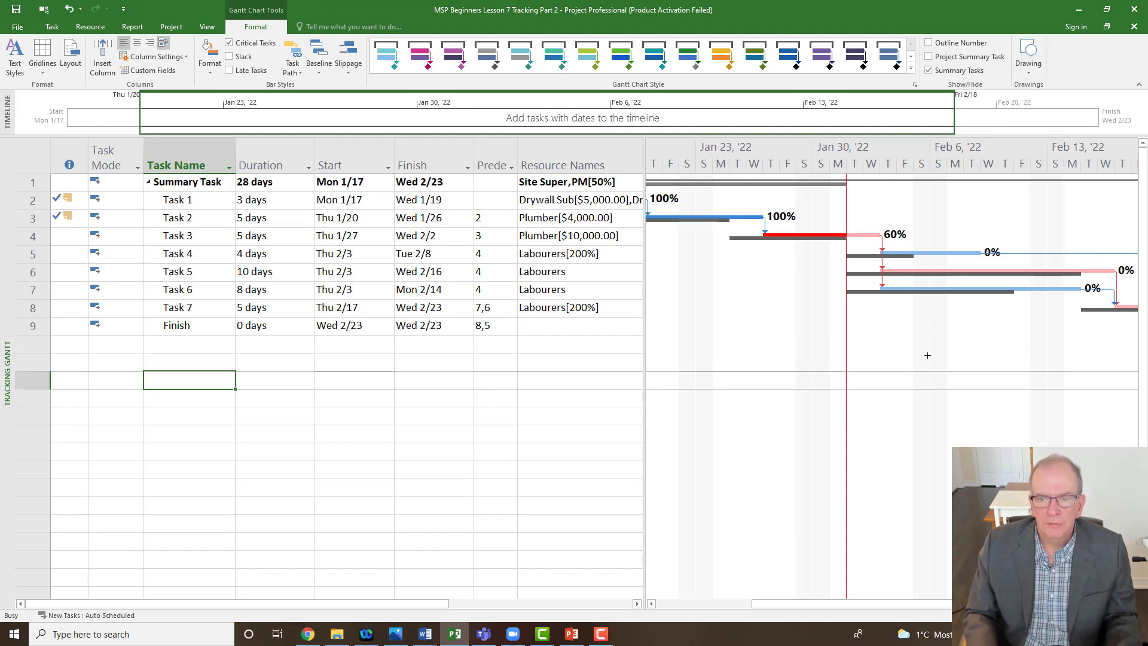
drag(842, 336, 806, 335)
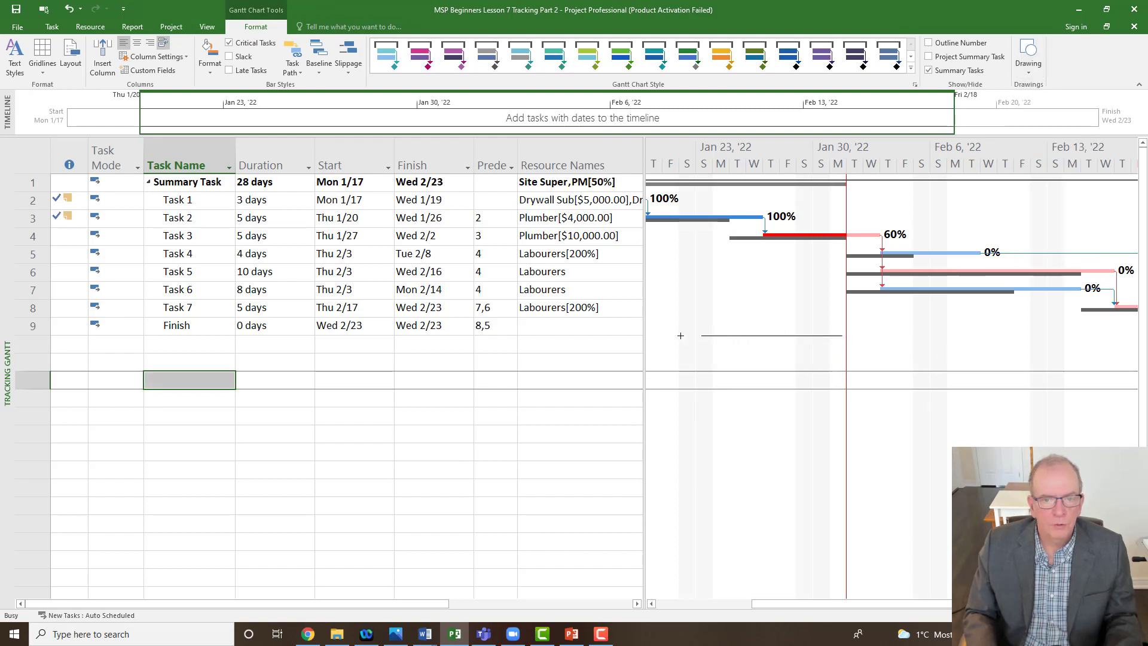
drag(658, 336, 658, 336)
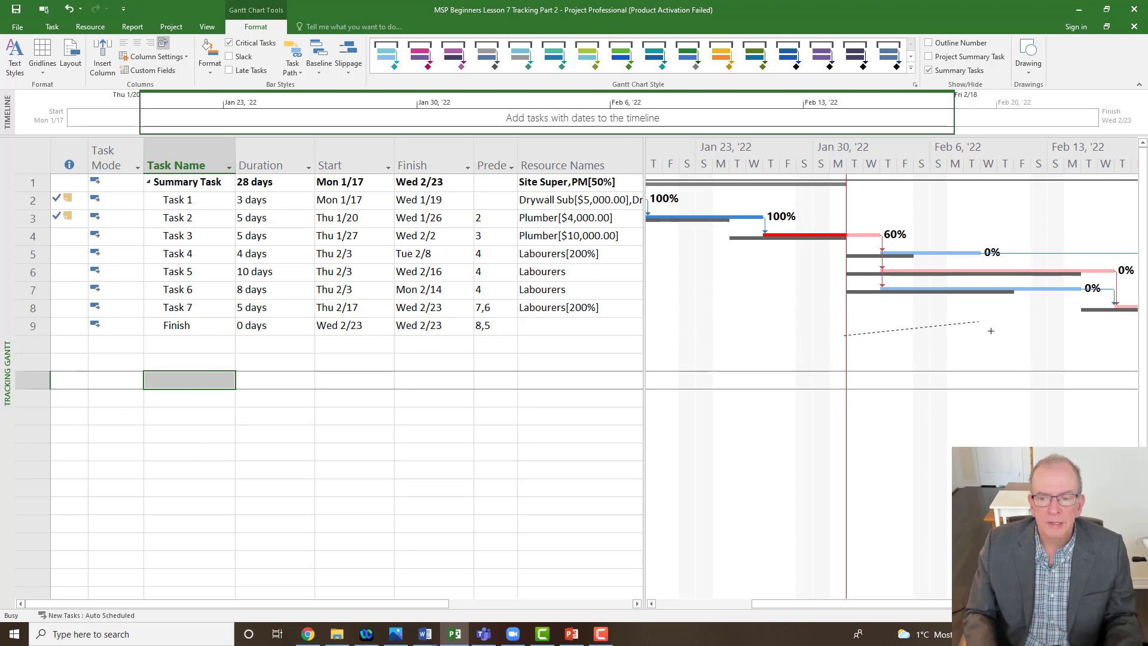
drag(991, 331, 1019, 336)
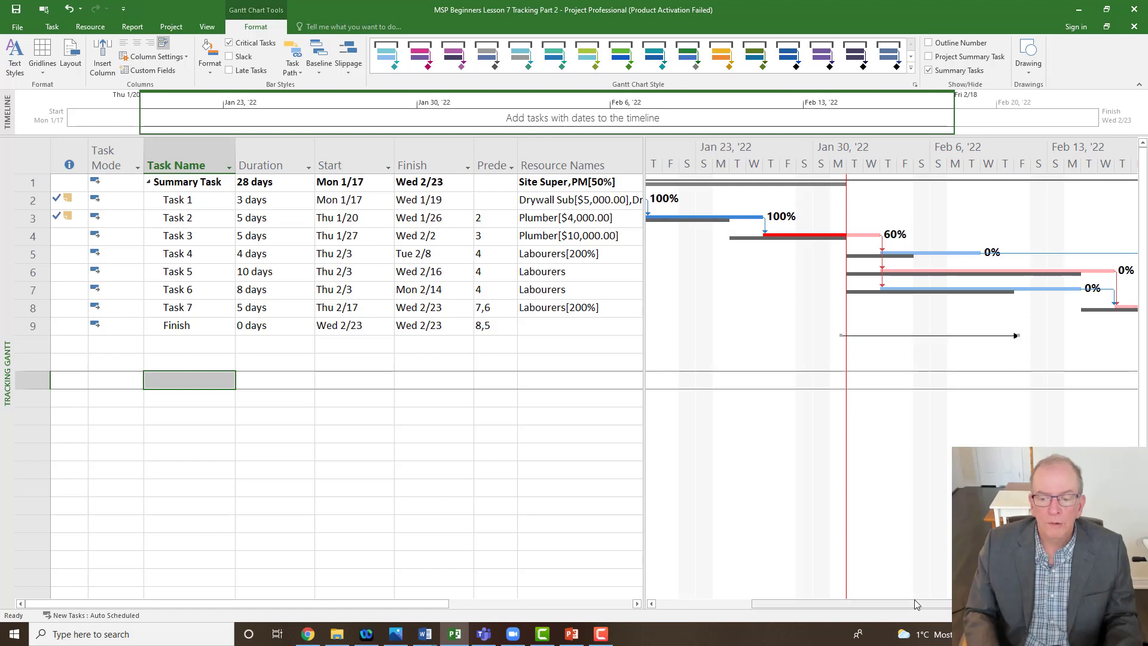
drag(920, 604, 934, 604)
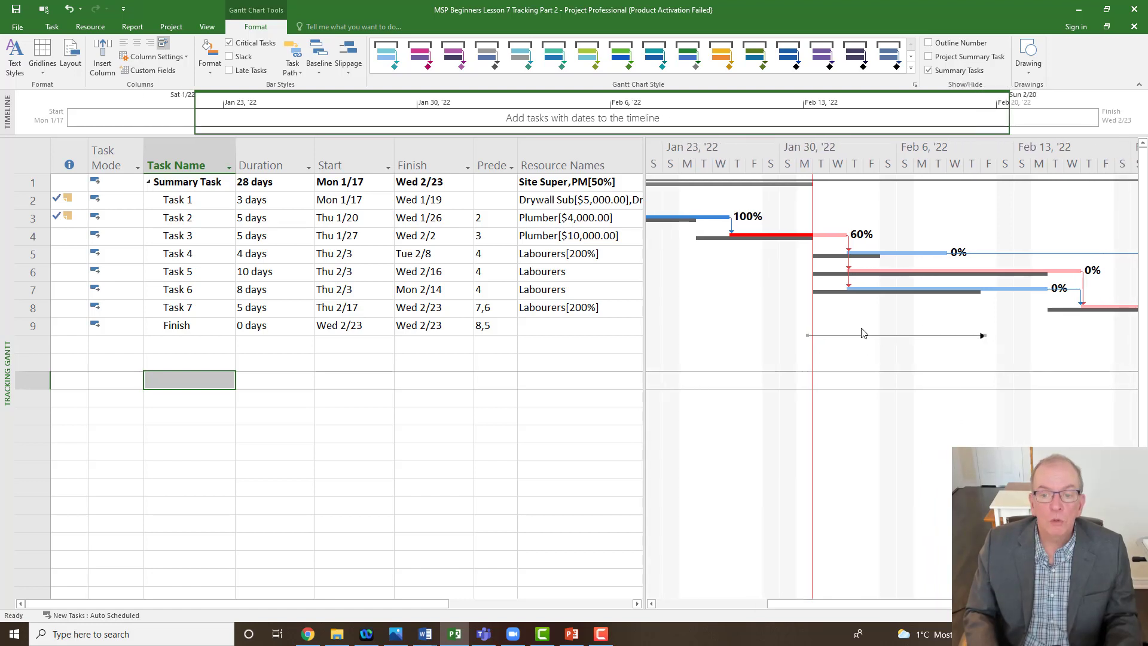
drag(863, 340, 870, 341)
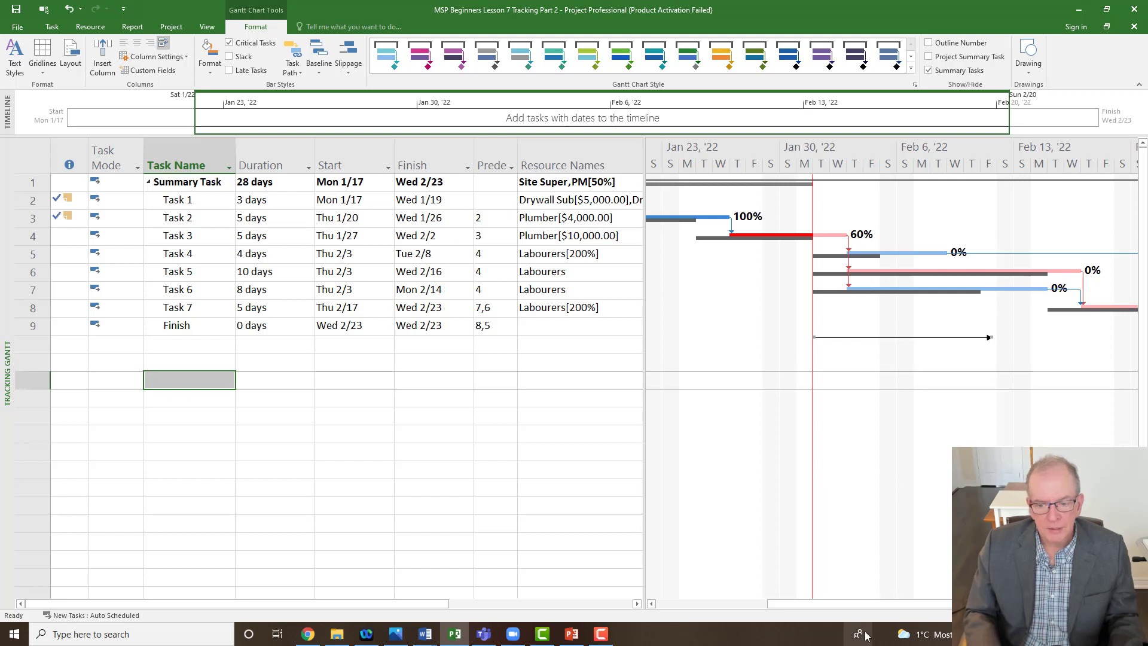
Show the Schedule table and examine the total slack of Tasks 4, 5 and 6 against their Gantt bars
drag(864, 604, 887, 612)
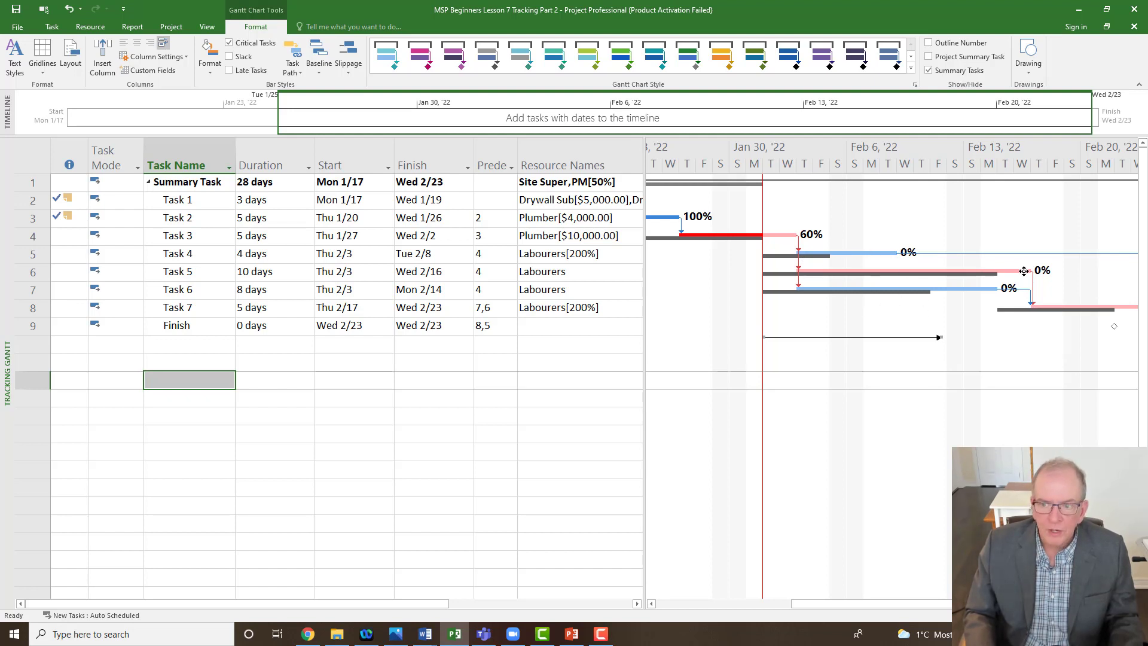
mouse_move(1024, 271)
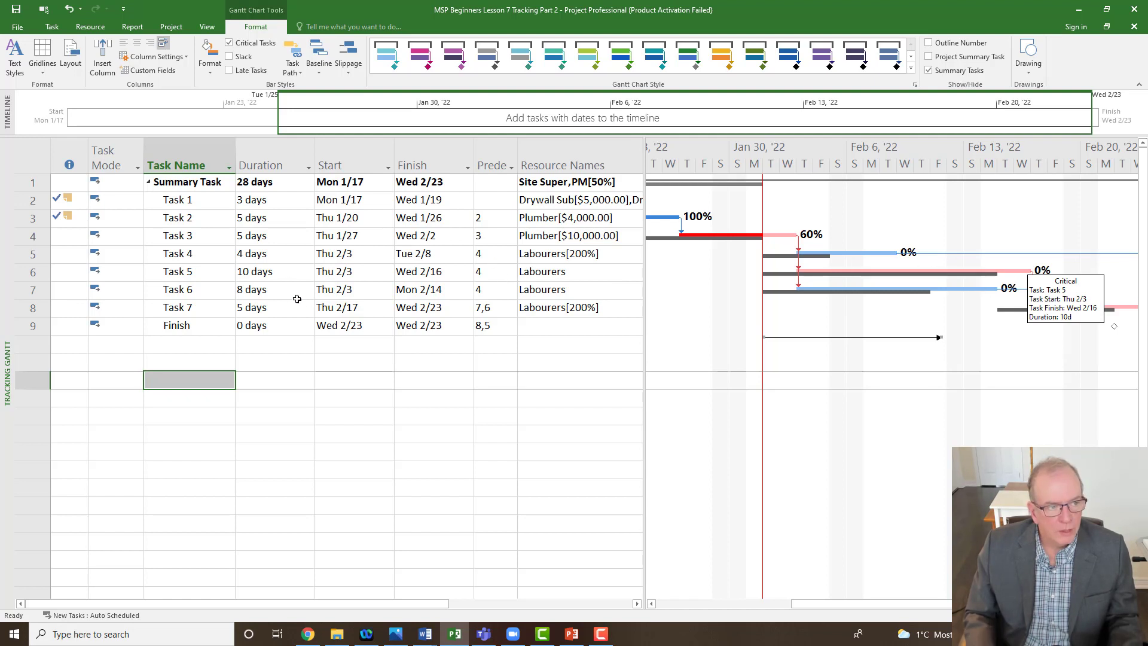
click(33, 156)
right_click(33, 156)
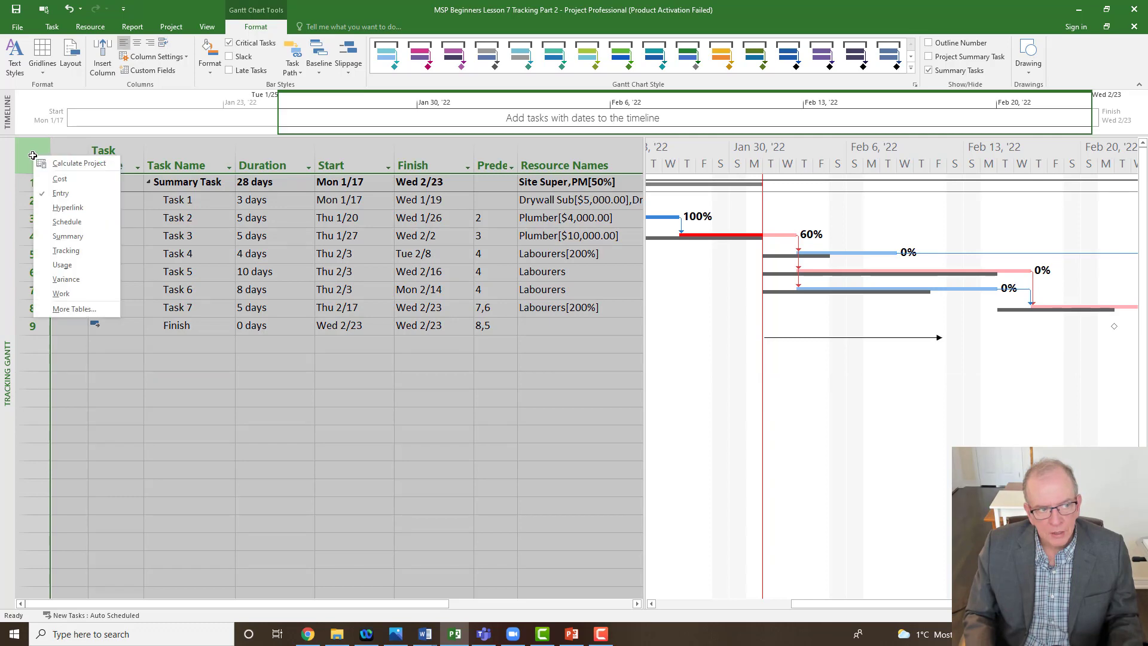
click(67, 222)
click(653, 255)
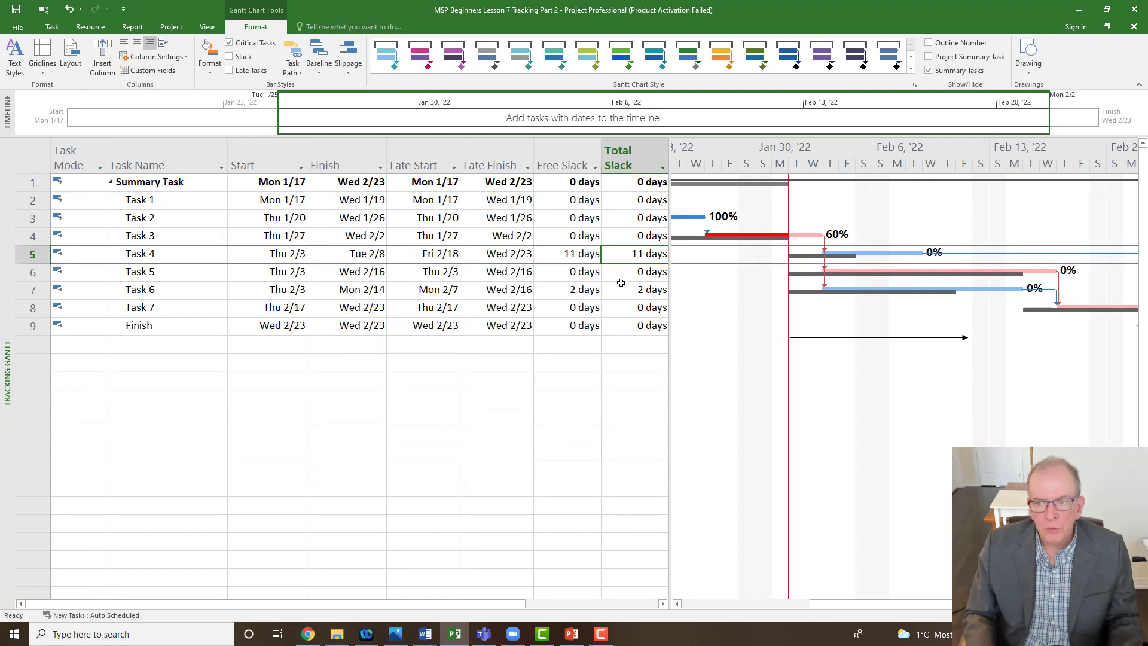
drag(855, 605, 887, 610)
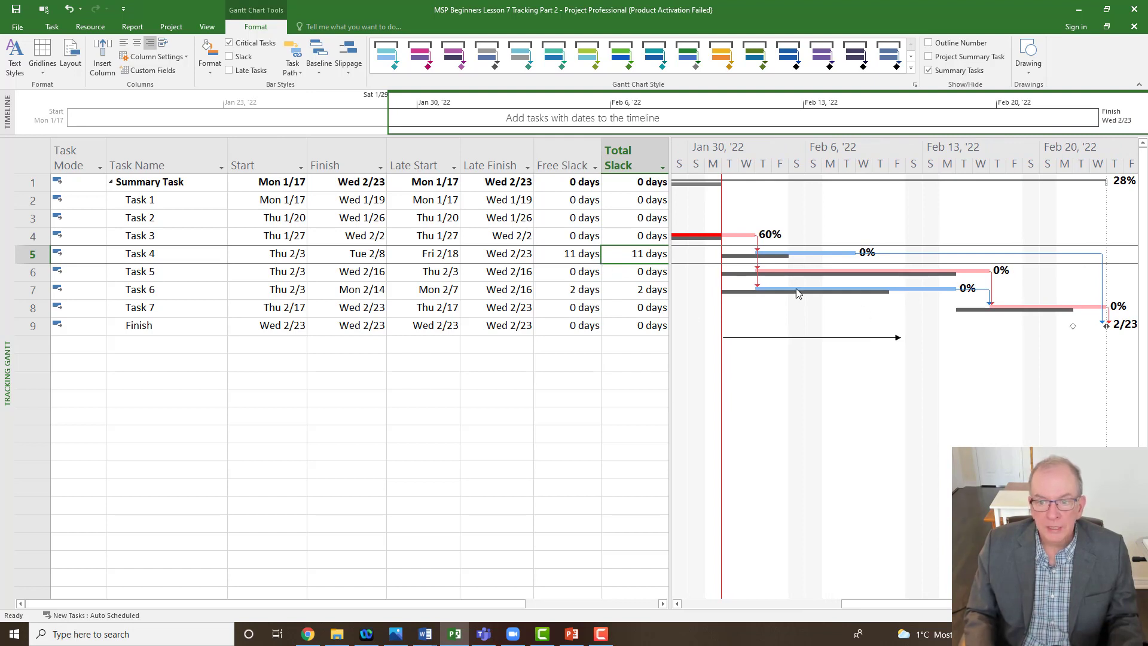
click(778, 278)
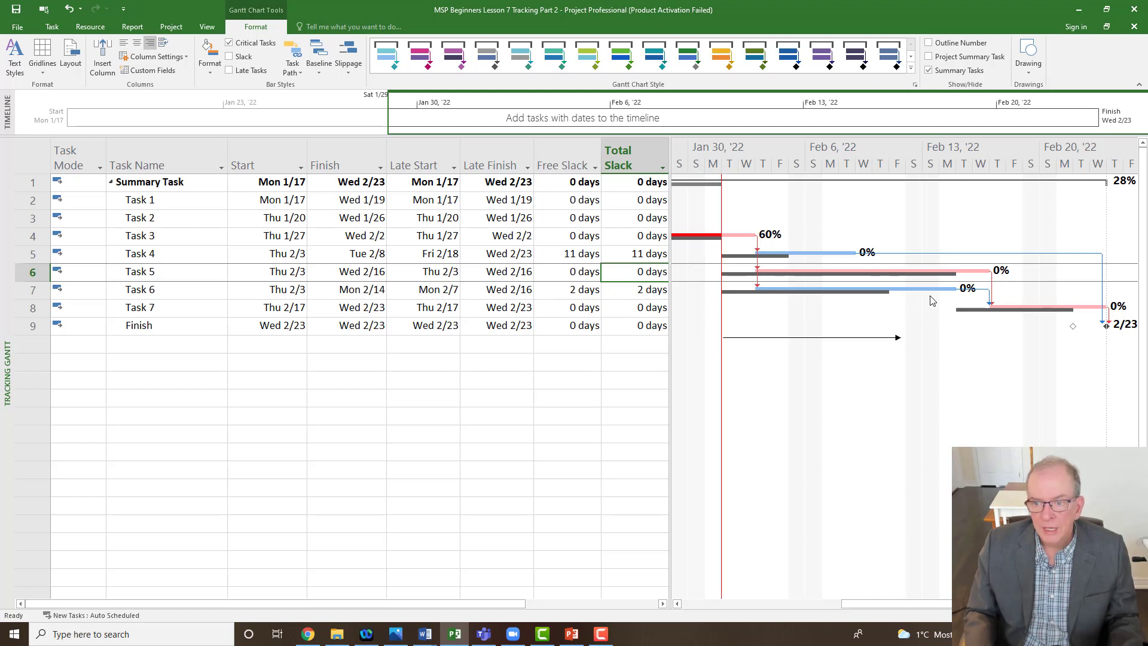
Switch the task table to Variance to compare current dates with the baseline dates
click(35, 157)
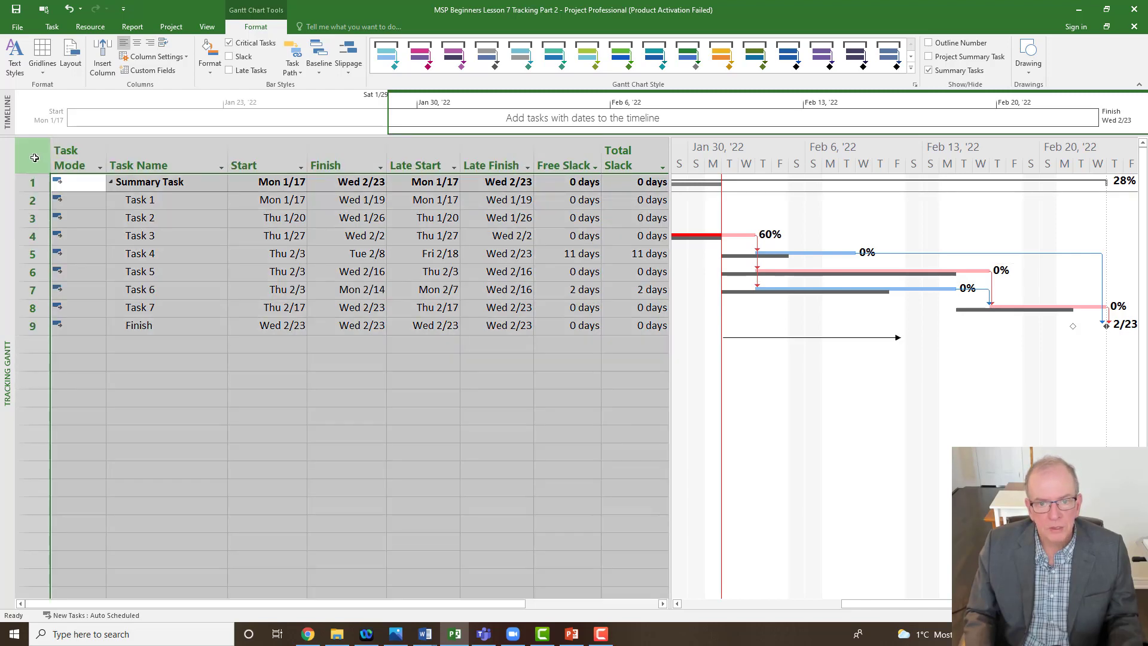
right_click(35, 158)
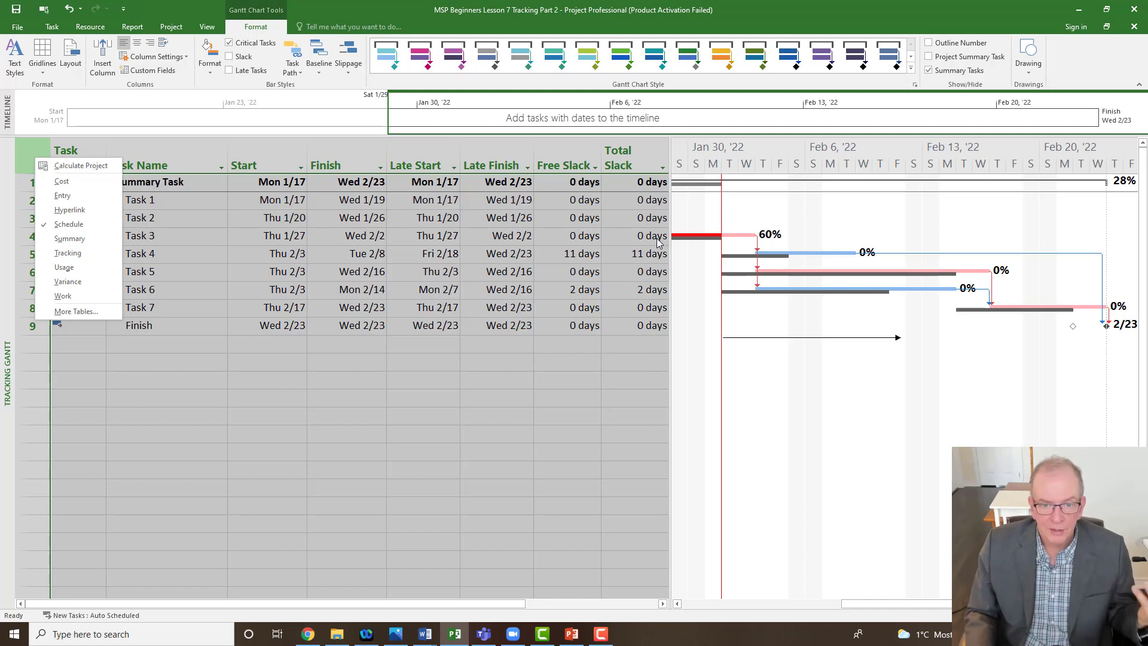
click(69, 282)
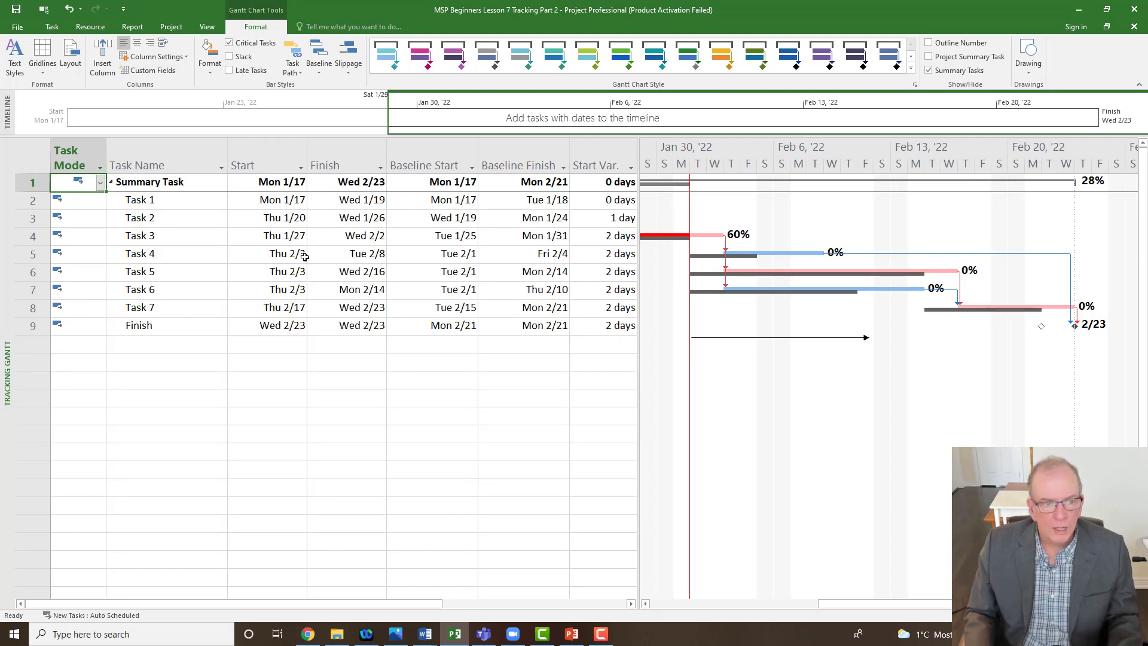
Insert a Duration column before the Start column in the Variance table
click(250, 153)
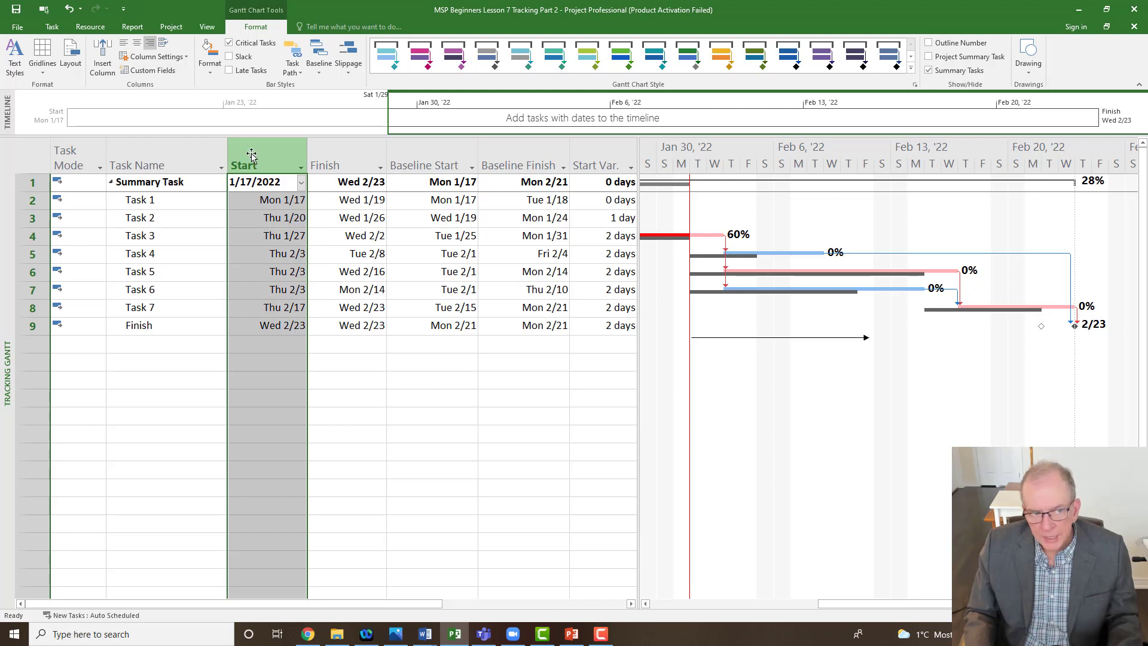
right_click(251, 154)
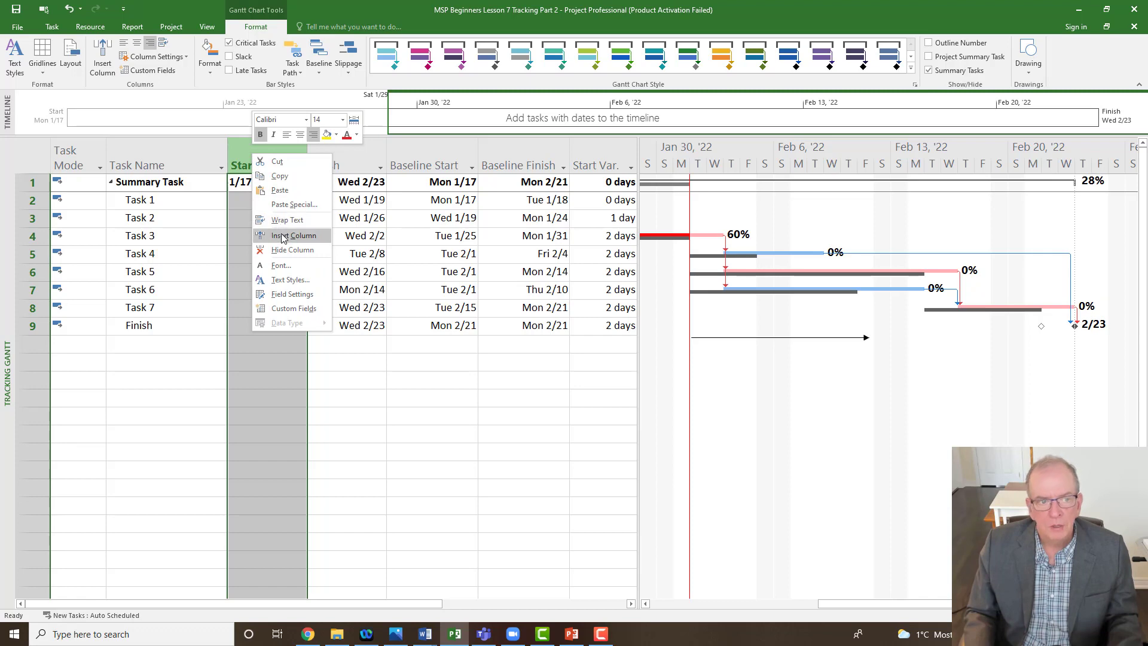
click(244, 153)
right_click(243, 153)
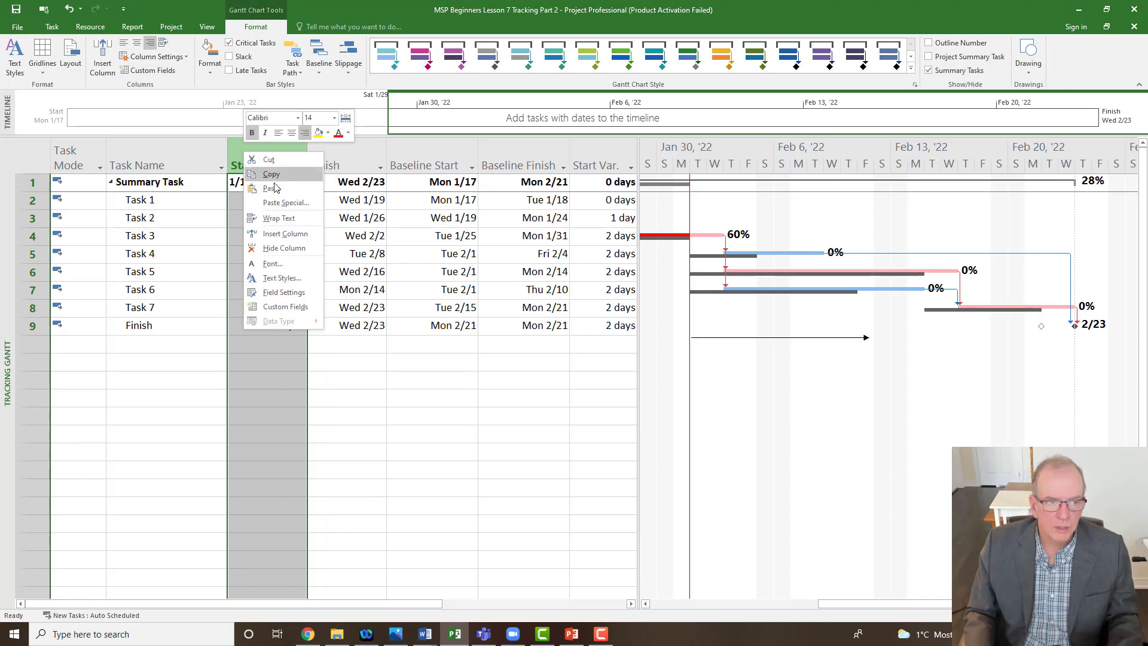
click(293, 239)
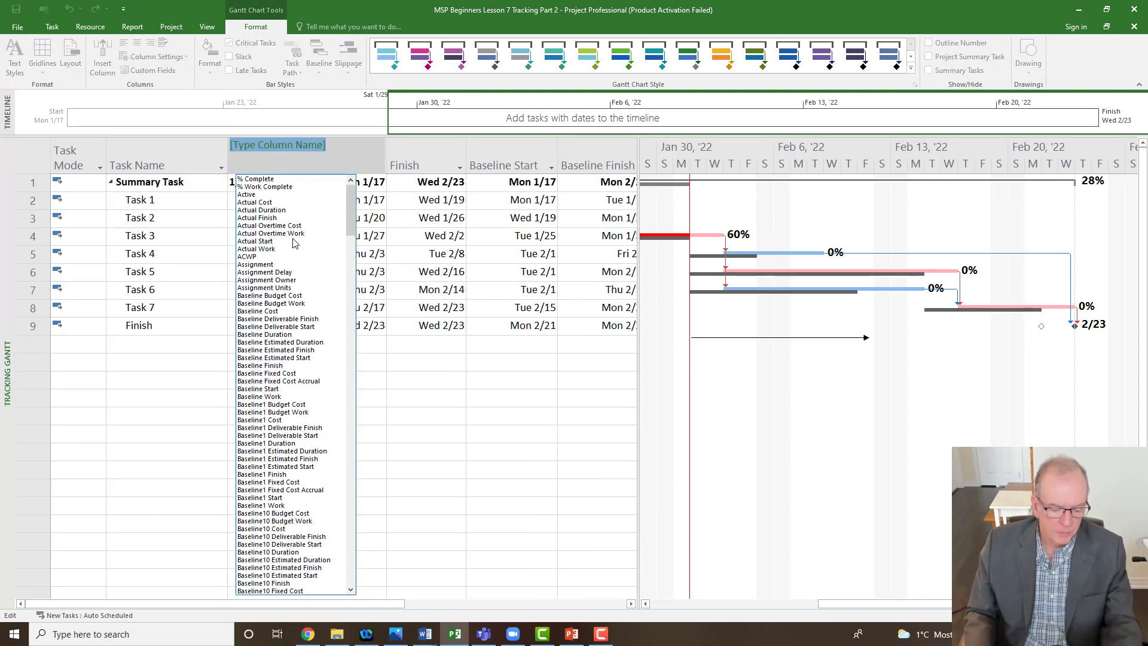
text(date1)
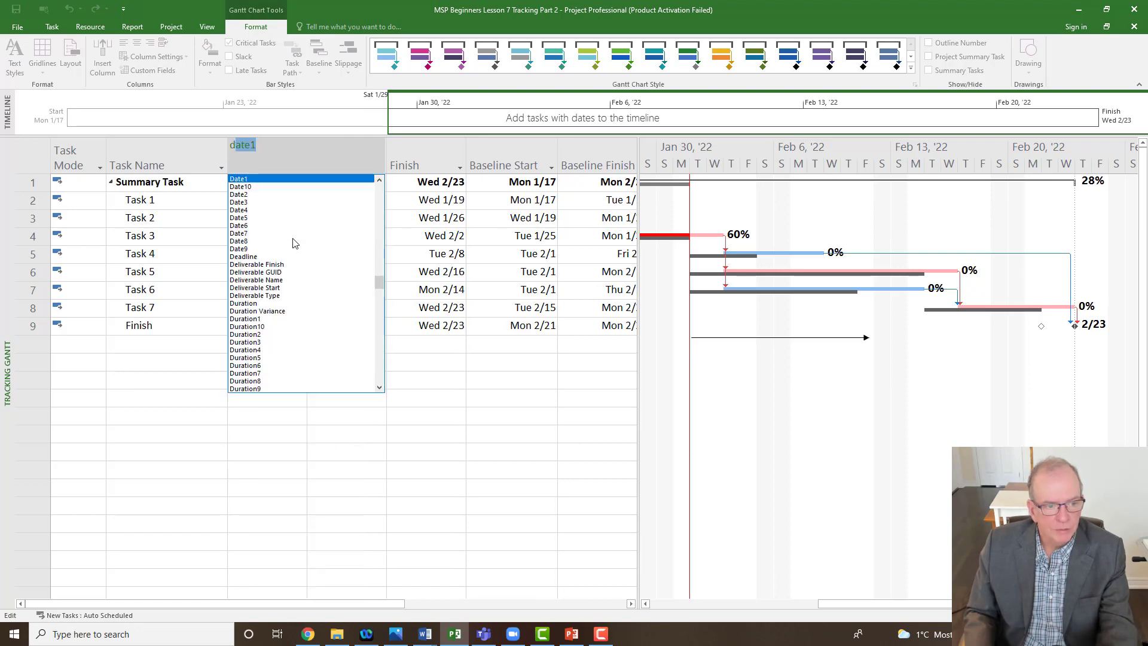
click(262, 304)
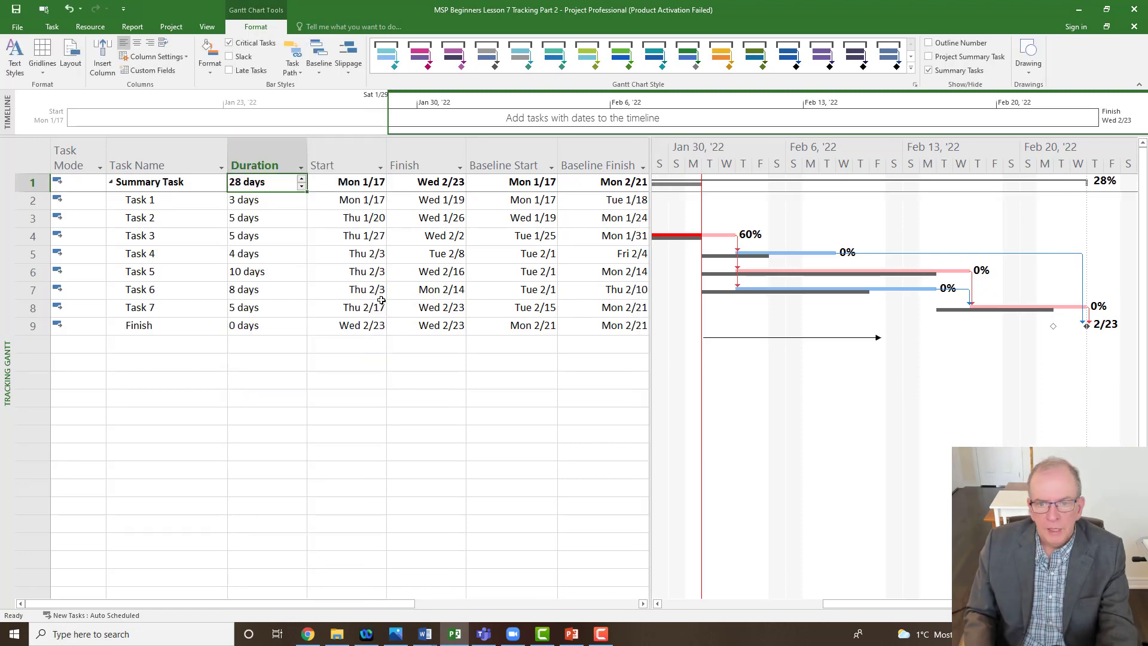
Set the duration of Task 6 to 4 days
click(282, 295)
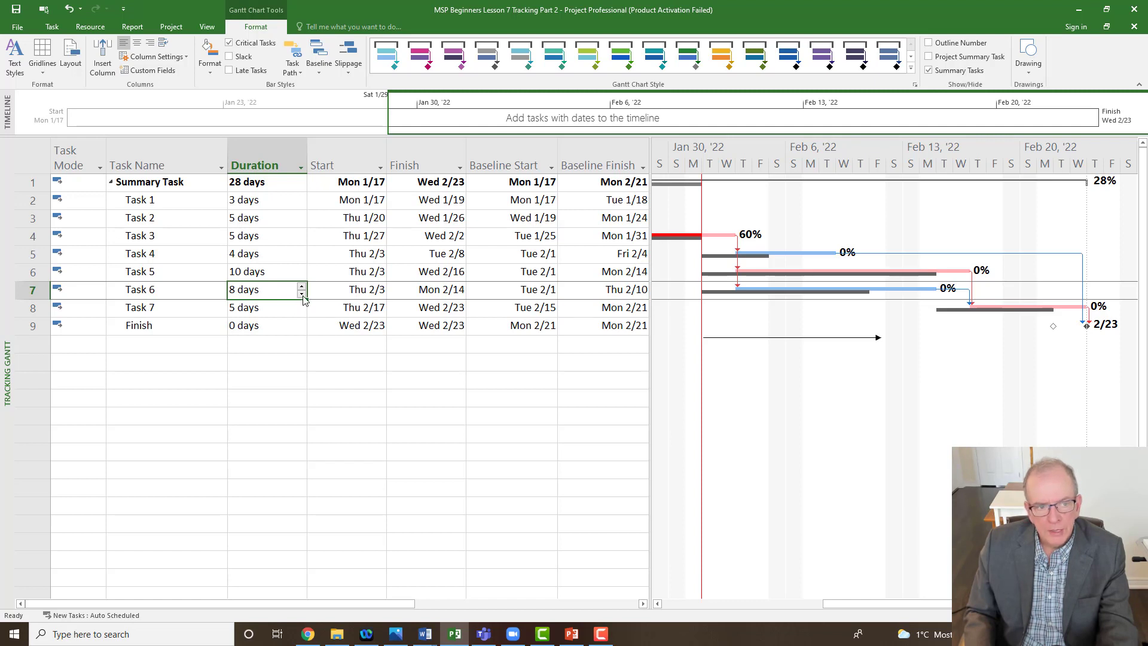
click(262, 255)
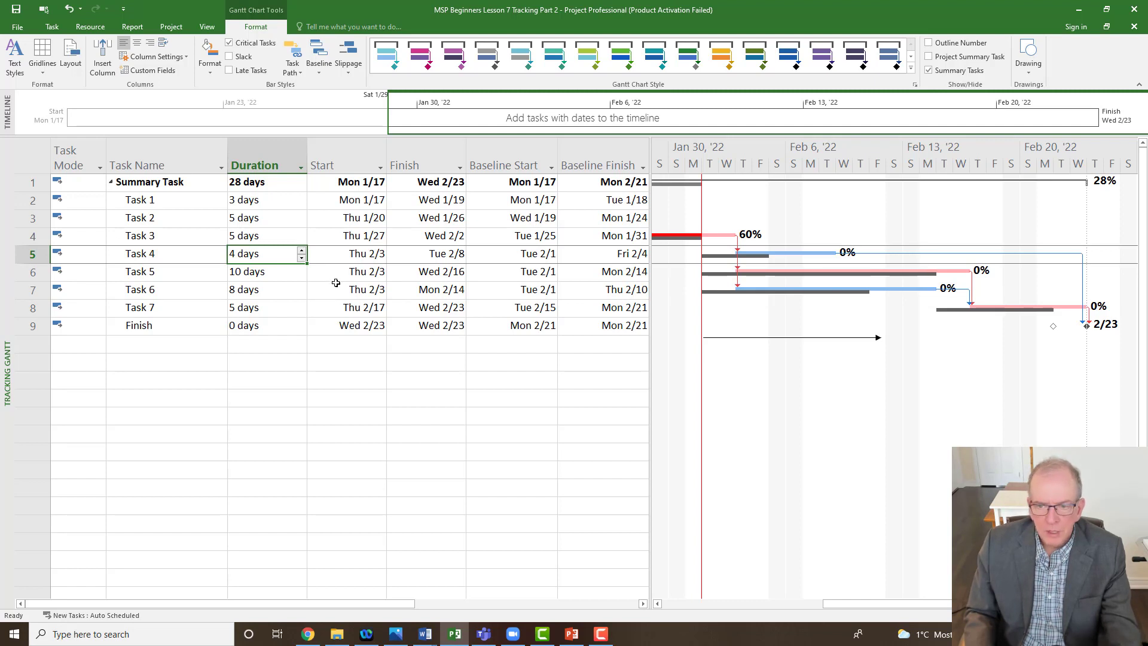
click(302, 296)
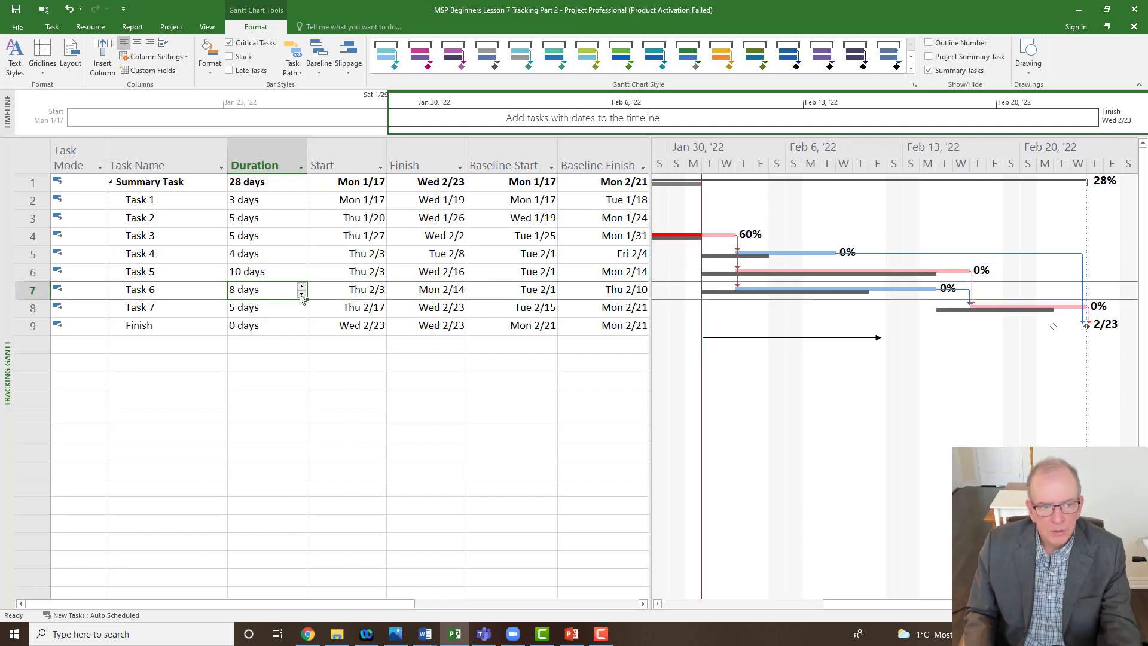
click(302, 296)
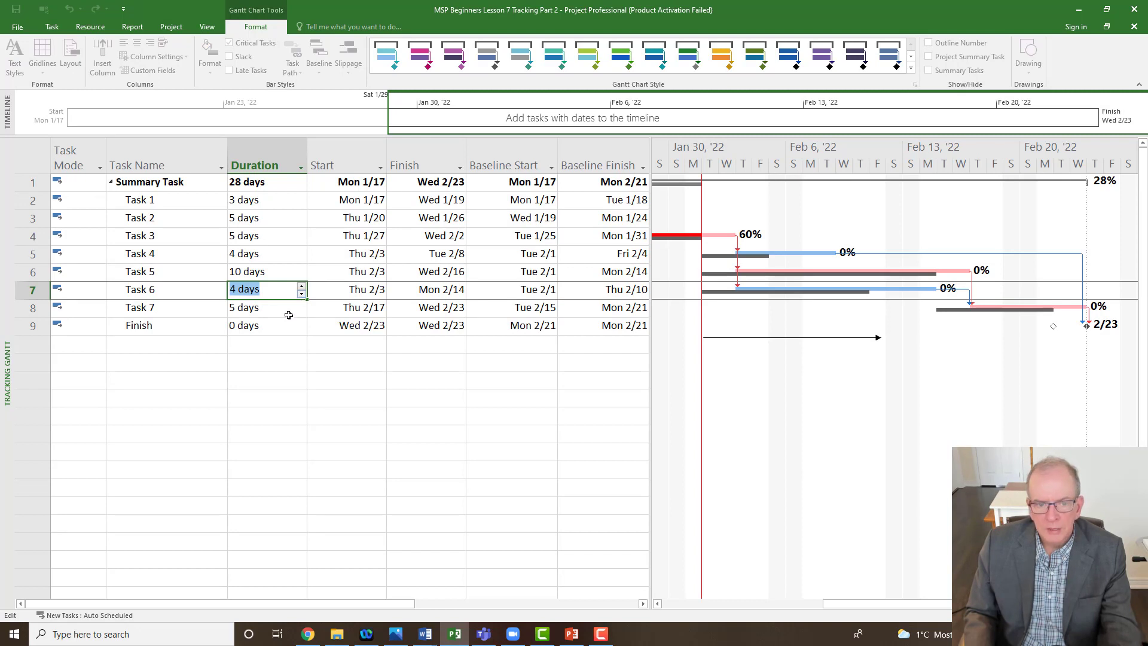
click(289, 315)
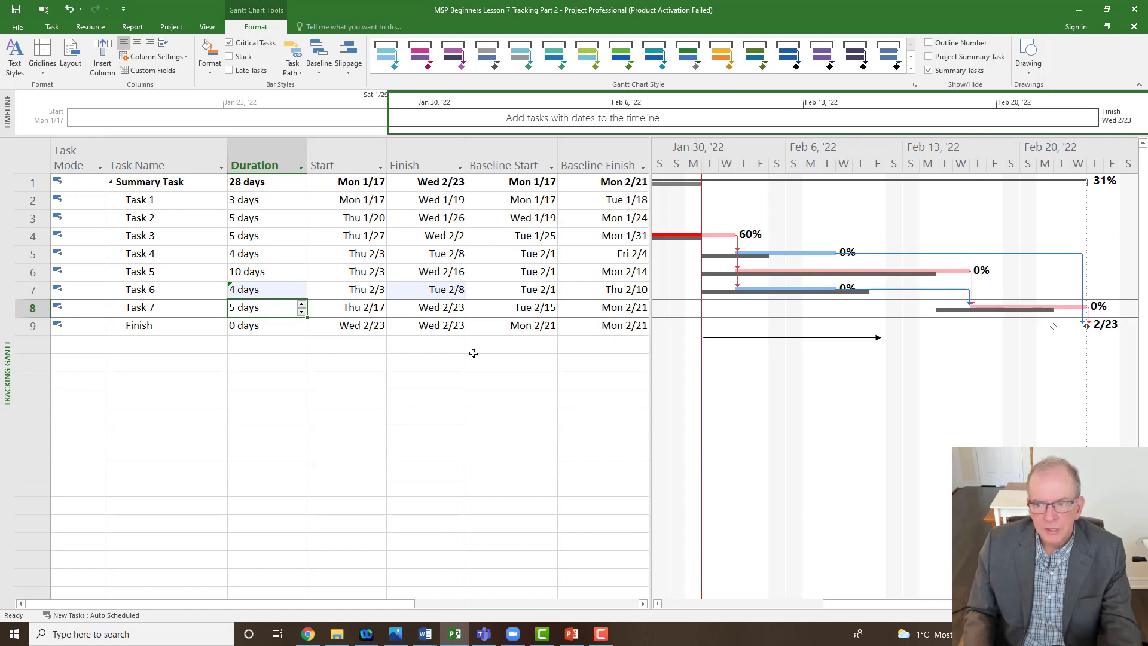
Set the duration of Task 6 to 8 days
click(290, 292)
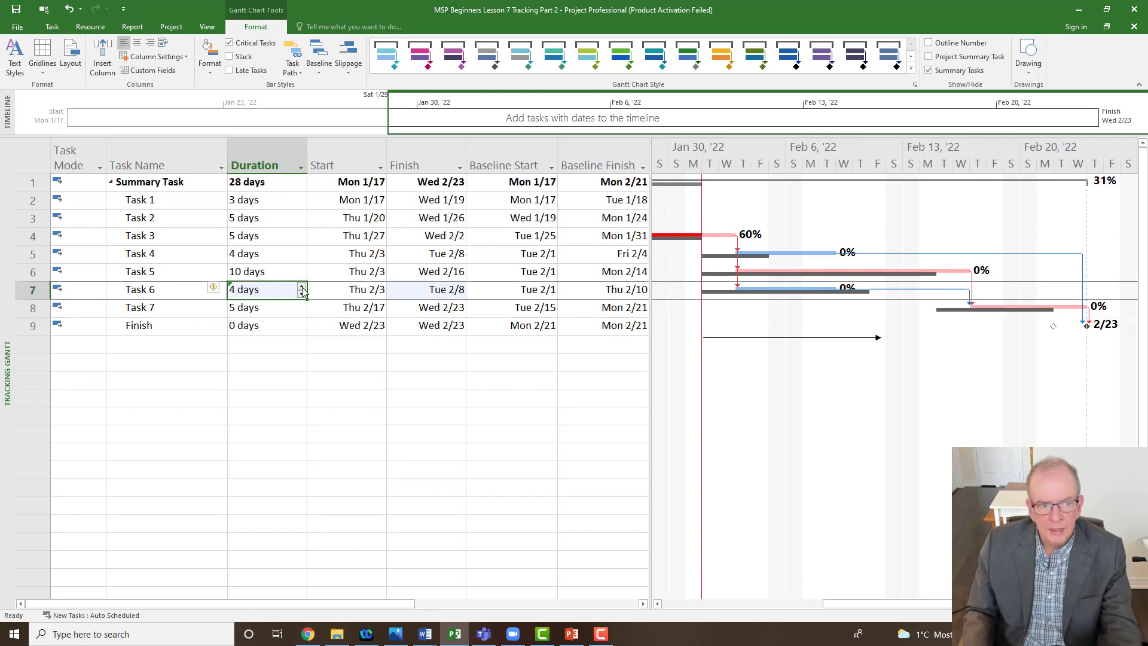
click(302, 286)
click(302, 288)
click(302, 287)
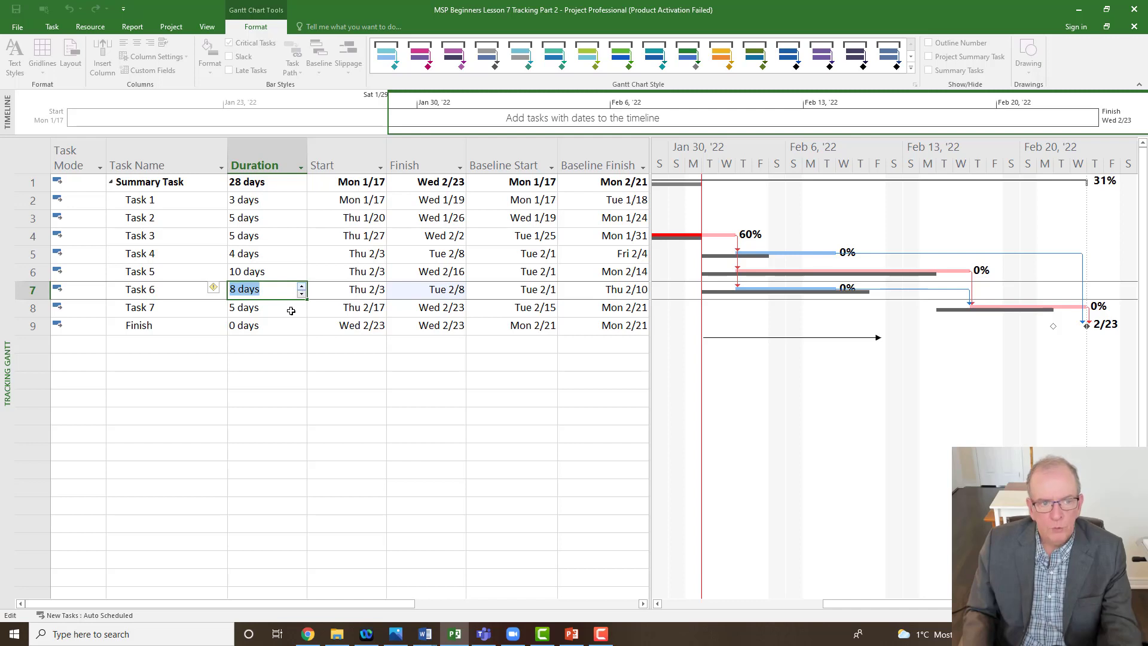
click(291, 309)
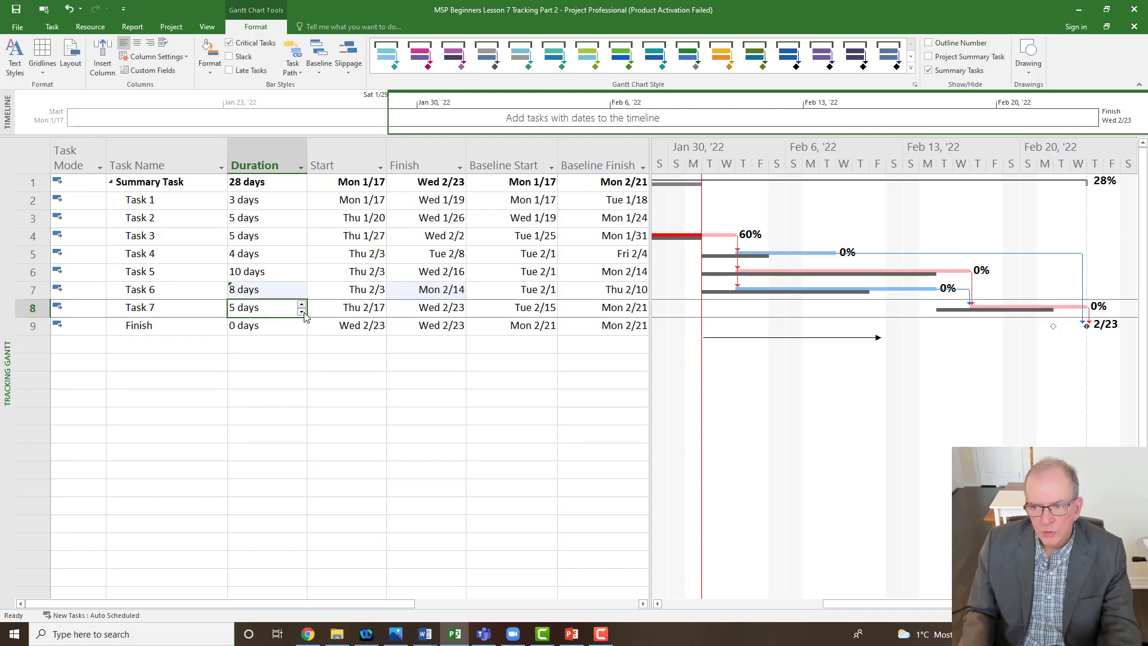
Switch the task table to Entry and check the resources assigned to Tasks 5 and 6
click(257, 271)
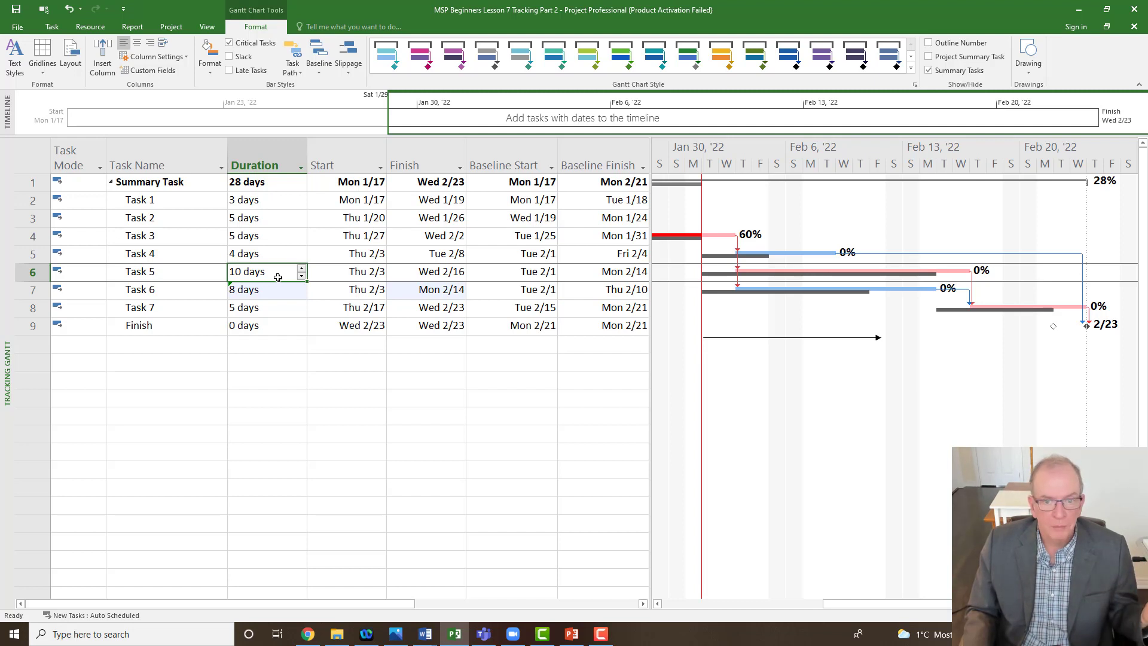
mouse_move(651, 303)
mouse_down()
mouse_move(798, 308)
mouse_move(655, 306)
mouse_up()
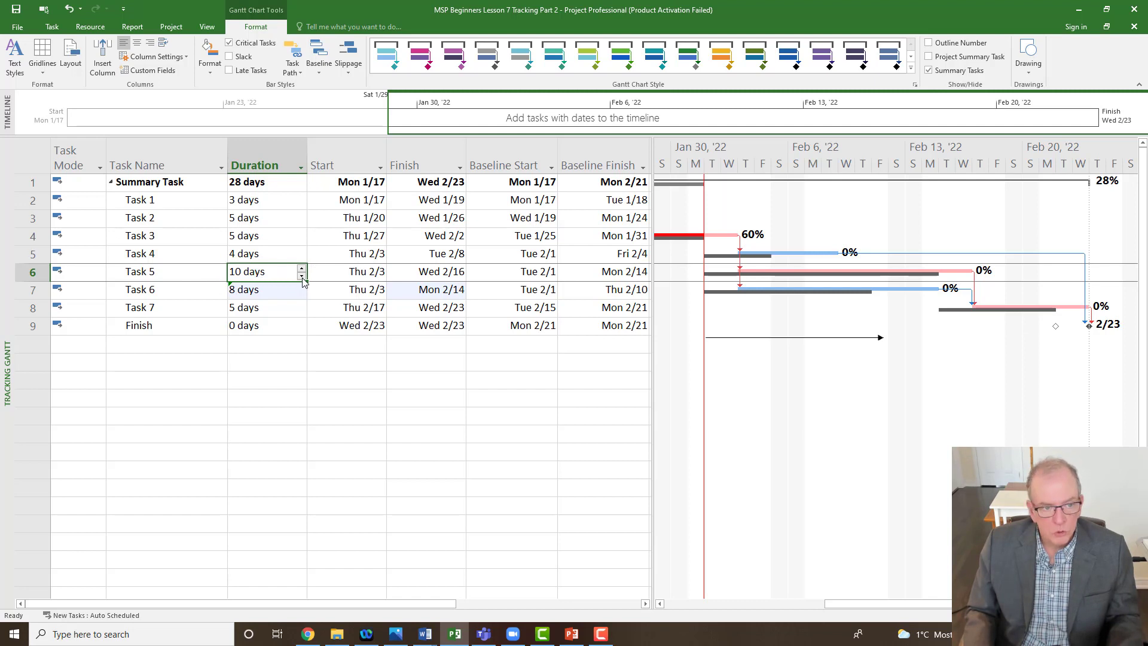
click(26, 156)
right_click(25, 156)
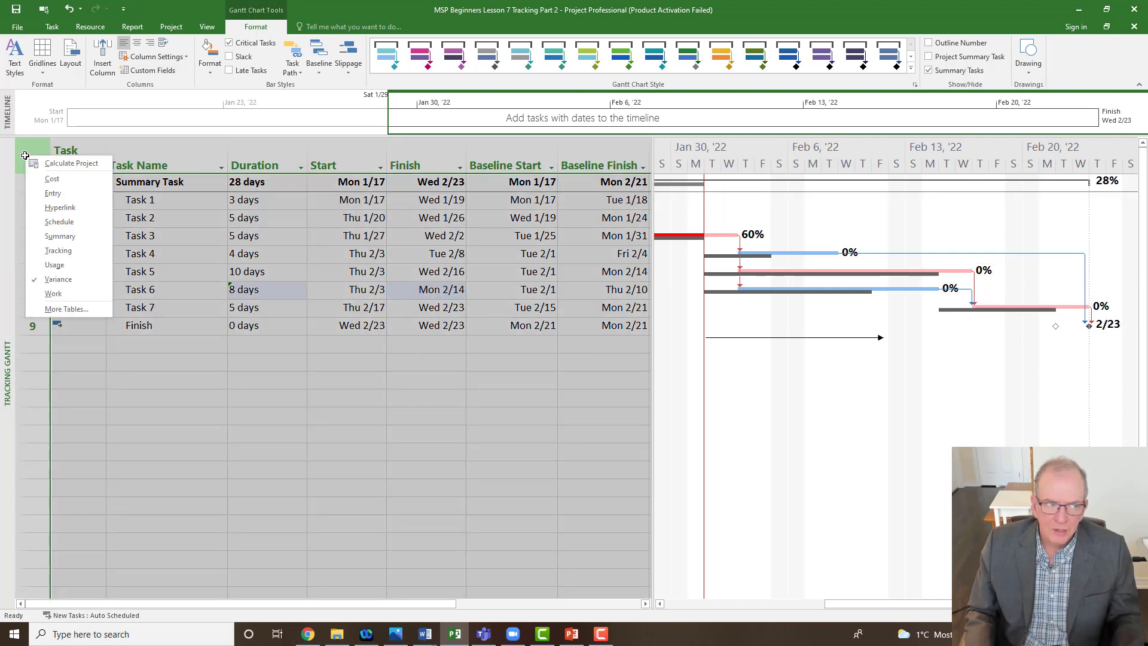
click(53, 193)
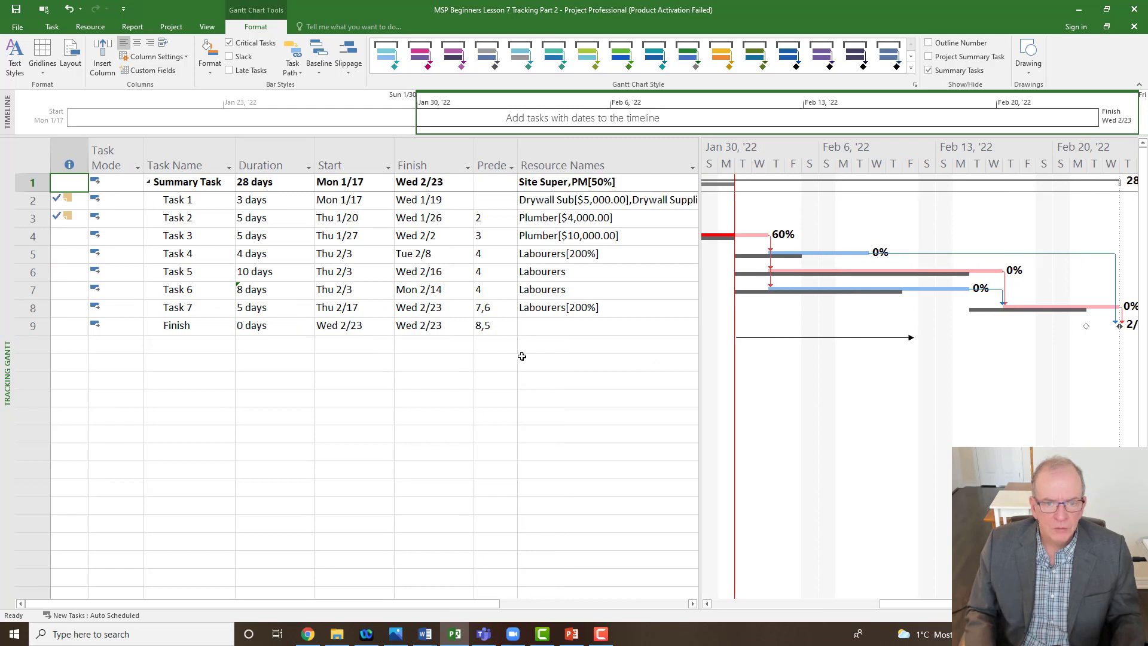
click(515, 289)
click(544, 270)
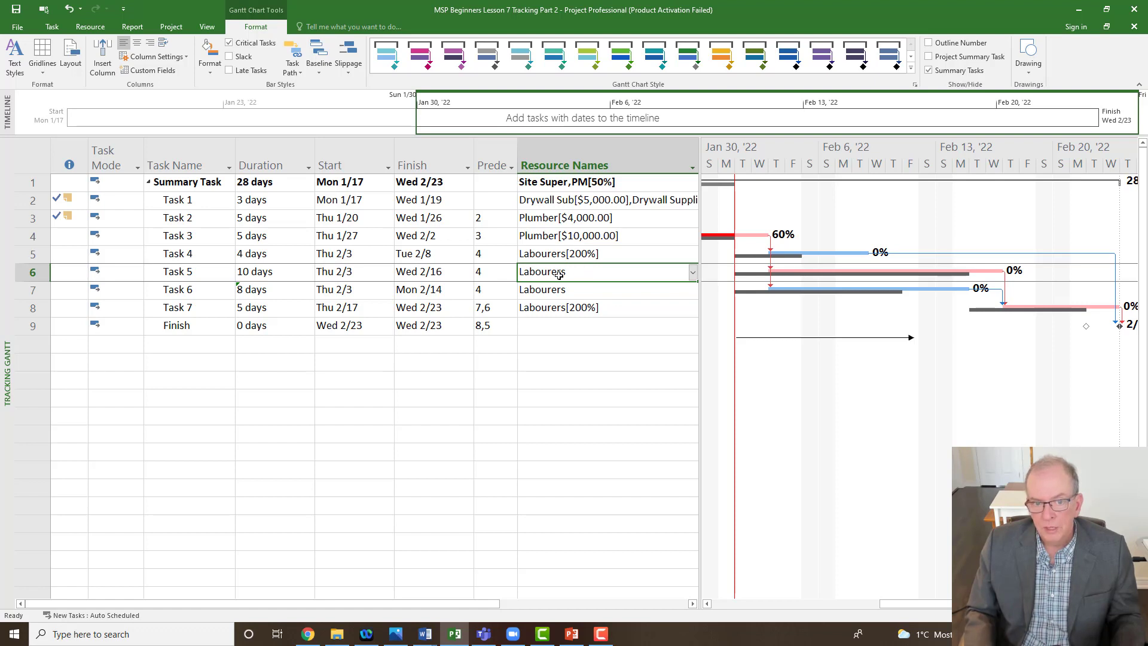
Shorten the duration of Task 5 to 8 days
click(265, 274)
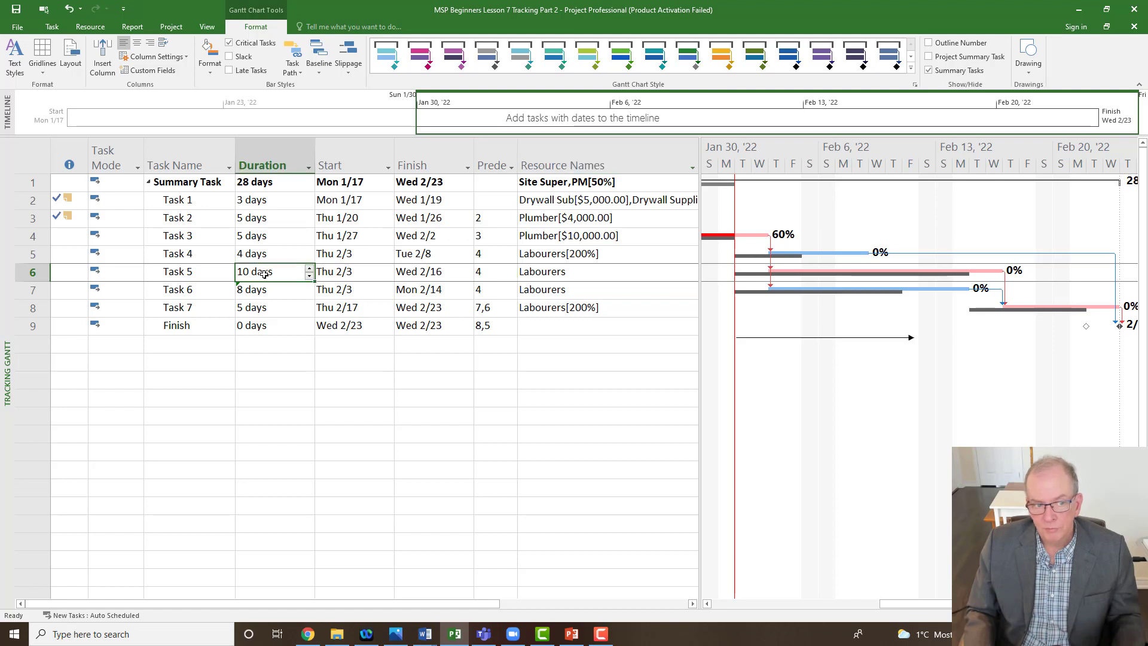
click(310, 276)
click(310, 276)
click(293, 302)
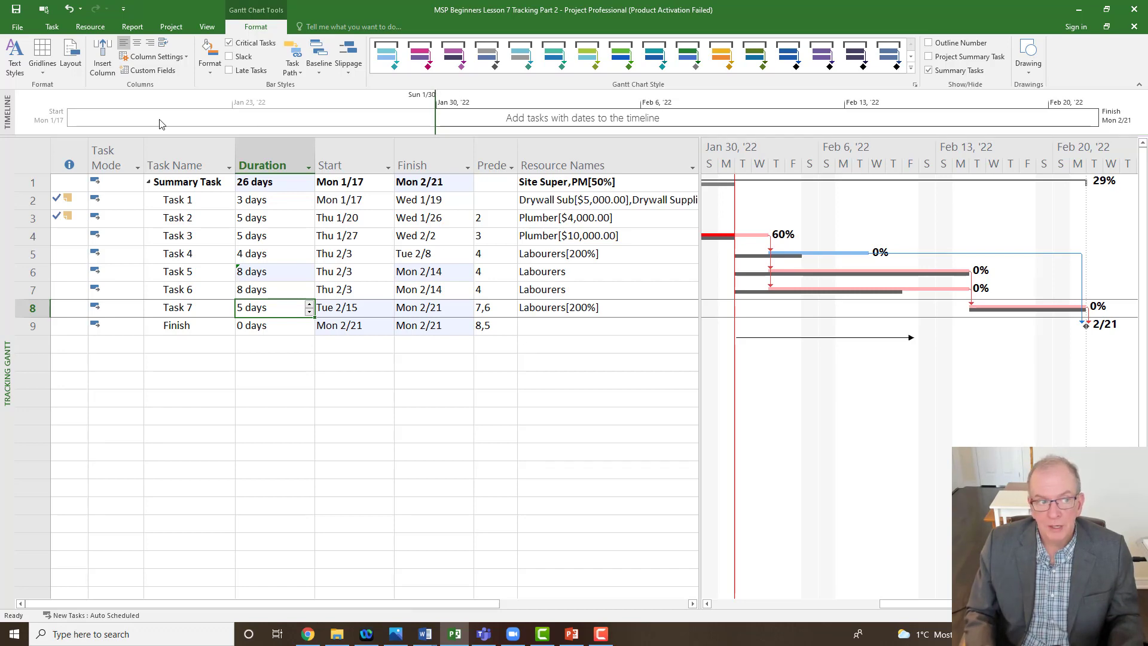
Show the Cost table and examine the cost variance of Task 5 against its baseline
click(23, 157)
right_click(24, 157)
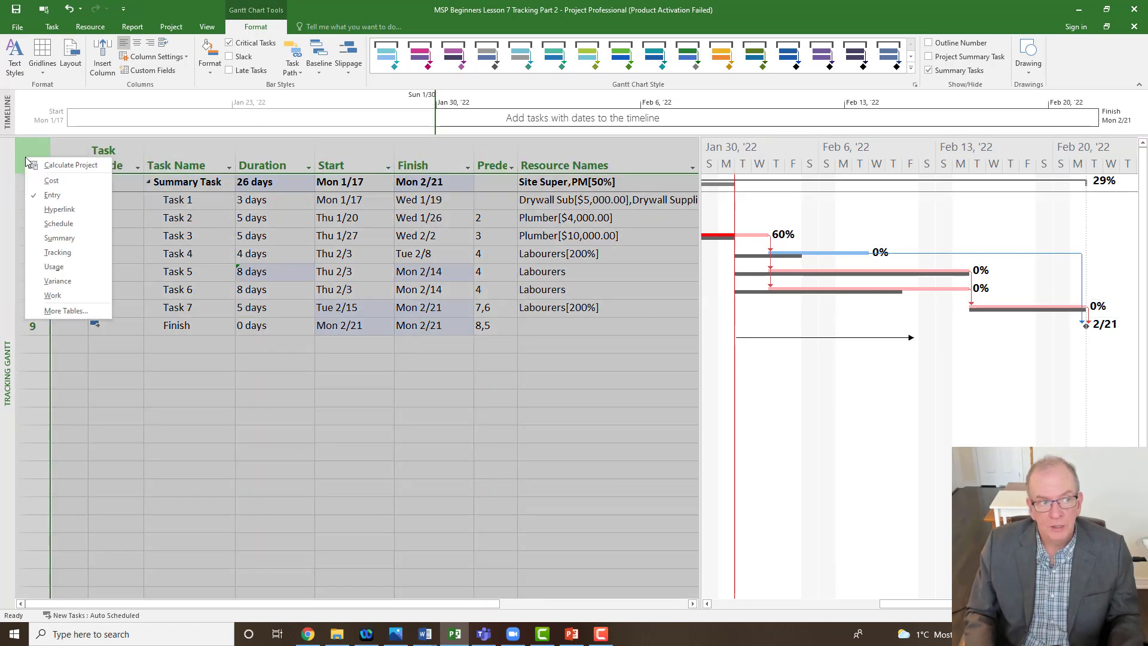
click(51, 181)
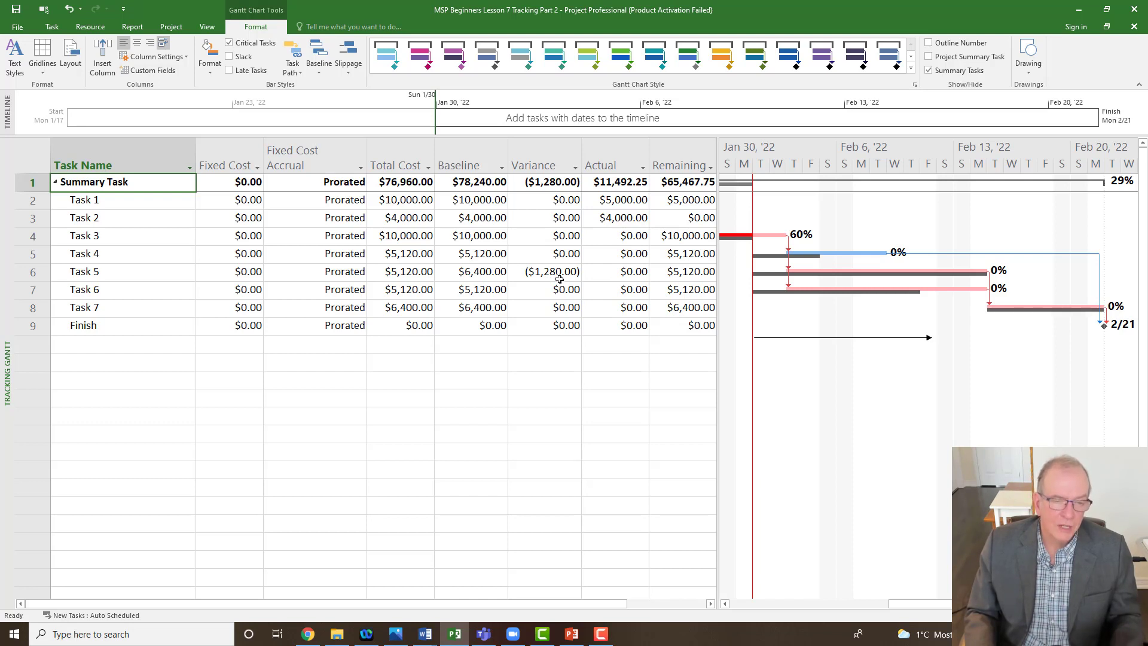
click(560, 279)
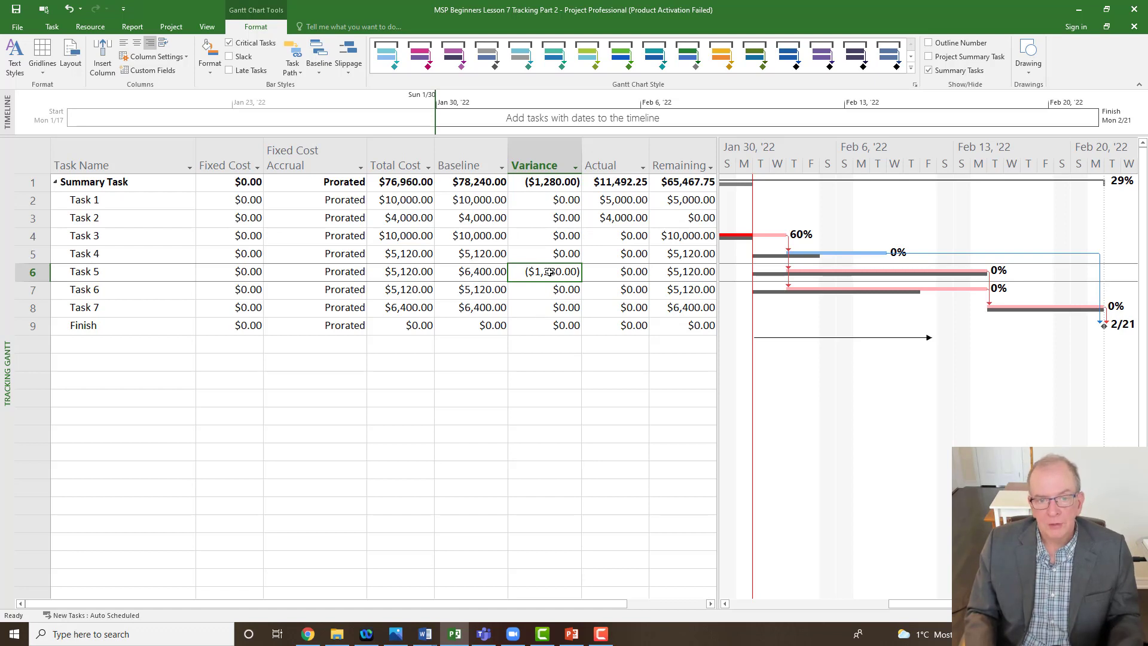
key(alt+h)
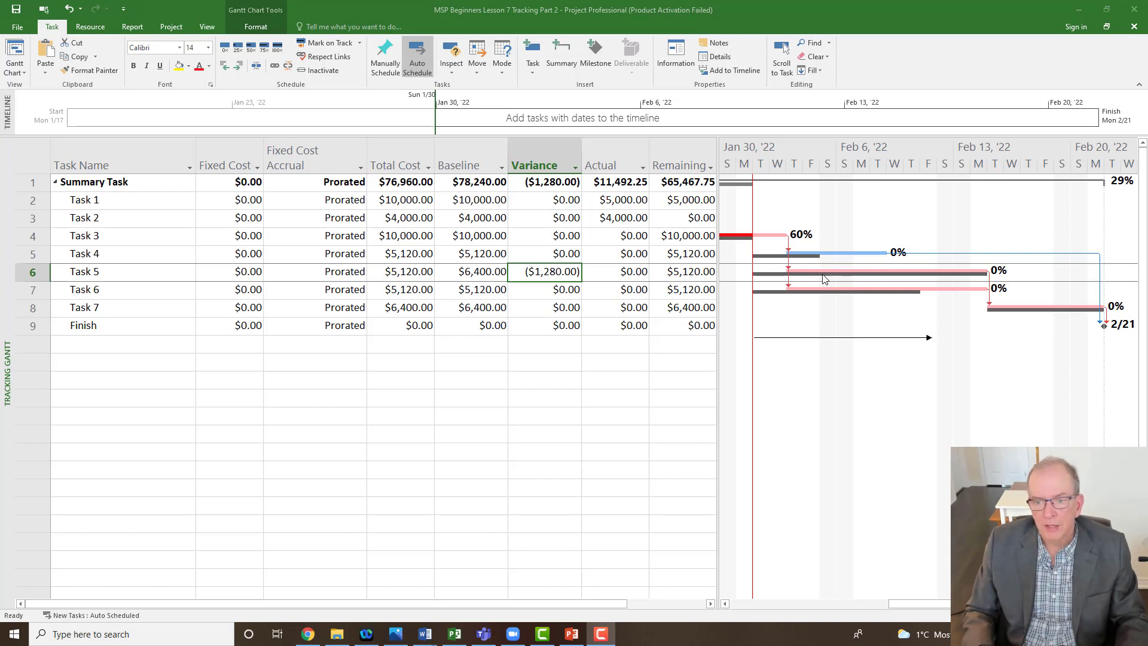
mouse_move(948, 279)
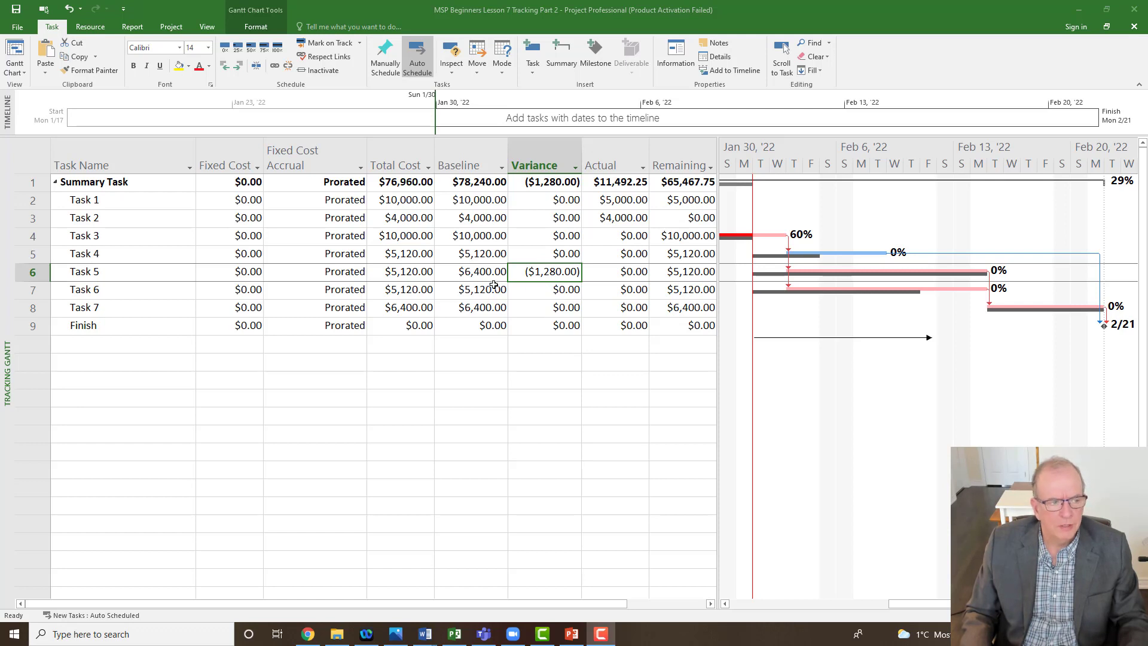
Switch to the Resource Usage view and locate the Labourers' last two working days on Task 5
right_click(5, 333)
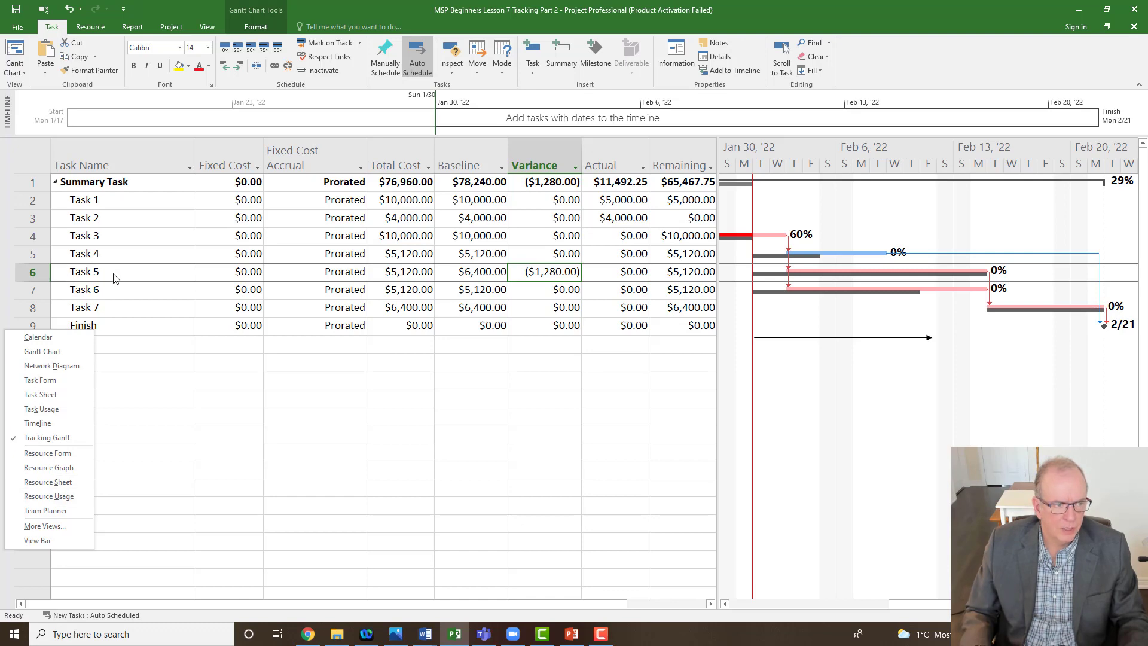
click(44, 496)
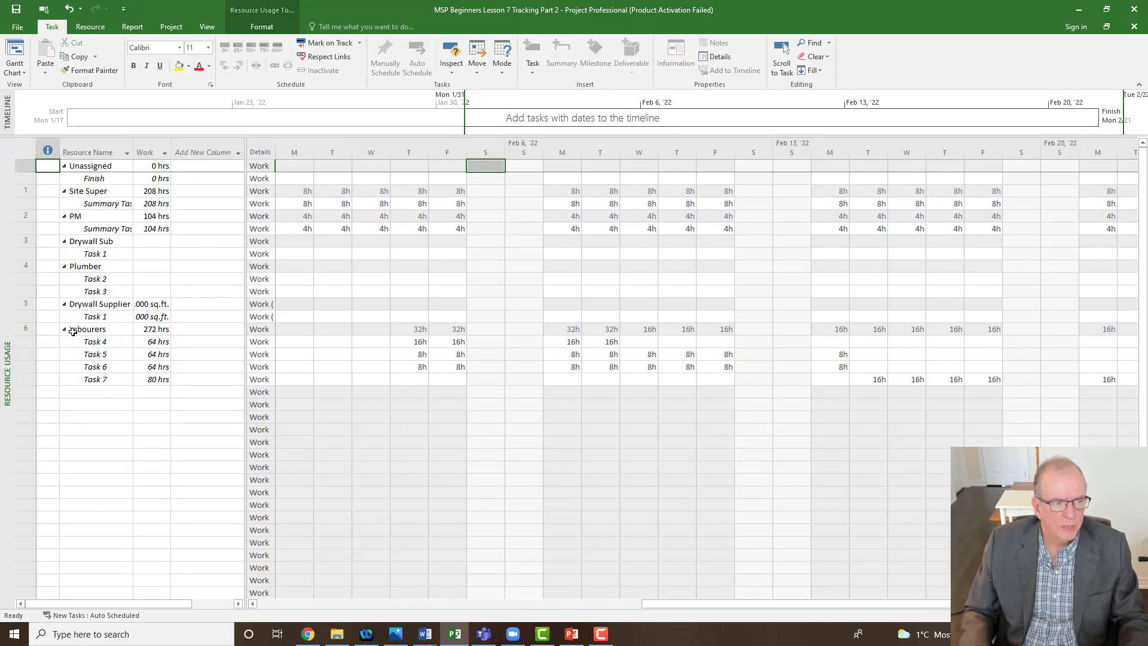
click(72, 332)
click(90, 356)
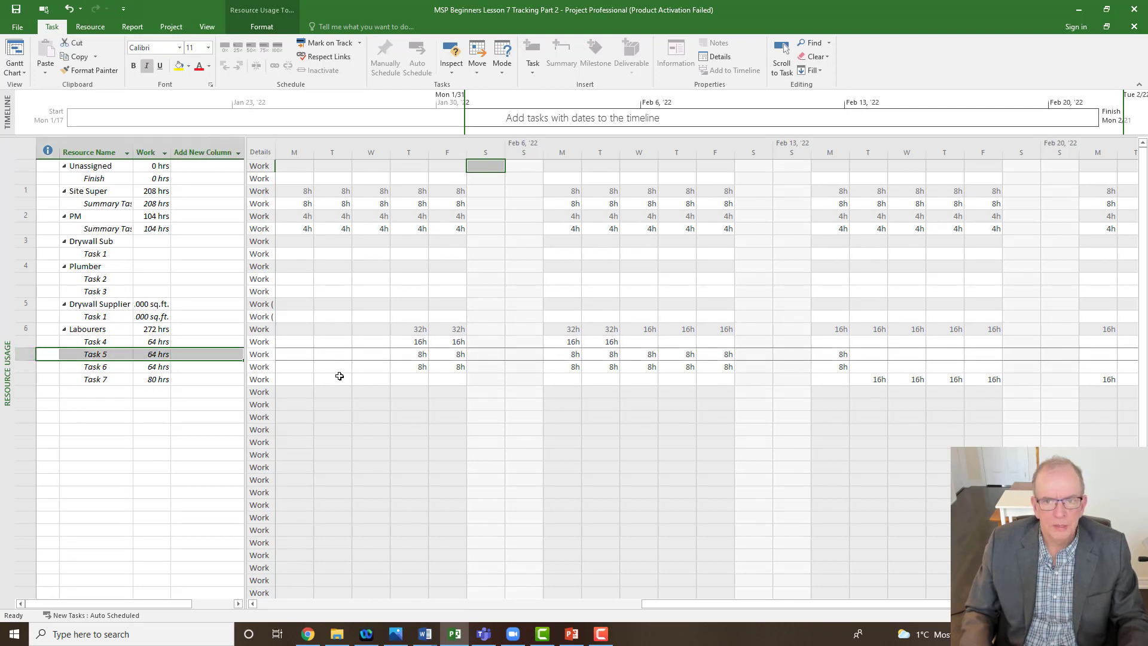
click(724, 357)
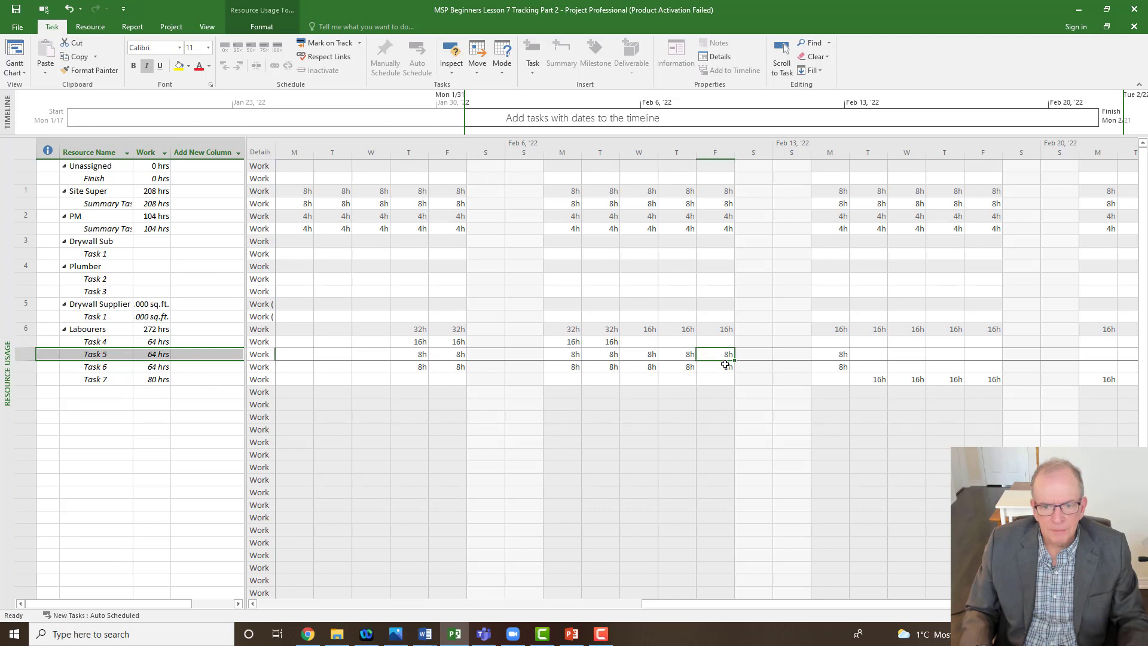
click(836, 358)
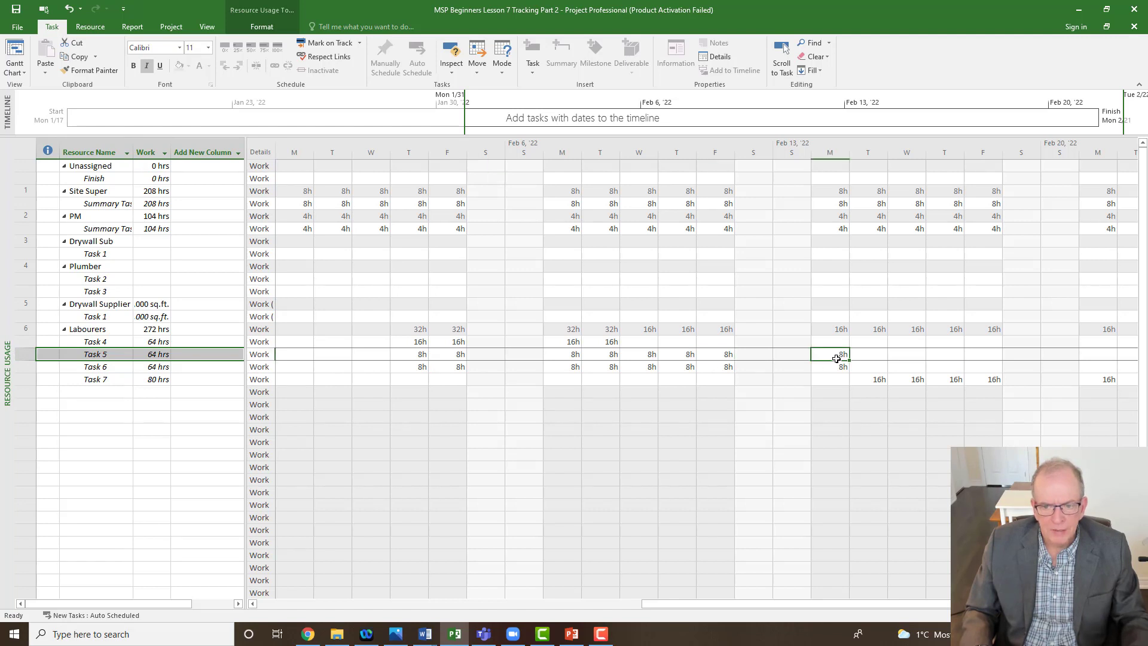
Set the Labourers' work on Task 5 to 16 hours on both Friday, February 11 and Monday, February 14
click(717, 354)
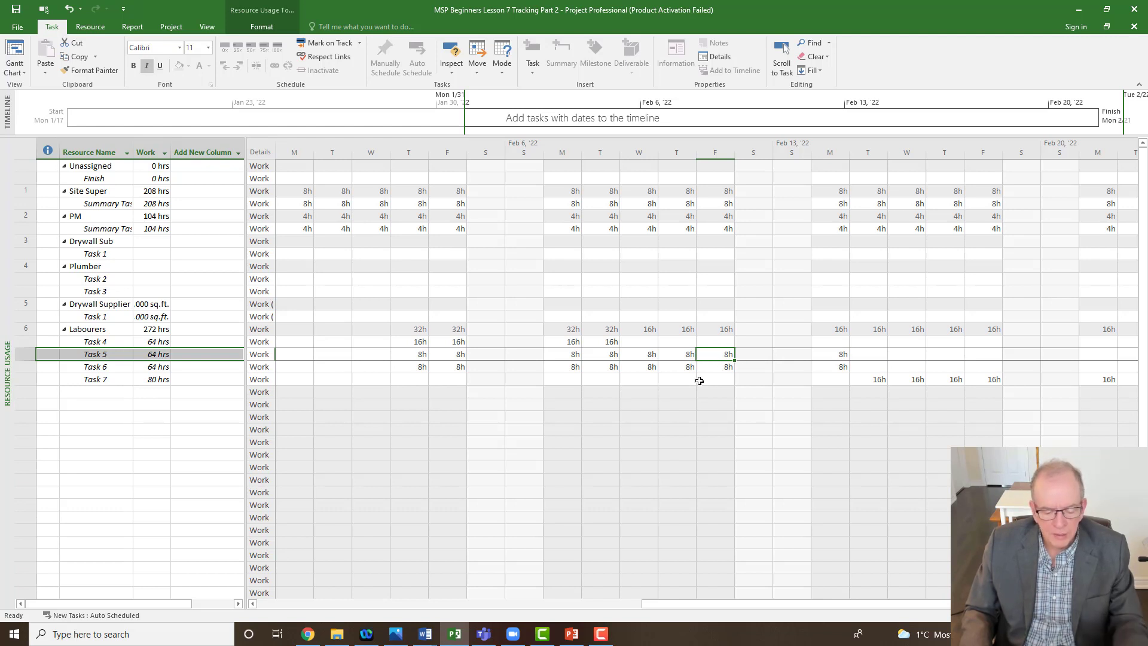
text(16)
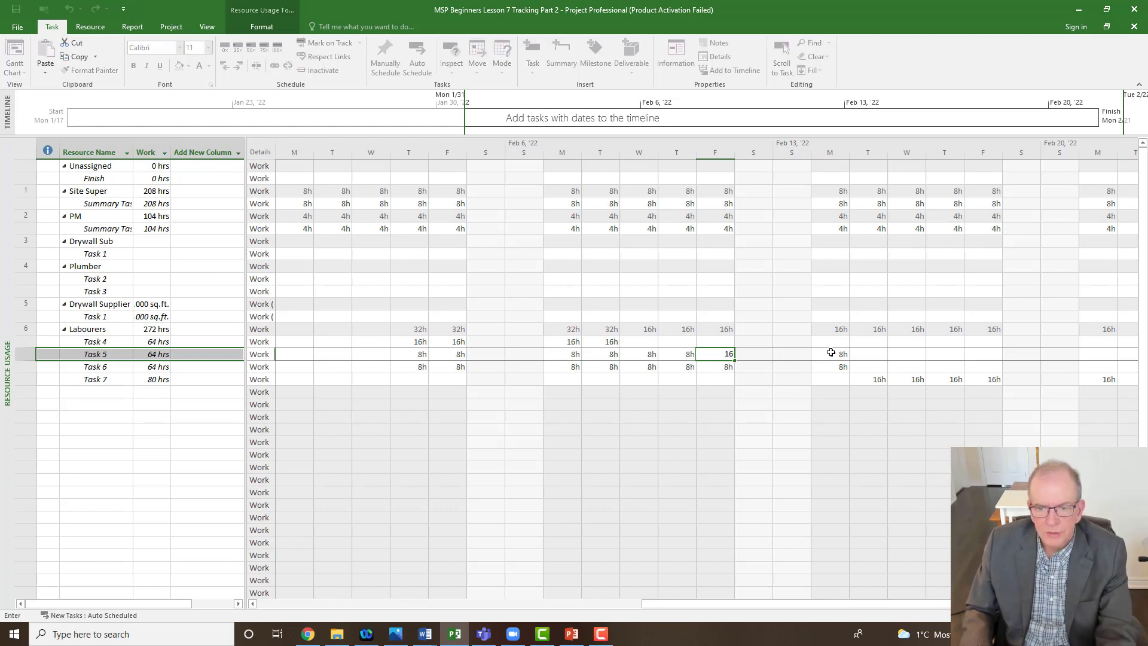
click(833, 353)
text(16)
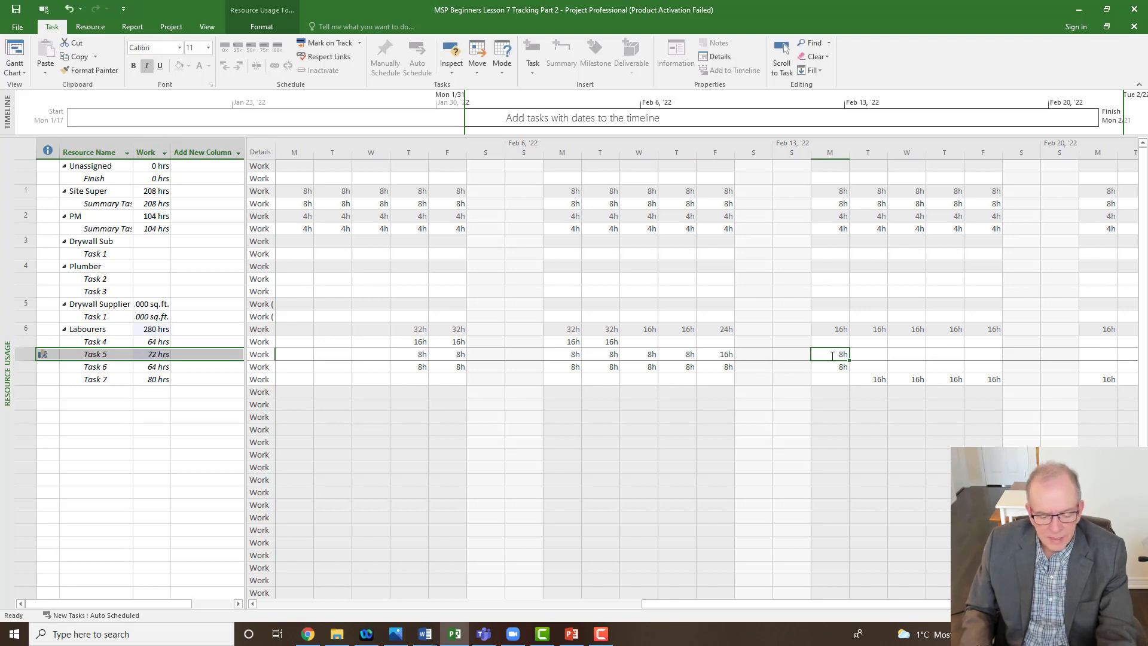
click(777, 416)
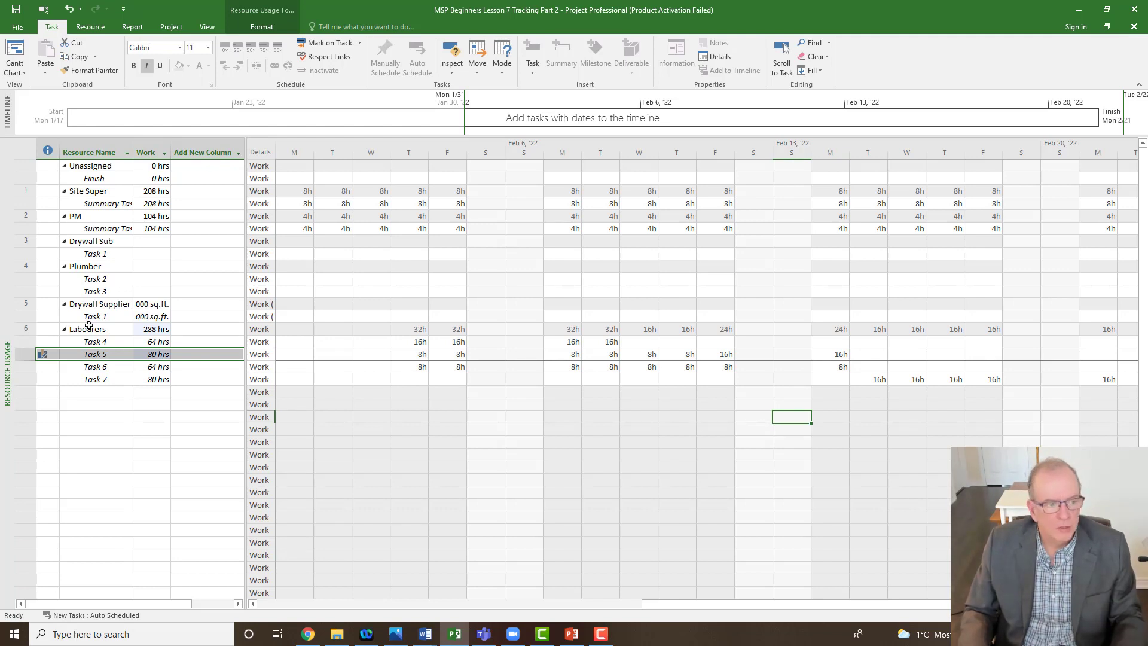
mouse_move(41, 354)
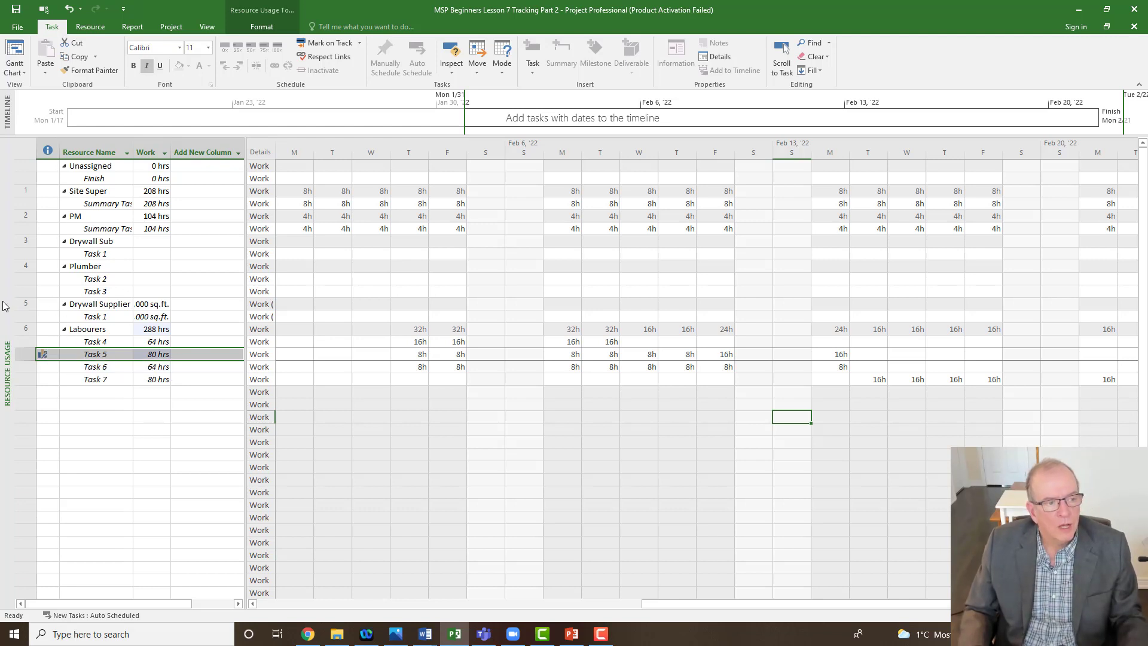
Return to the Gantt Chart view and check the cost variance of Task 5 and the Summary Task
right_click(3, 321)
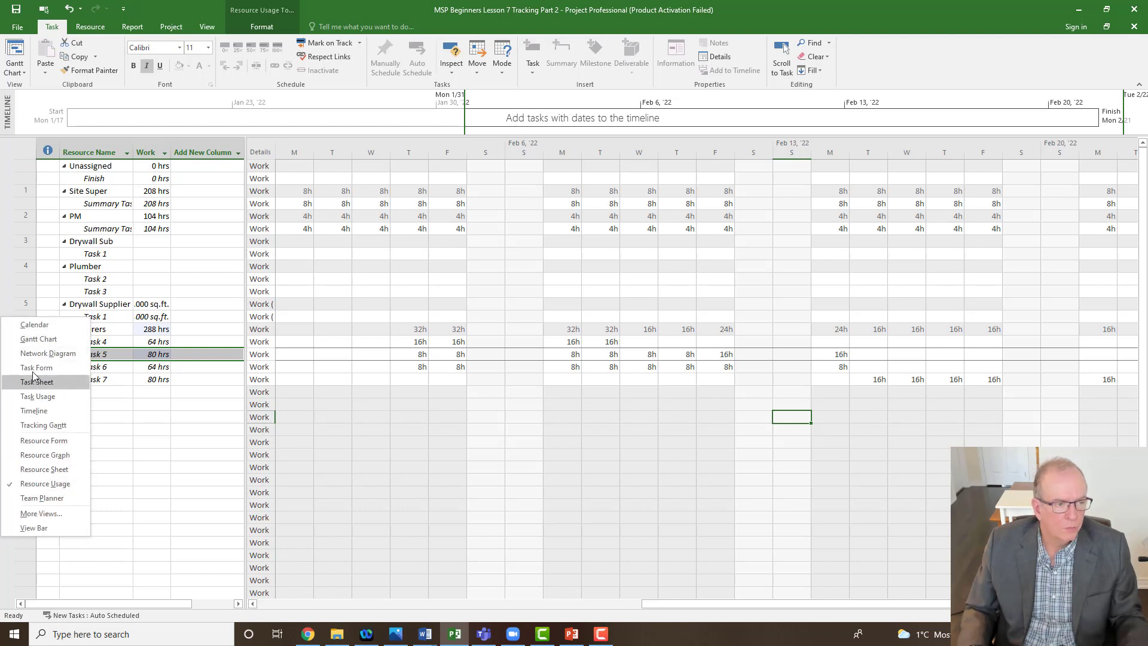
click(37, 340)
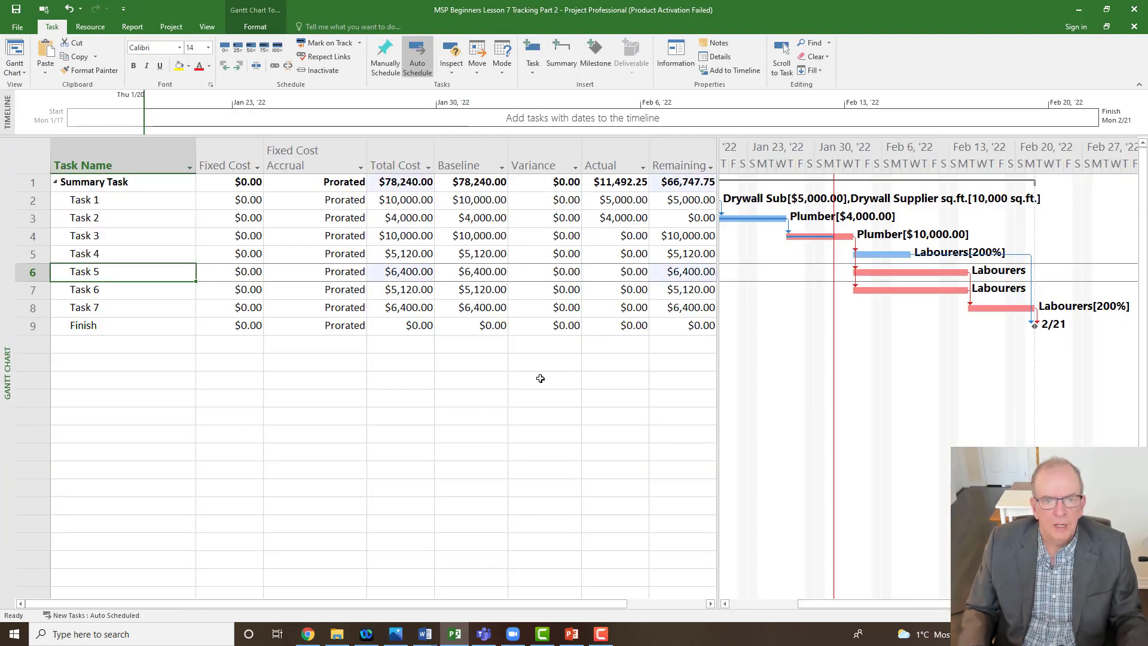
click(555, 274)
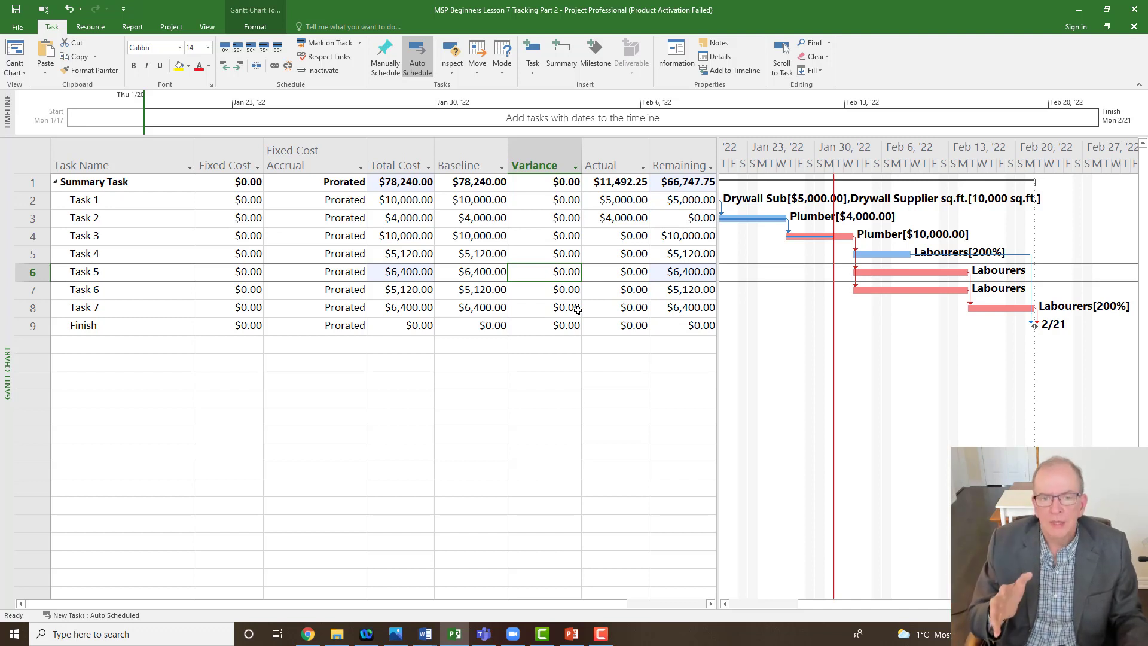
click(540, 183)
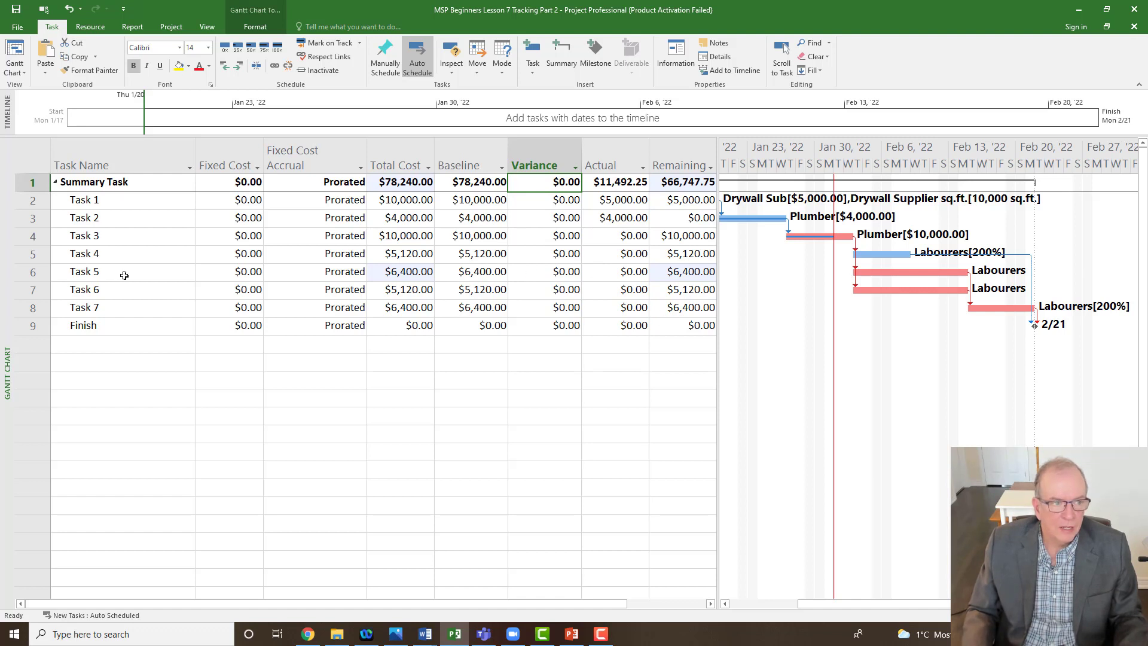
Show the Tracking Gantt view with the Variance table
right_click(4, 233)
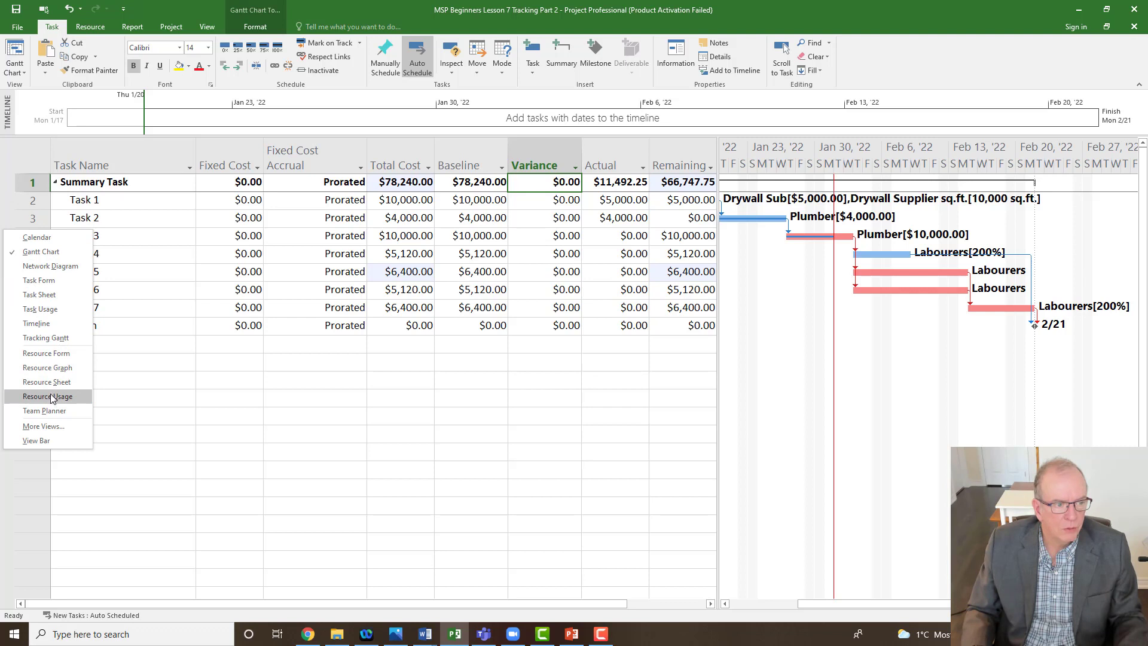
click(45, 338)
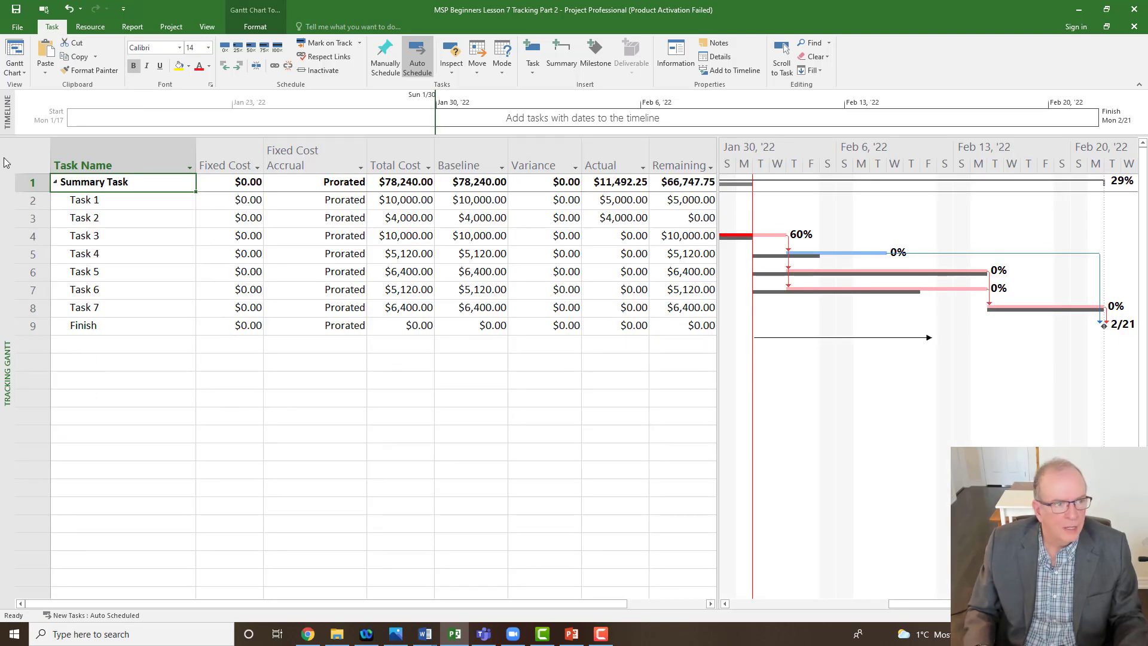
click(33, 155)
right_click(33, 156)
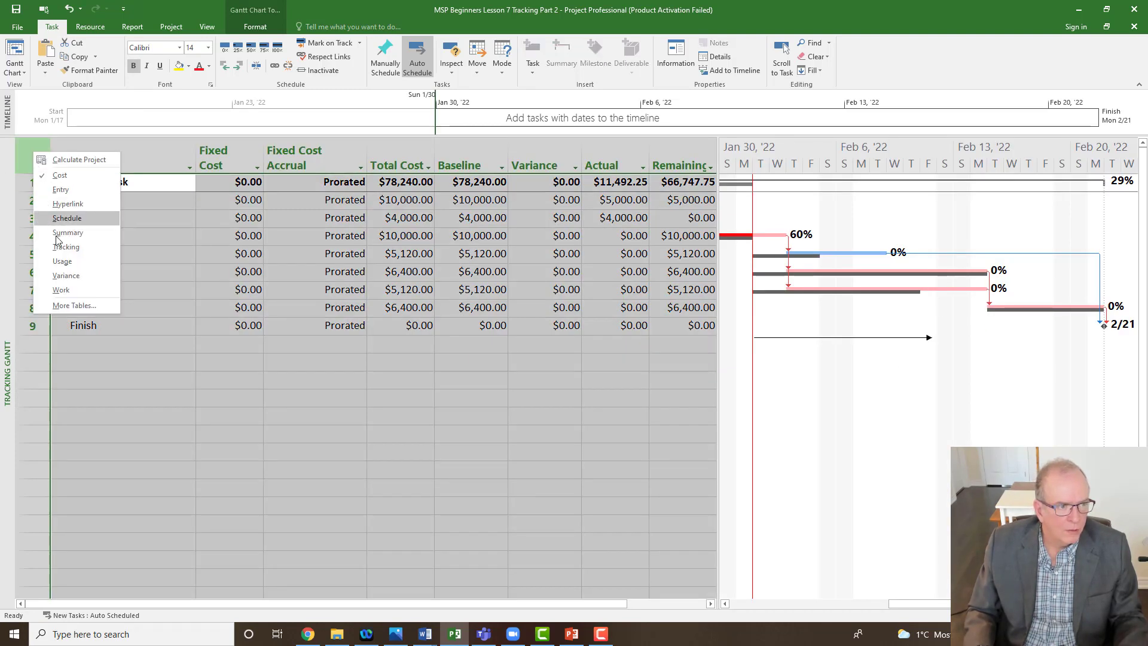
click(66, 276)
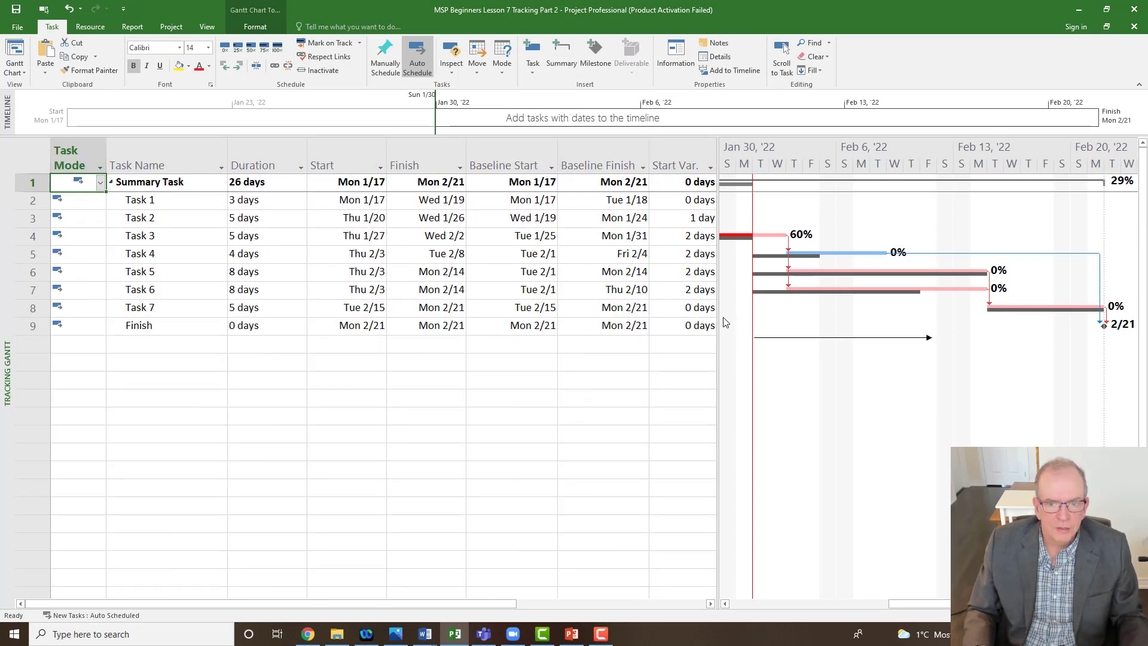
Widen the table area to reveal the finish variance and compare the Gantt bars with their baselines, including Task 6
drag(718, 323, 776, 320)
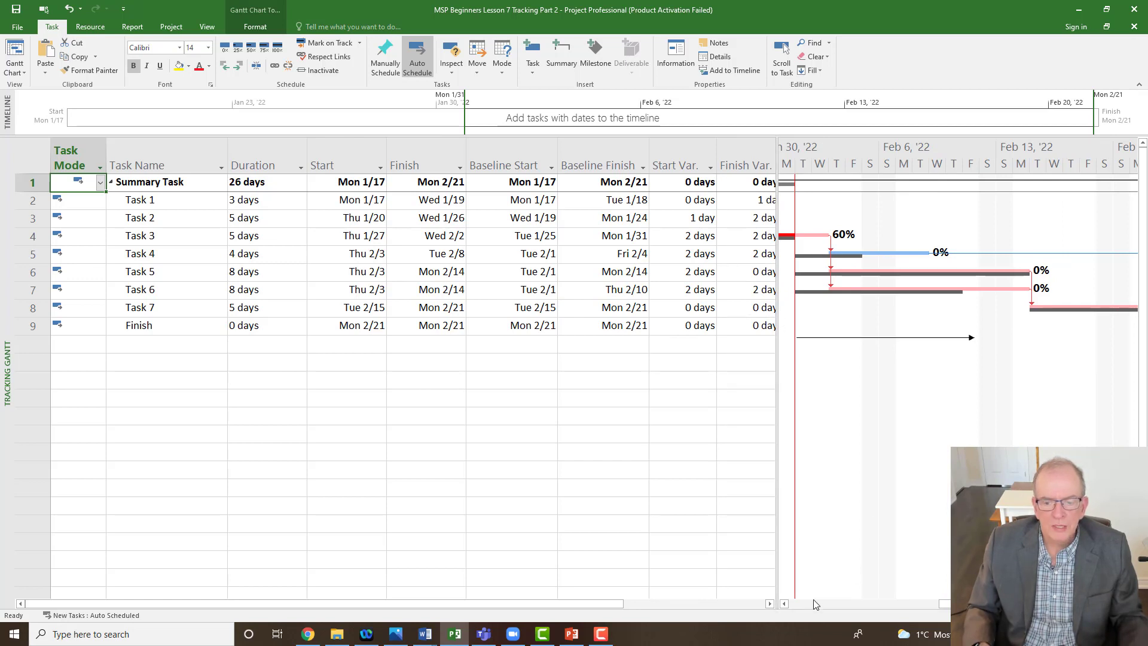
click(784, 604)
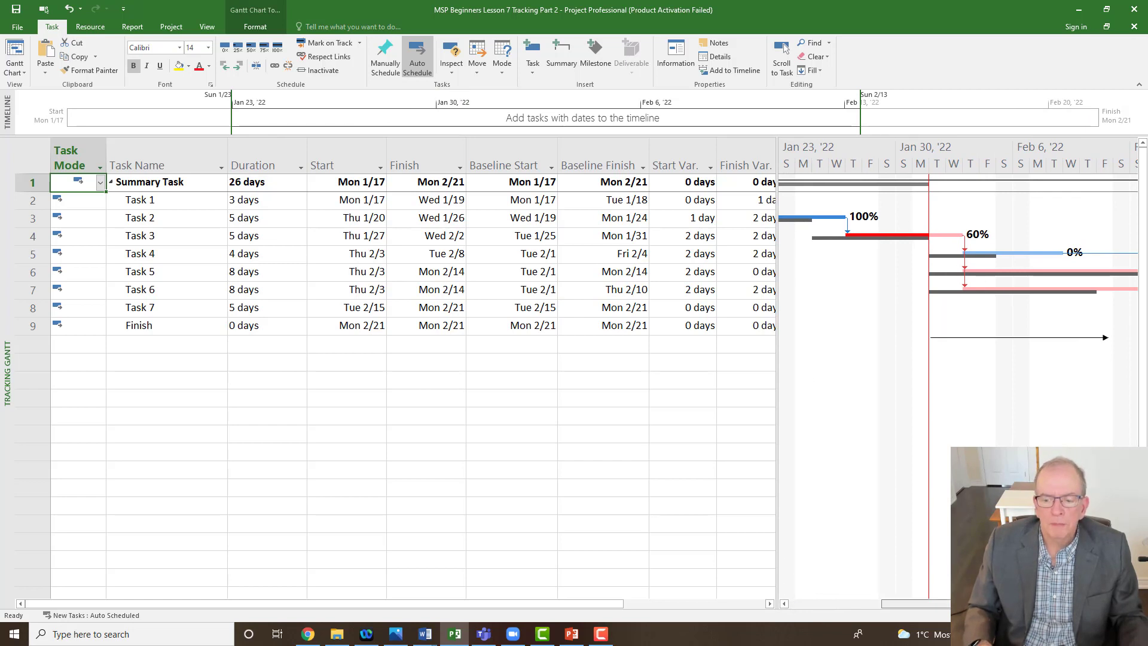
drag(916, 604, 949, 604)
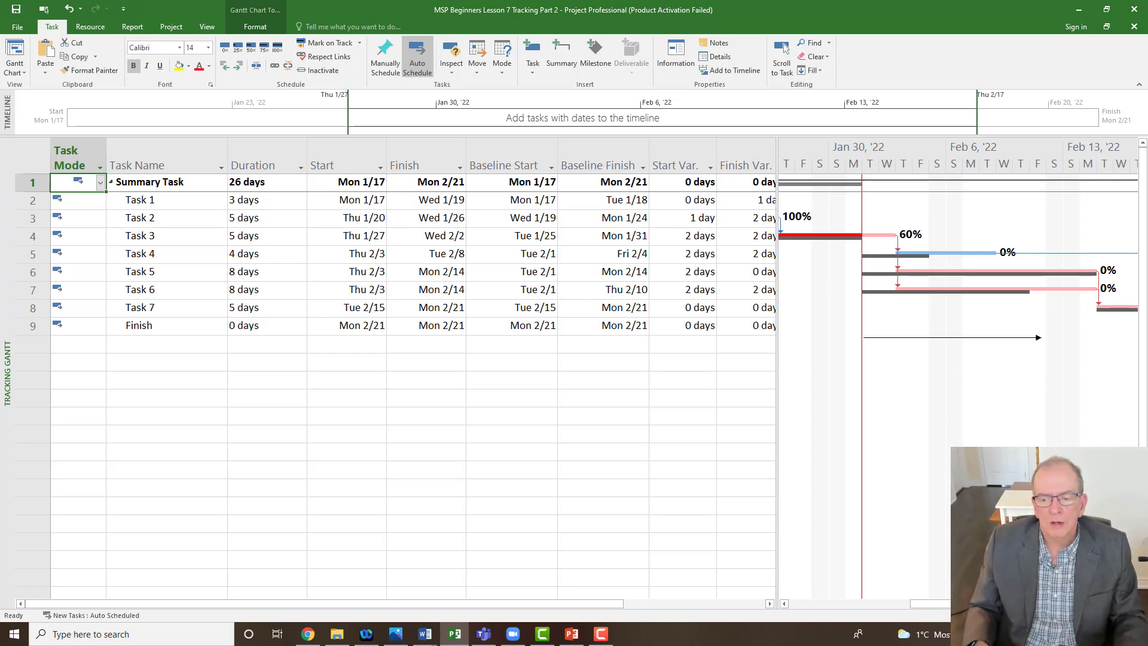
scroll(802, 304, right, 1)
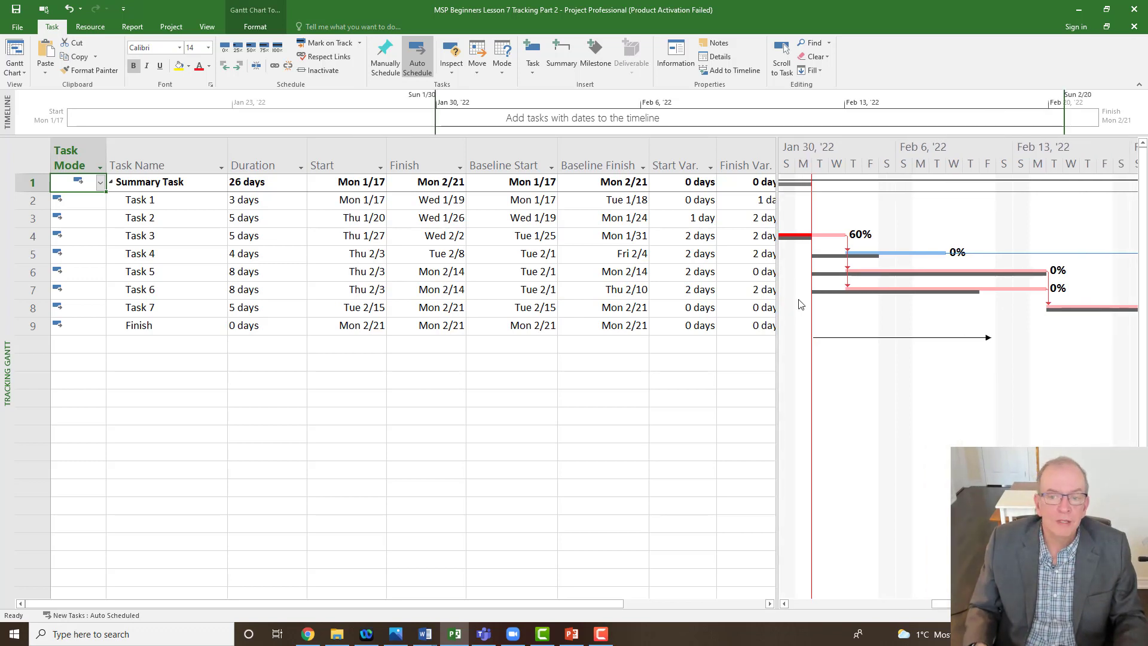
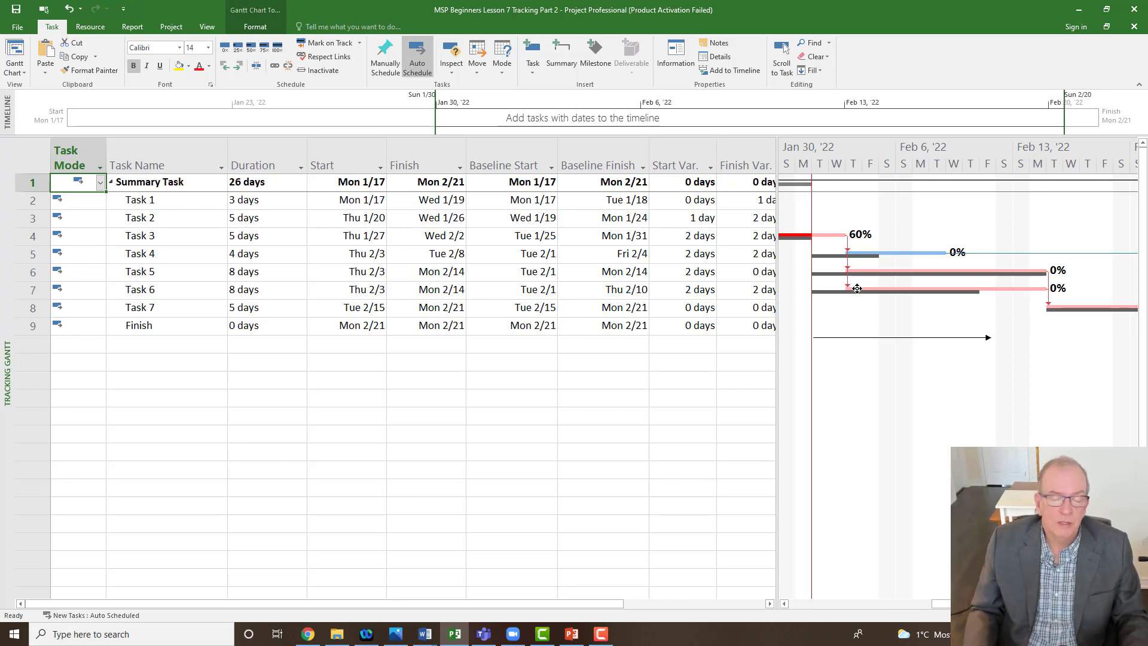
mouse_move(856, 289)
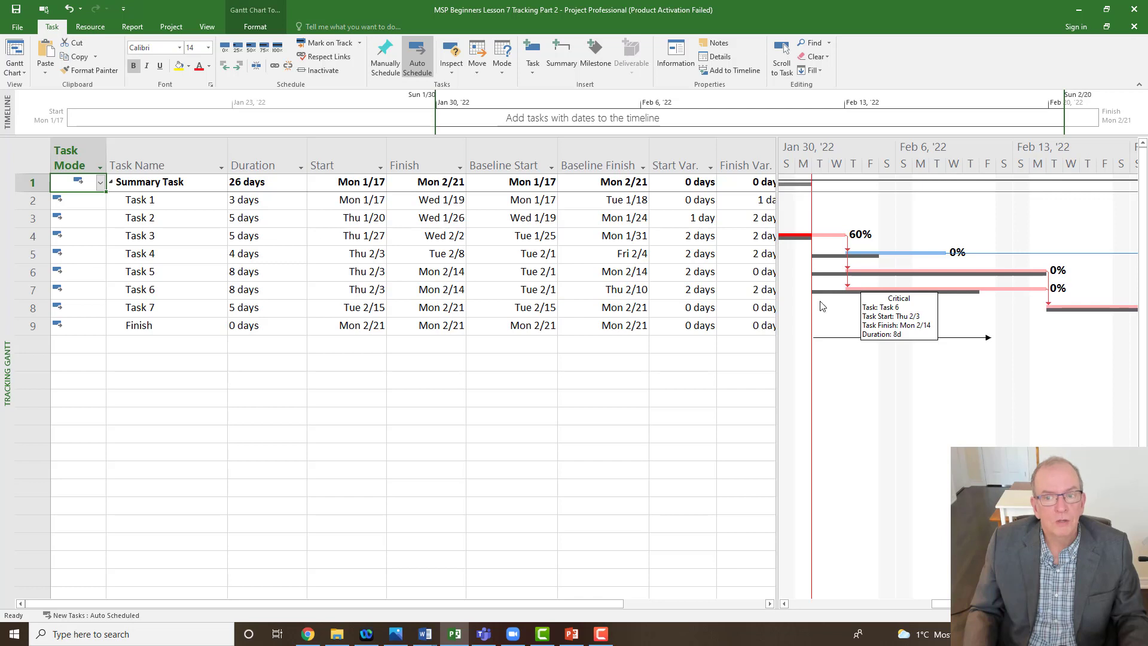
click(616, 344)
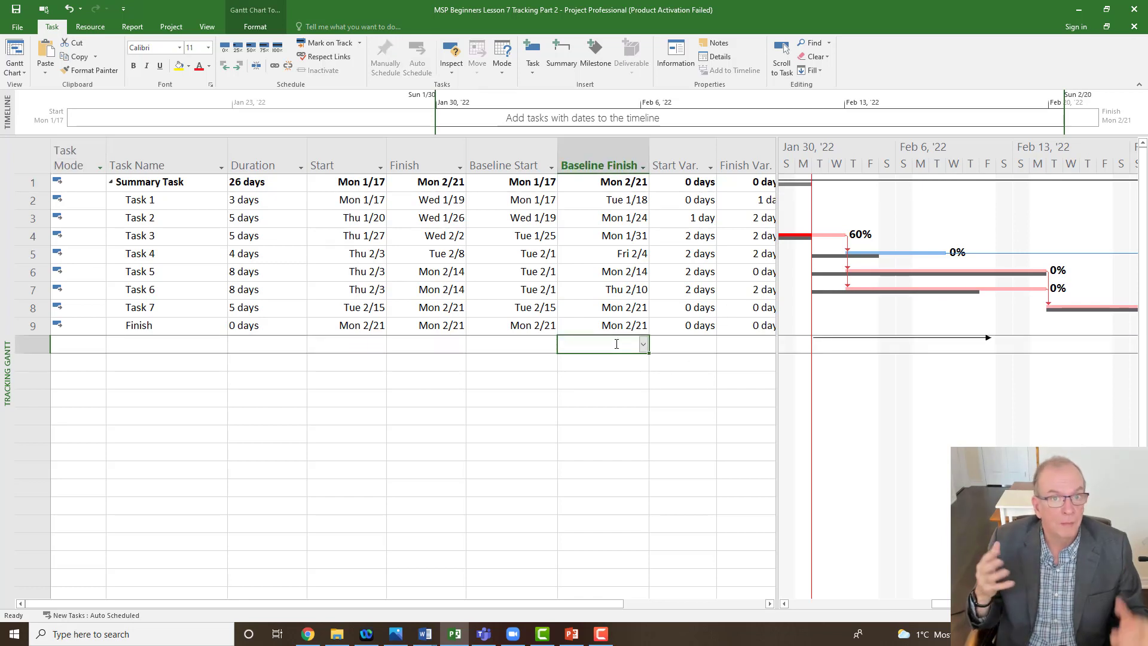